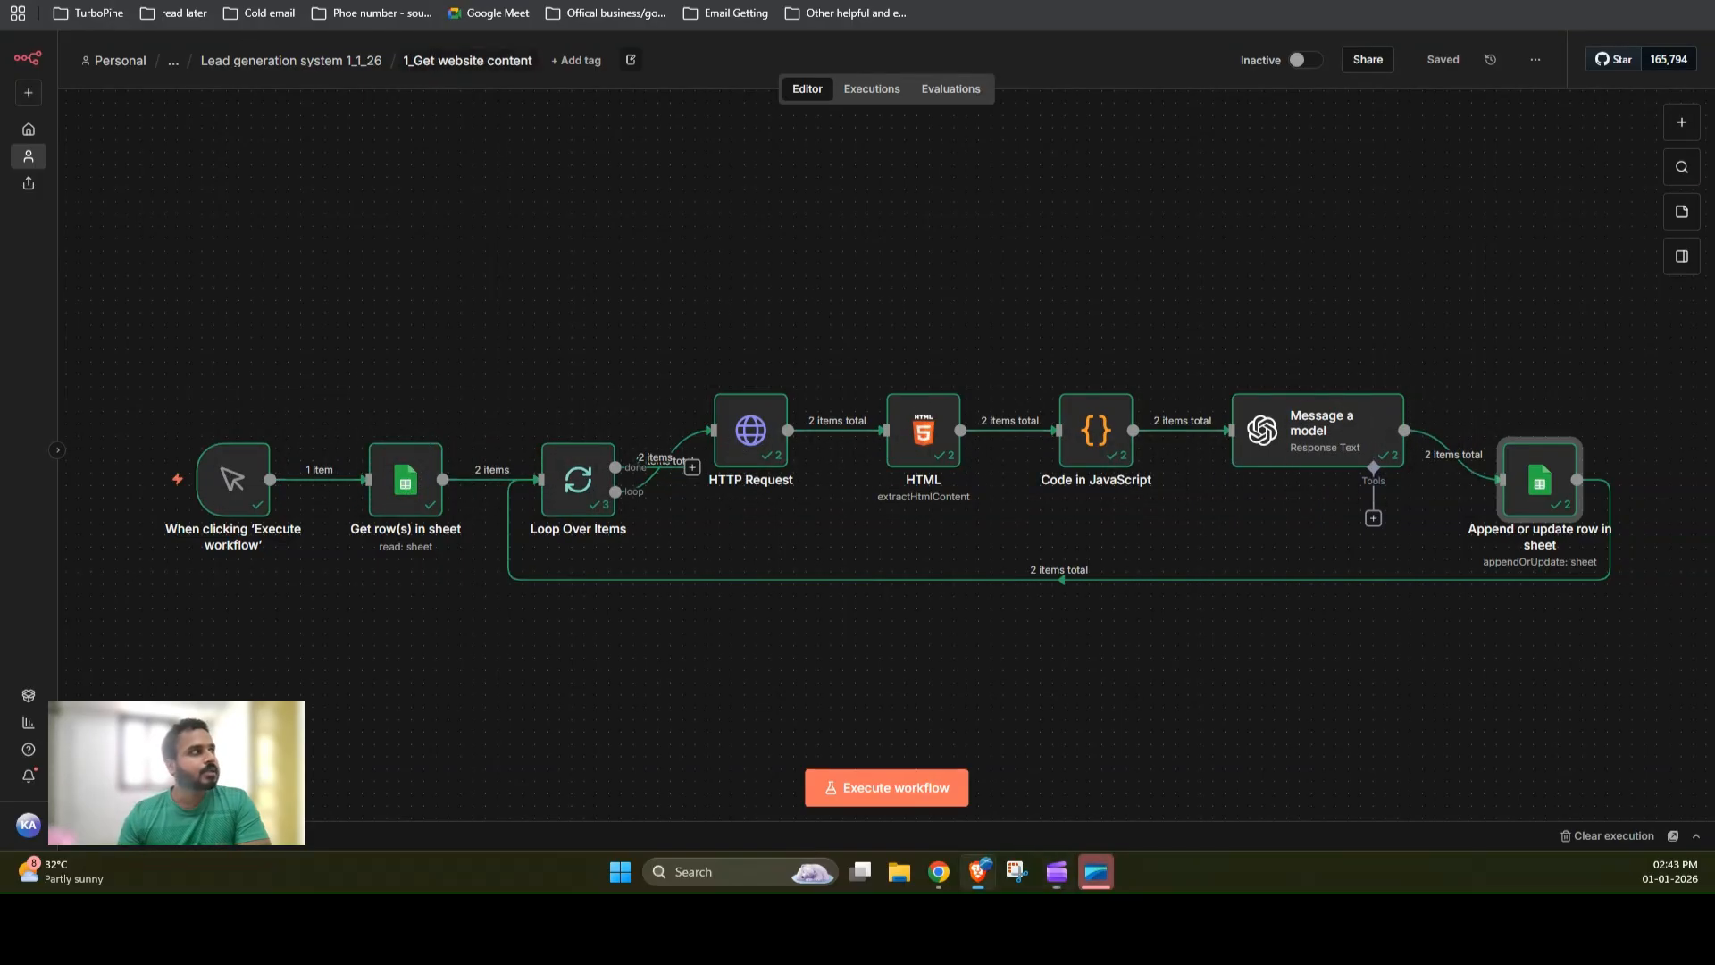
Step: Switch to the YT_Lead system_1_Jan spreadsheet and review the Company website and Primary domain columns
click(169, 2)
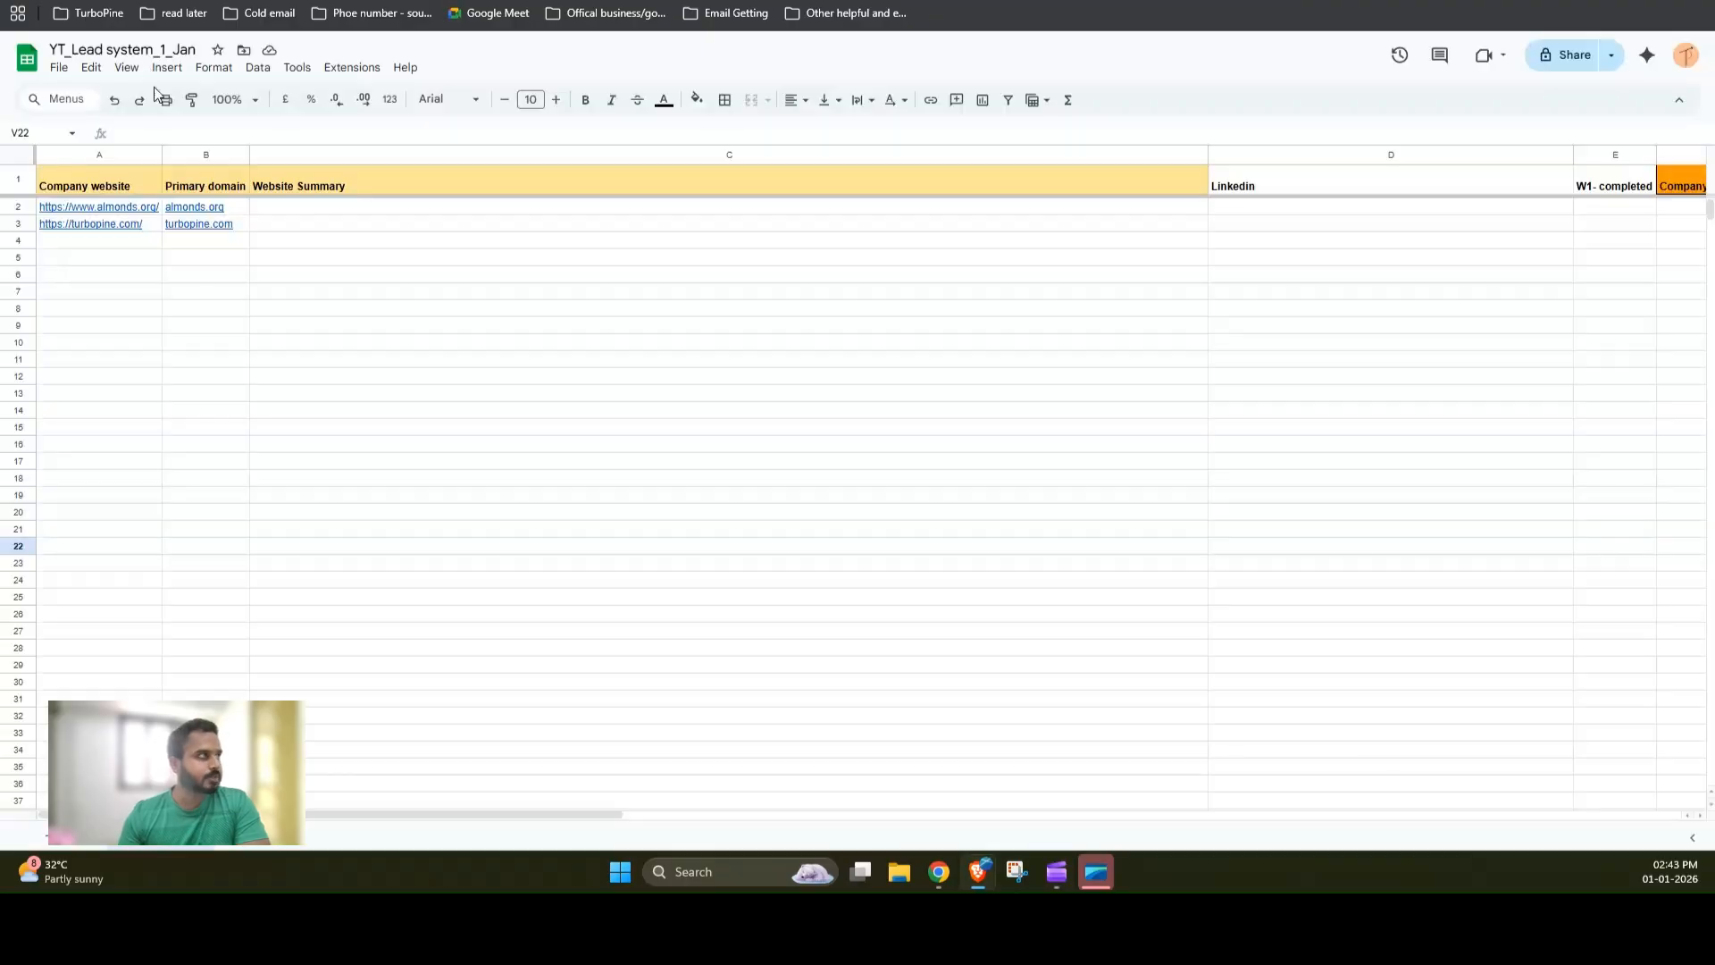
click(133, 149)
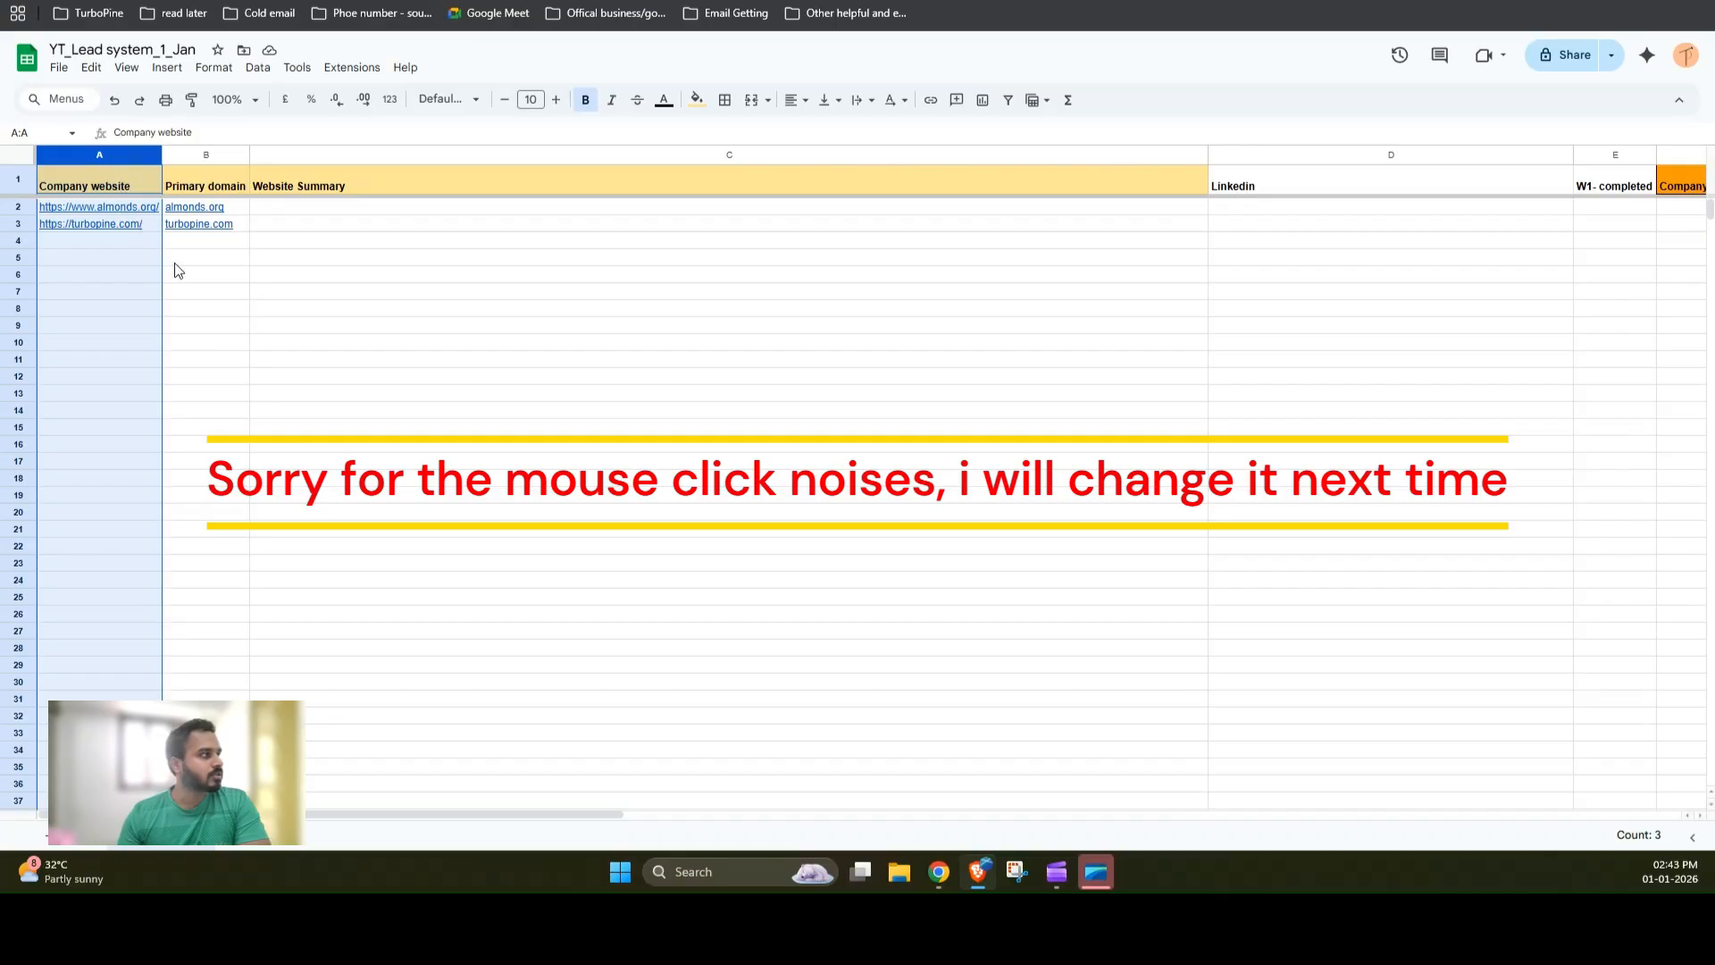
click(232, 362)
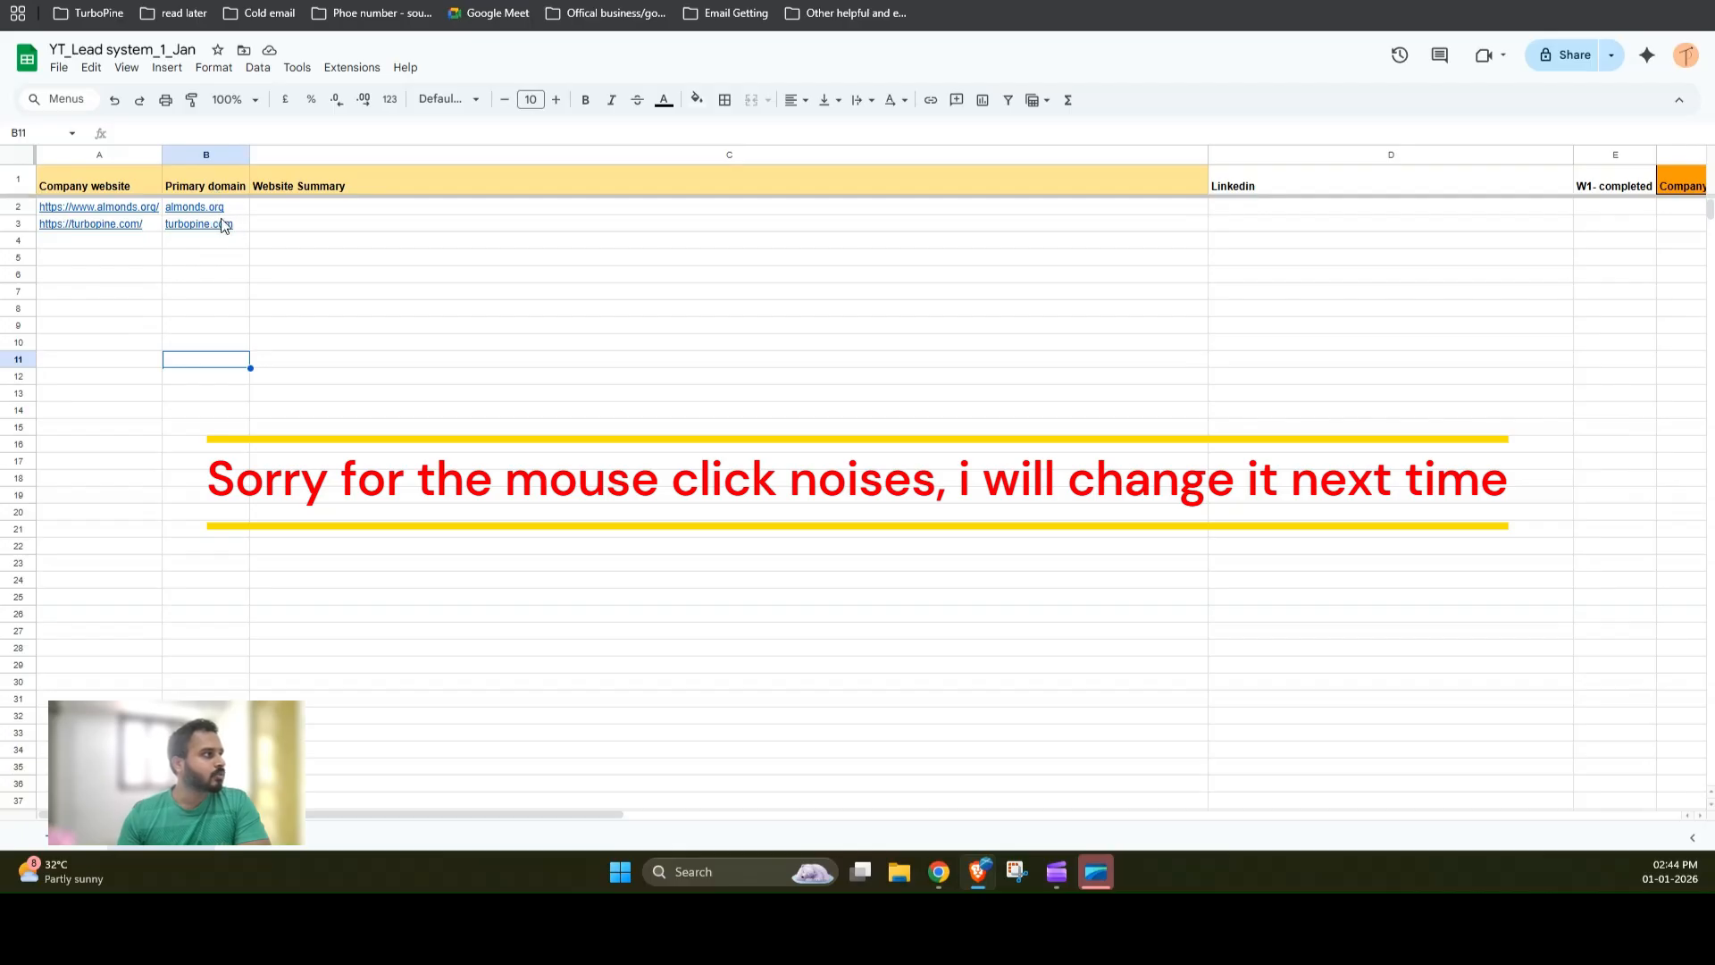
Step: Scroll across the sheet and review each column header from Company LinkedIn description through Post 3 URL
mouse_move(236, 226)
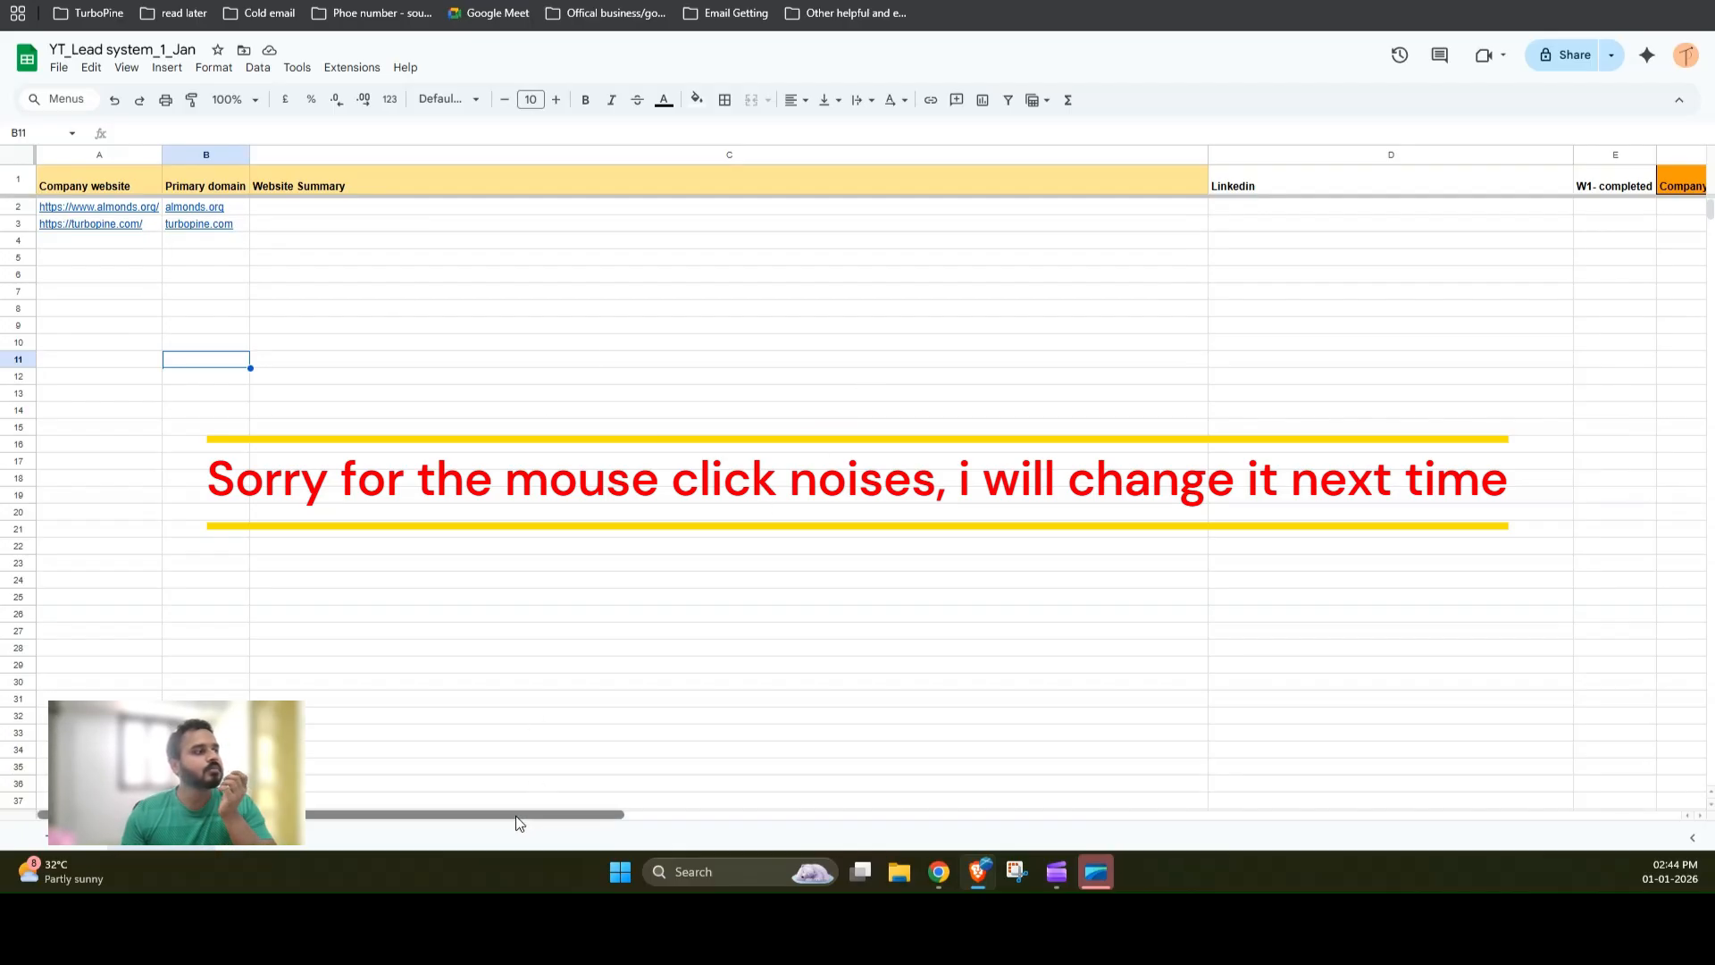
drag(517, 815, 996, 865)
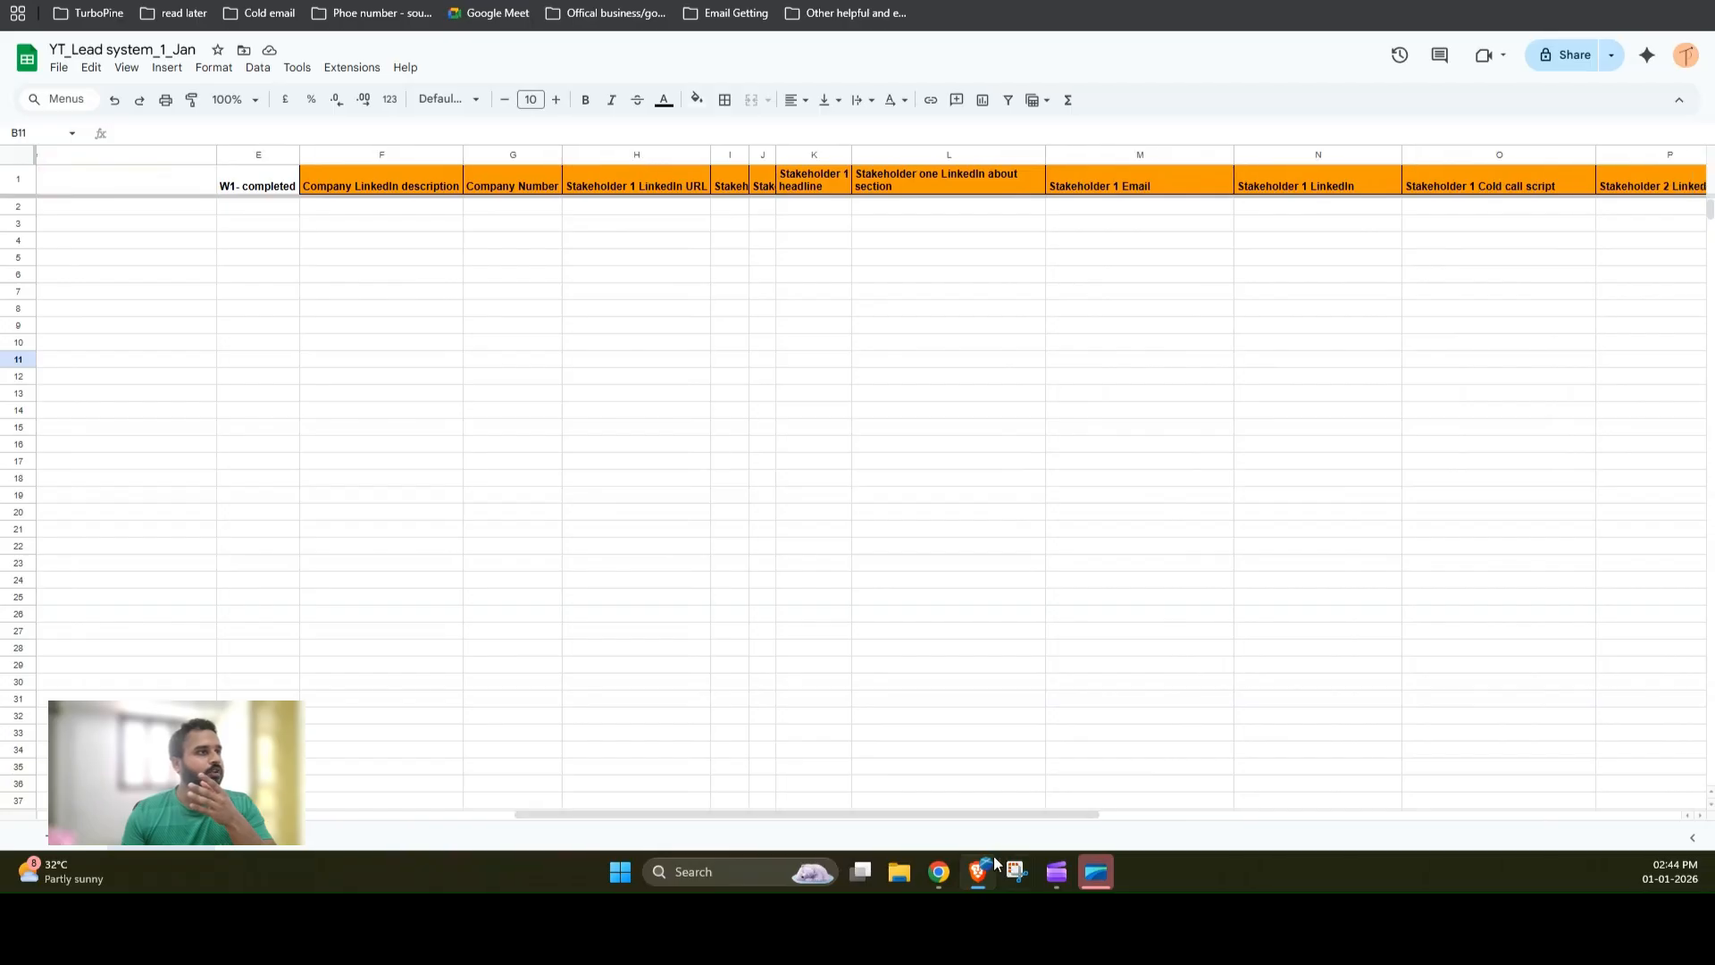
click(398, 156)
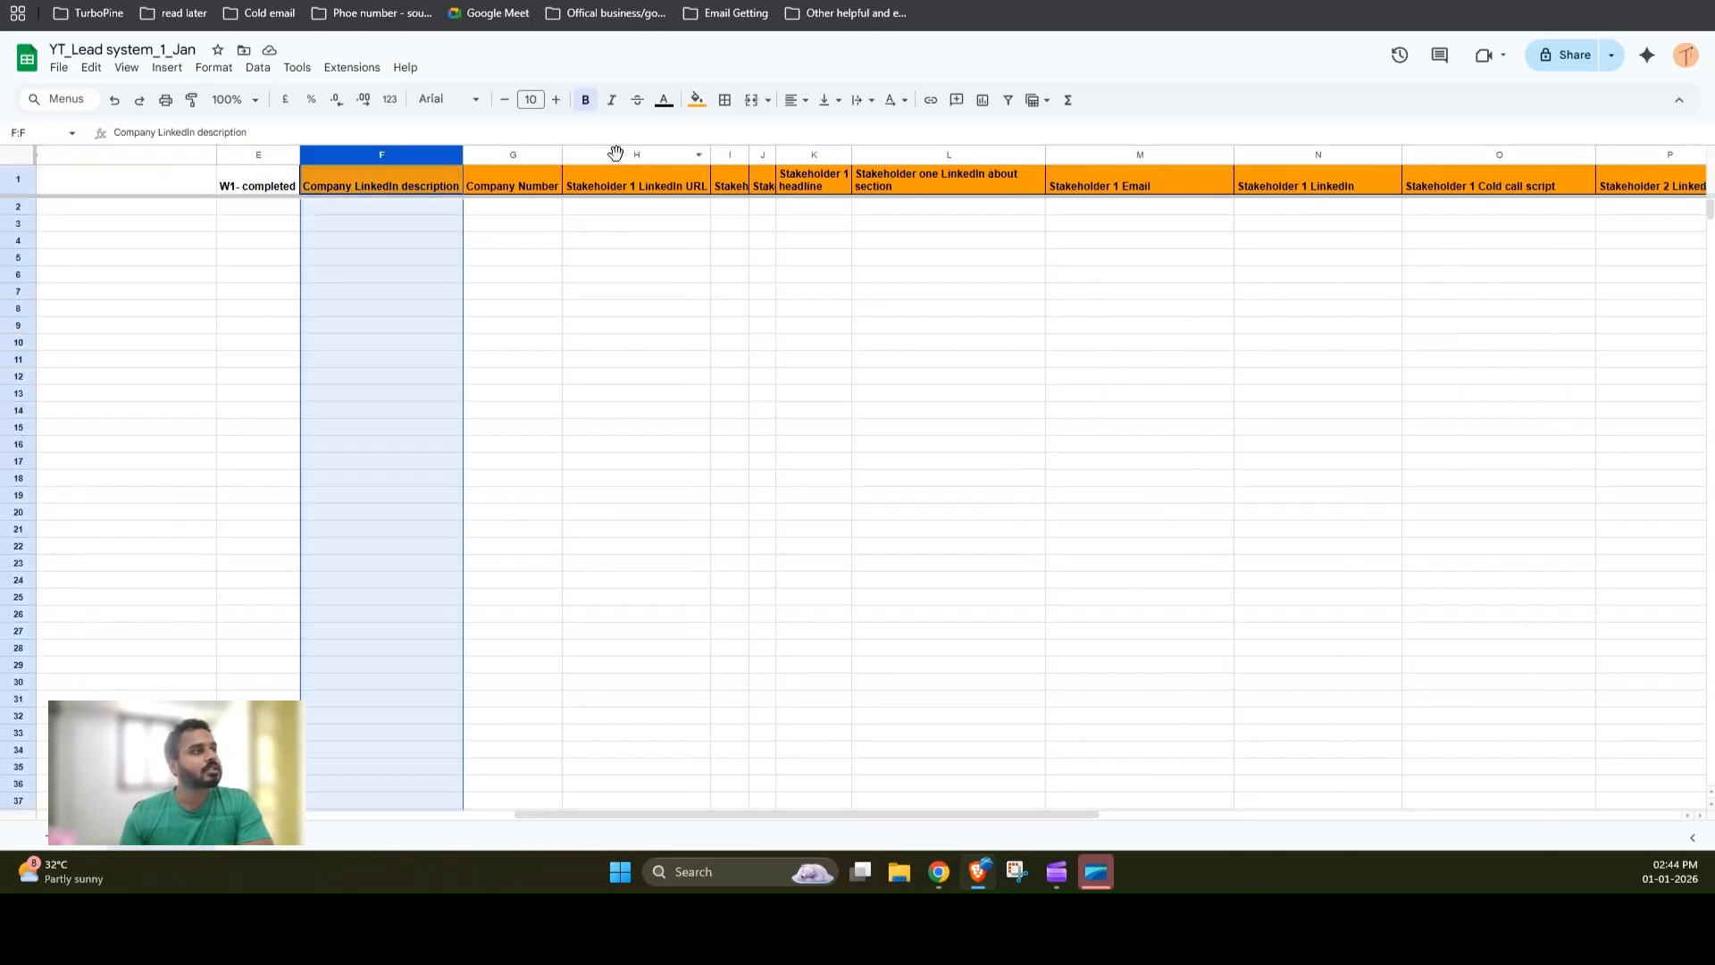
click(617, 155)
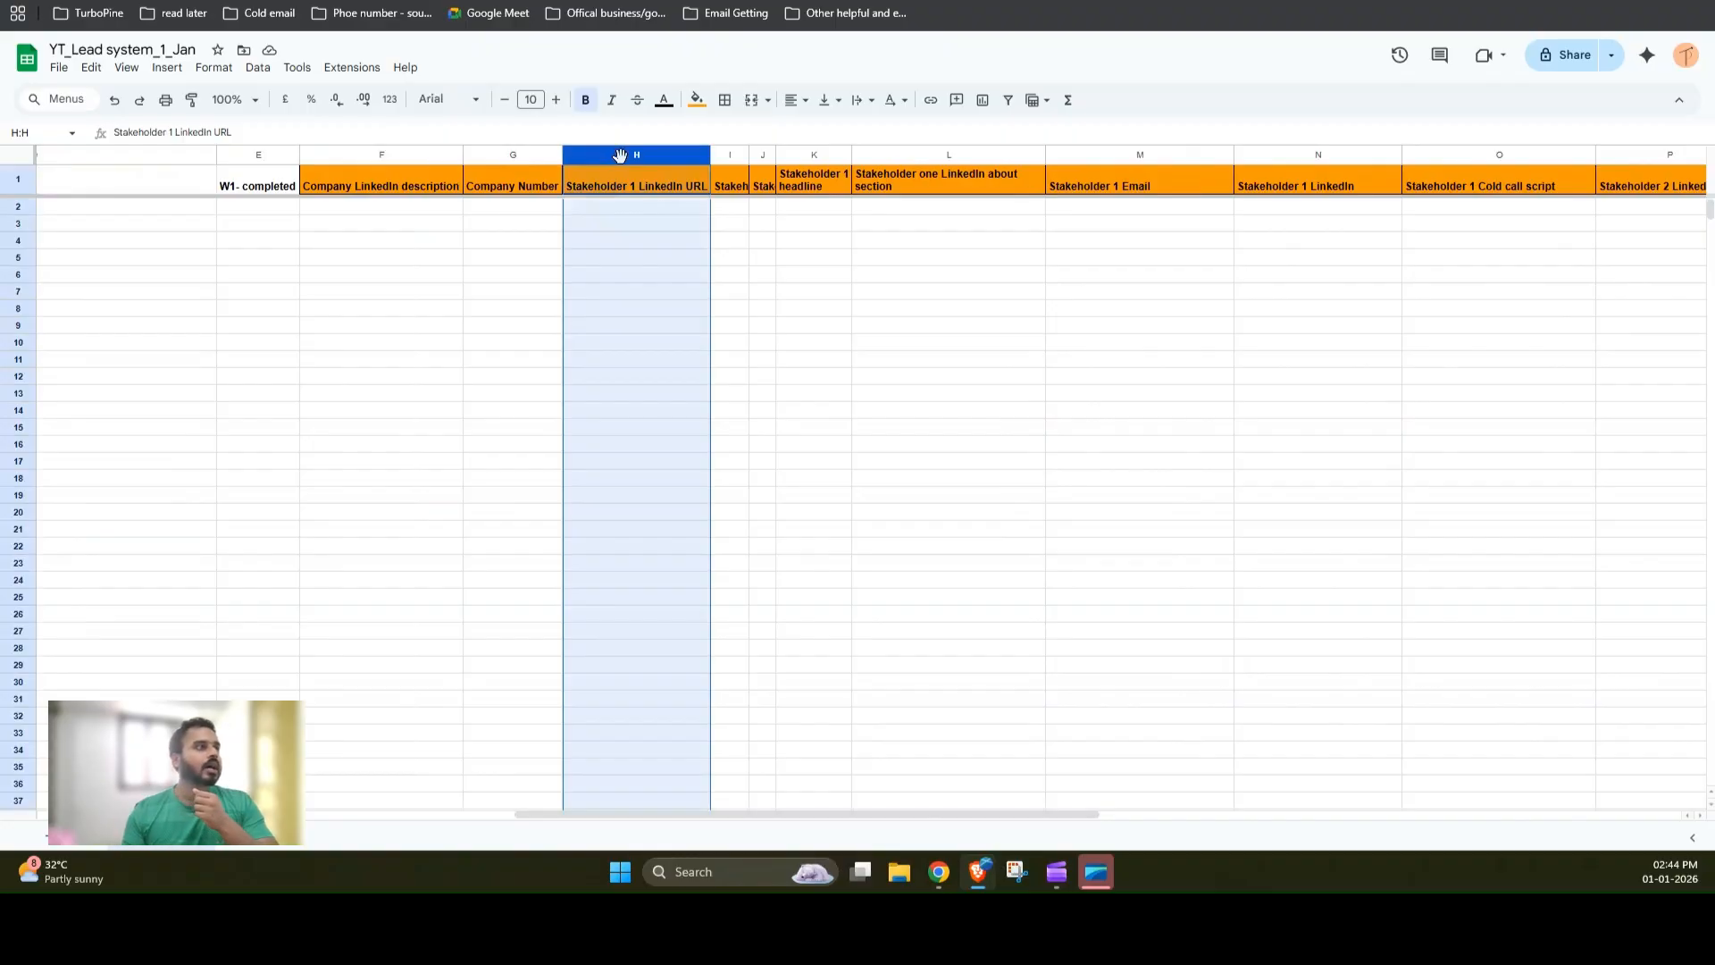
key(F2)
click(729, 157)
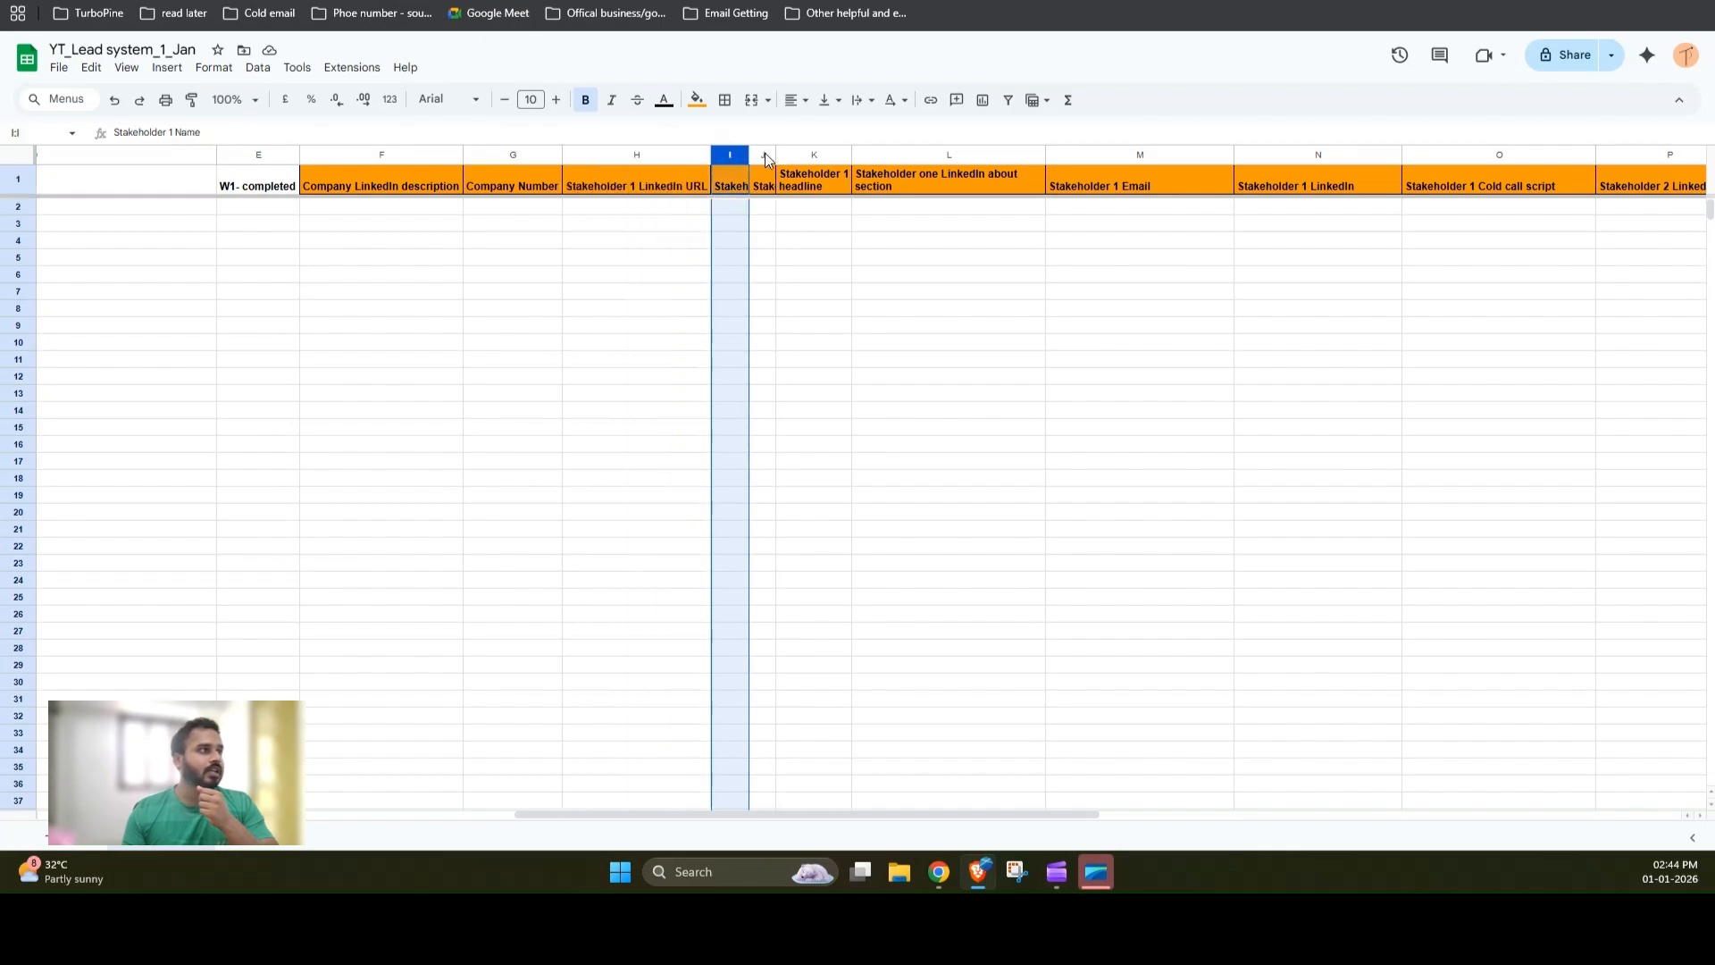
click(803, 154)
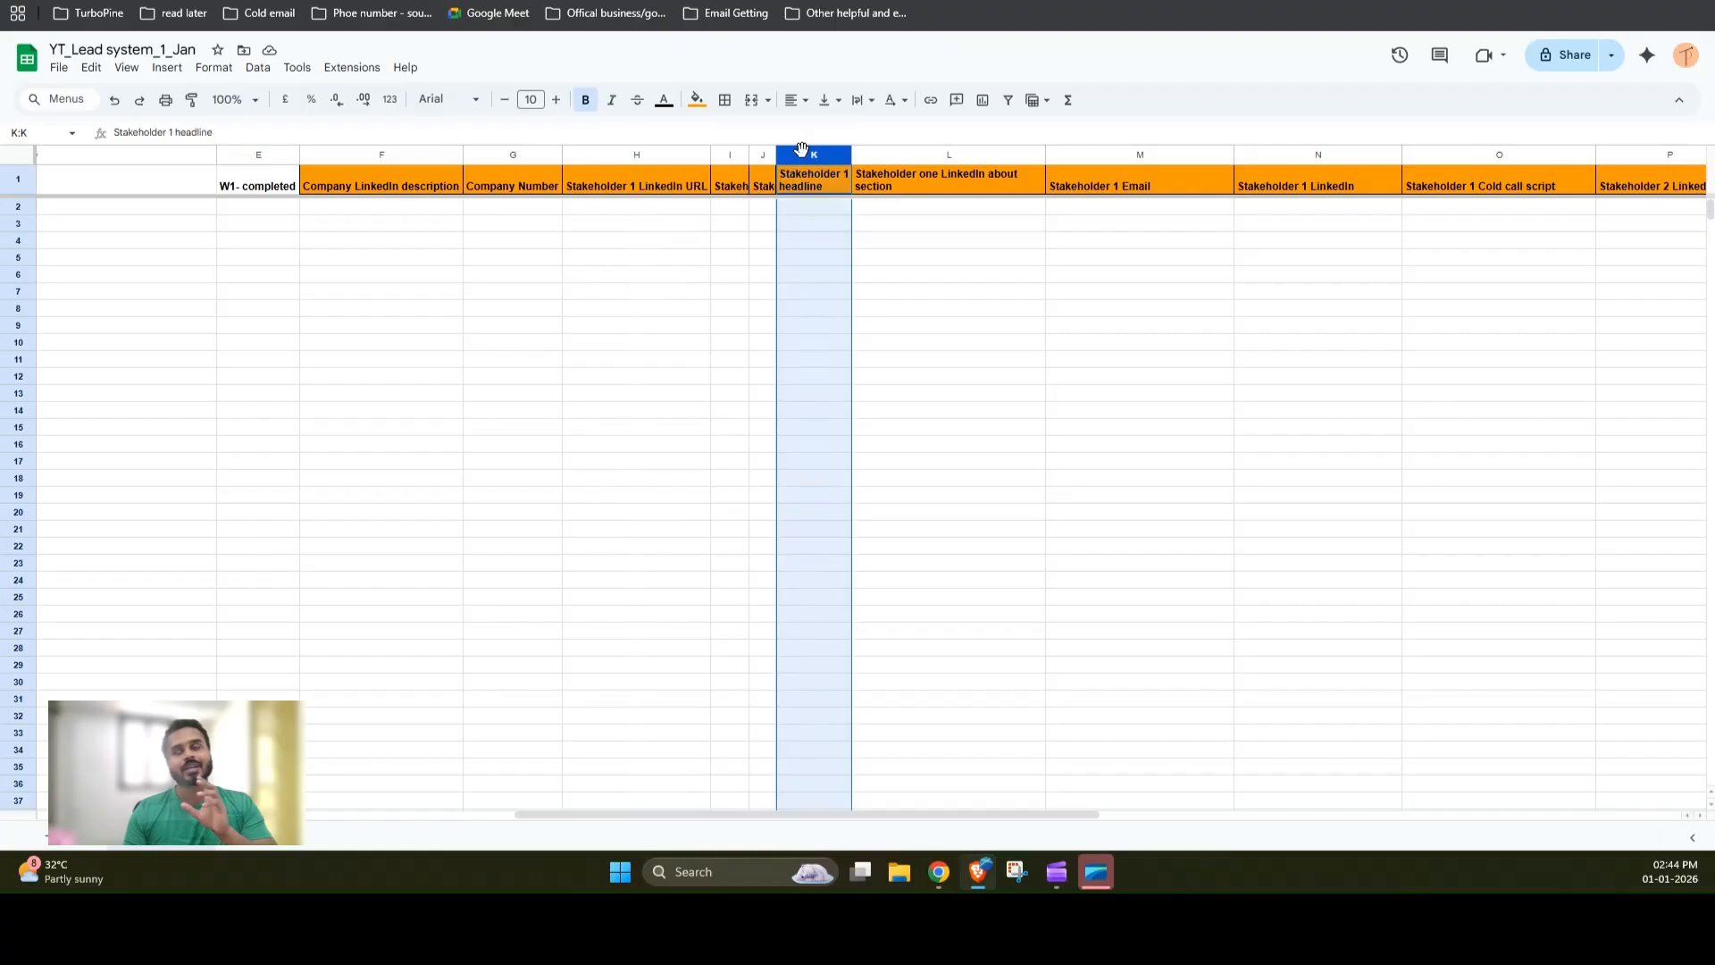
click(871, 152)
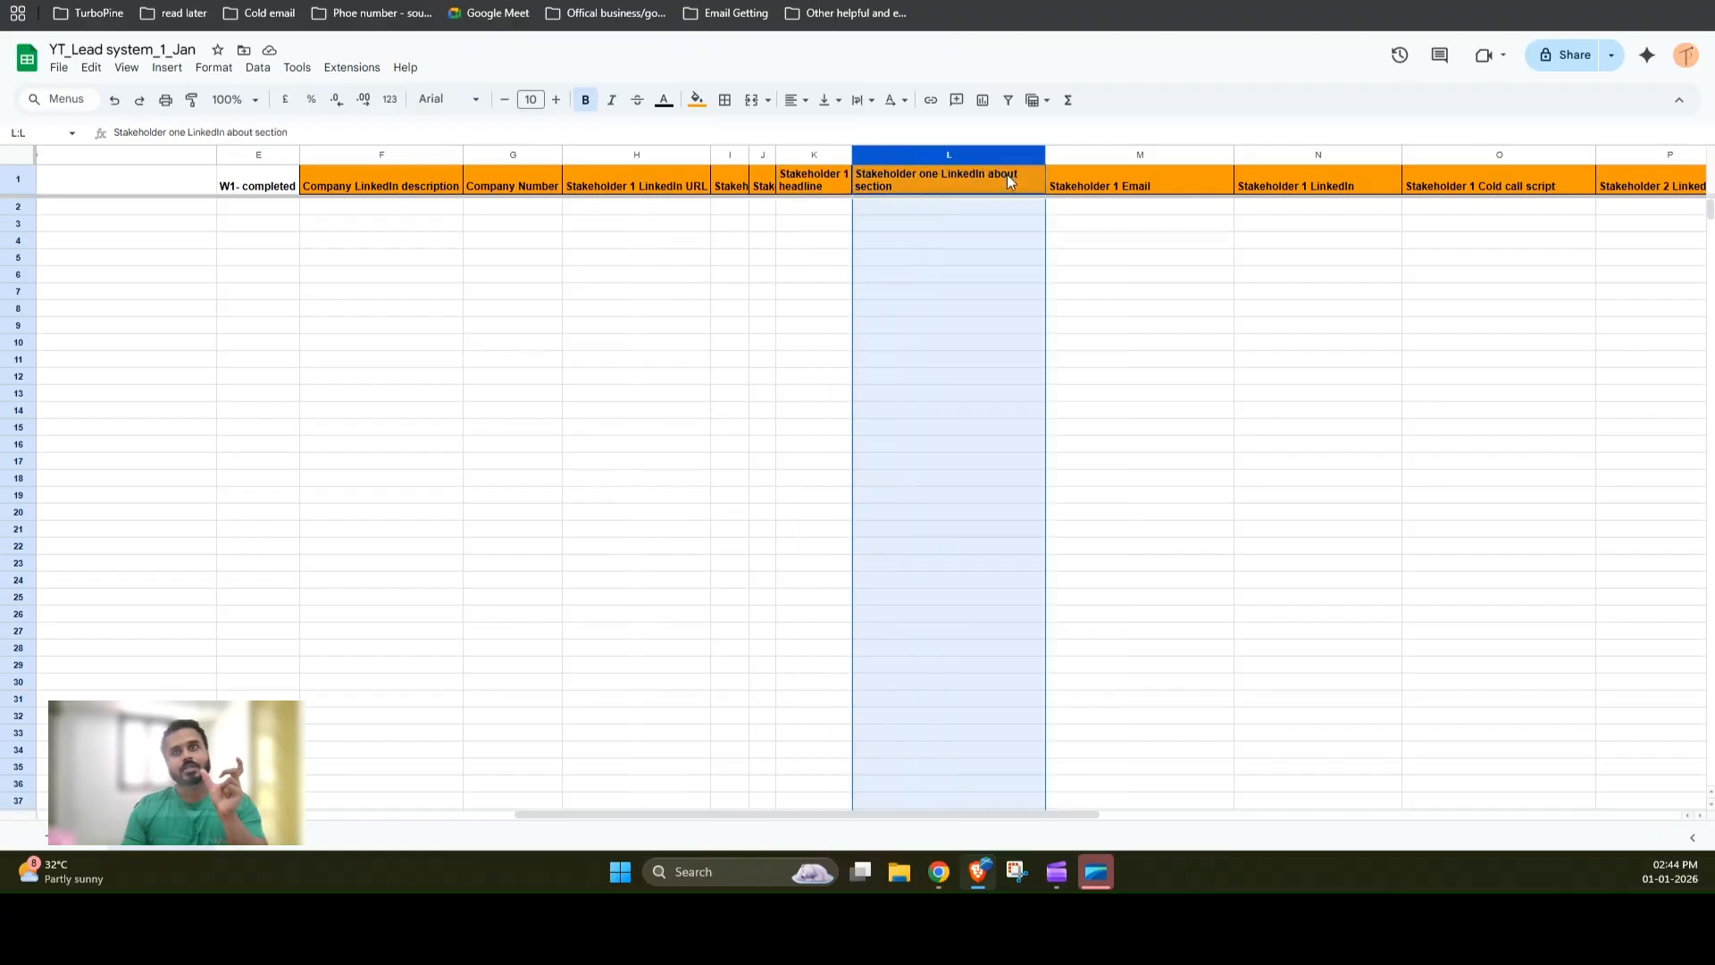
click(1097, 154)
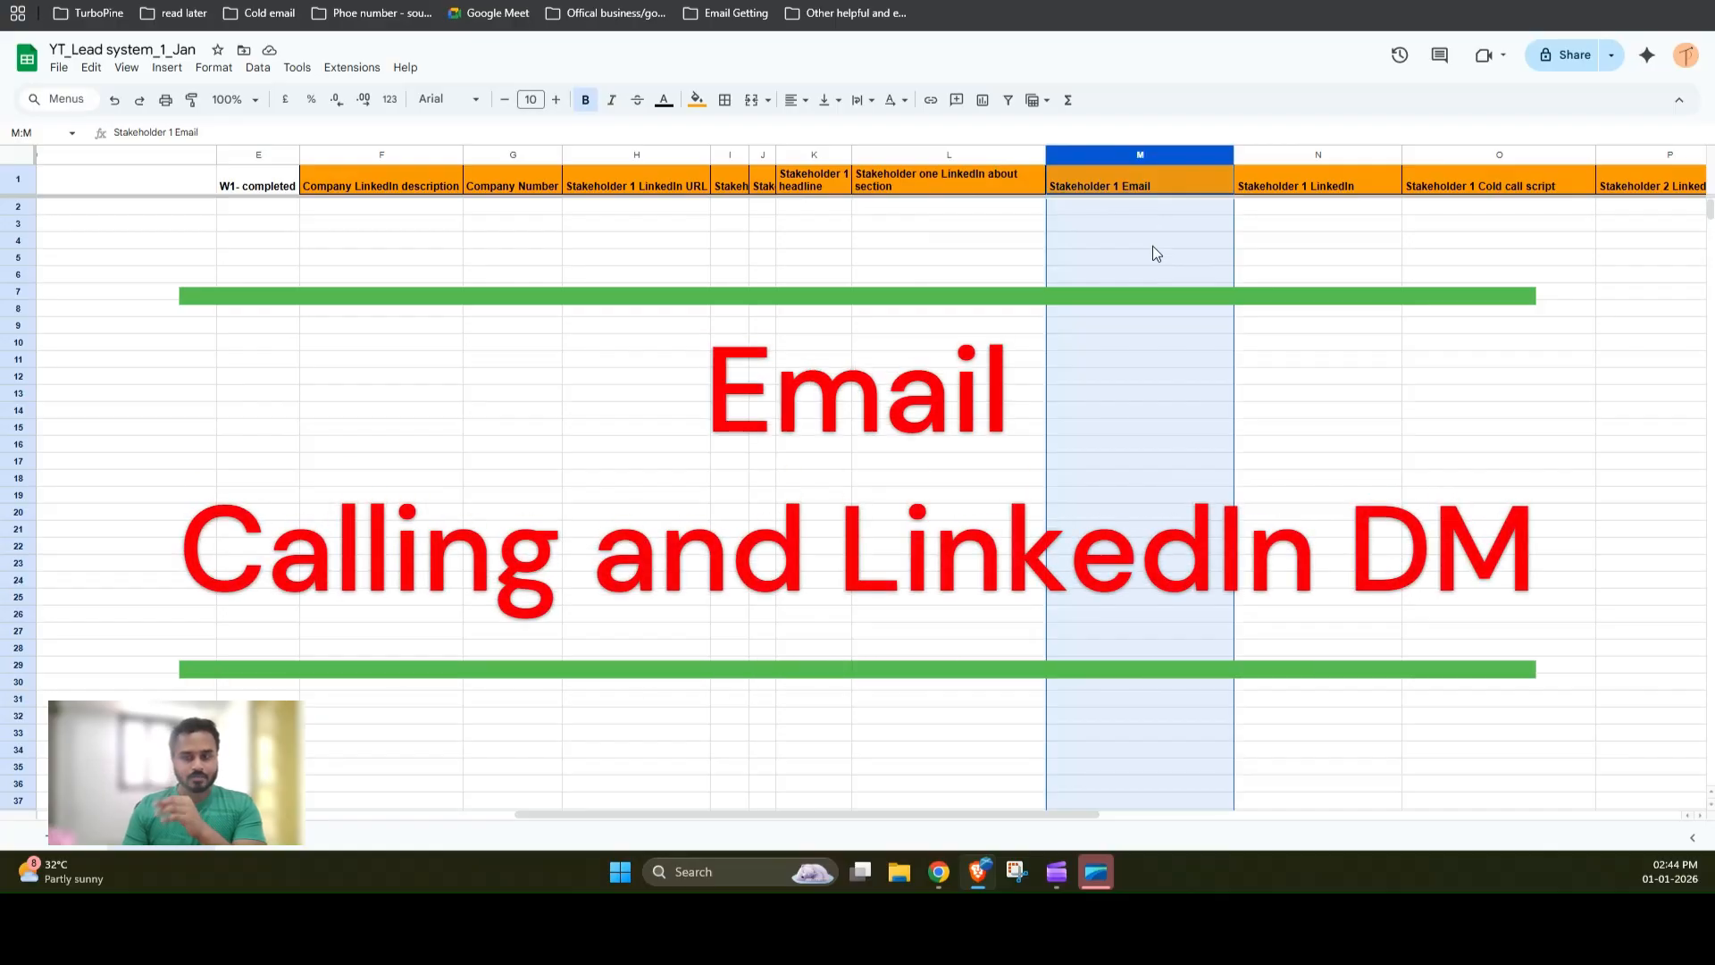
click(1279, 156)
click(1461, 157)
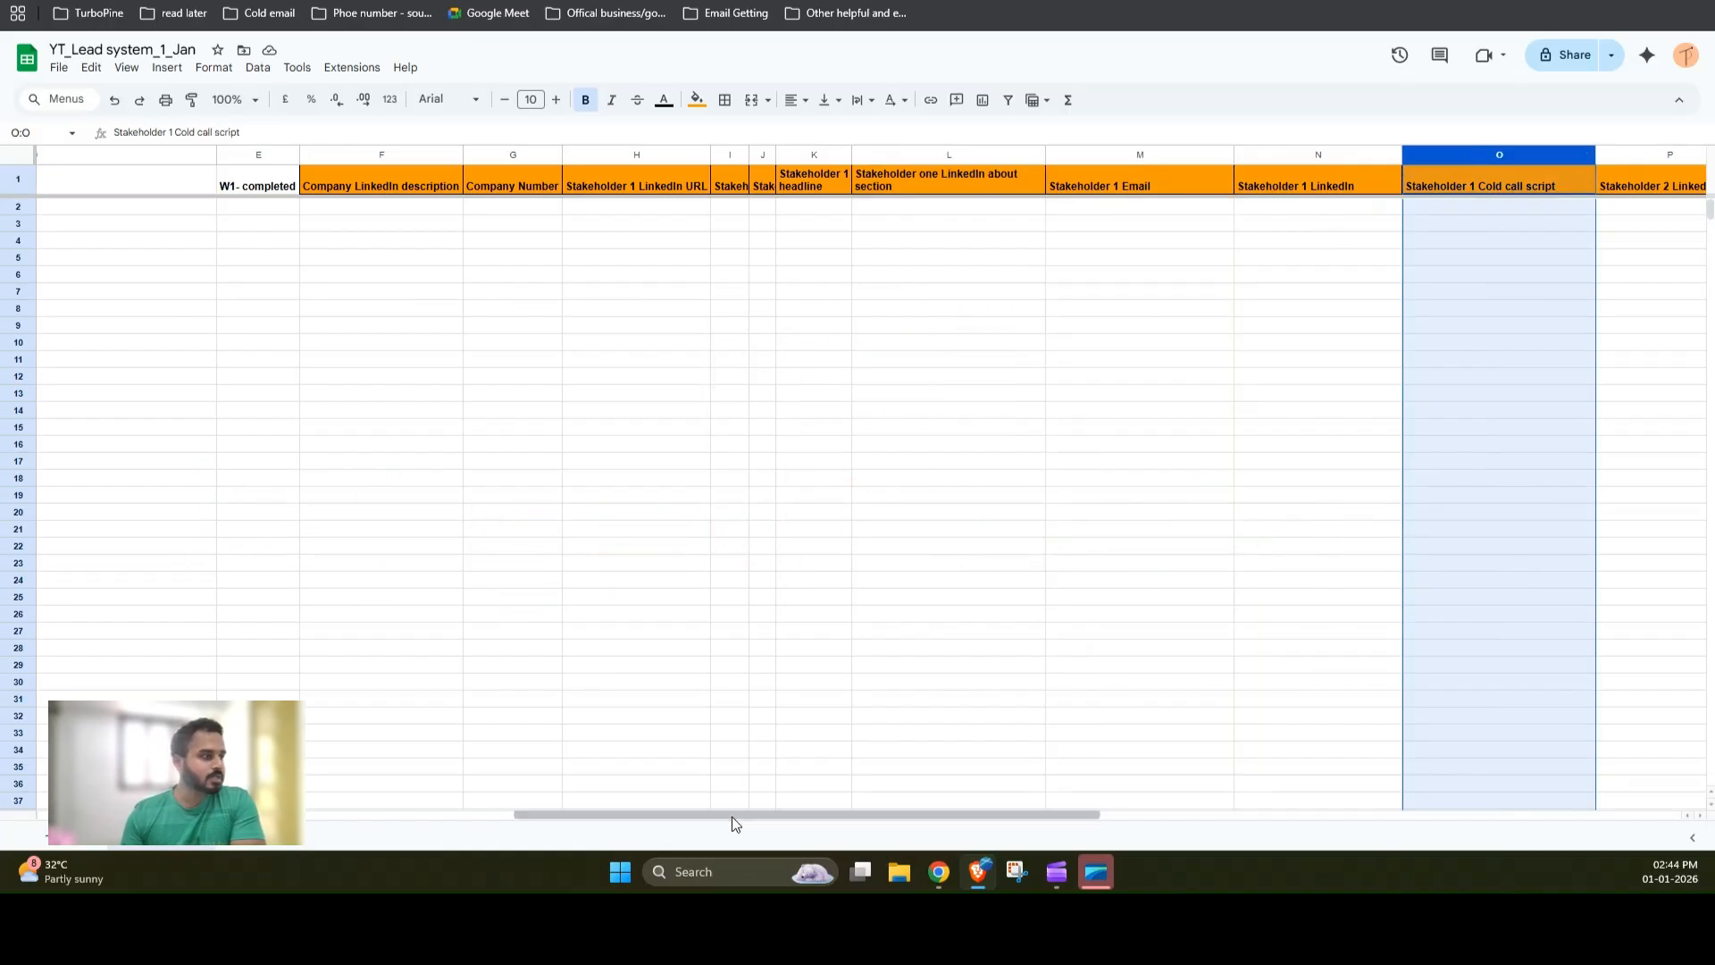
drag(732, 817, 281, 838)
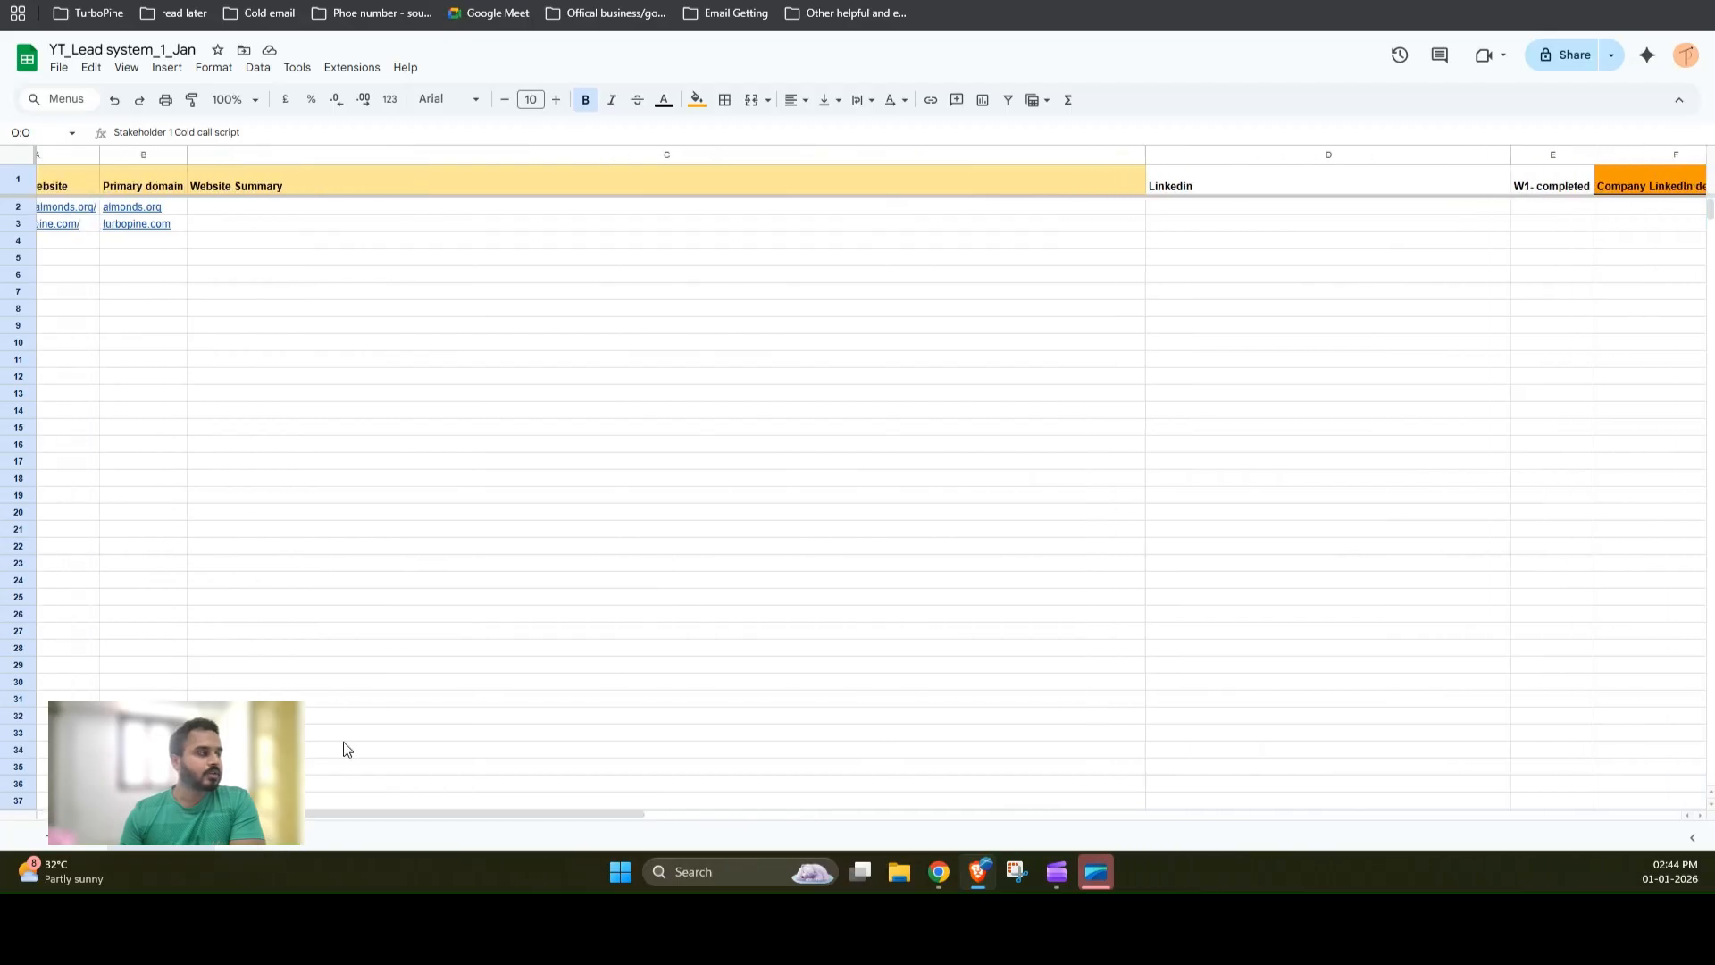
drag(523, 819, 883, 817)
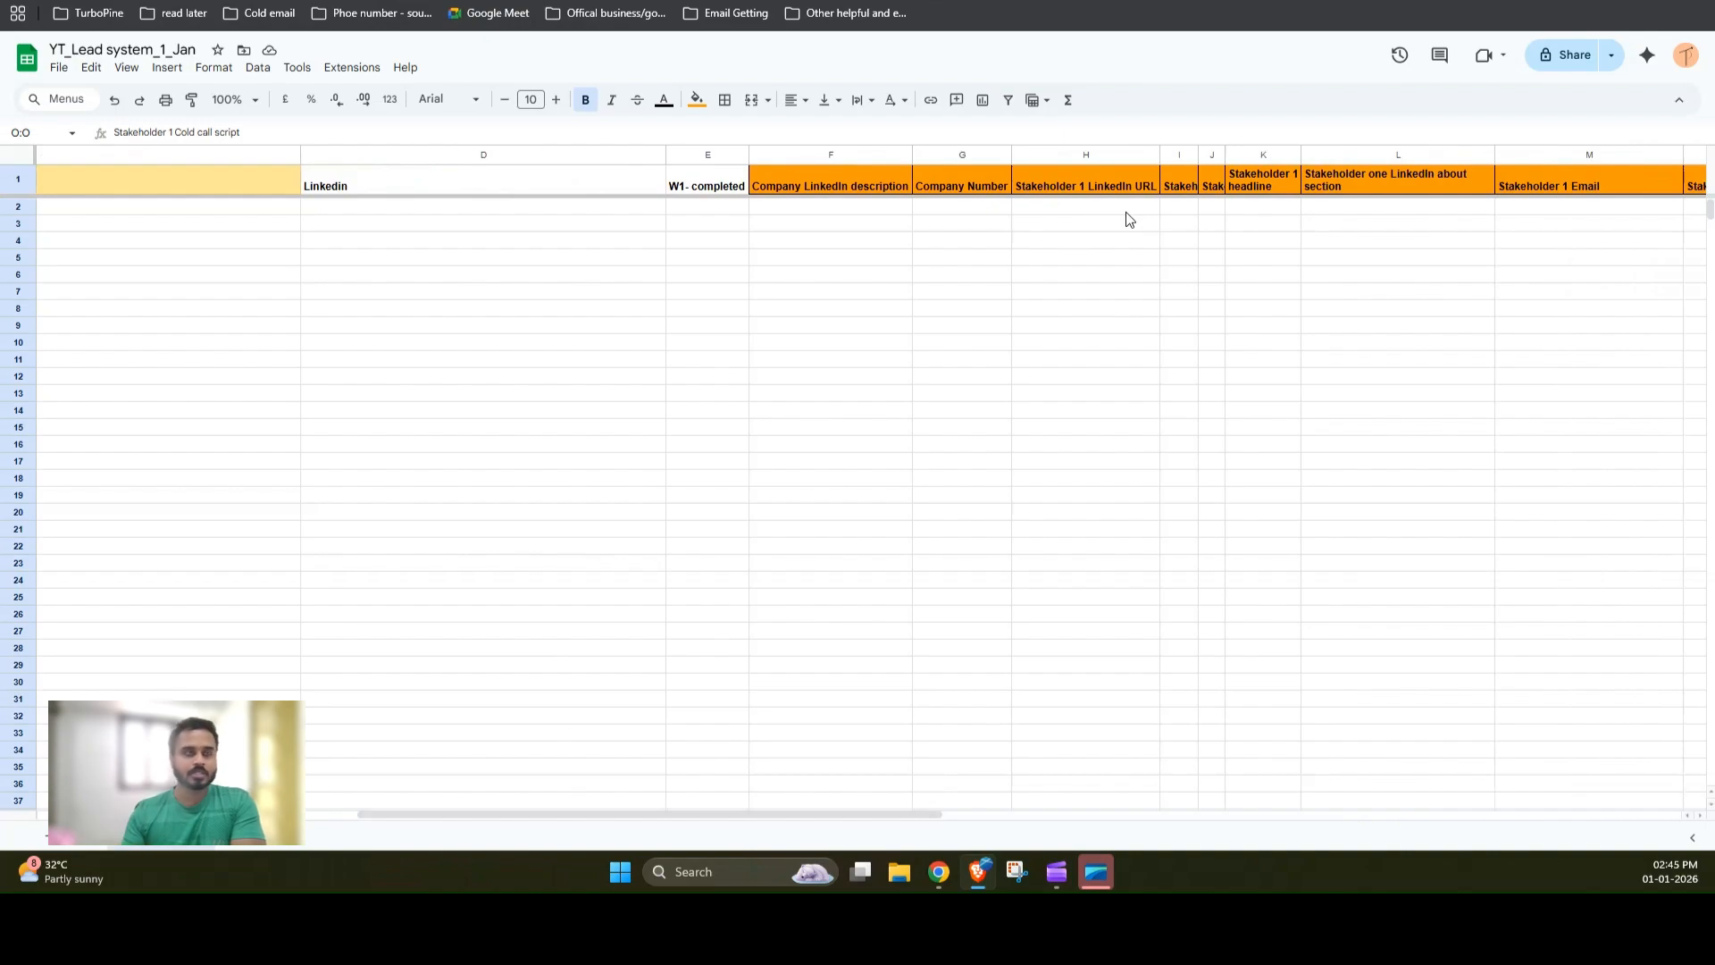
drag(888, 816, 1688, 873)
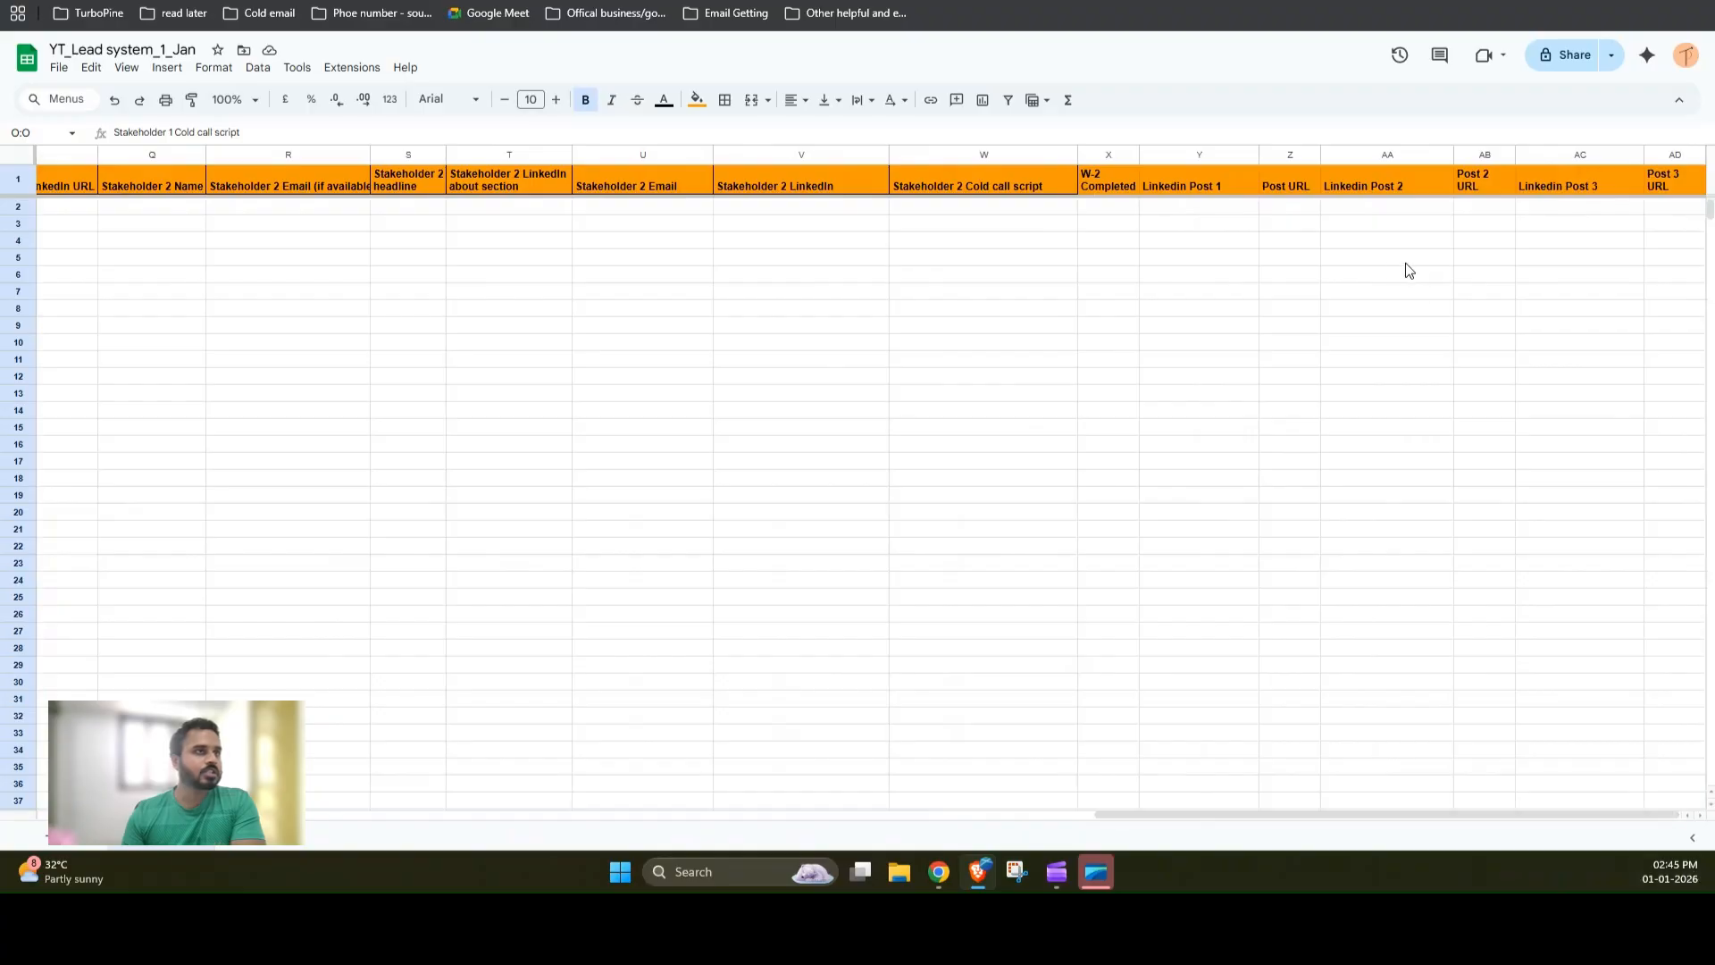
drag(1348, 823, 284, 844)
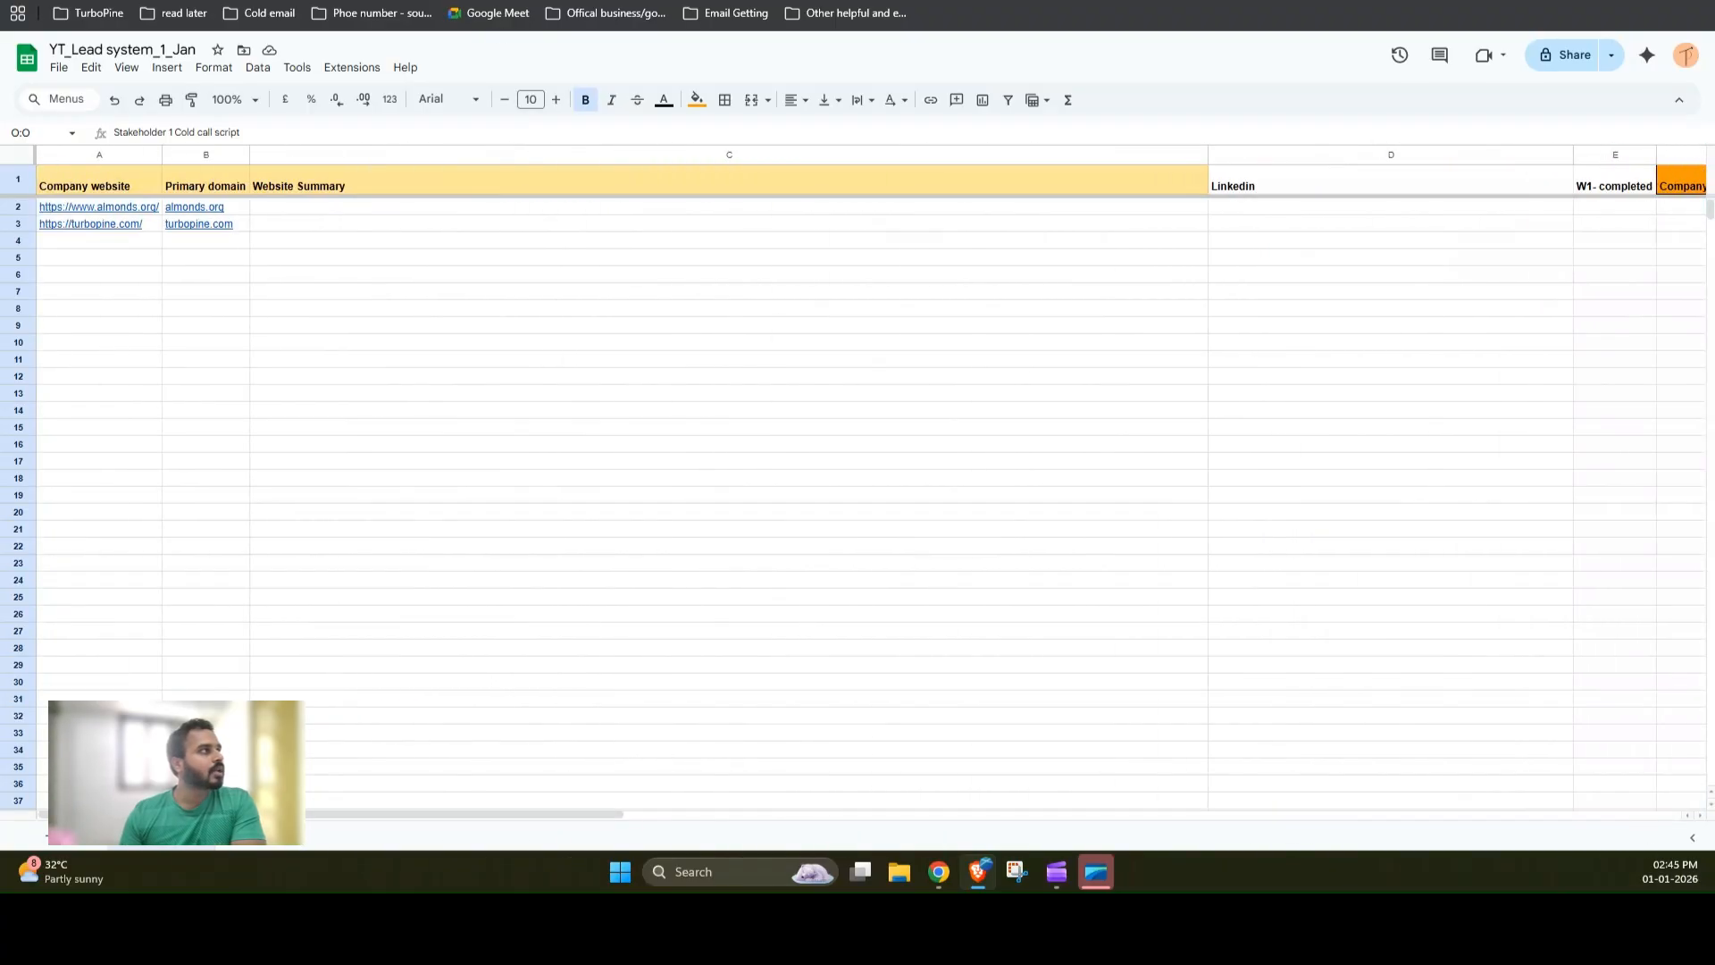
Step: Open the n8n.io website in a new browser tab
click(447, 0)
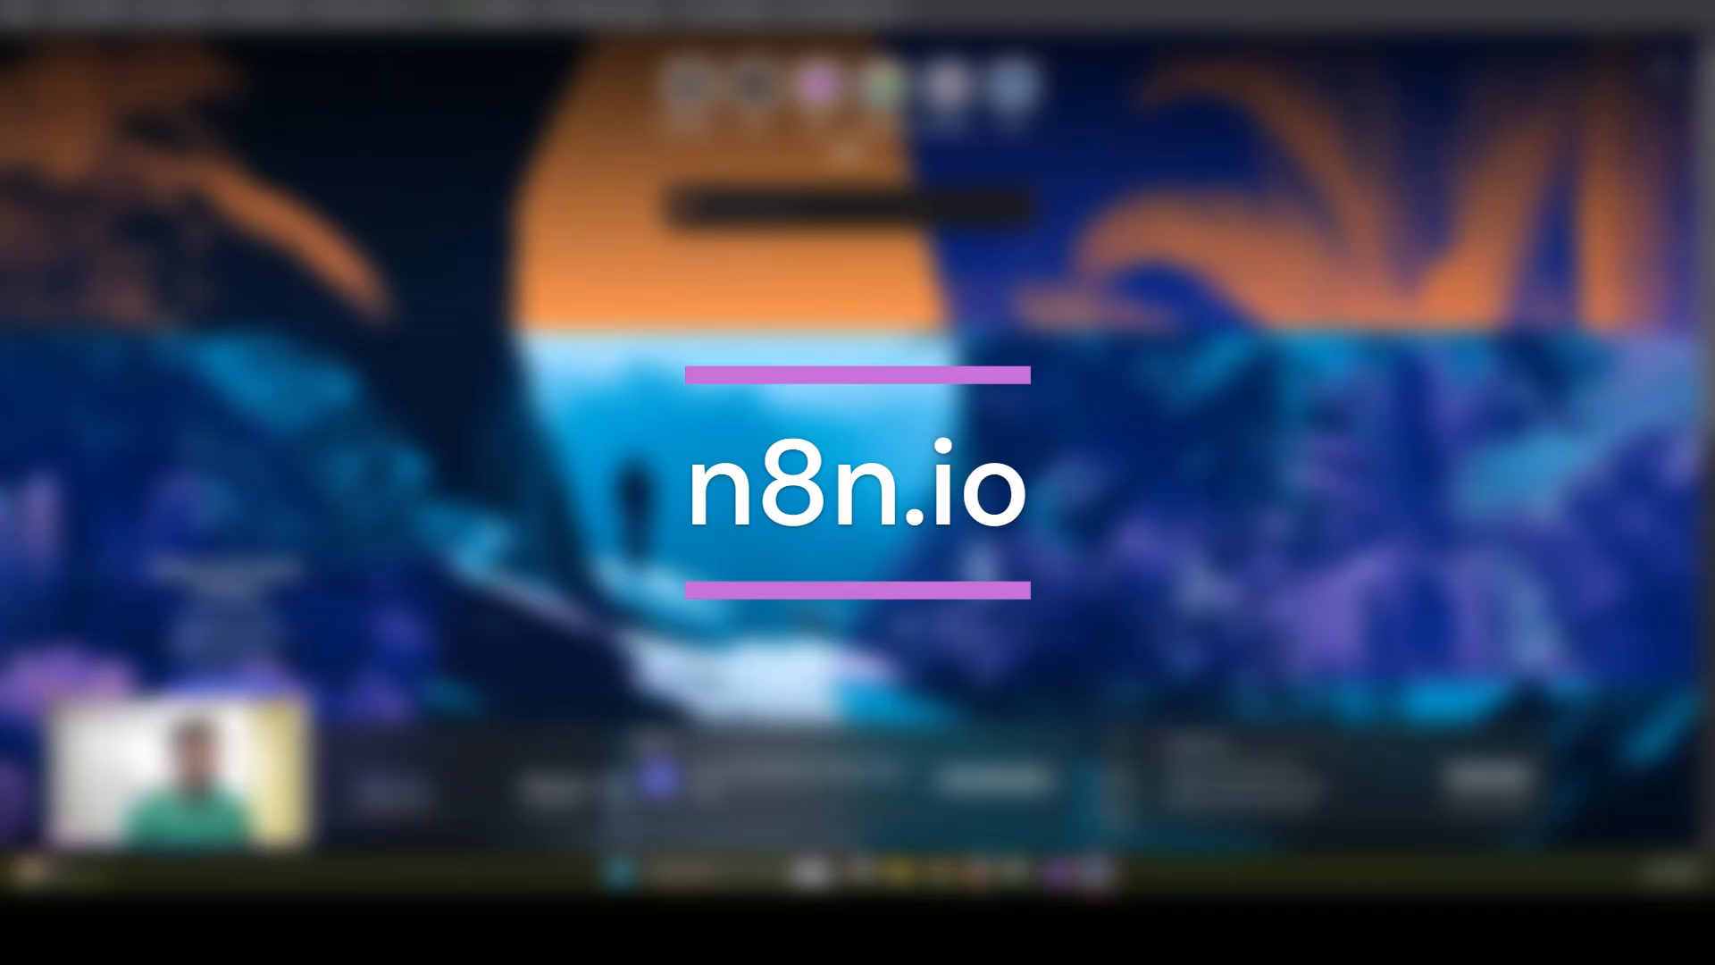
text(n8n)
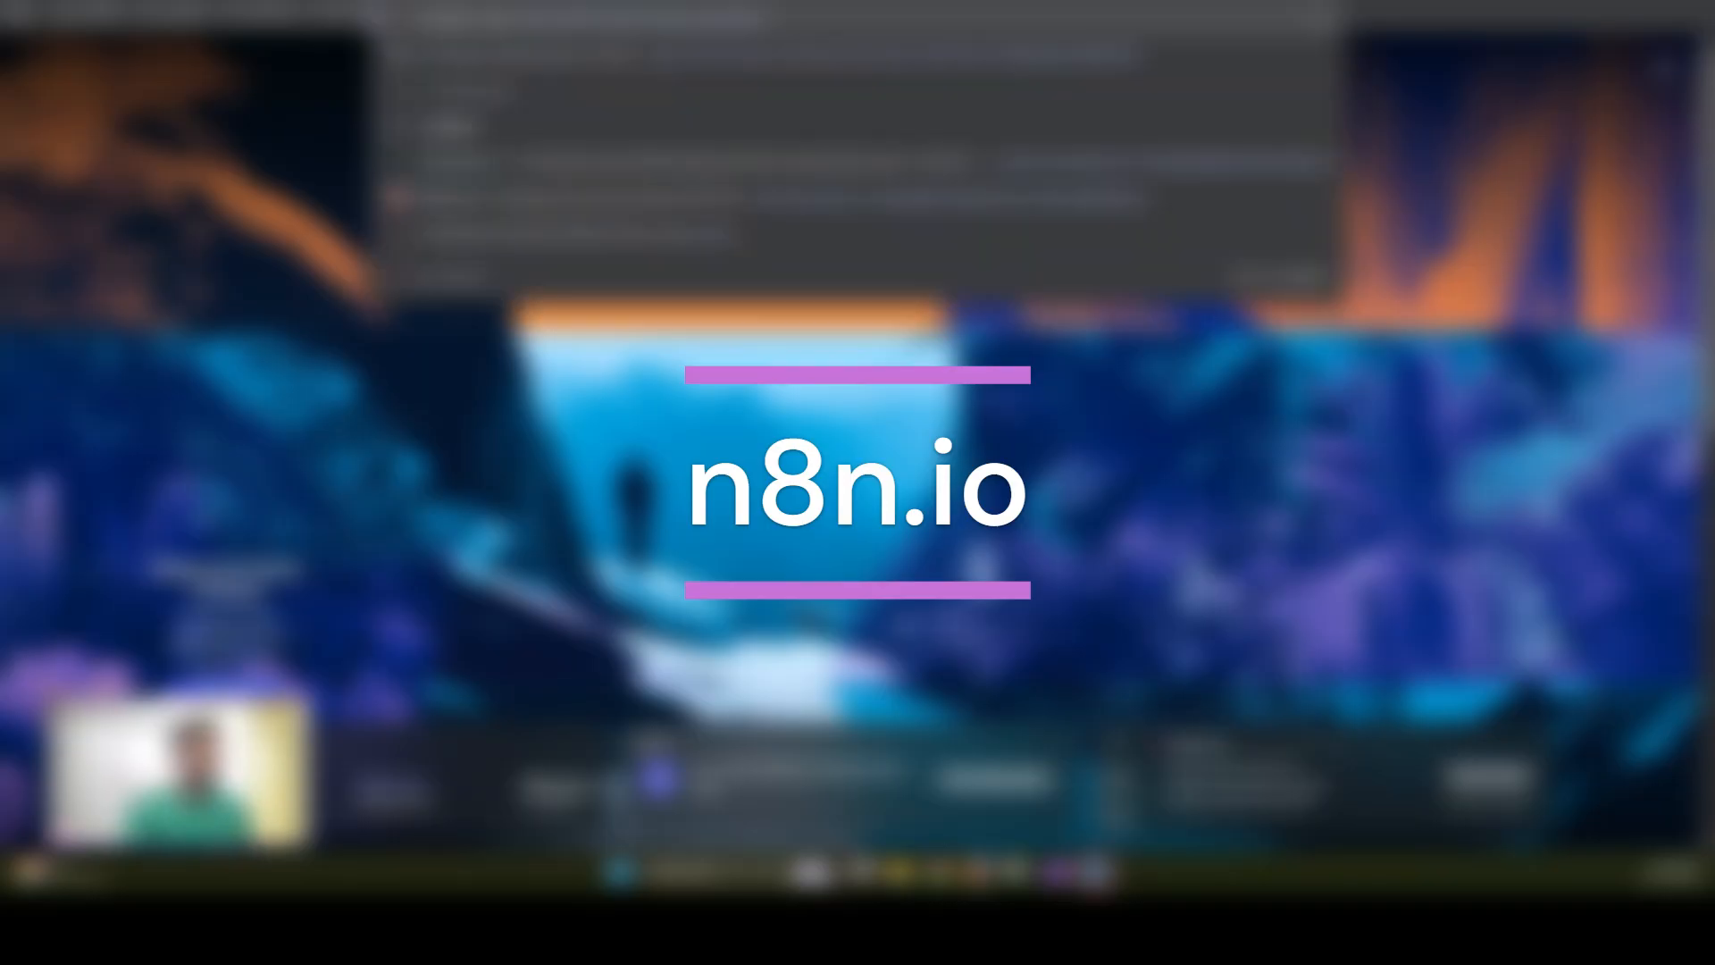
text(.io)
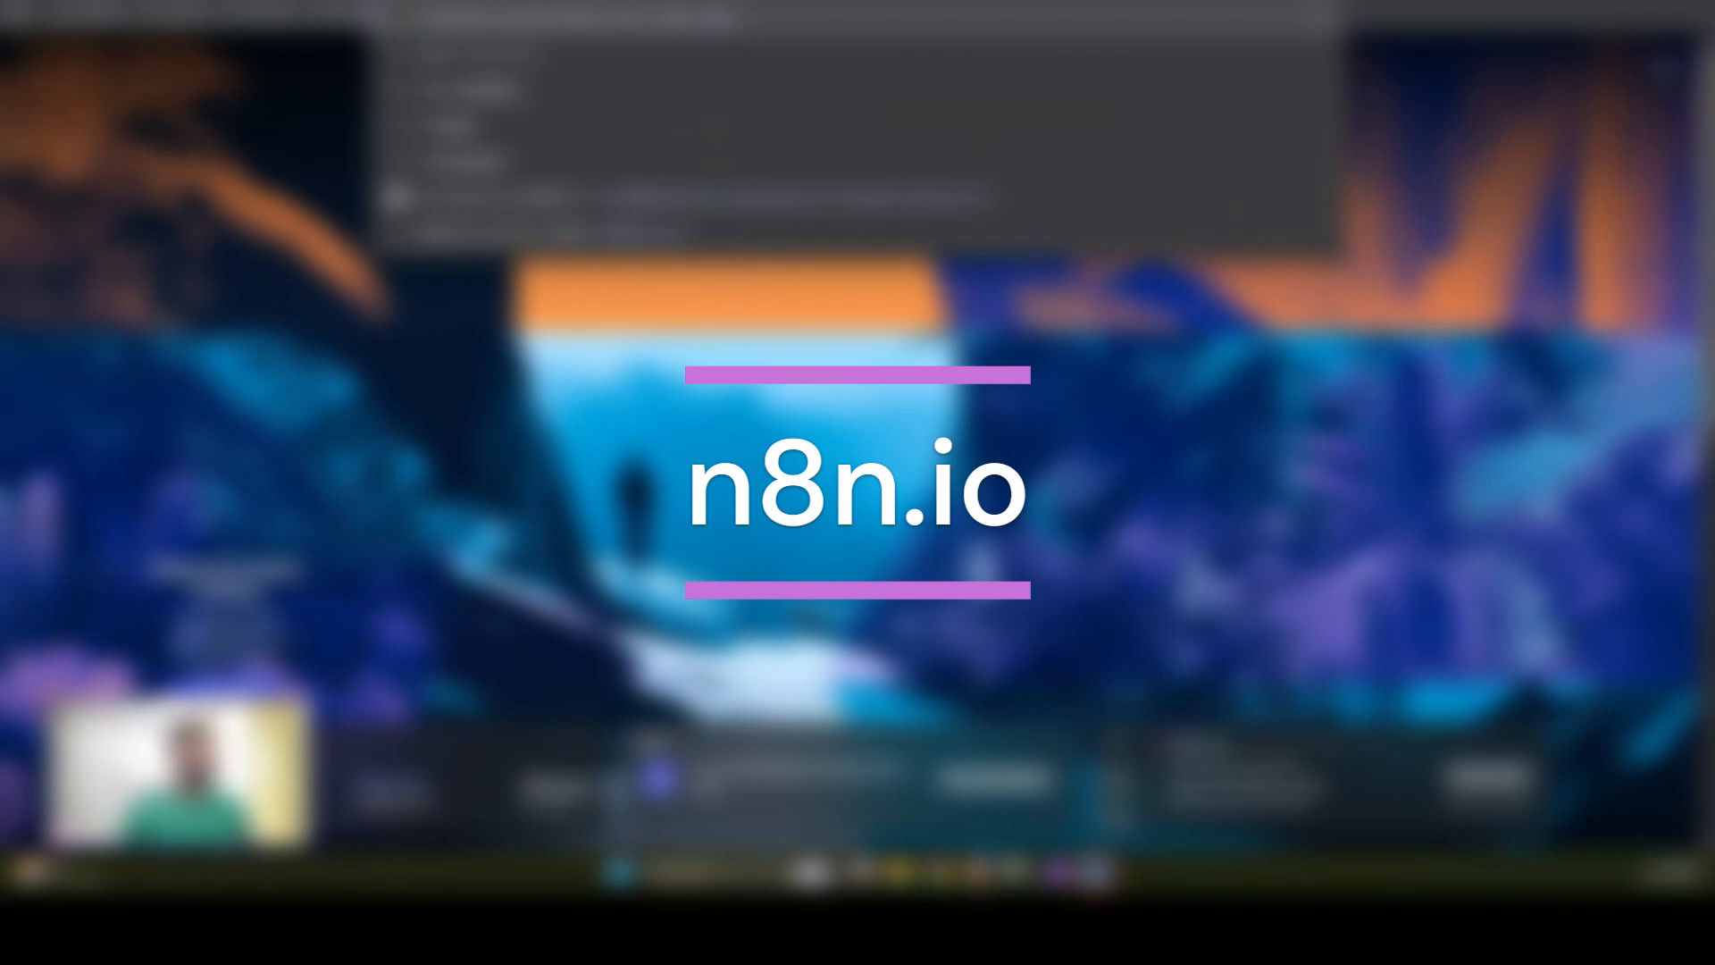
key(Return)
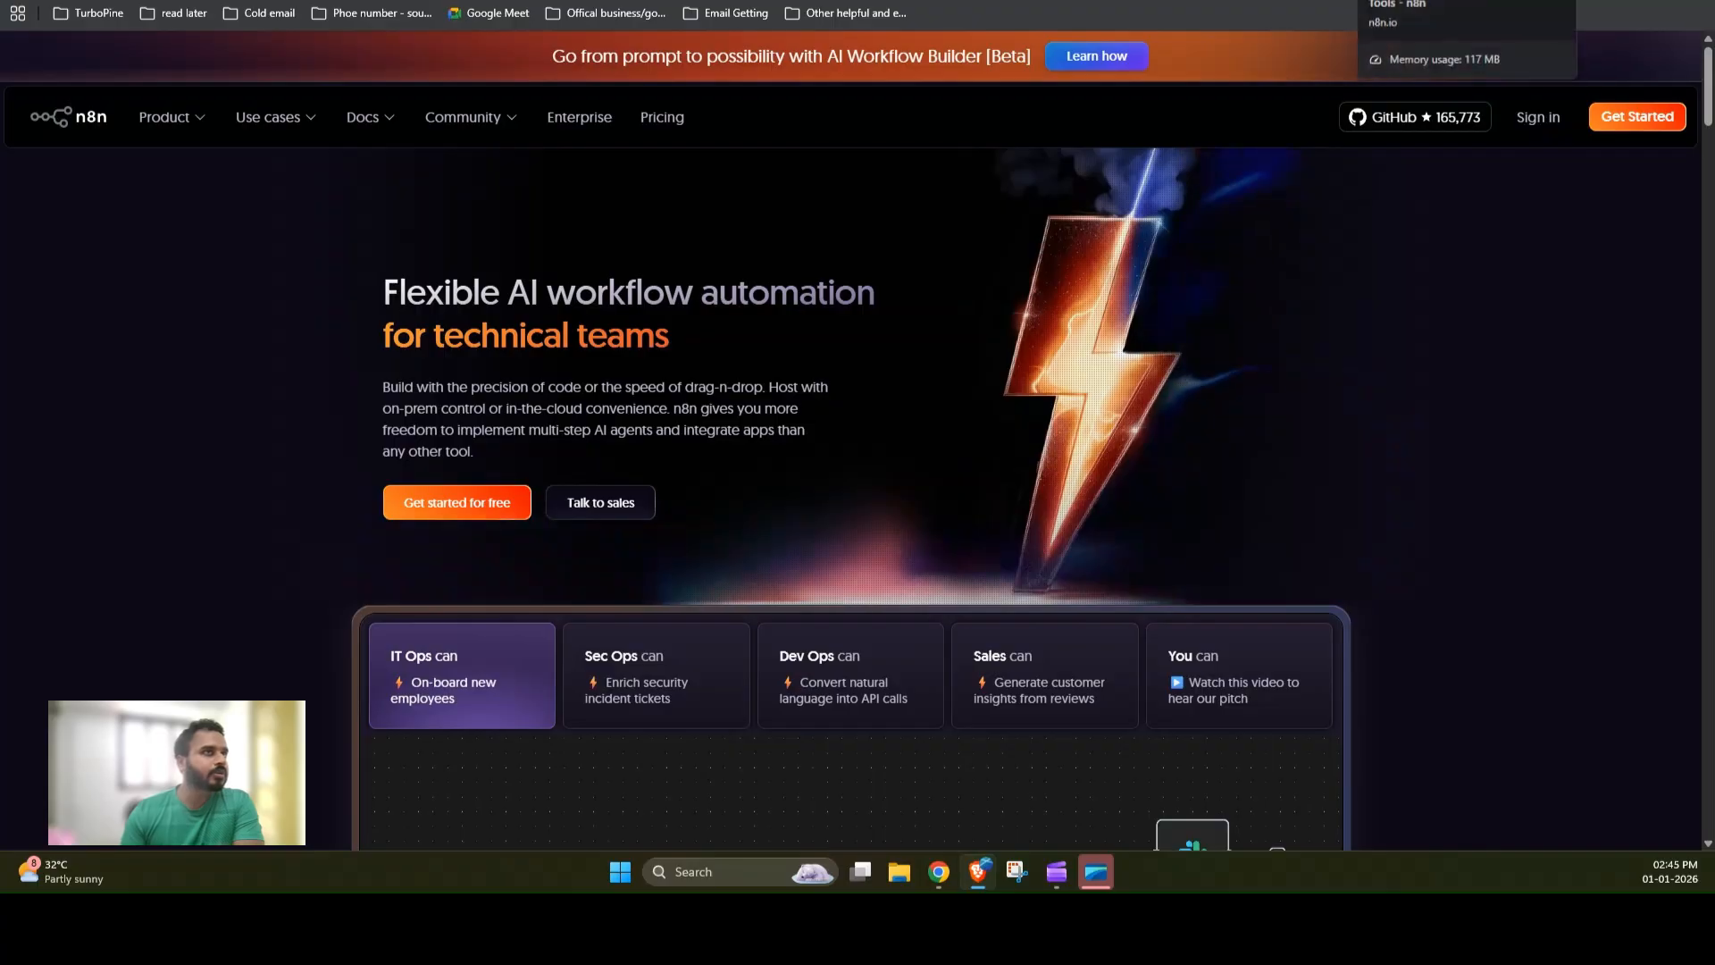
Step: Return to the workflow and inspect the Get row(s) in sheet node's credential, document and filter settings, then close it
click(1421, 0)
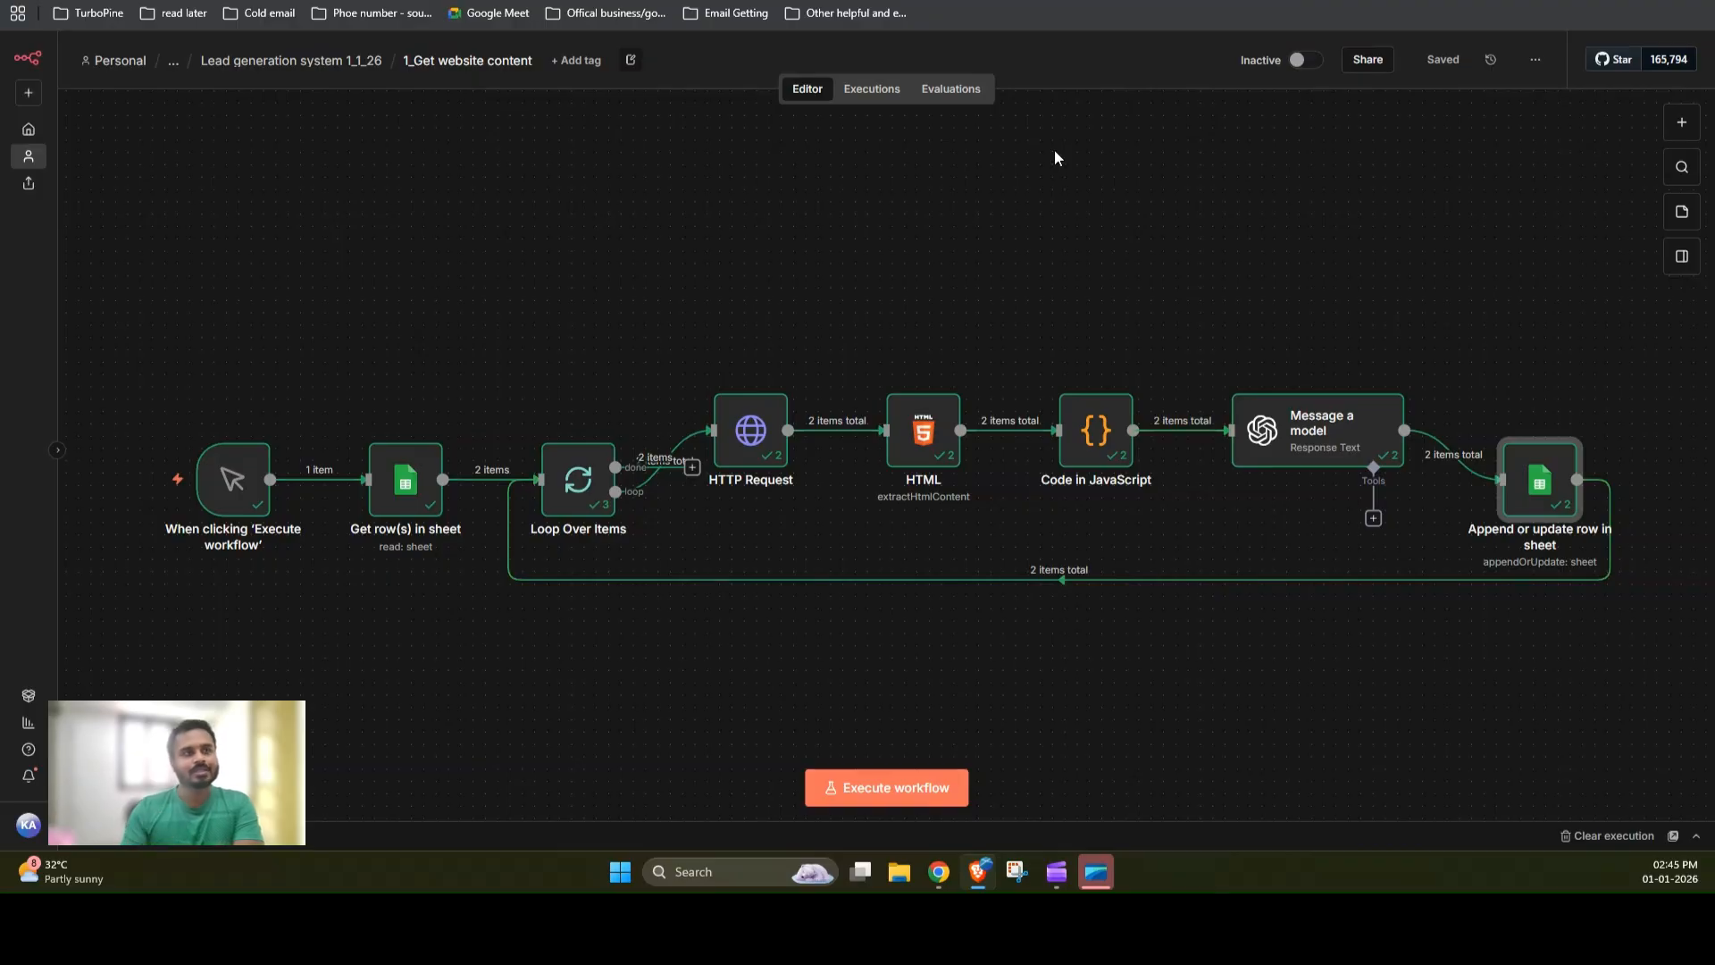
click(1537, 60)
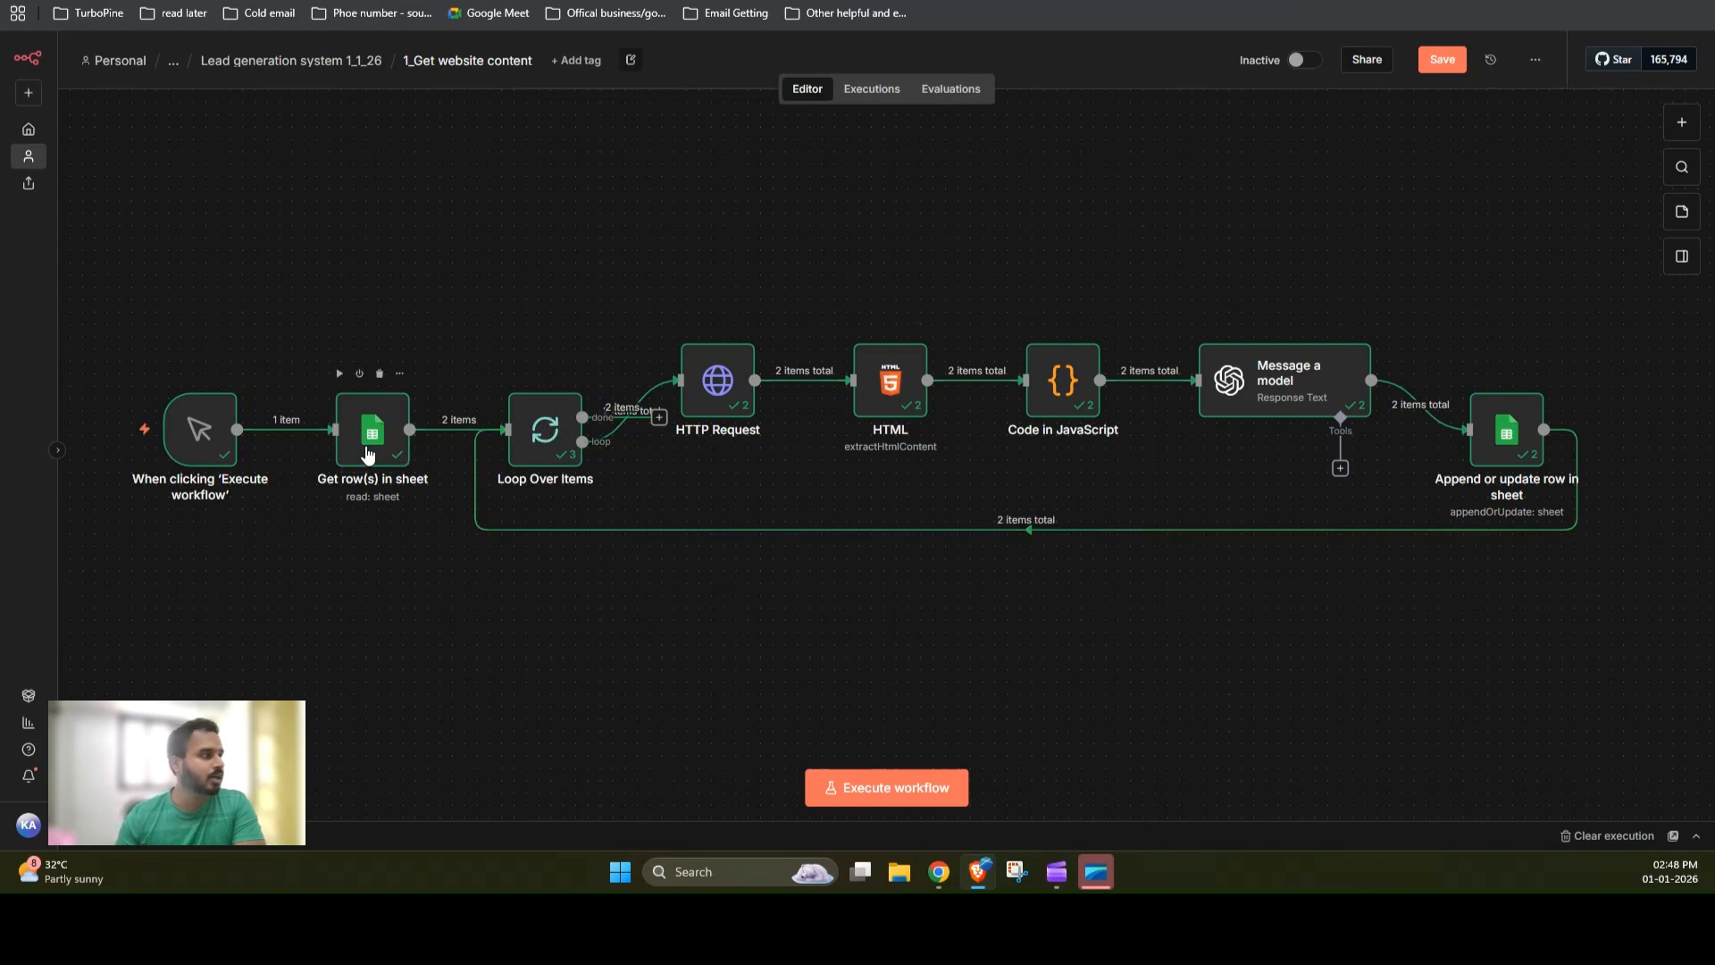
click(369, 453)
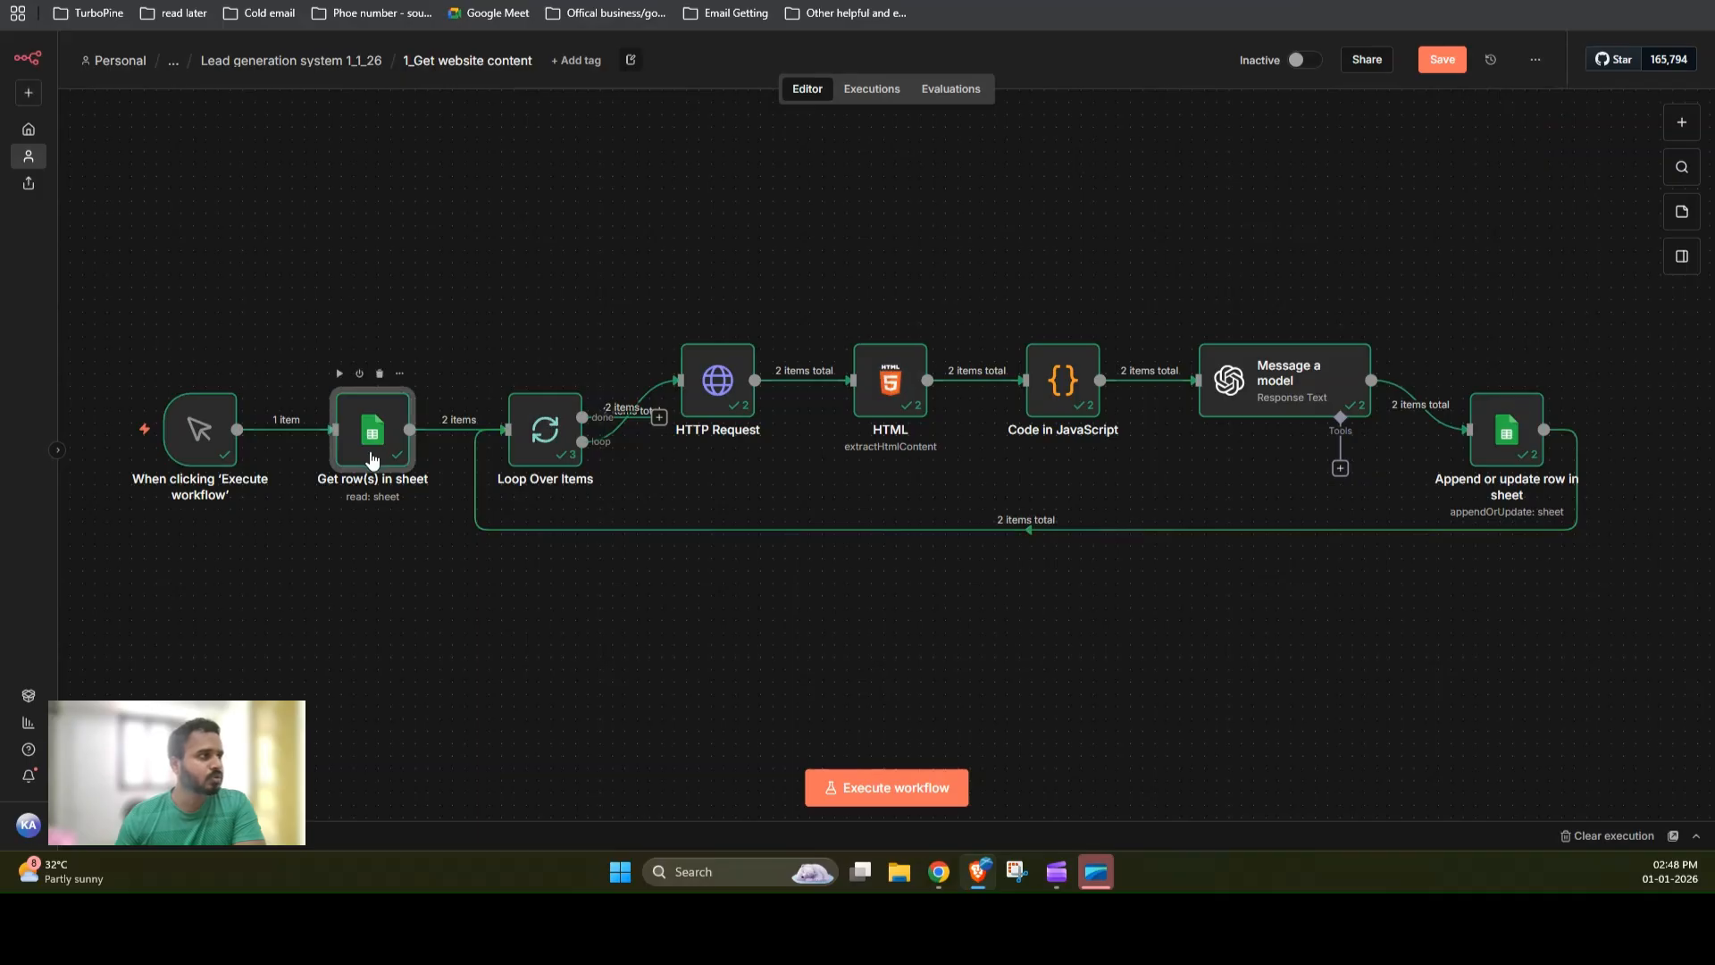
double_click(373, 459)
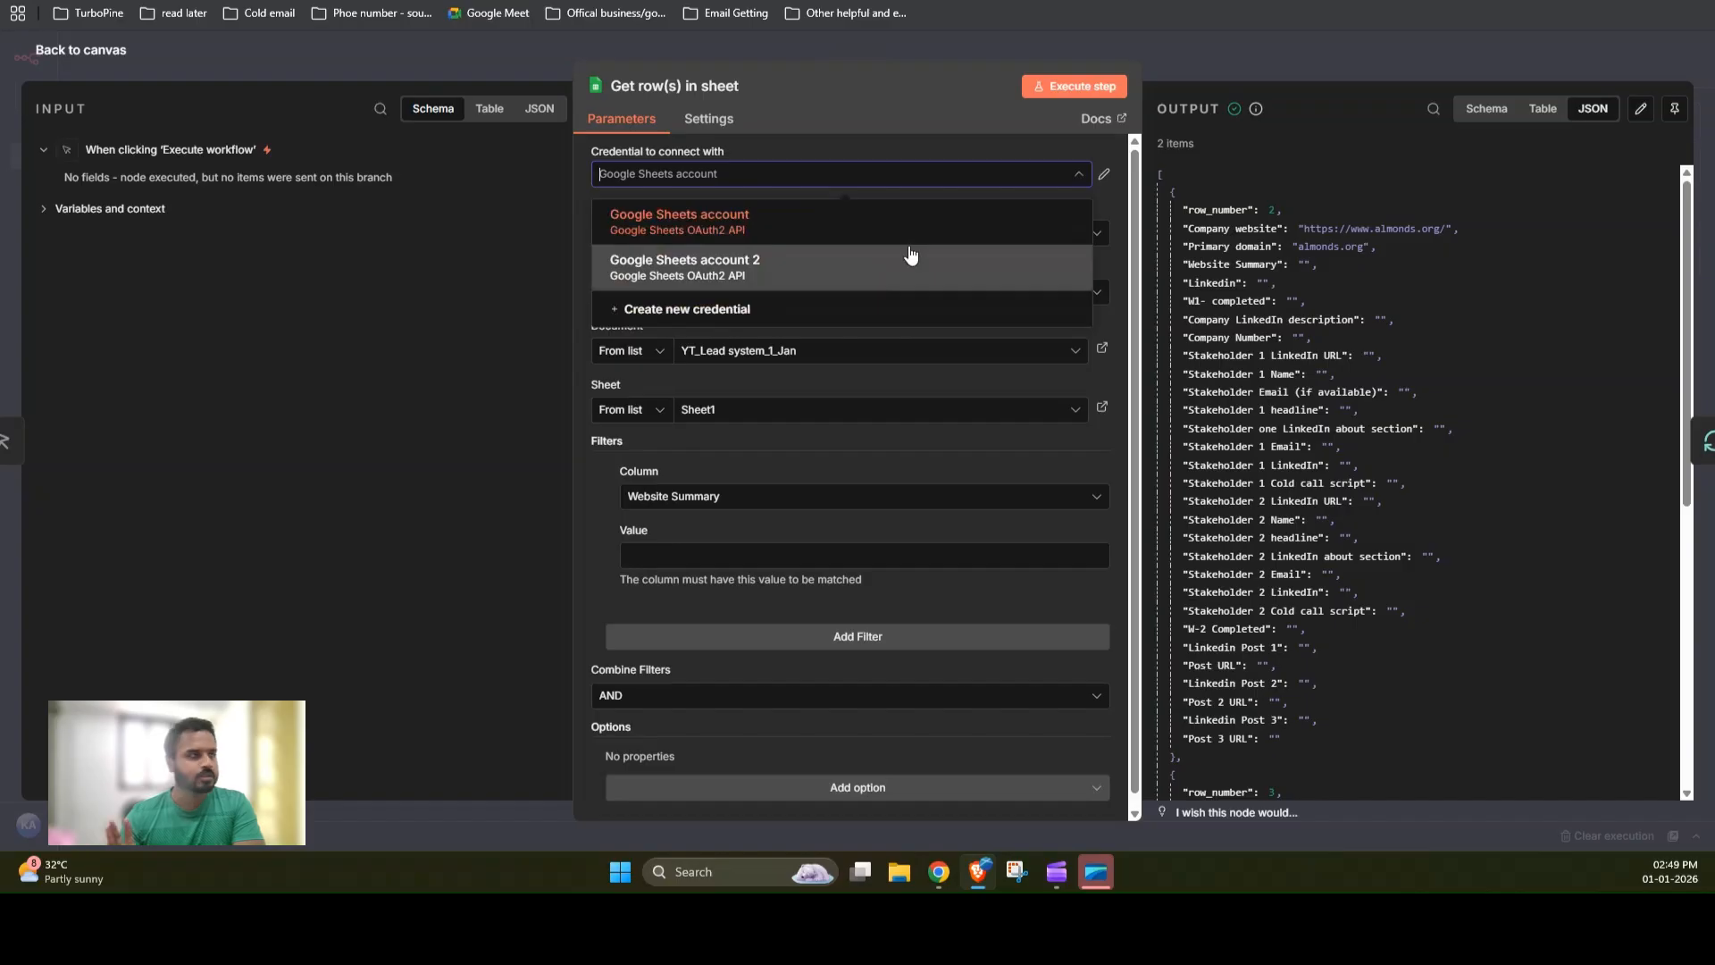
click(1206, 50)
click(1204, 50)
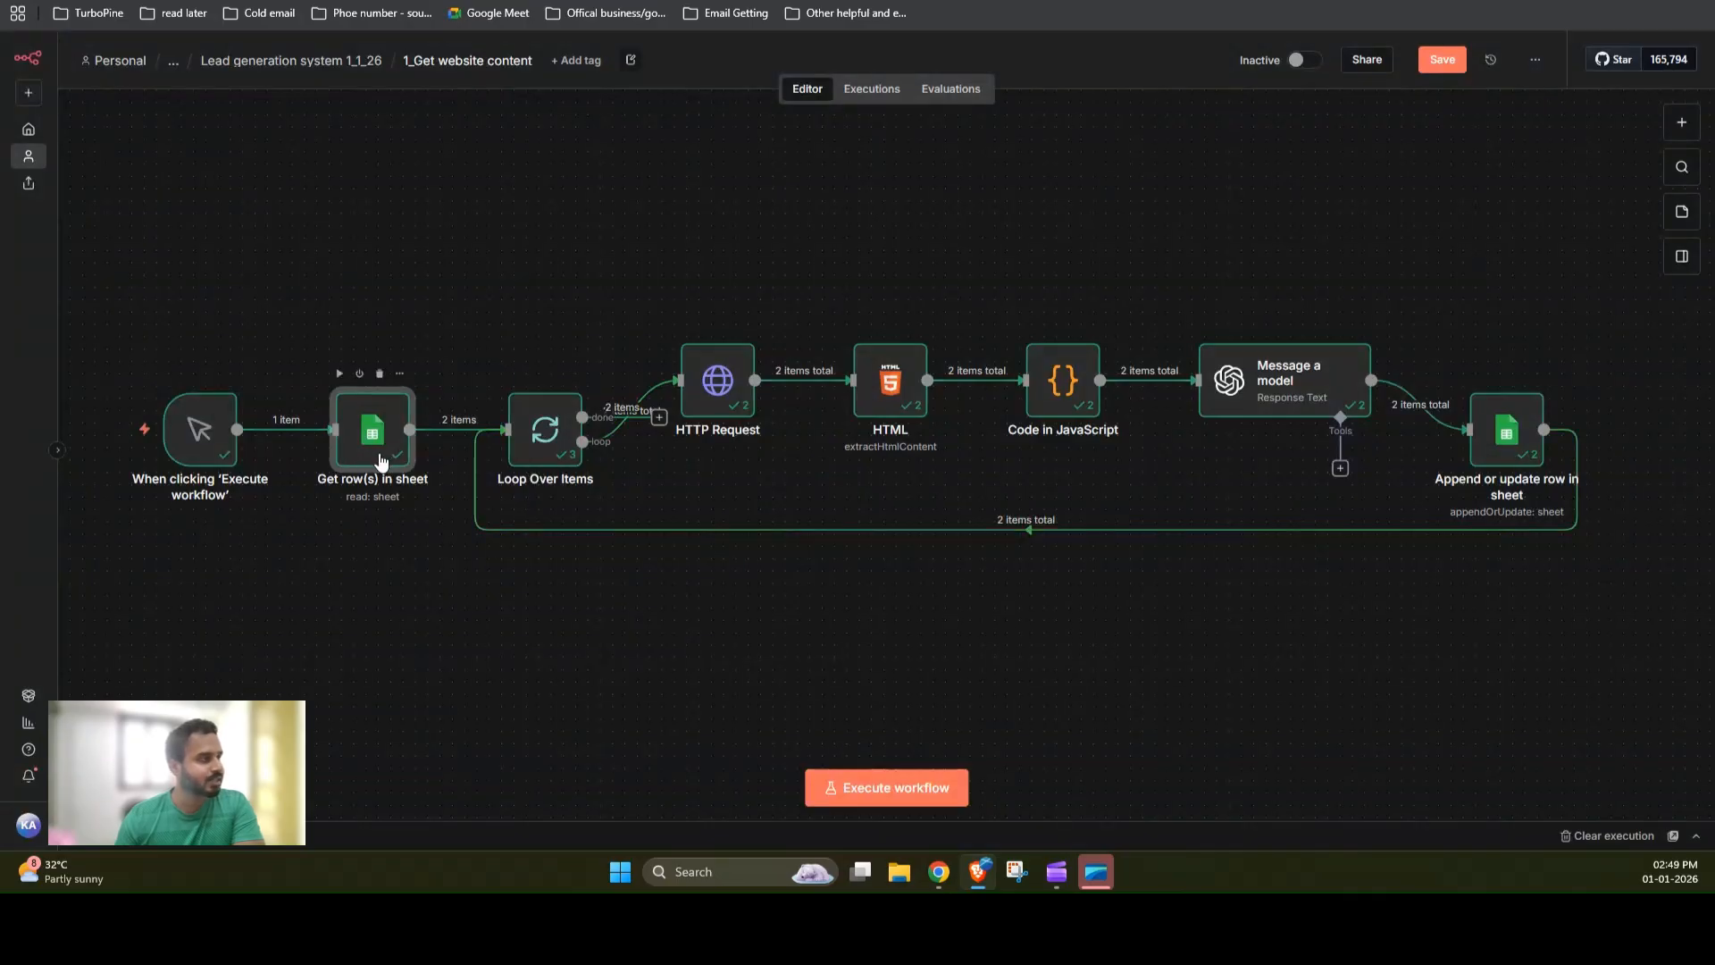
Step: Open the HTTP Request node to examine its GET URL expression for the company website
click(720, 402)
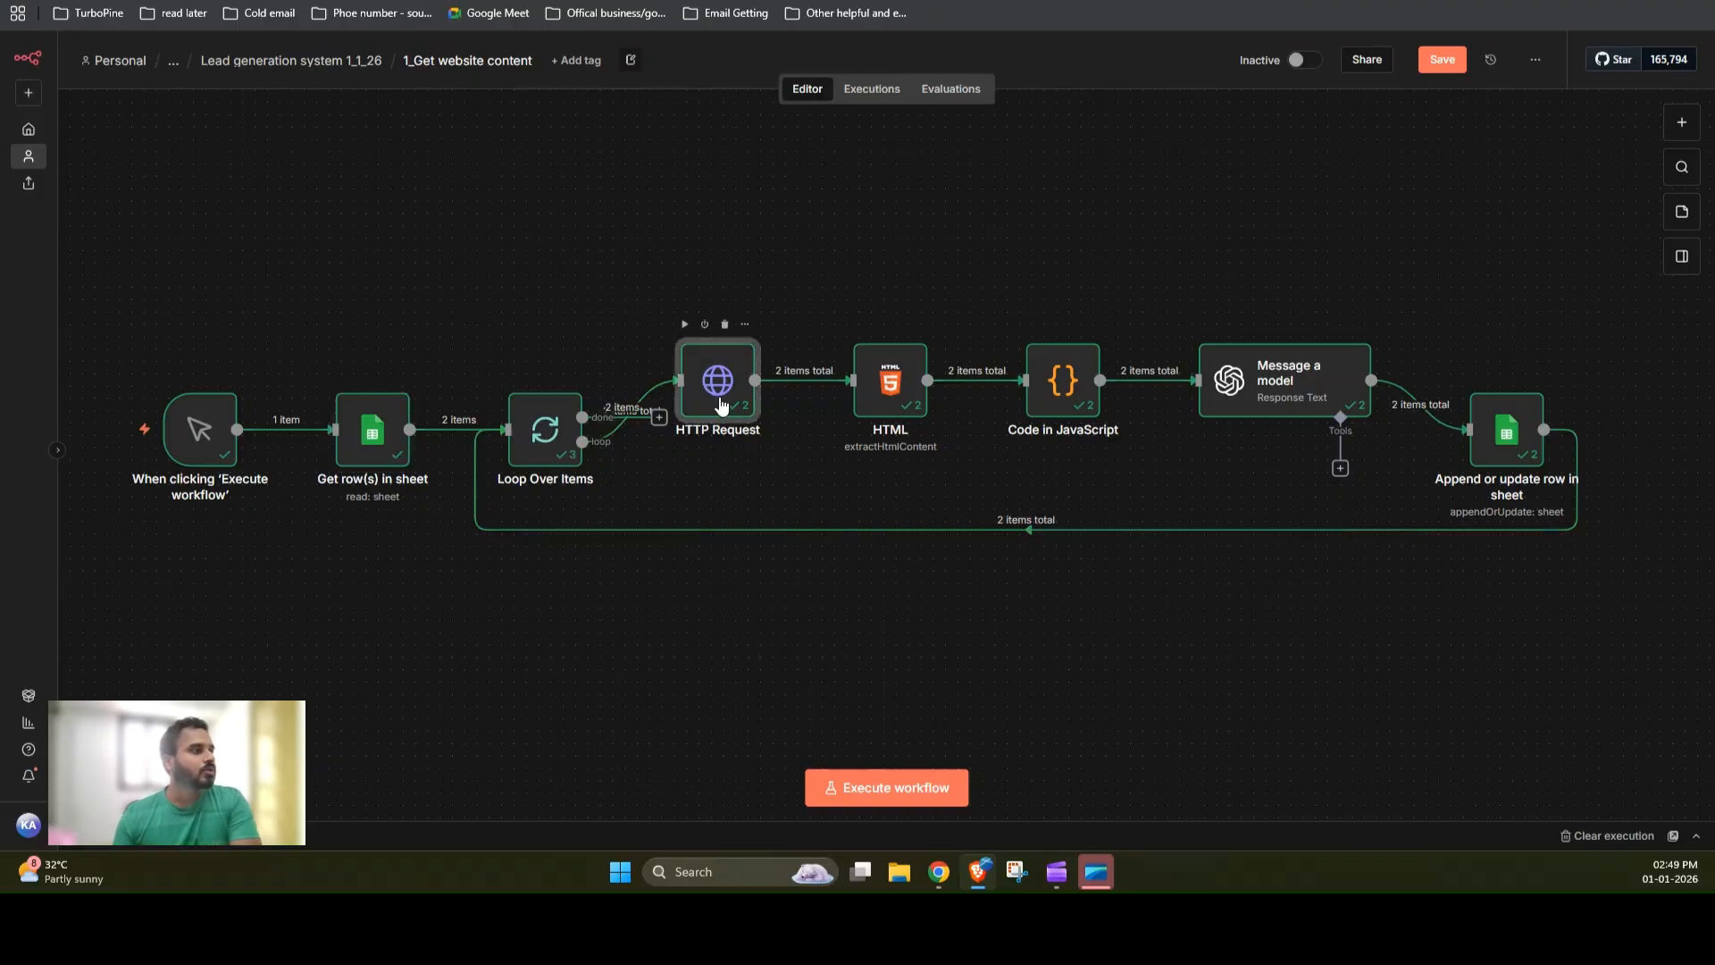
double_click(720, 402)
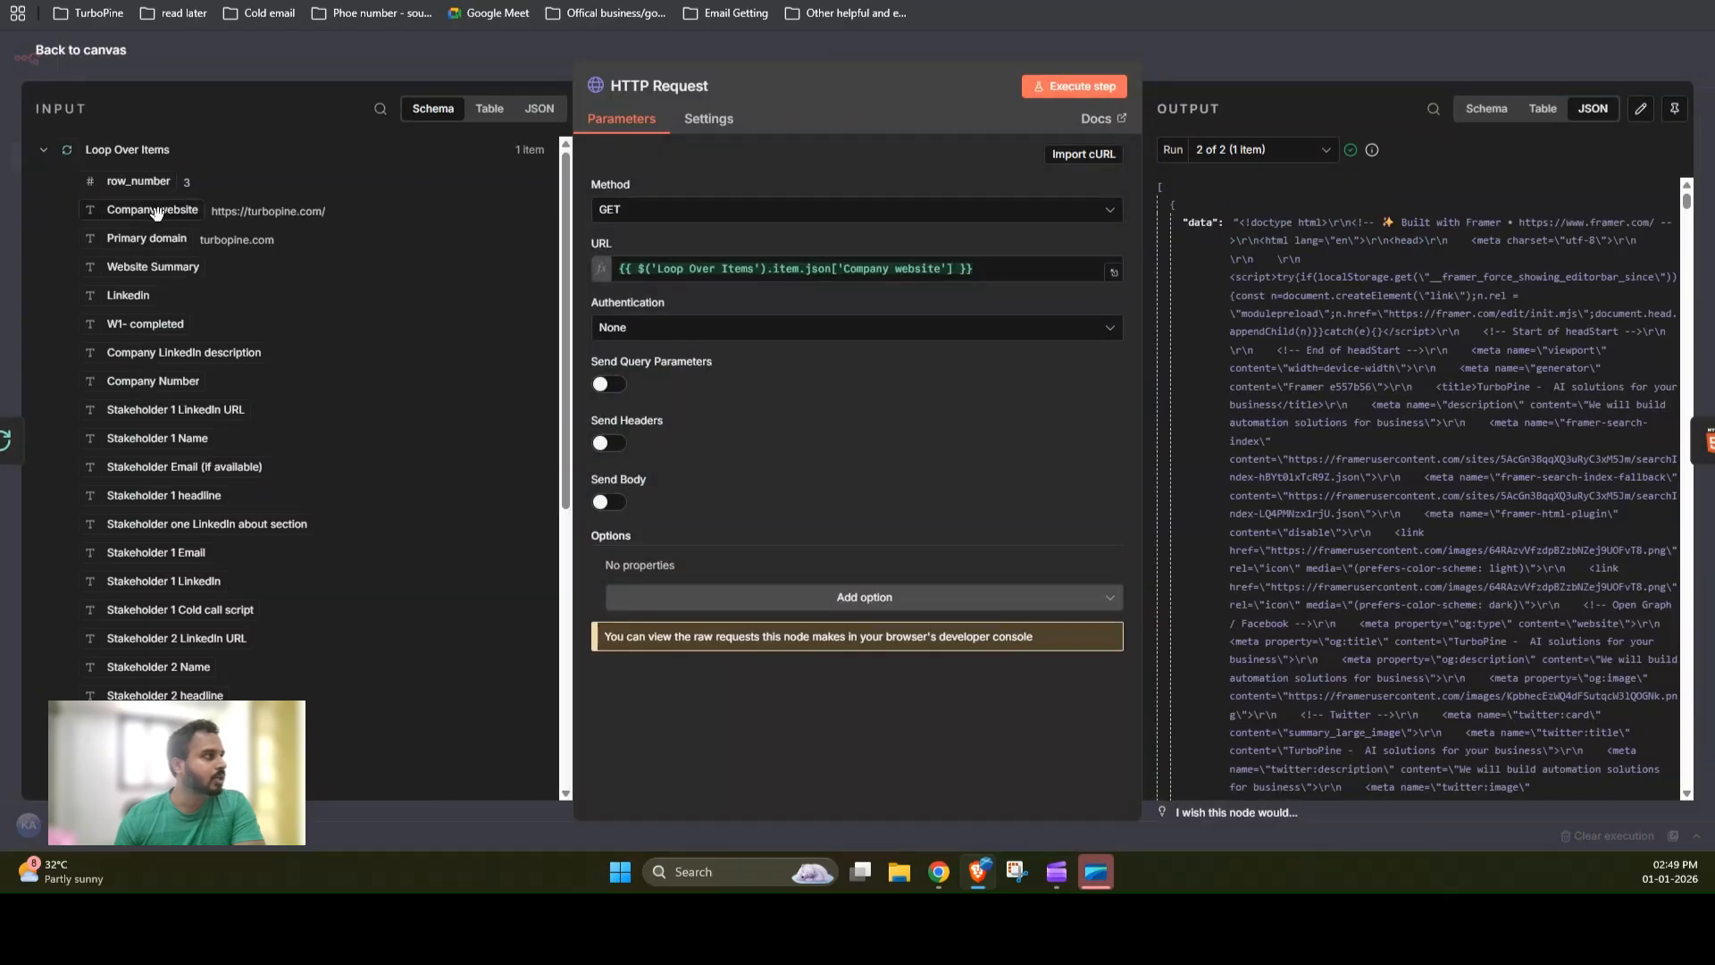
Step: Switch to the spreadsheet and copy the turbopine.com URL from the Company website column
click(203, 0)
click(95, 158)
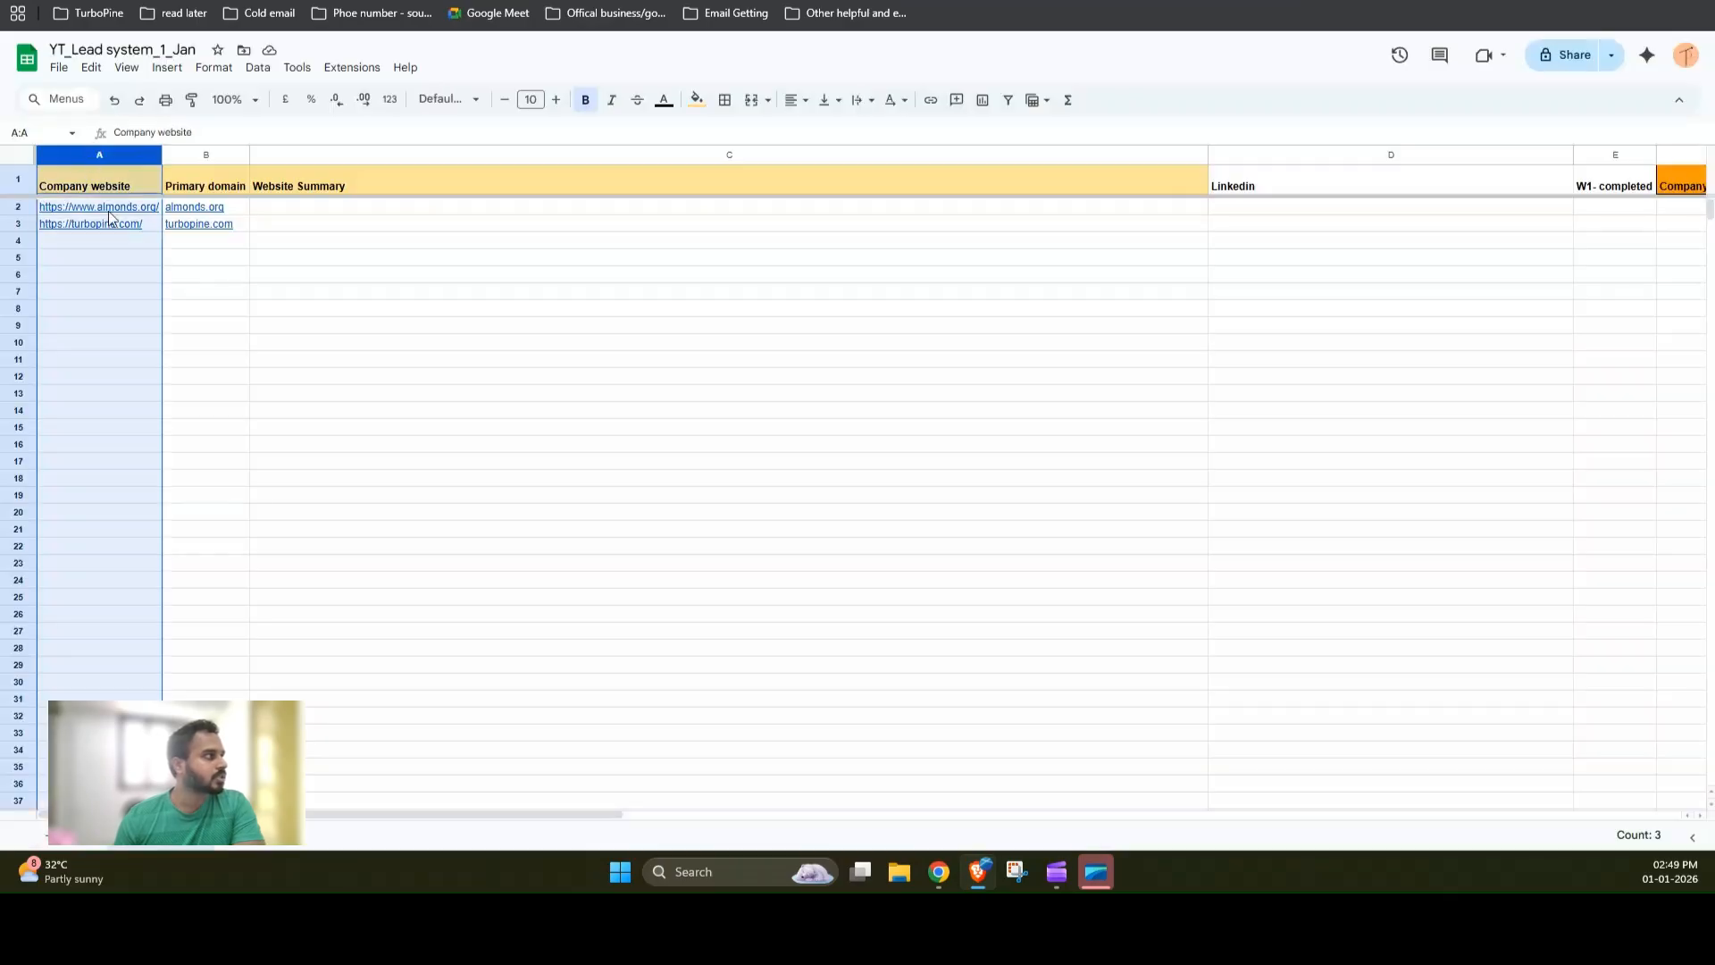
mouse_move(126, 212)
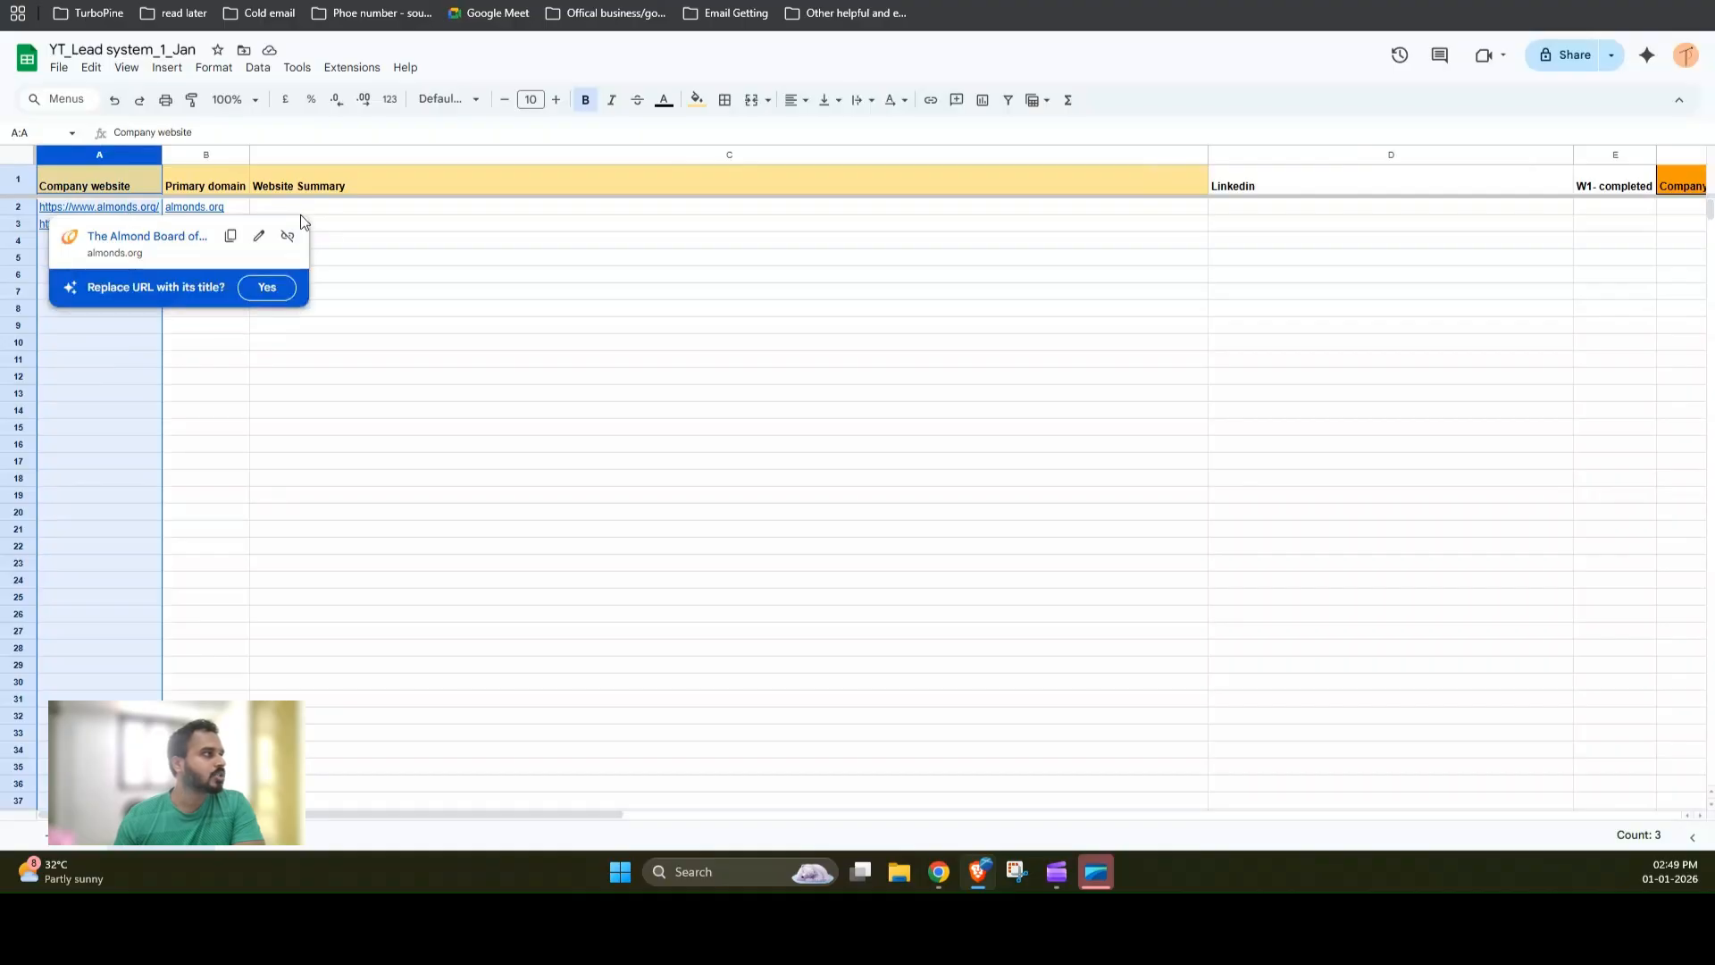
click(267, 374)
click(124, 228)
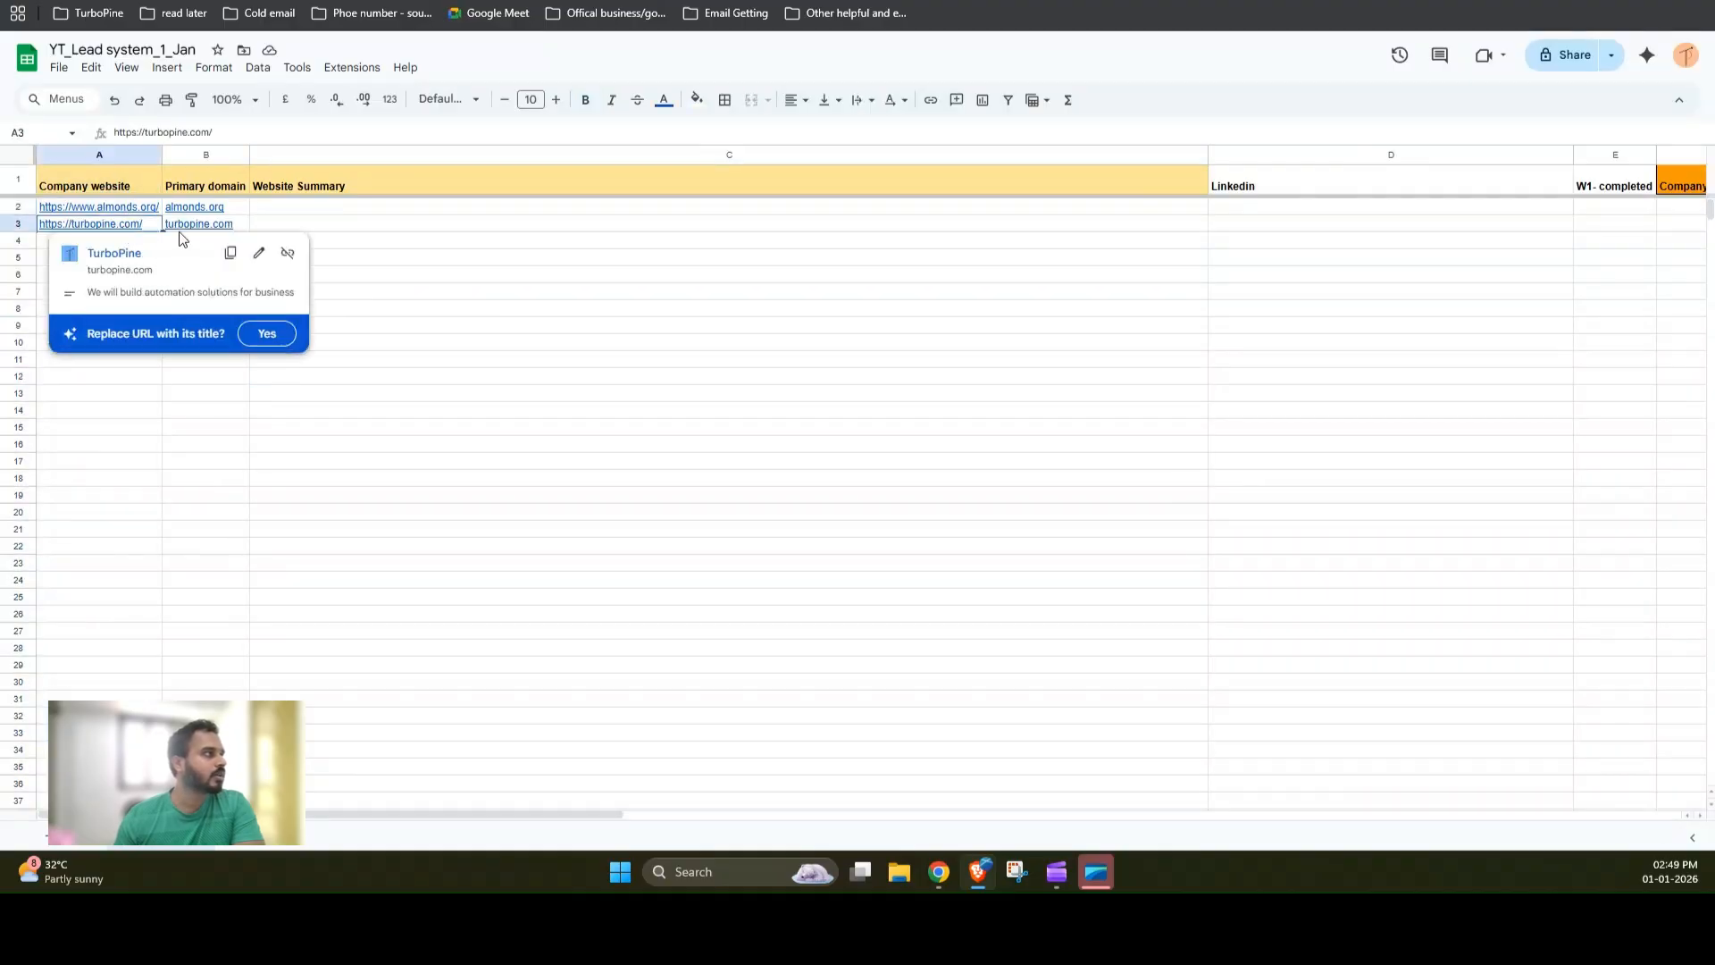
key(ctrl+c)
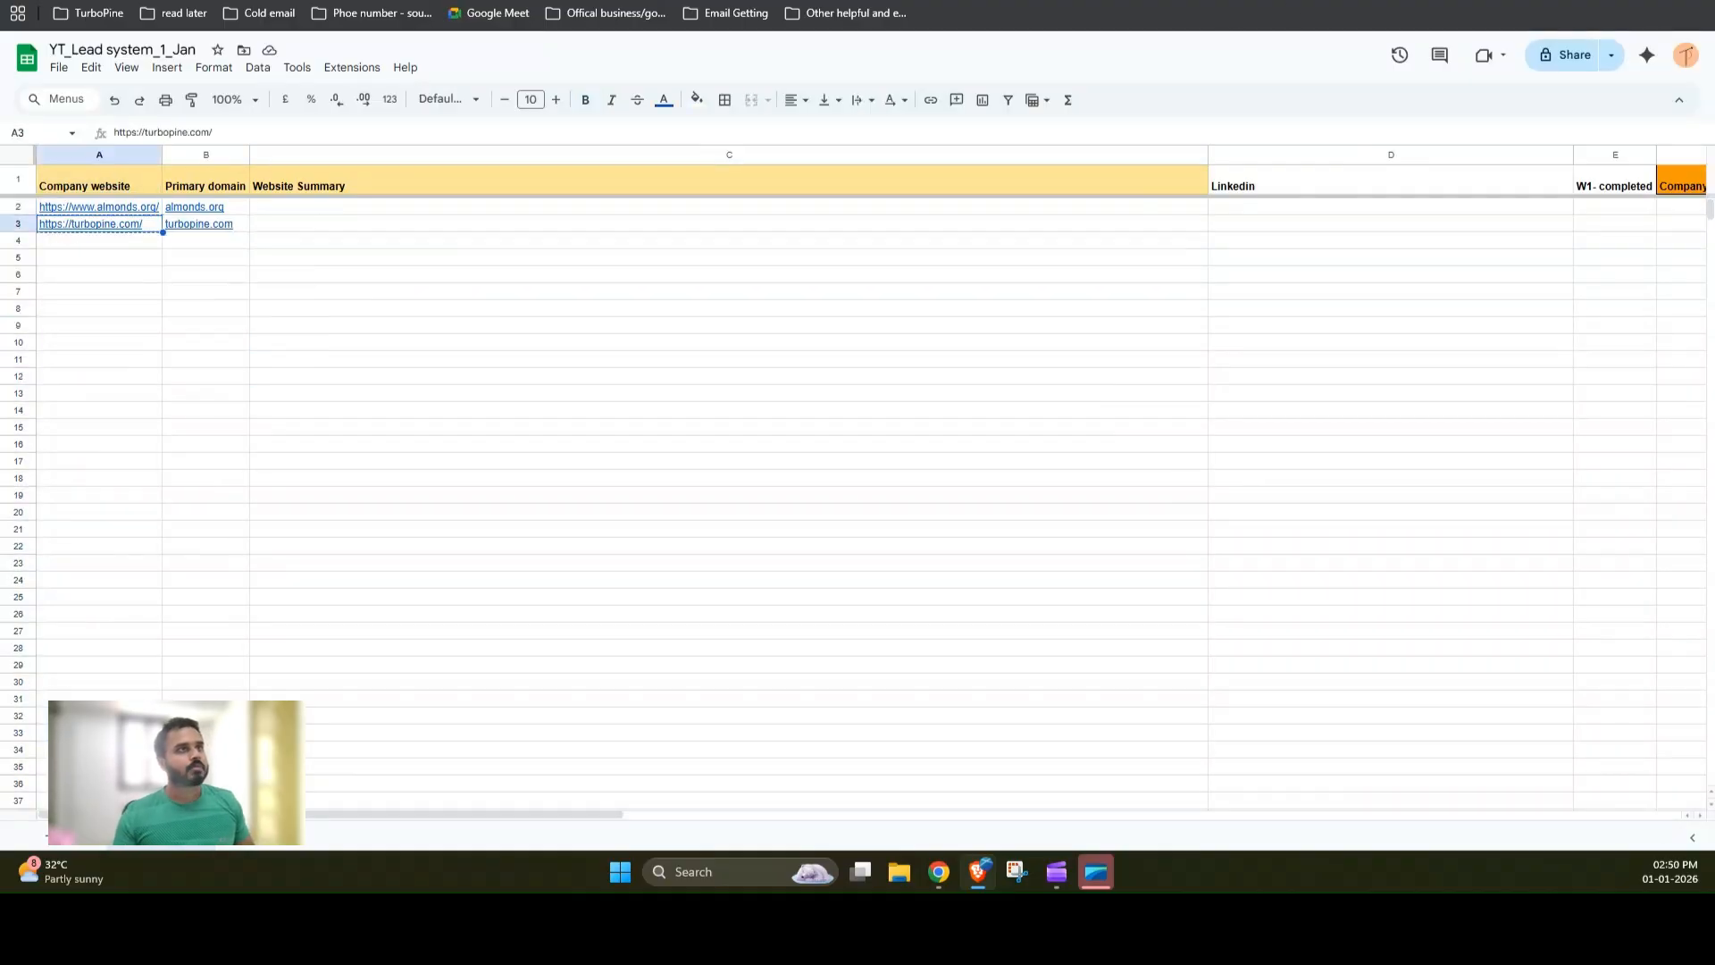
Step: Switch to the TurboPine website tab and scroll through its homepage content
click(1403, 1)
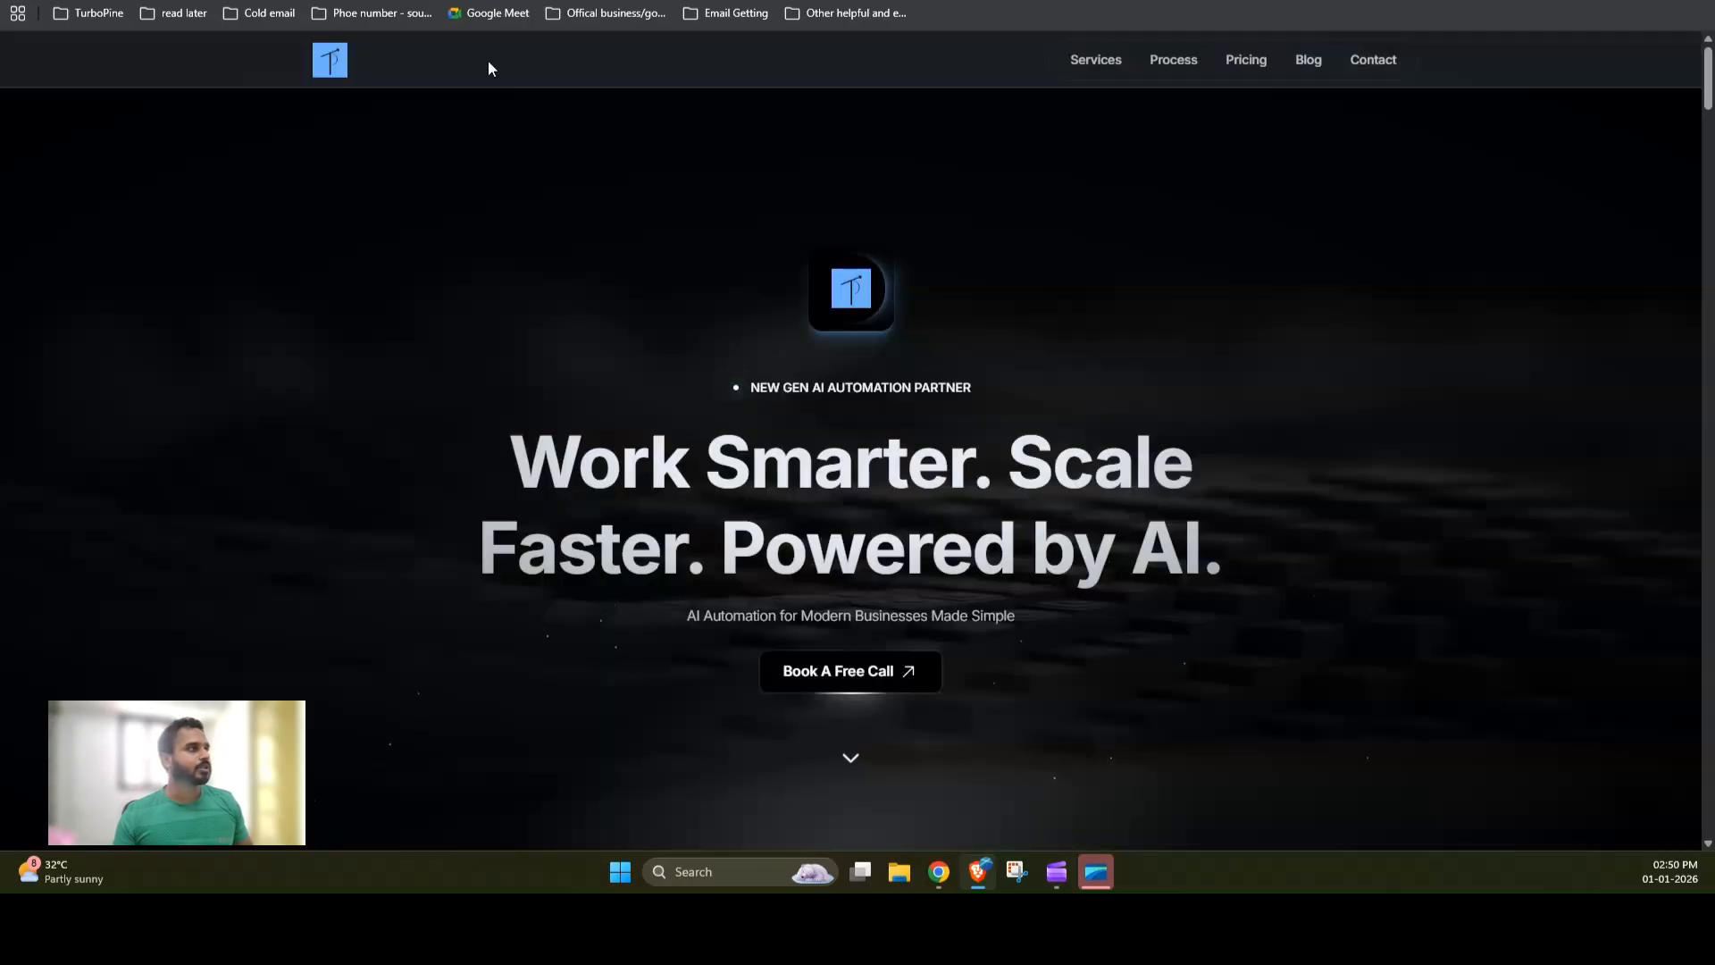
scroll(538, 376, down, 6)
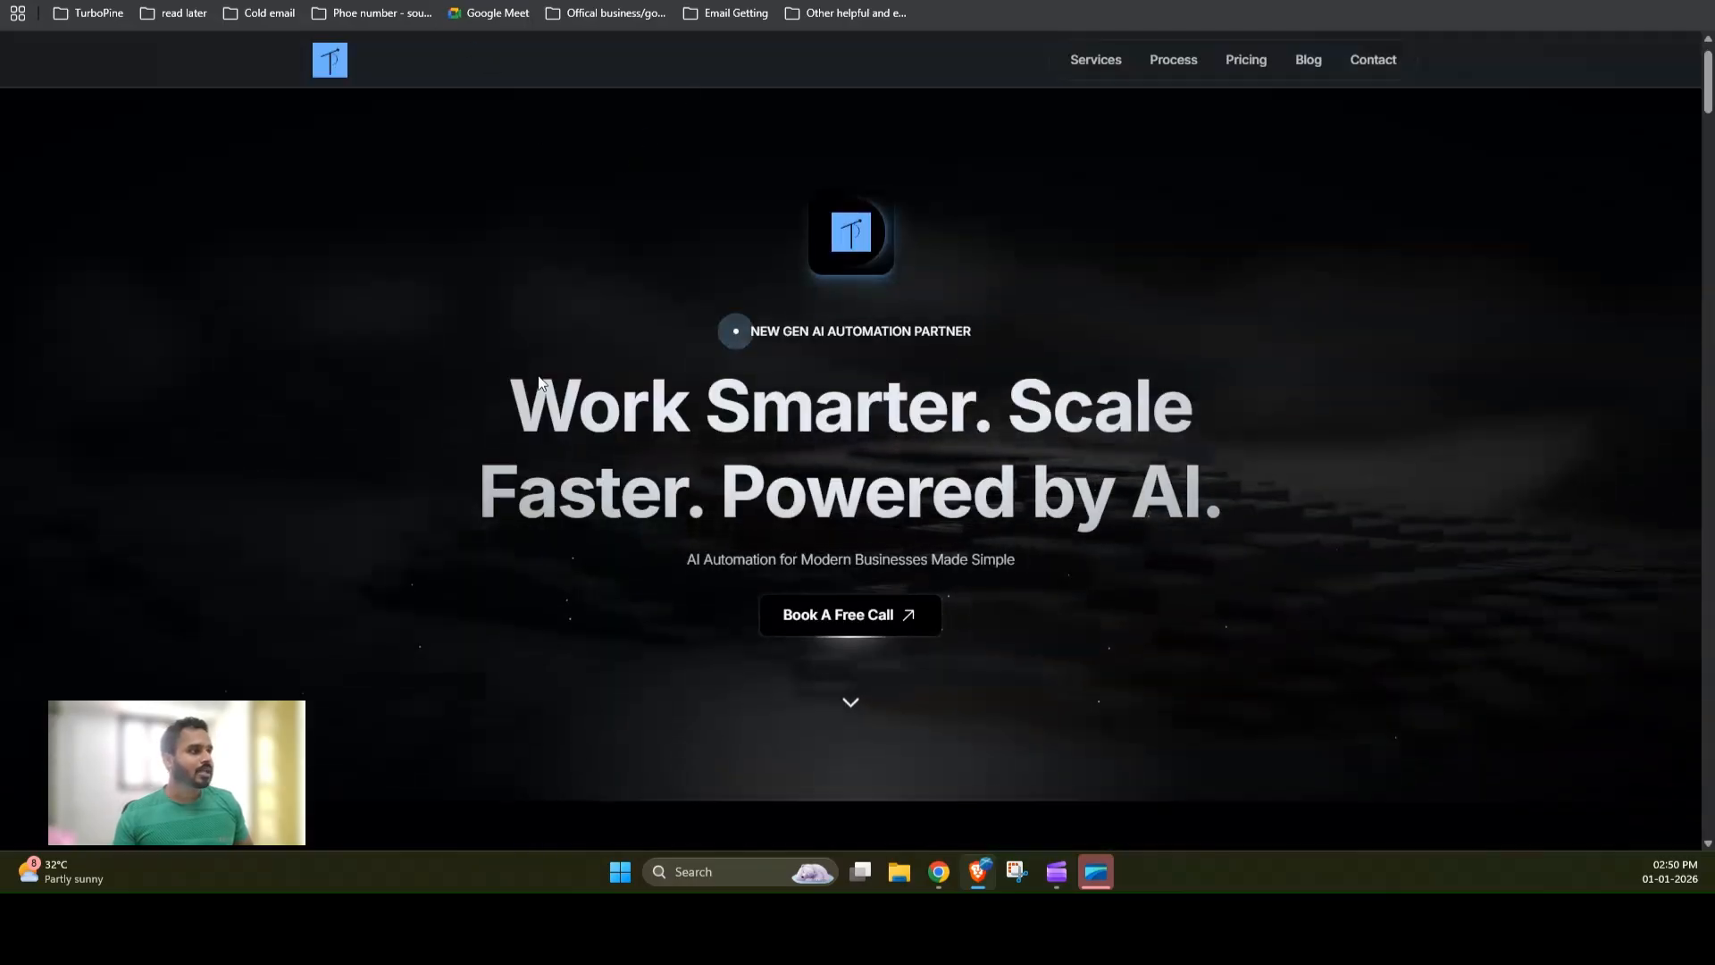
scroll(536, 389, down, 1)
scroll(529, 401, down, 4)
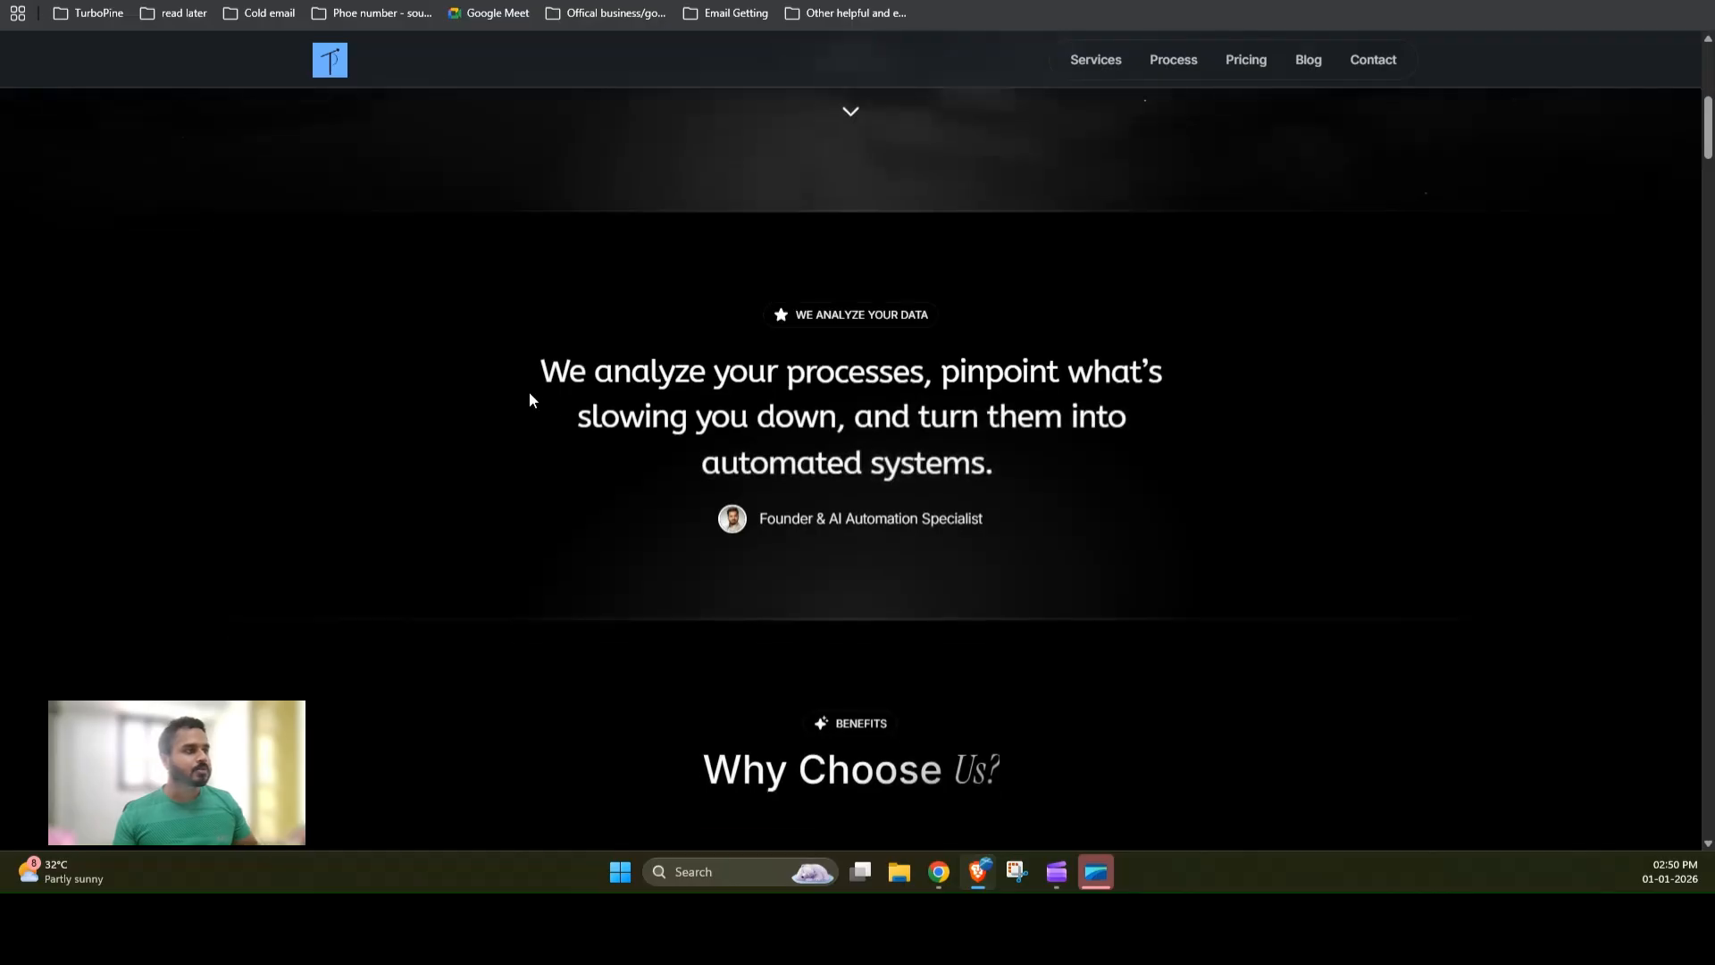
scroll(533, 400, down, 2)
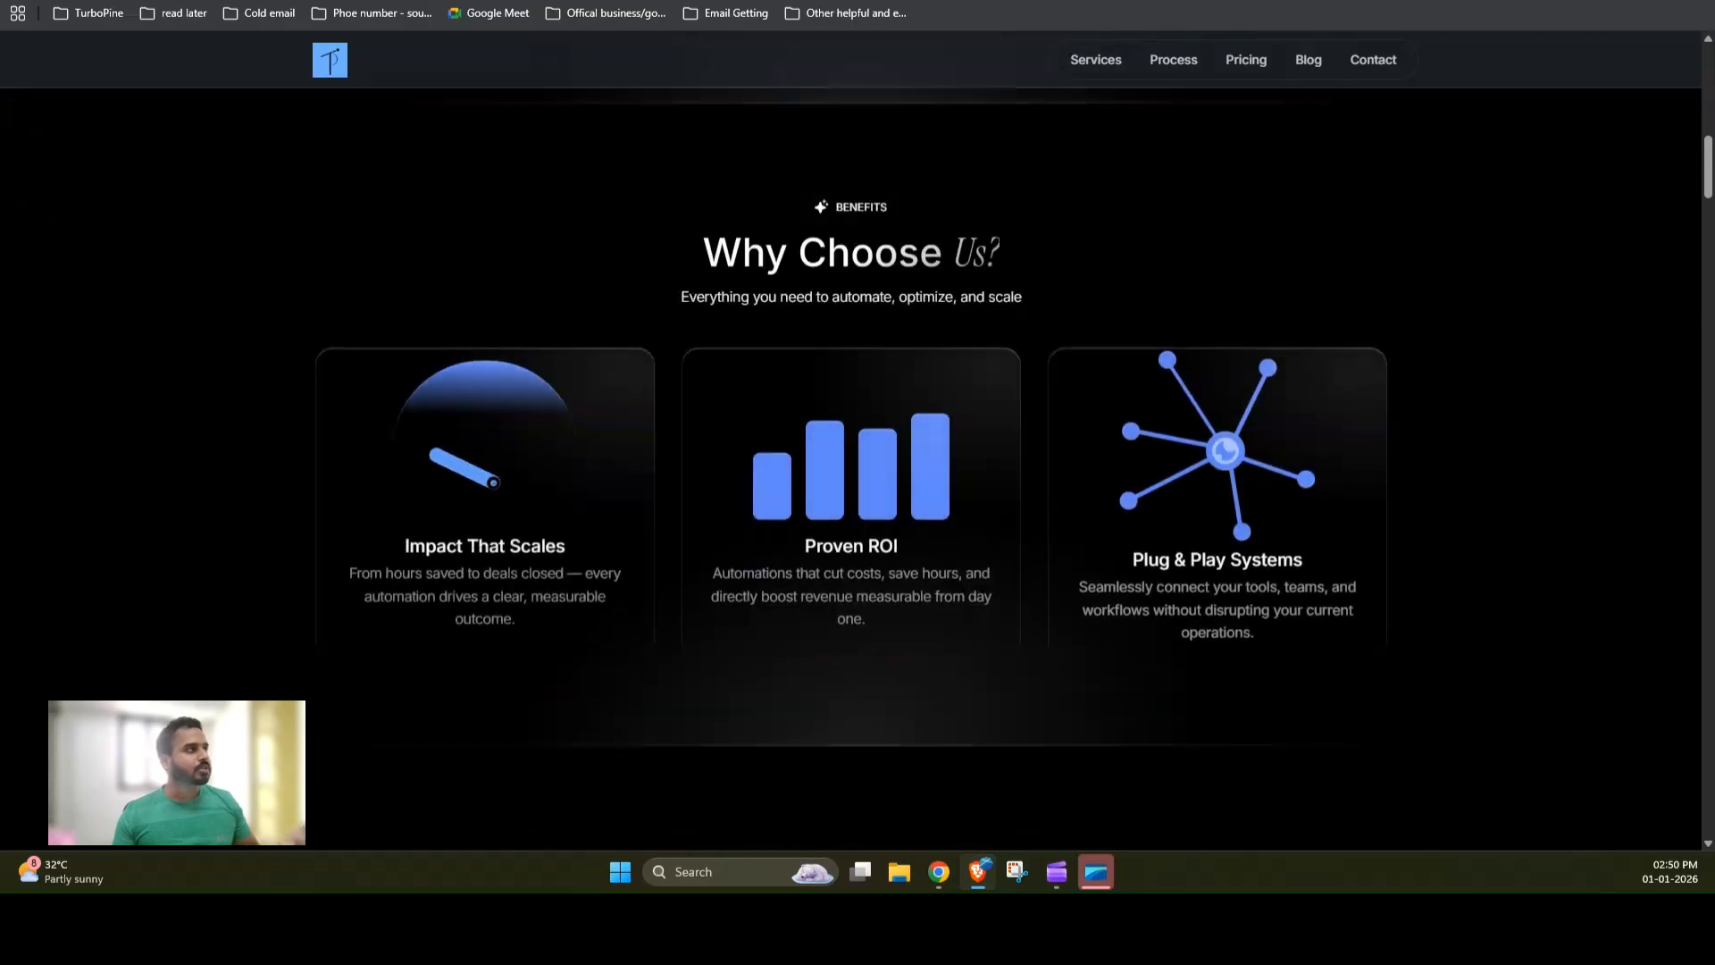
Step: Compare the HTTP Request node's raw HTML output with the TurboPine homepage, then return to the canvas
click(429, 1)
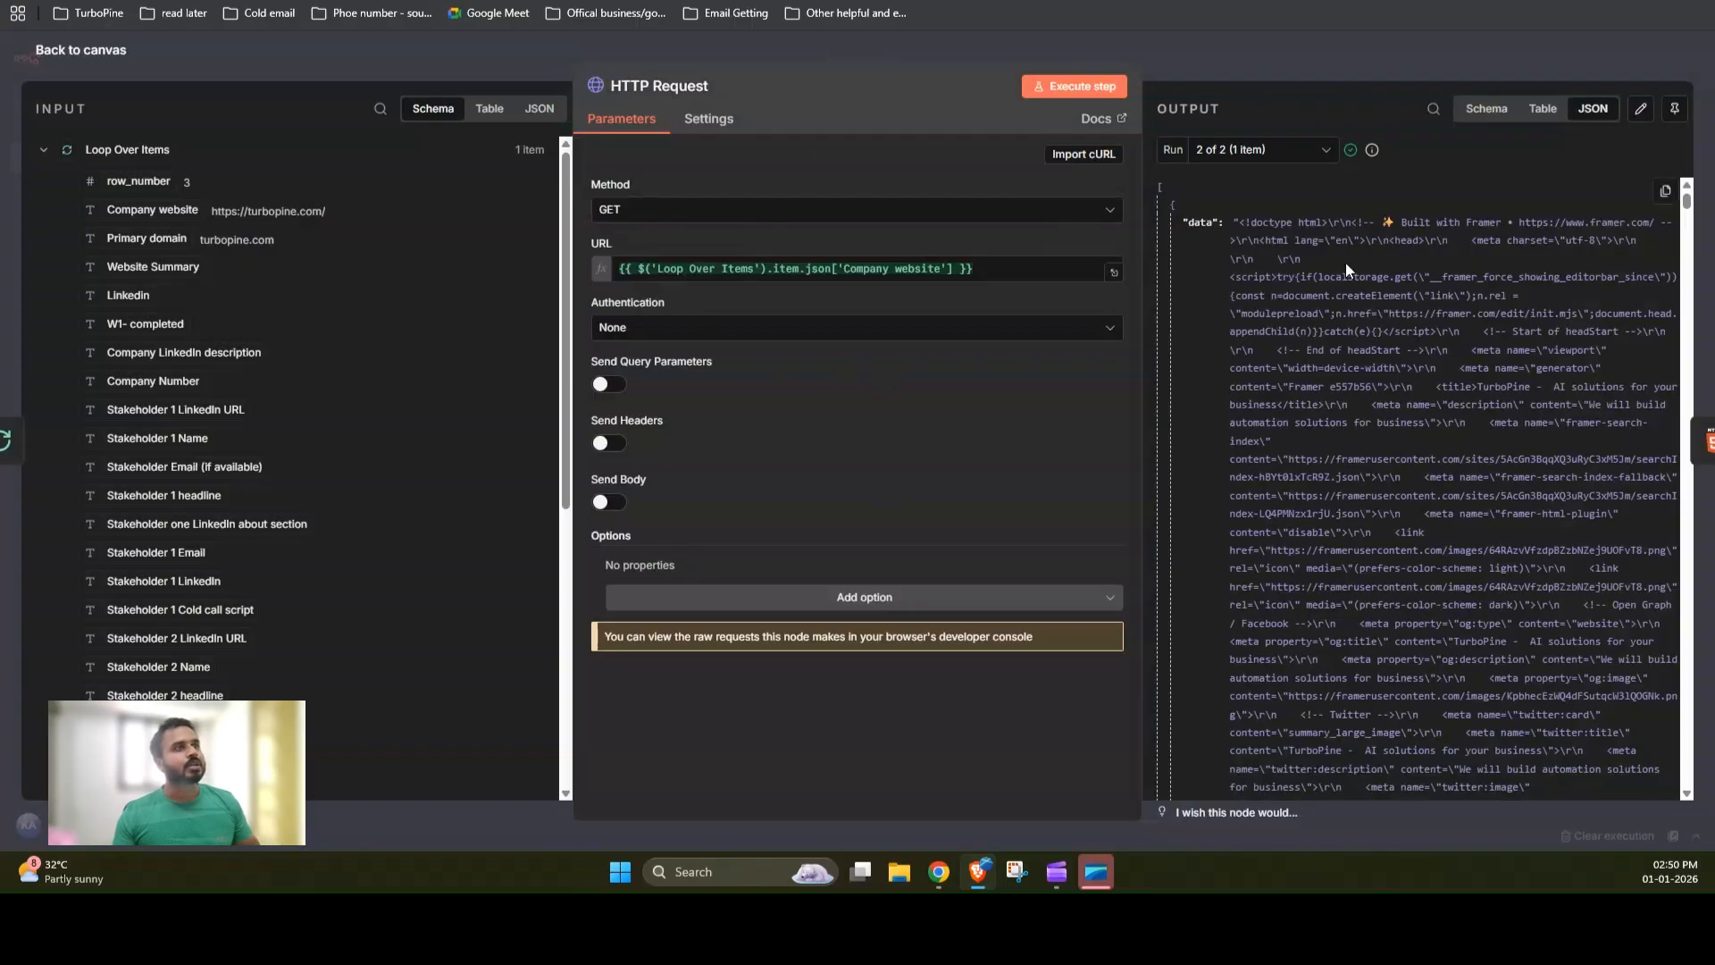
scroll(1376, 312, down, 2)
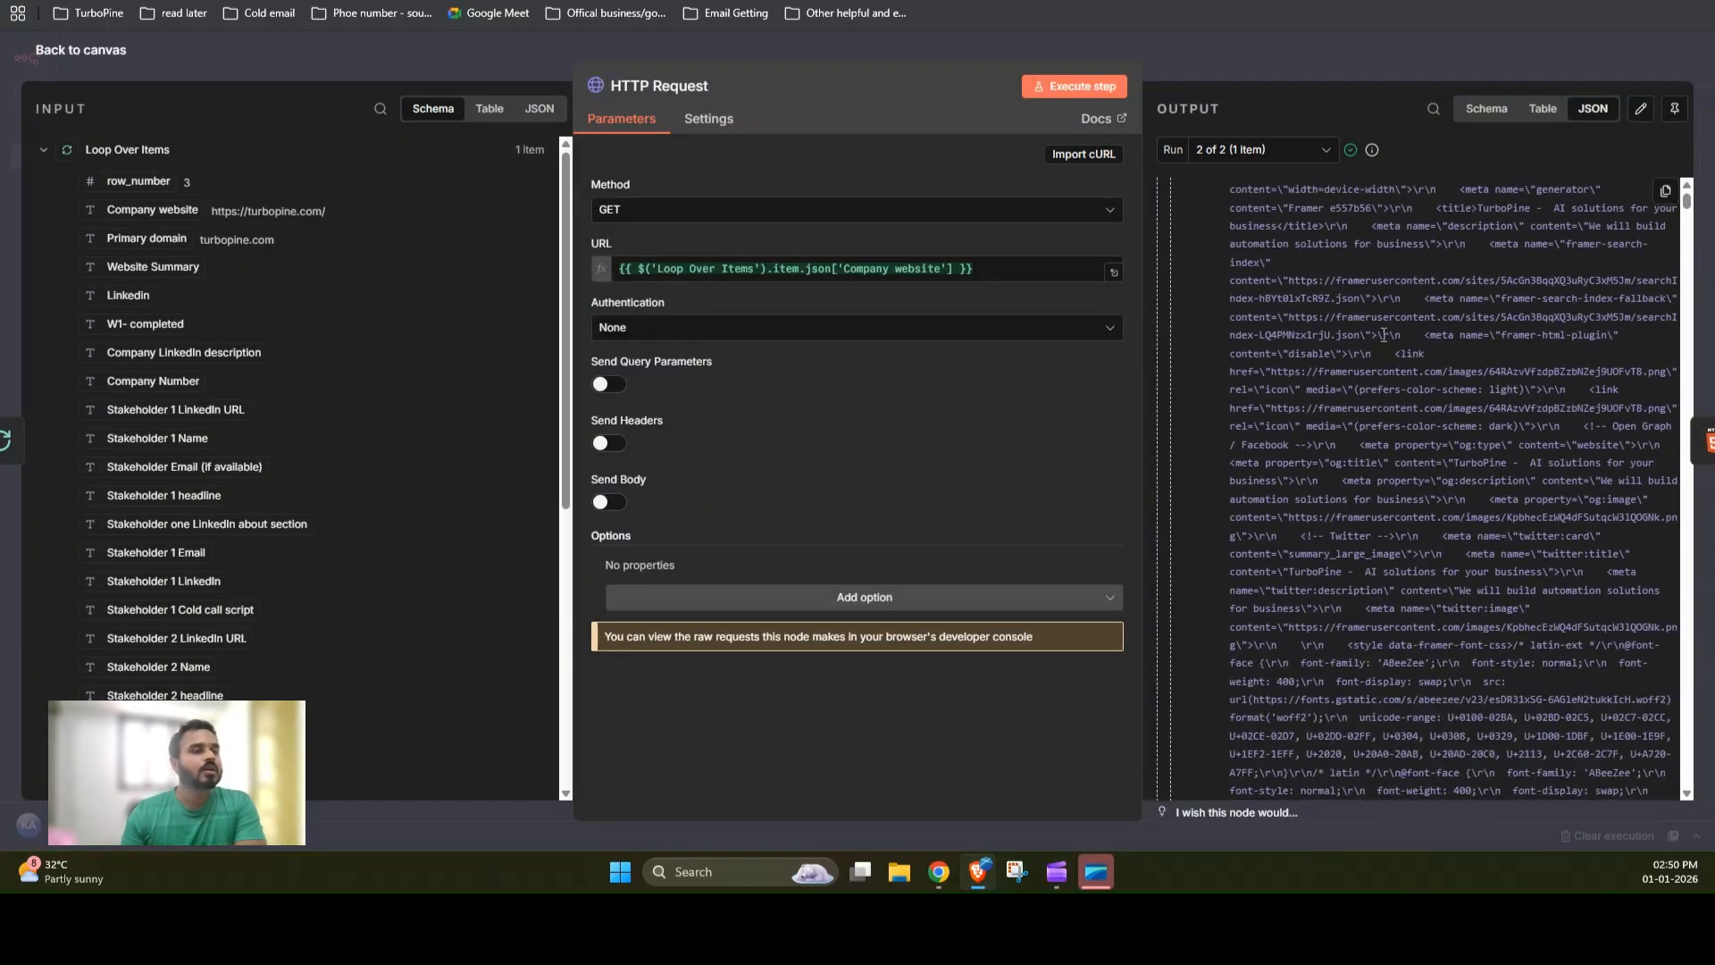
scroll(1335, 402, down, 2)
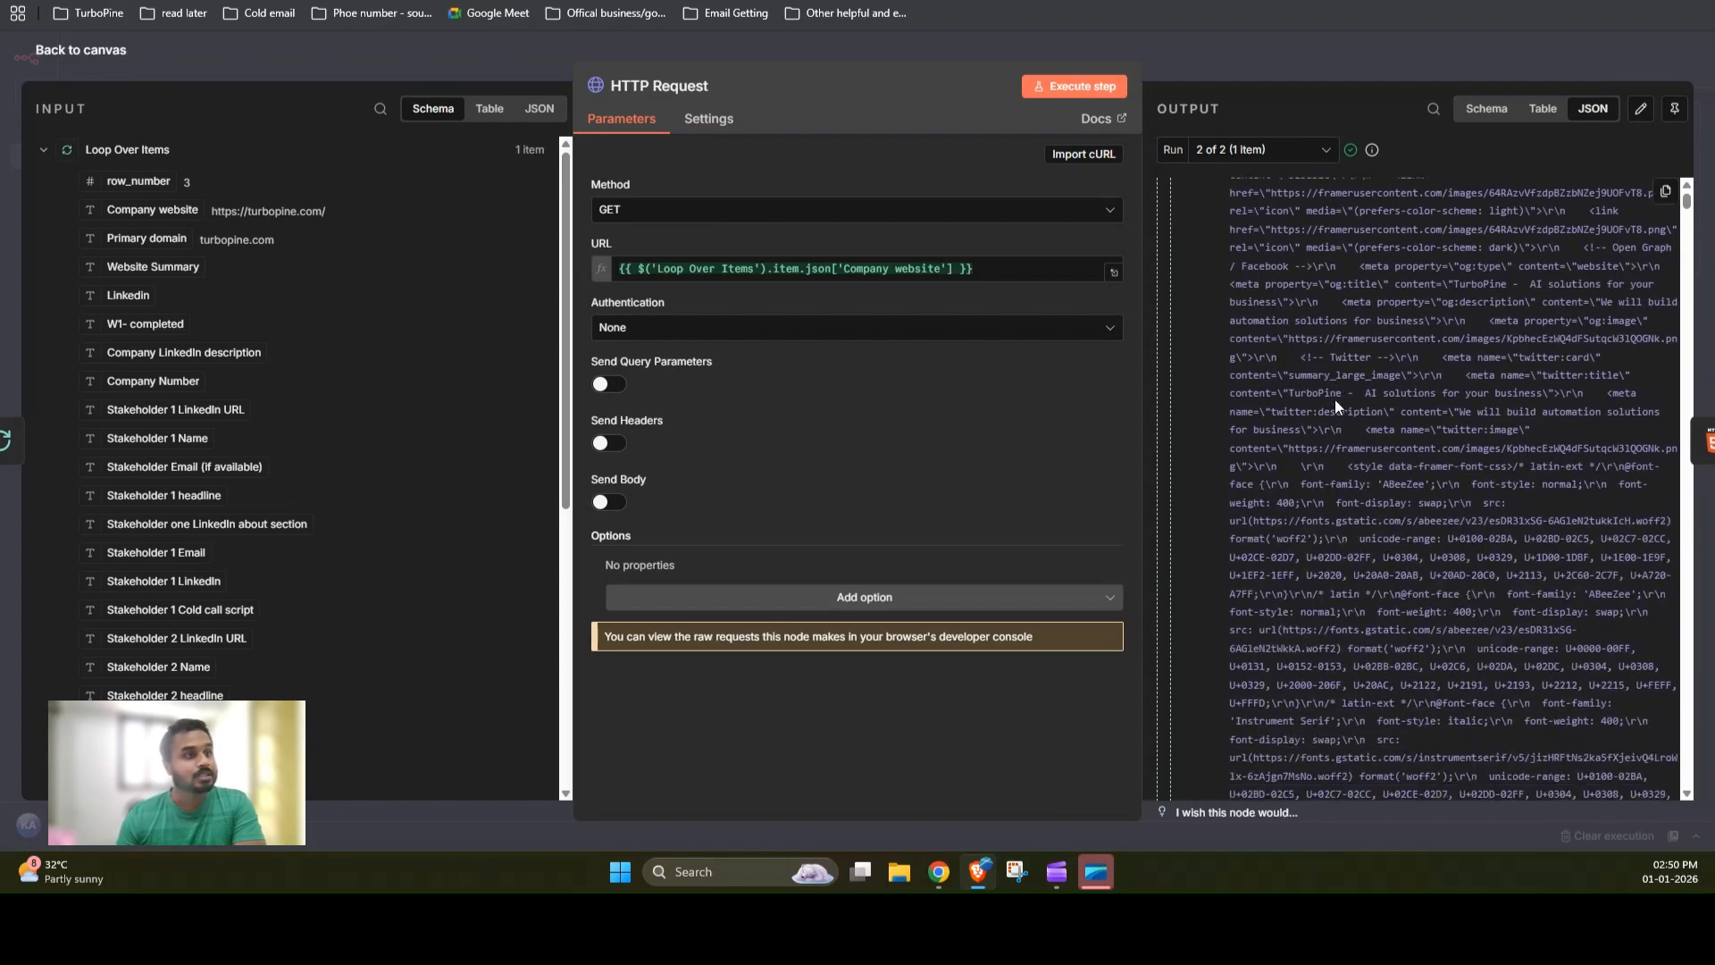
click(446, 2)
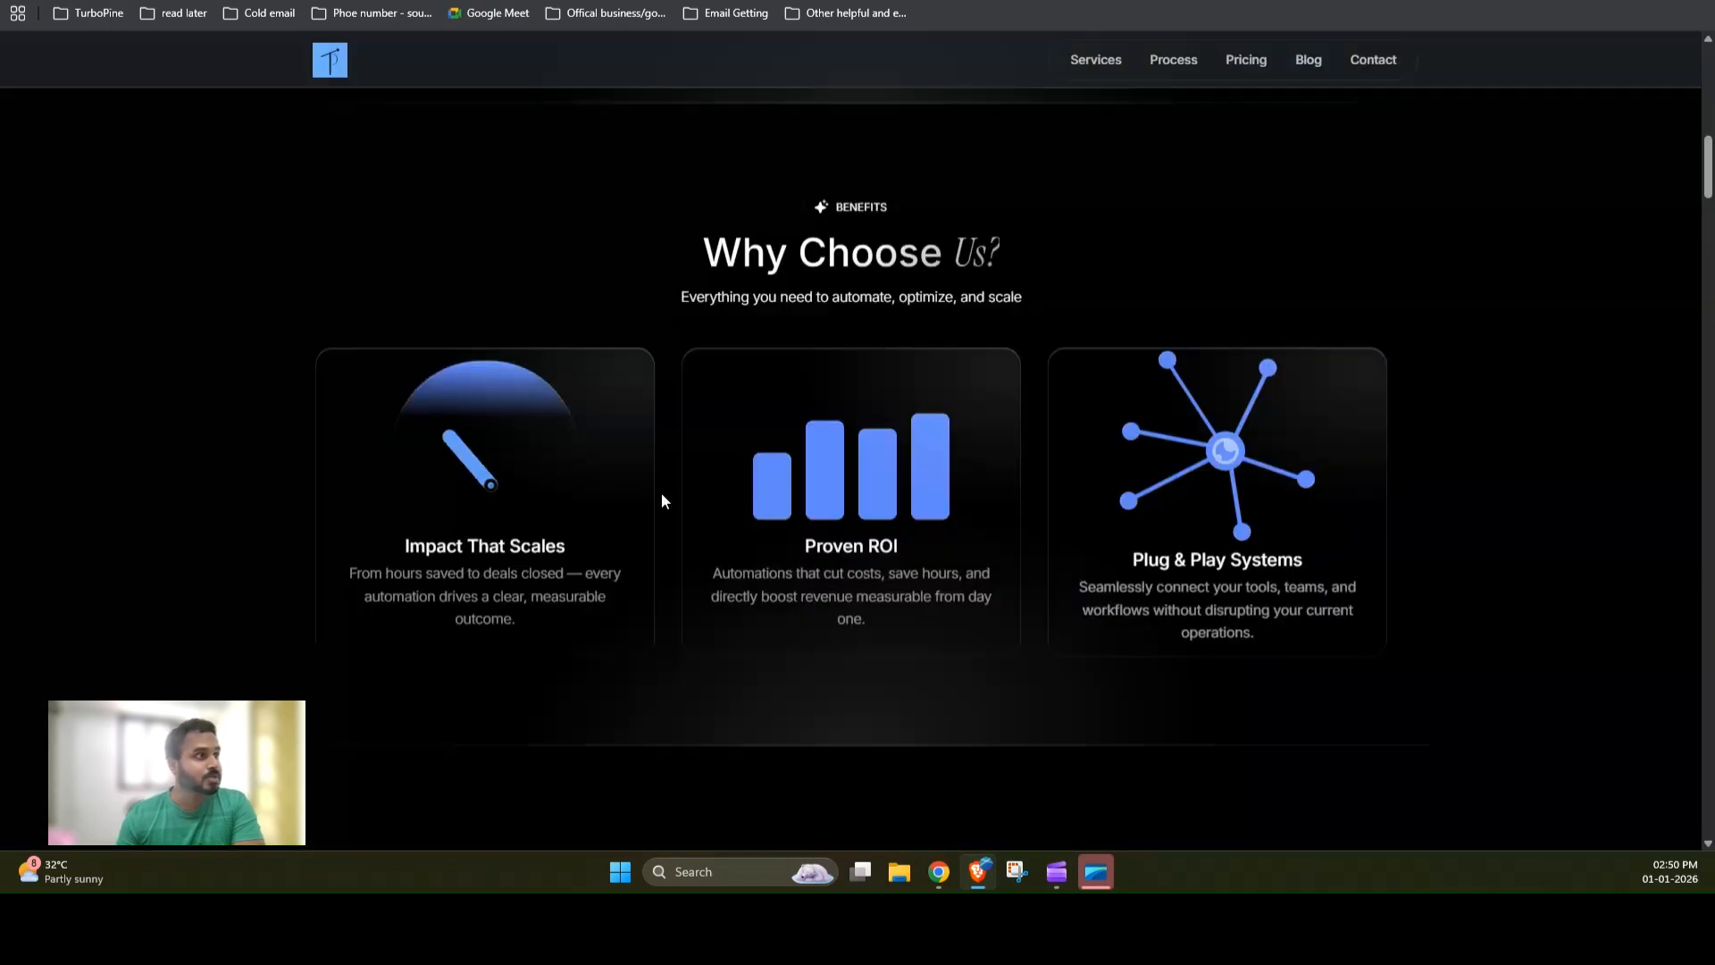
click(367, 2)
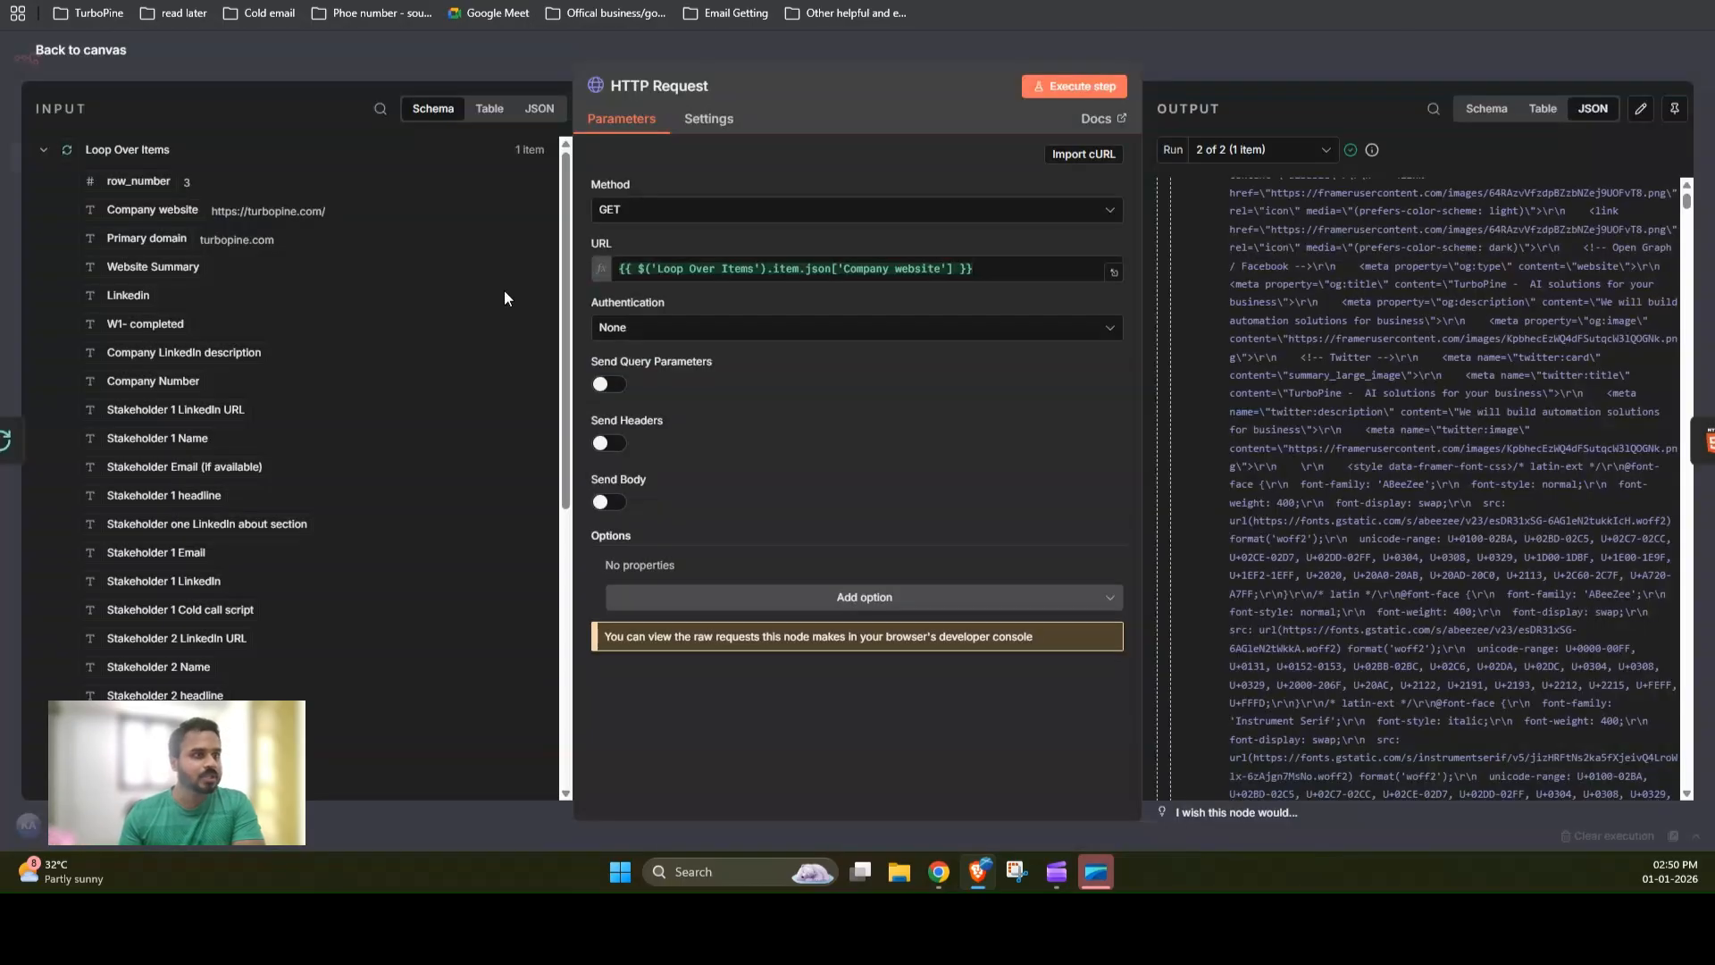
click(1265, 67)
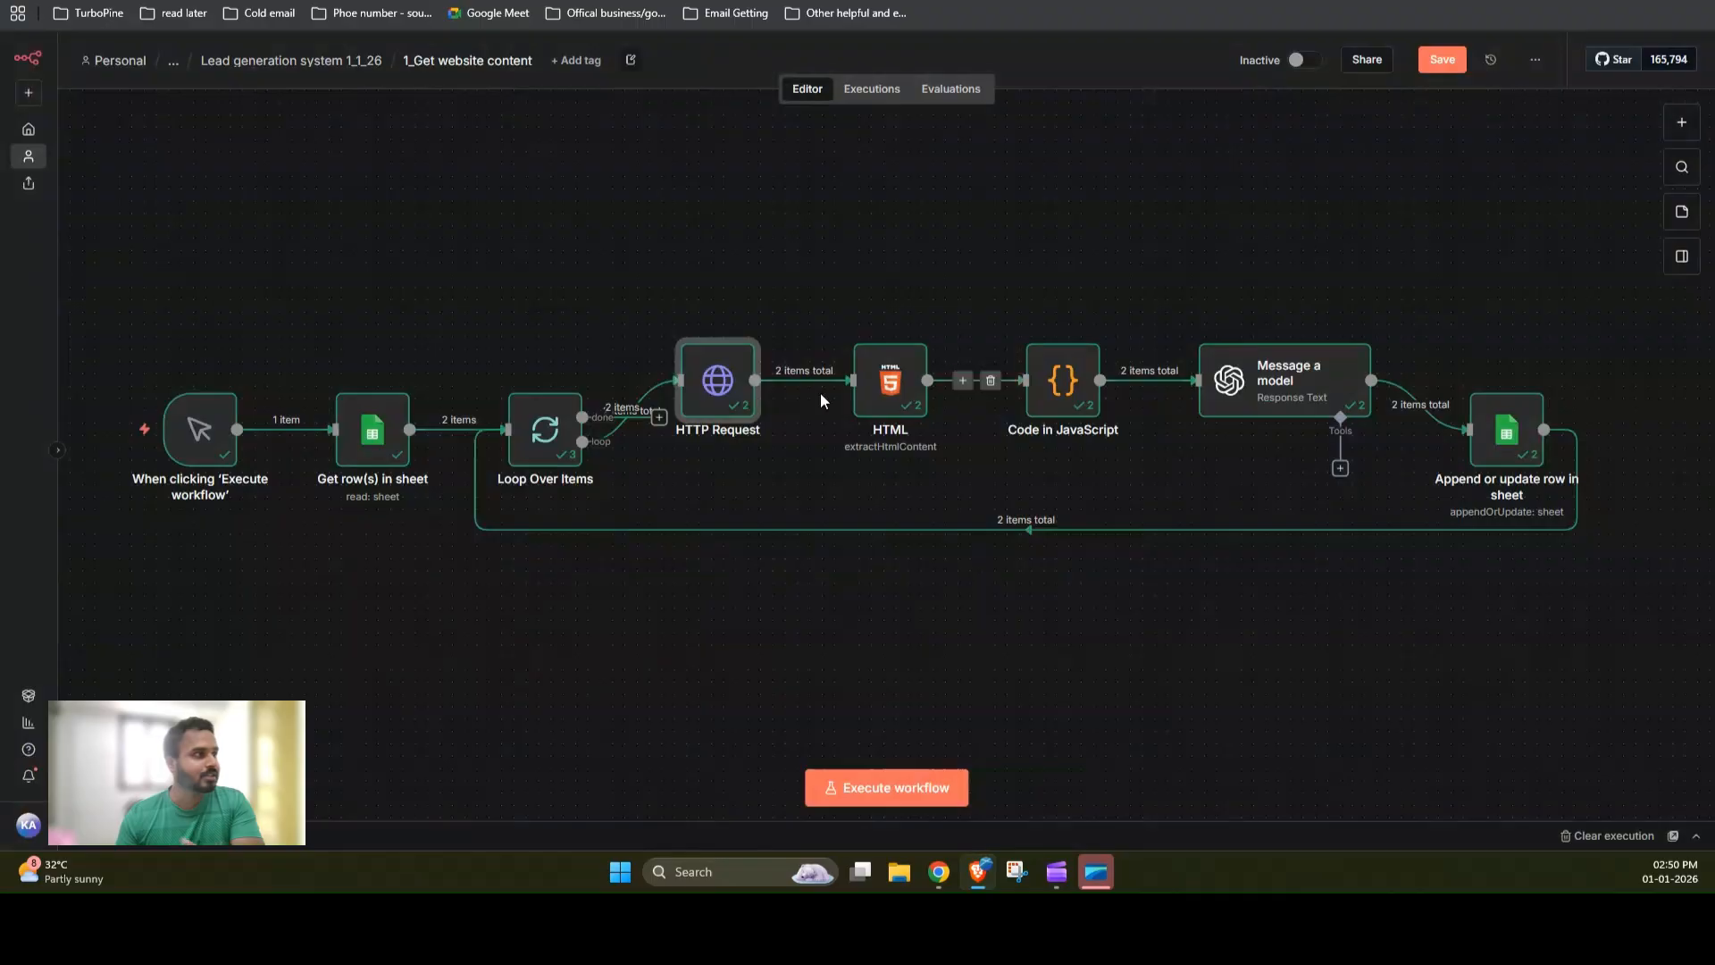
Step: Open the HTML node and scroll through its extracted website data text output, then close it
click(885, 391)
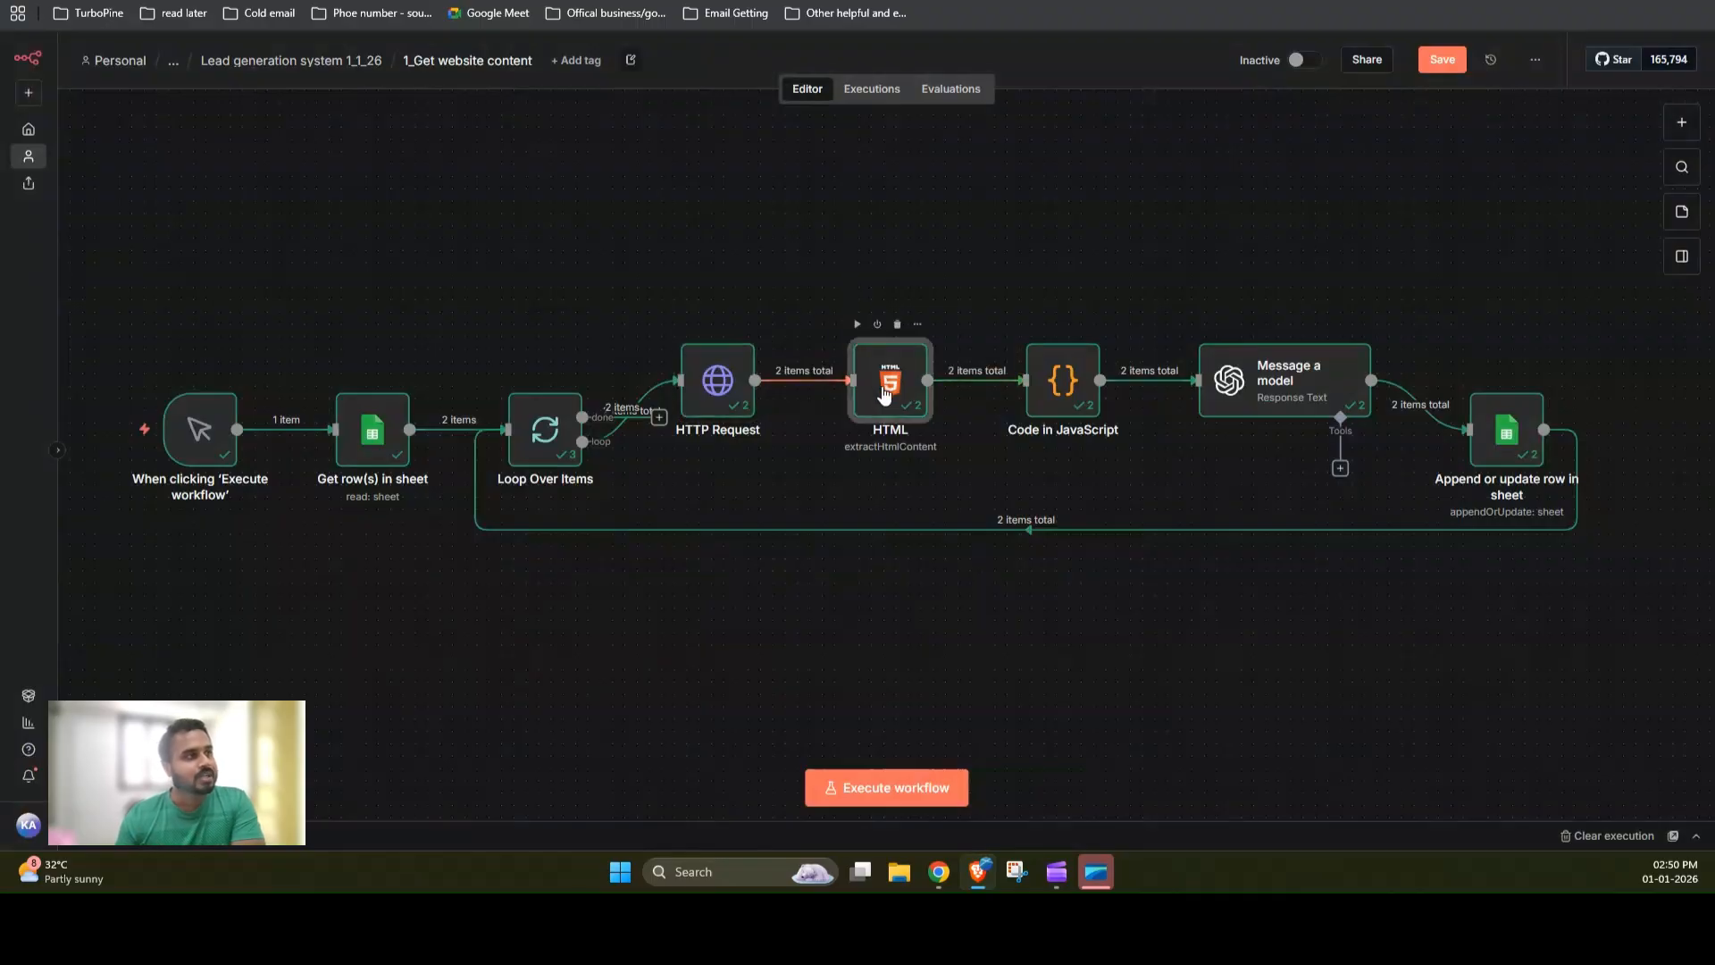
double_click(885, 391)
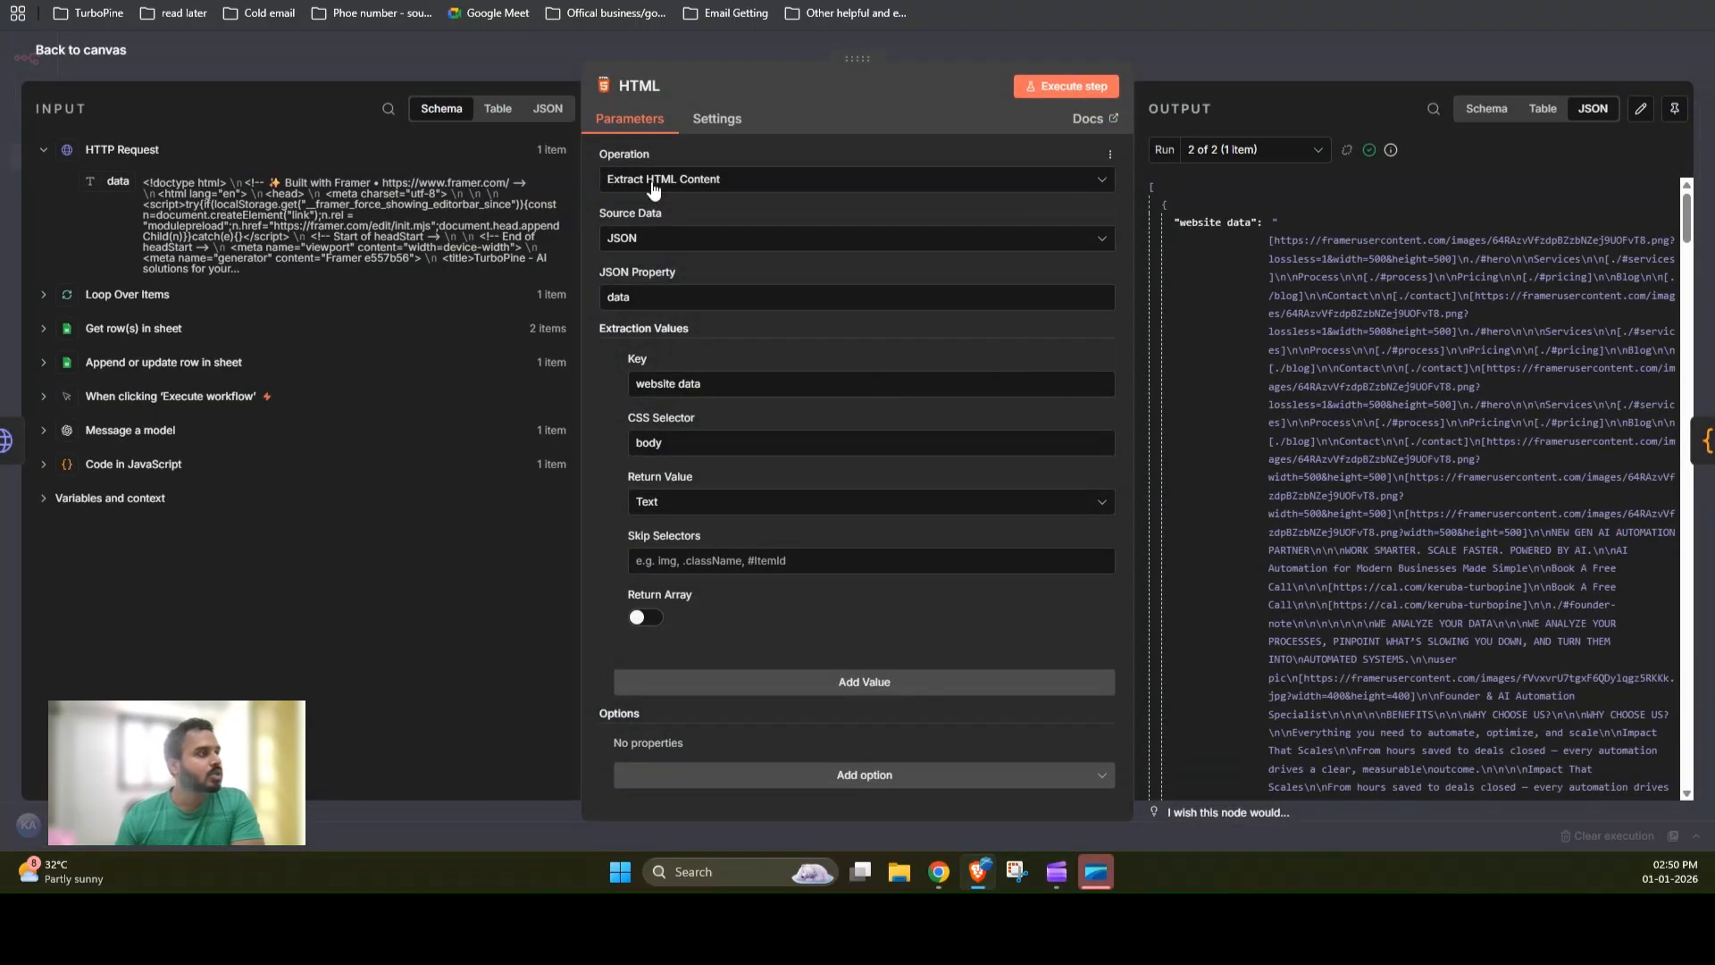
click(1205, 71)
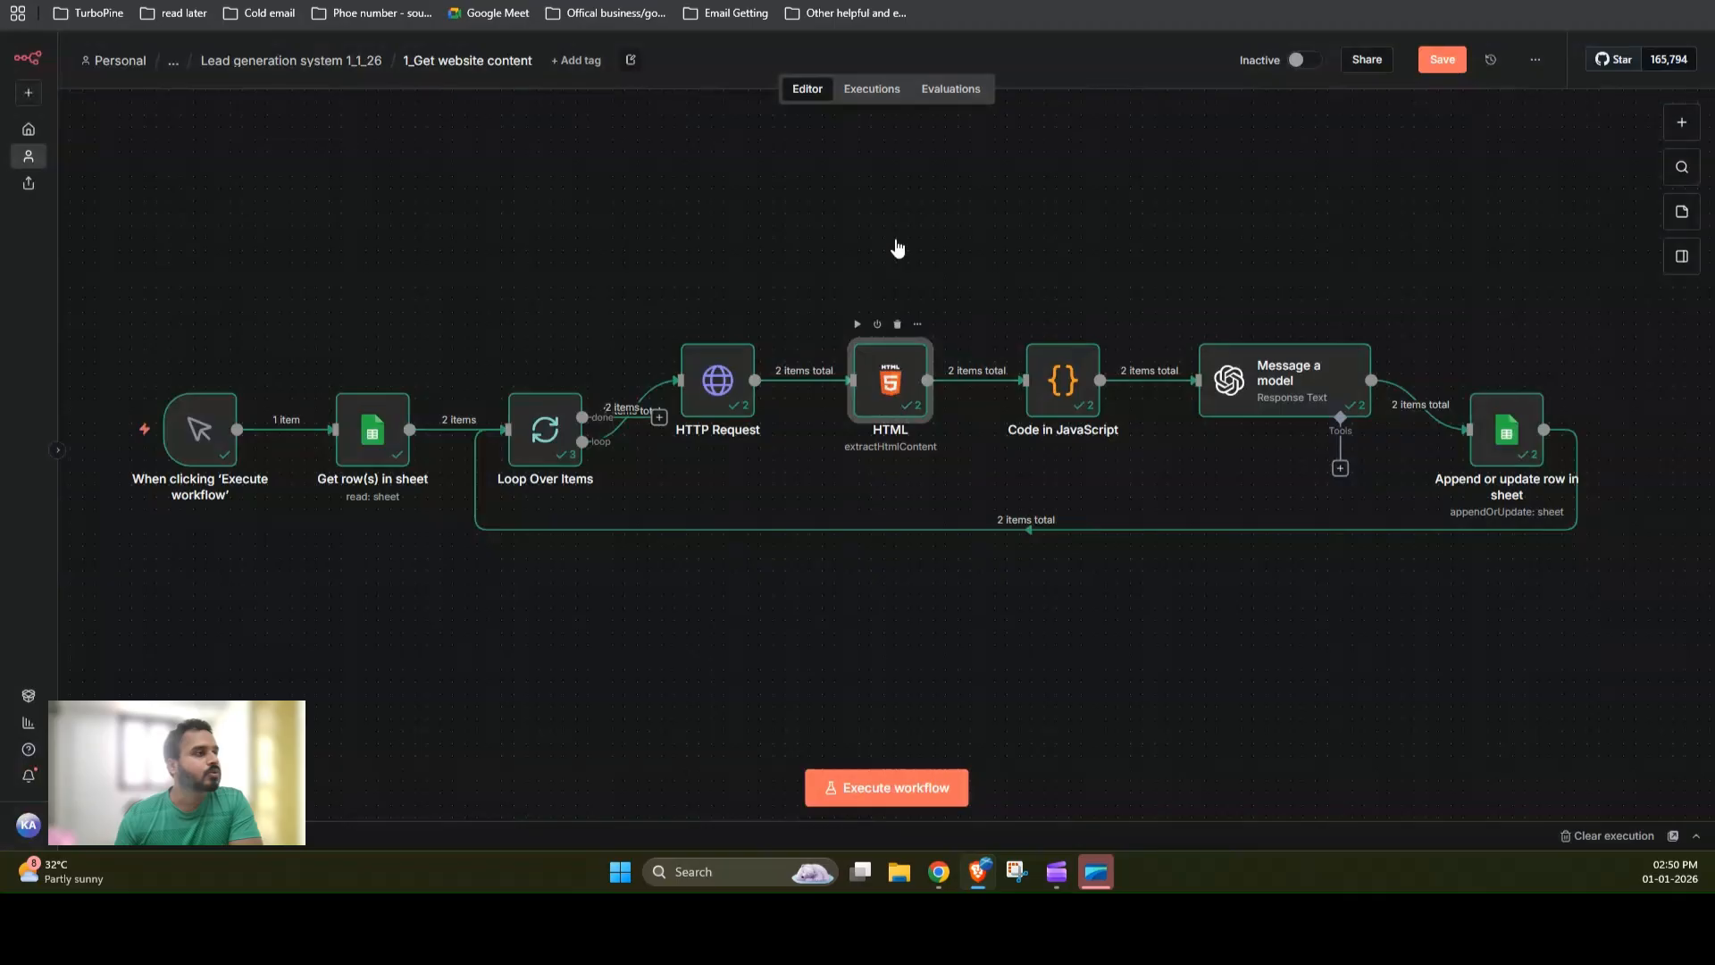
key(Return)
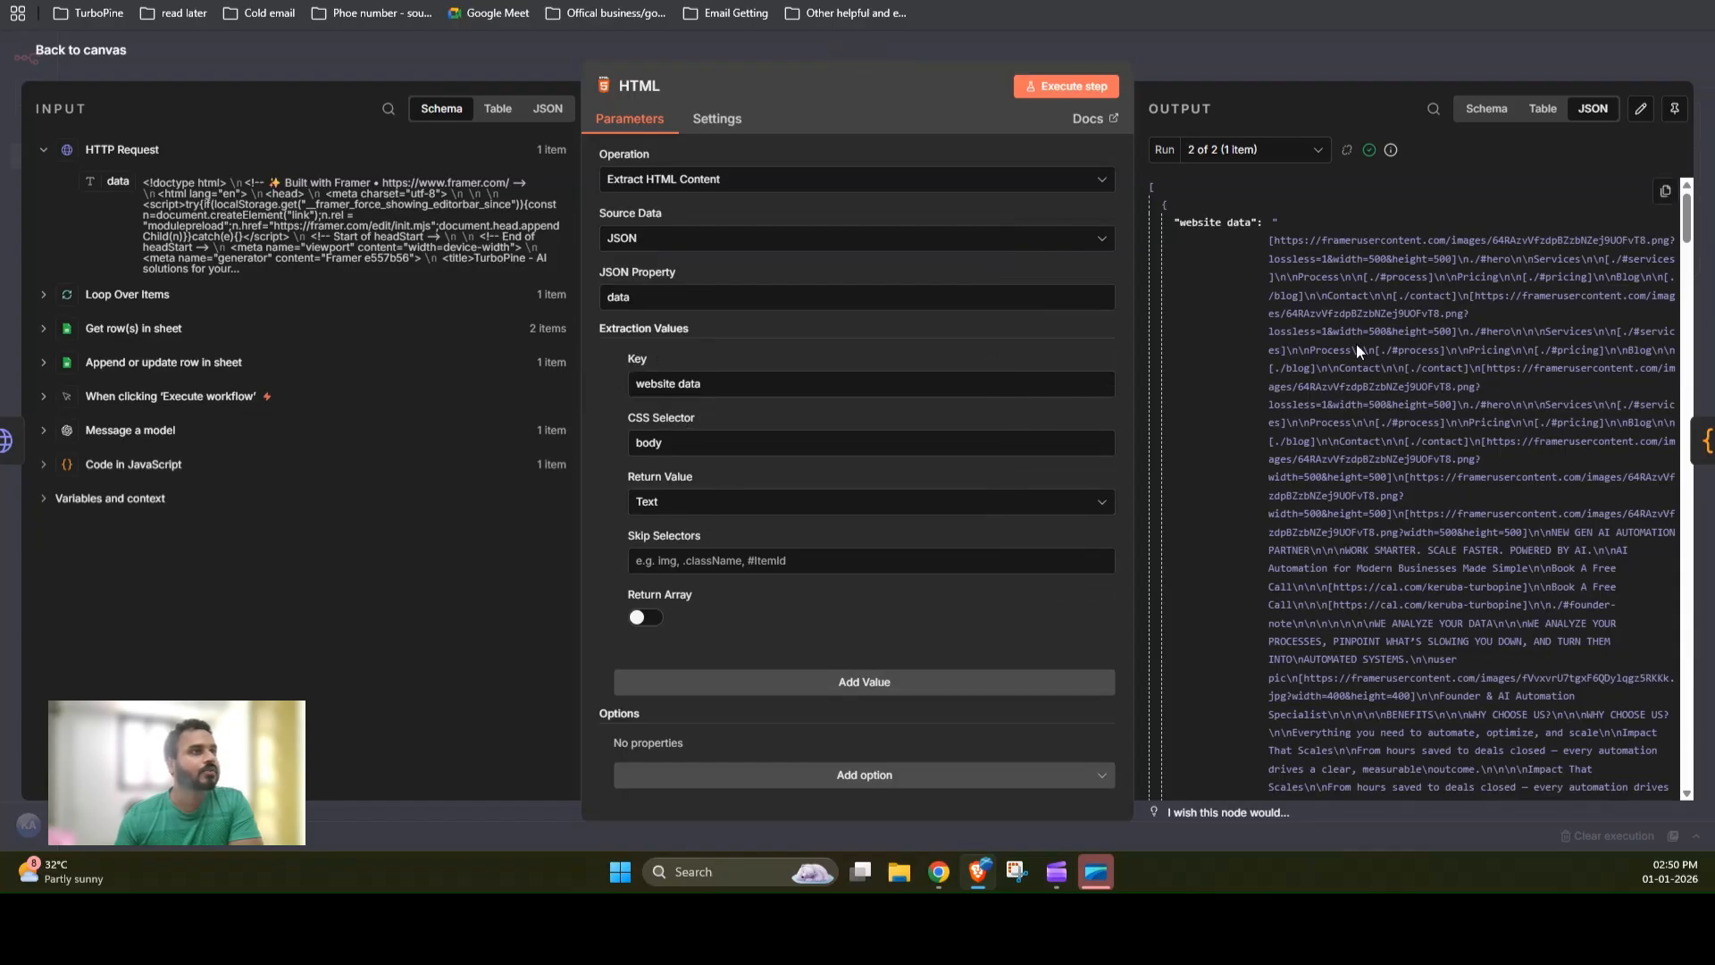
scroll(1366, 370, down, 10)
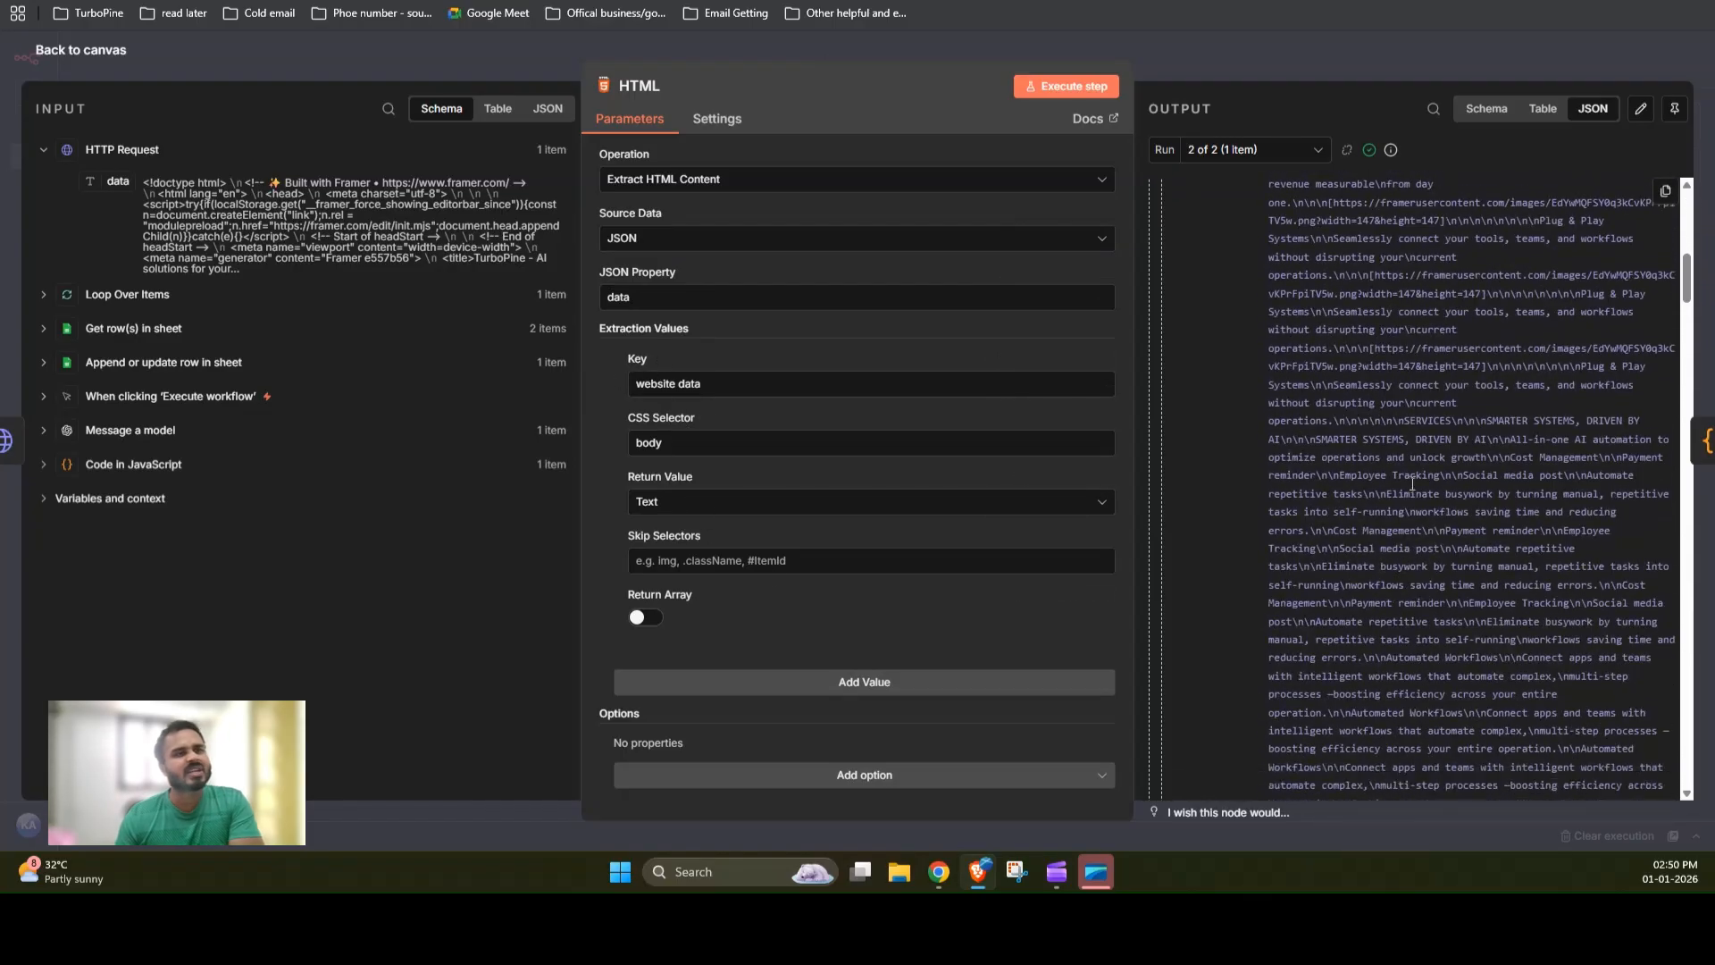
scroll(1424, 494, down, 10)
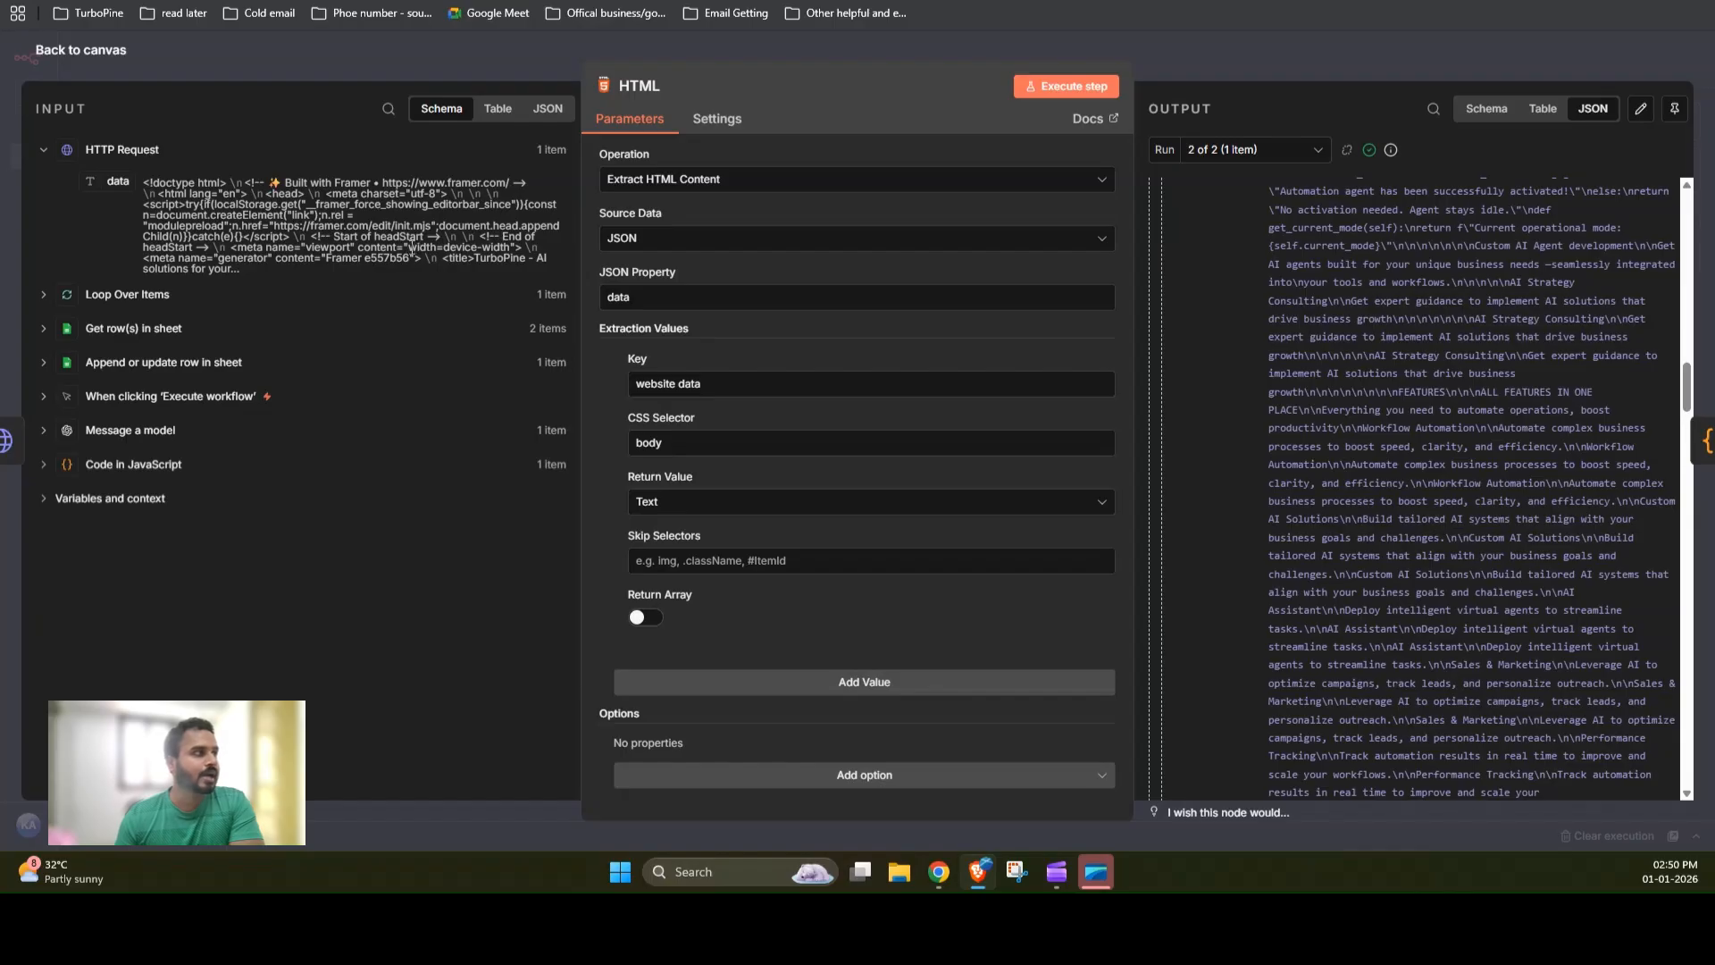
scroll(1351, 484, down, 15)
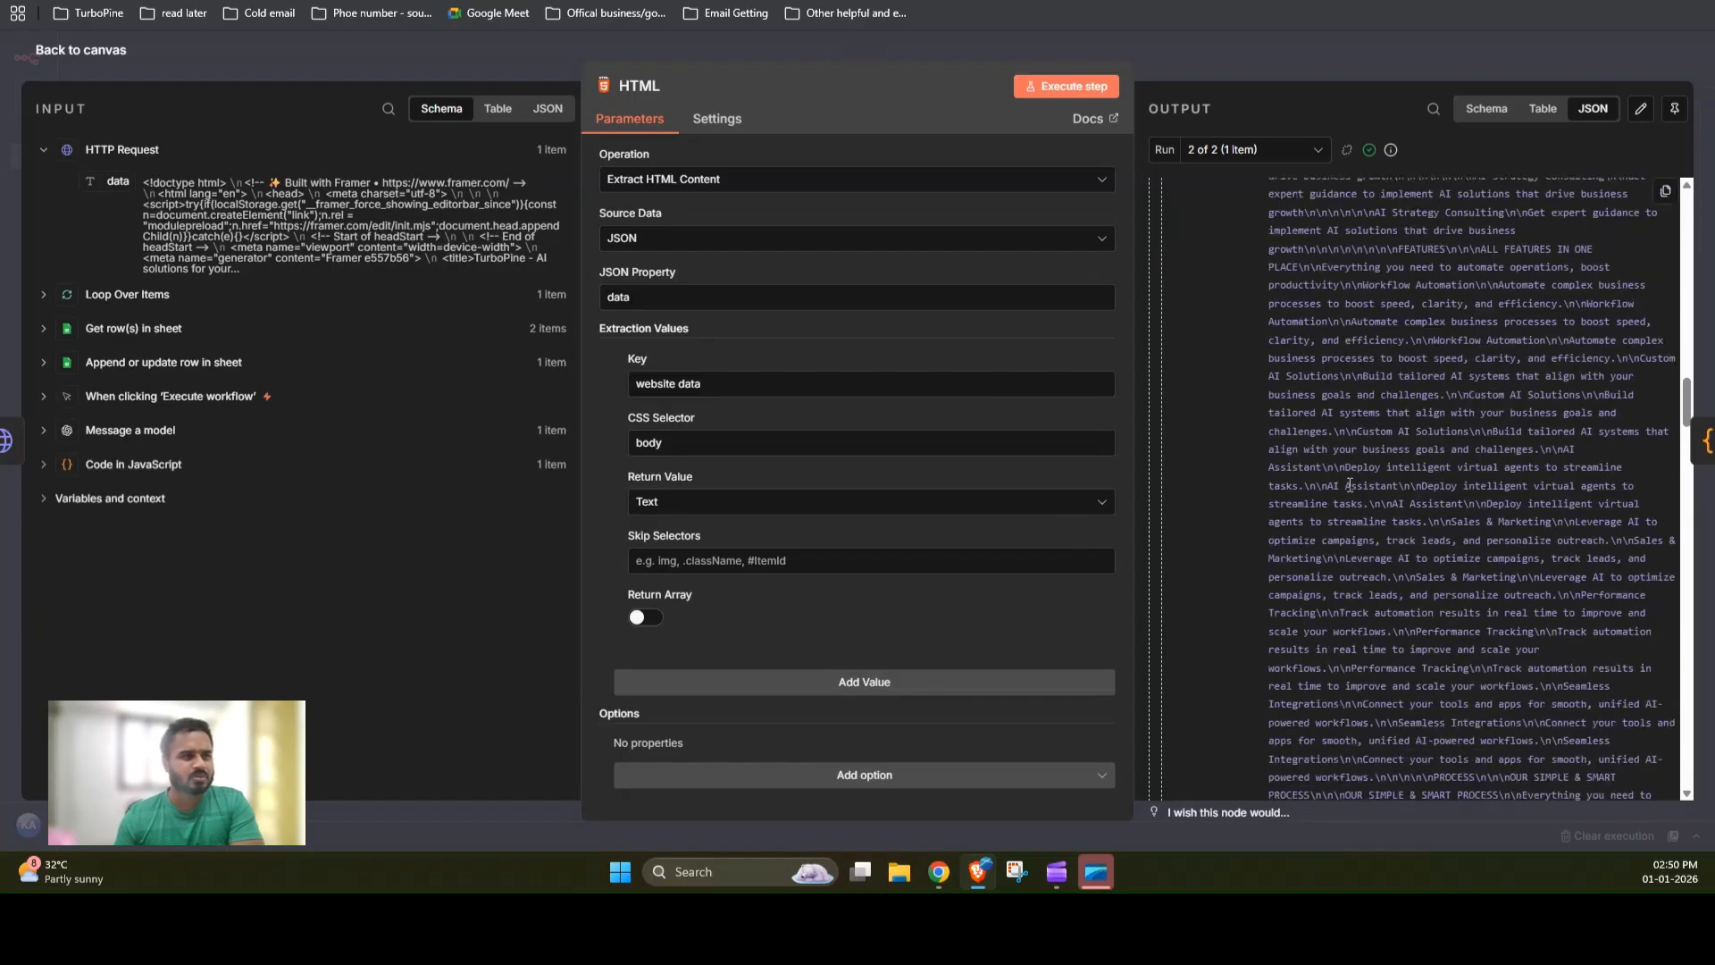
scroll(1351, 483, down, 15)
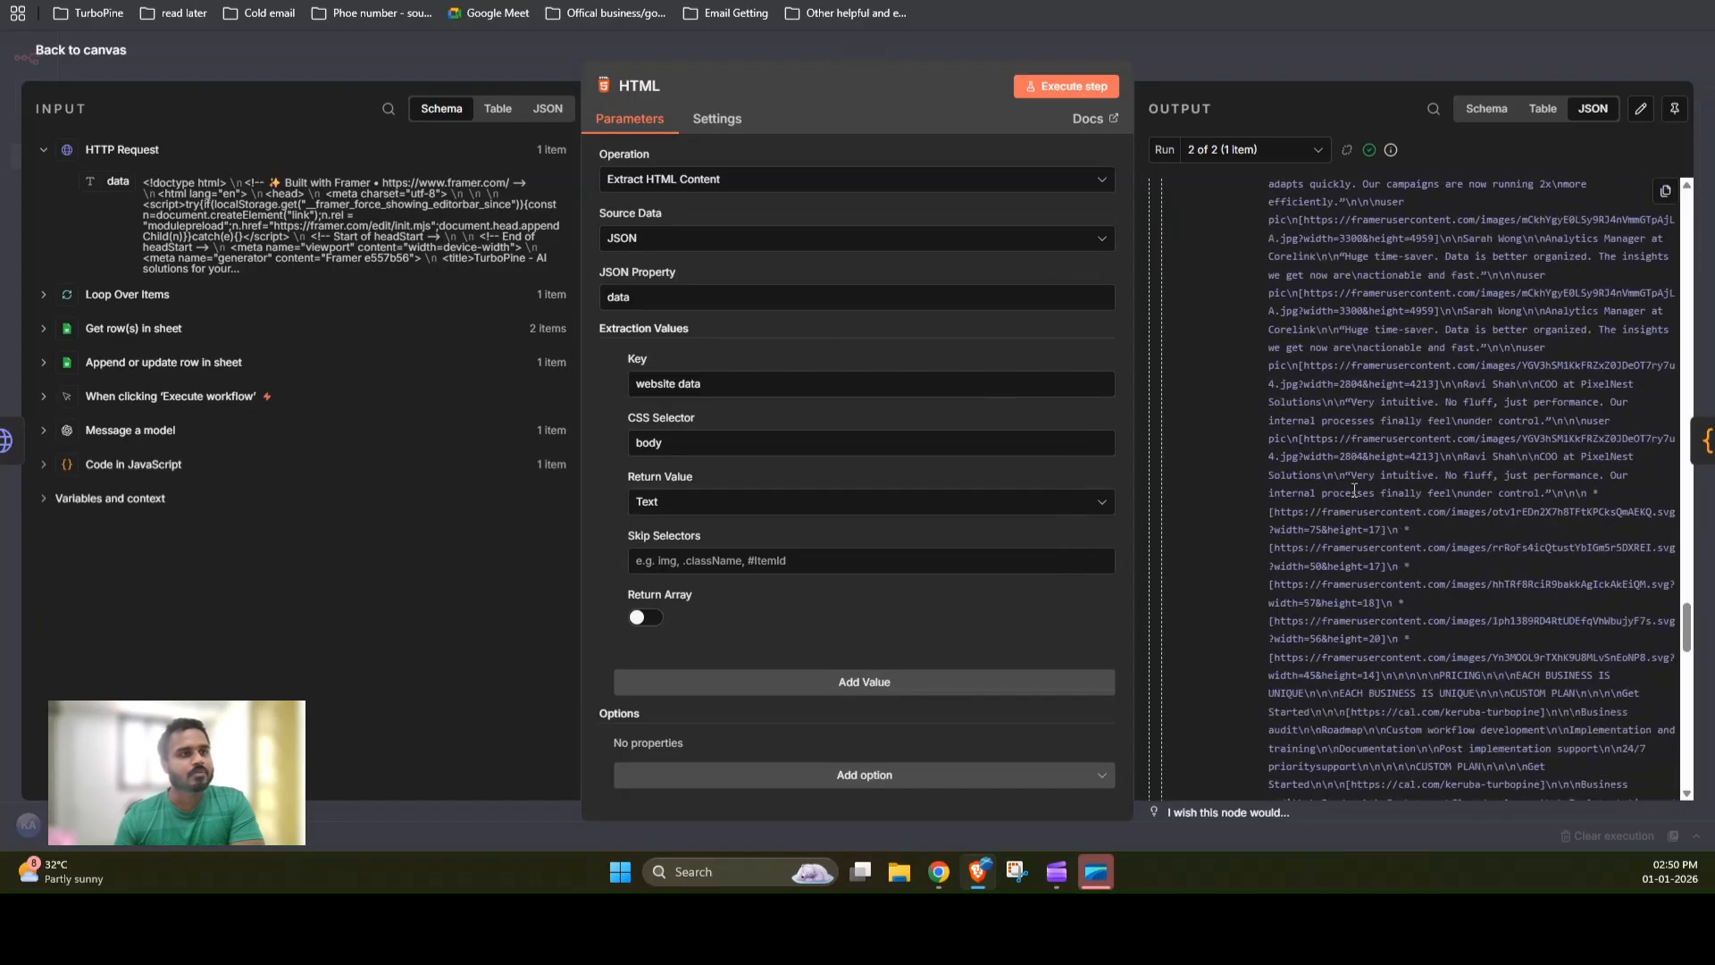
click(1396, 57)
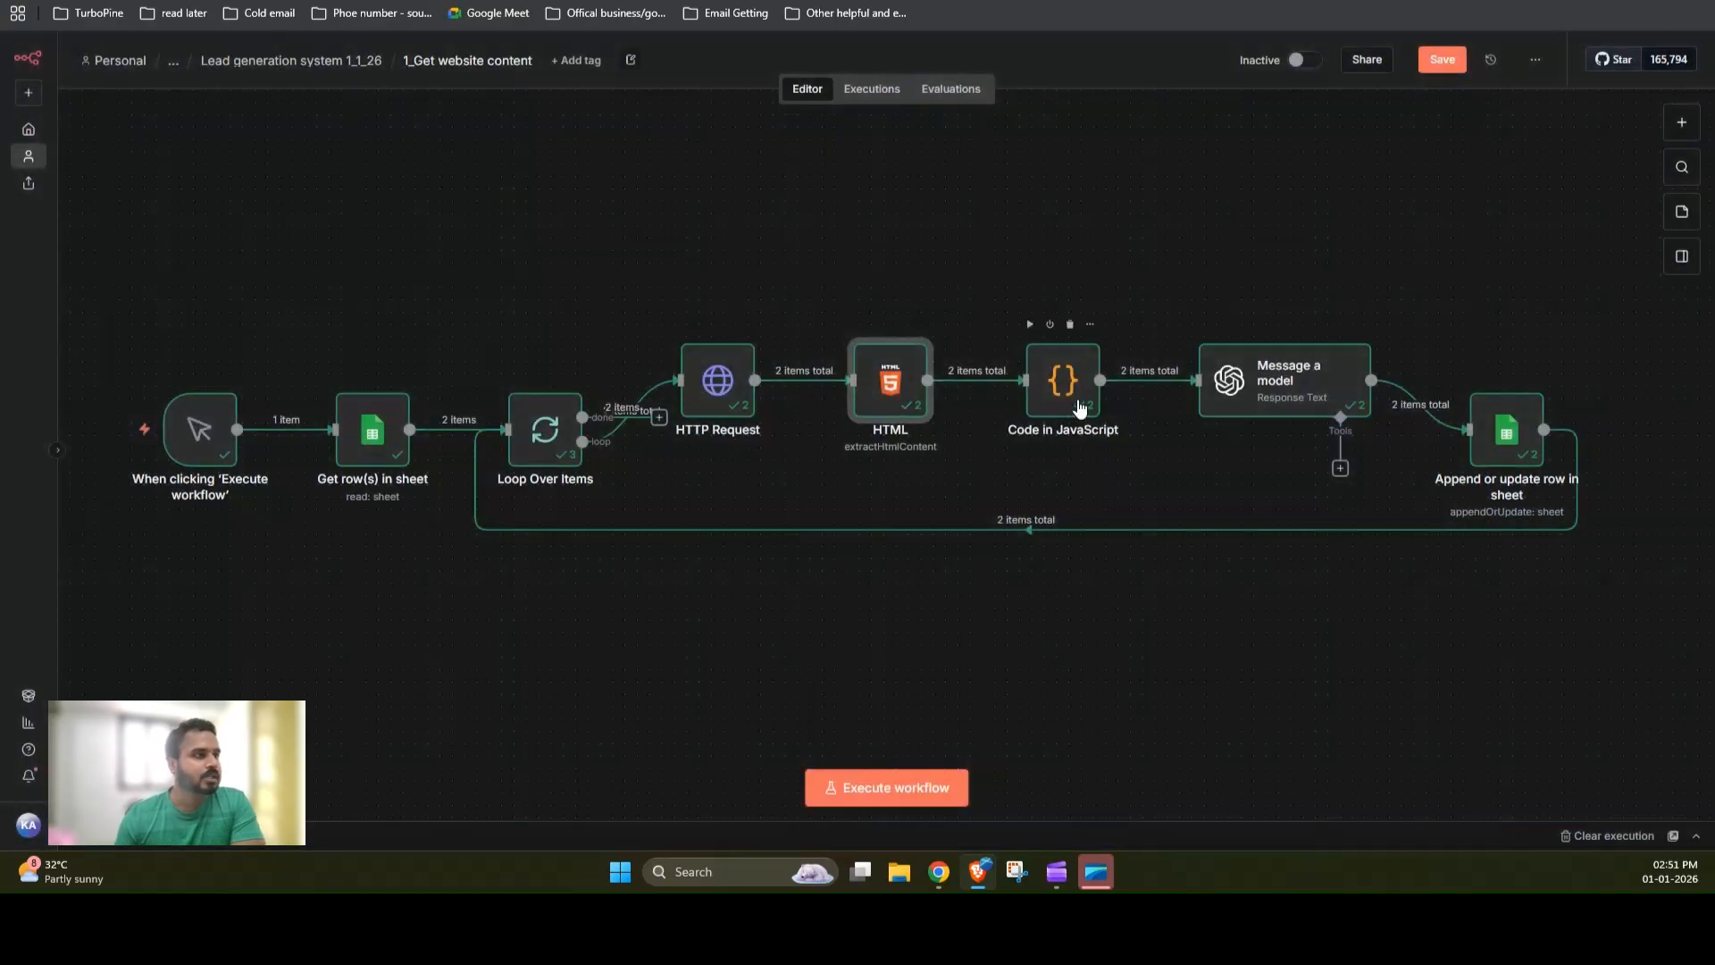
Step: Open the Code in JavaScript node to review its code and the has_linkedin output value, then close it
double_click(1036, 393)
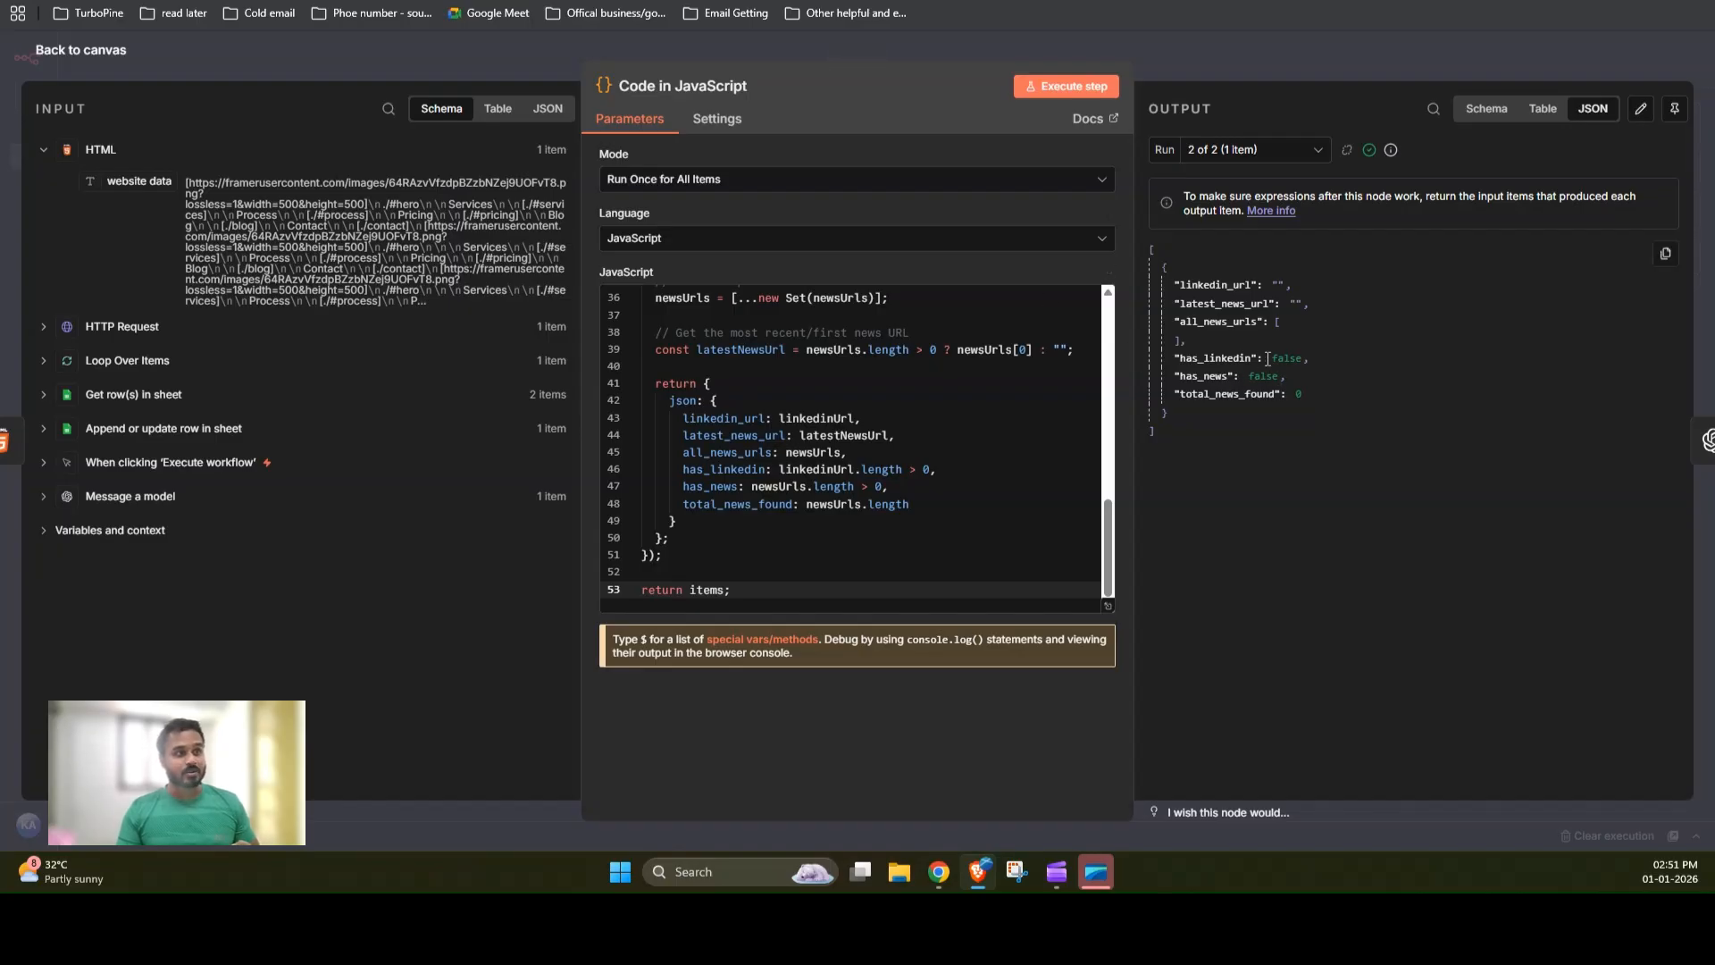
drag(1273, 359, 1296, 358)
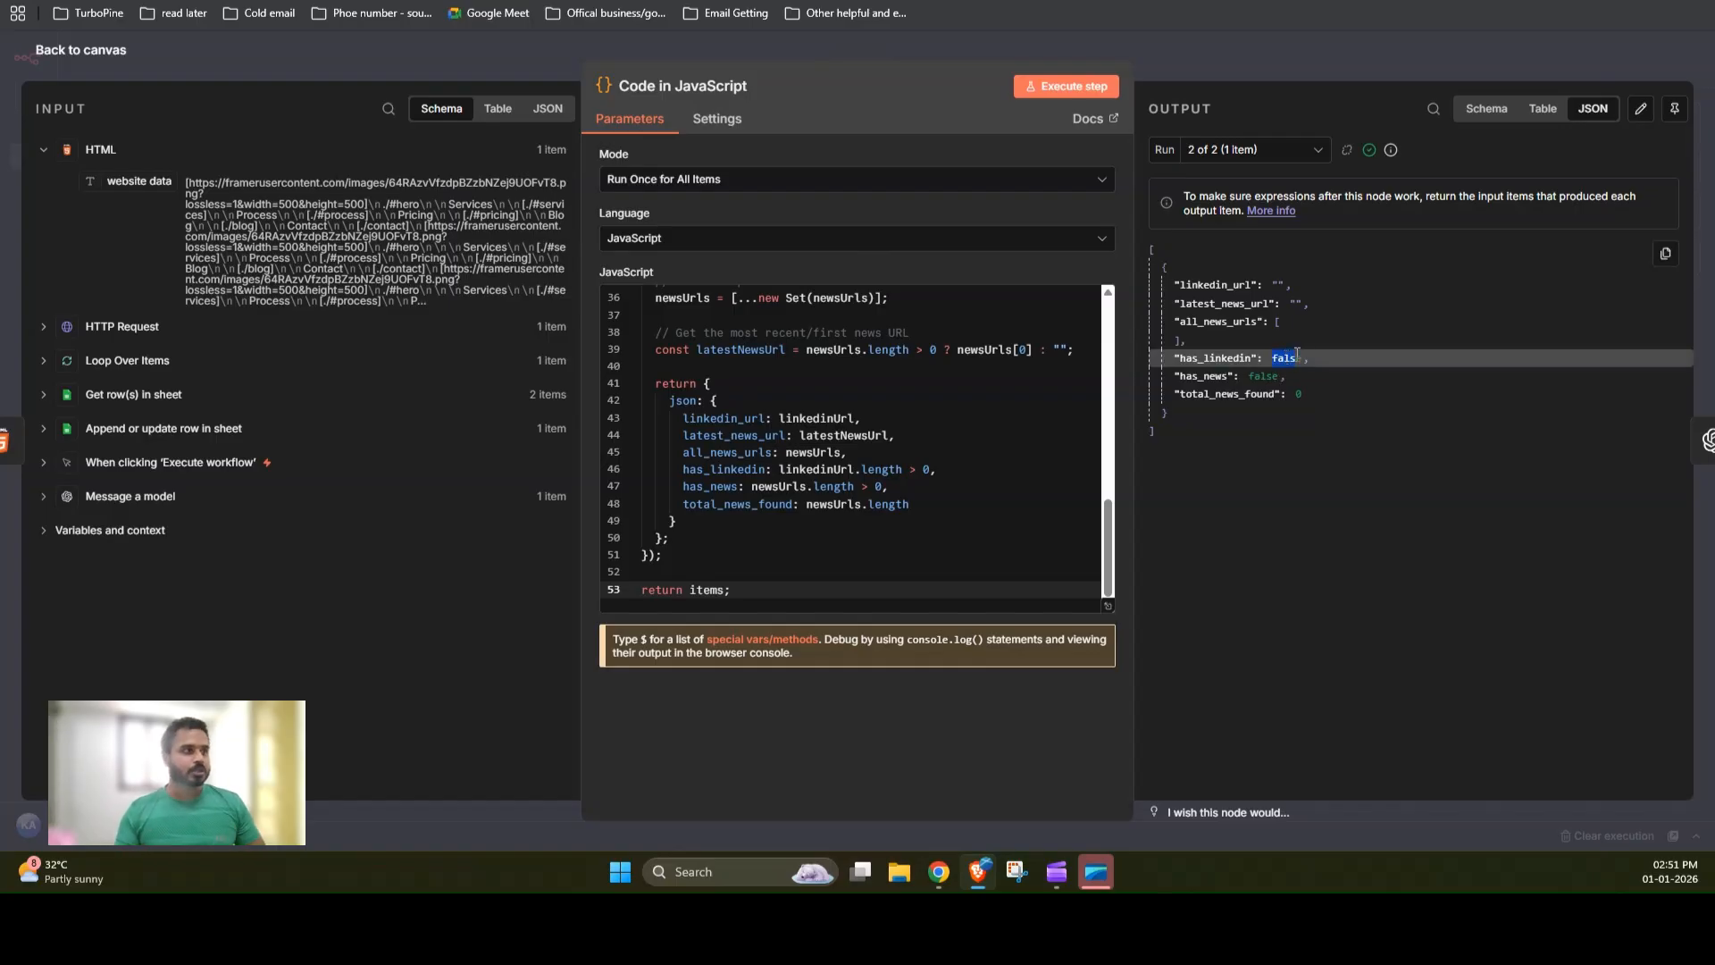
click(1177, 60)
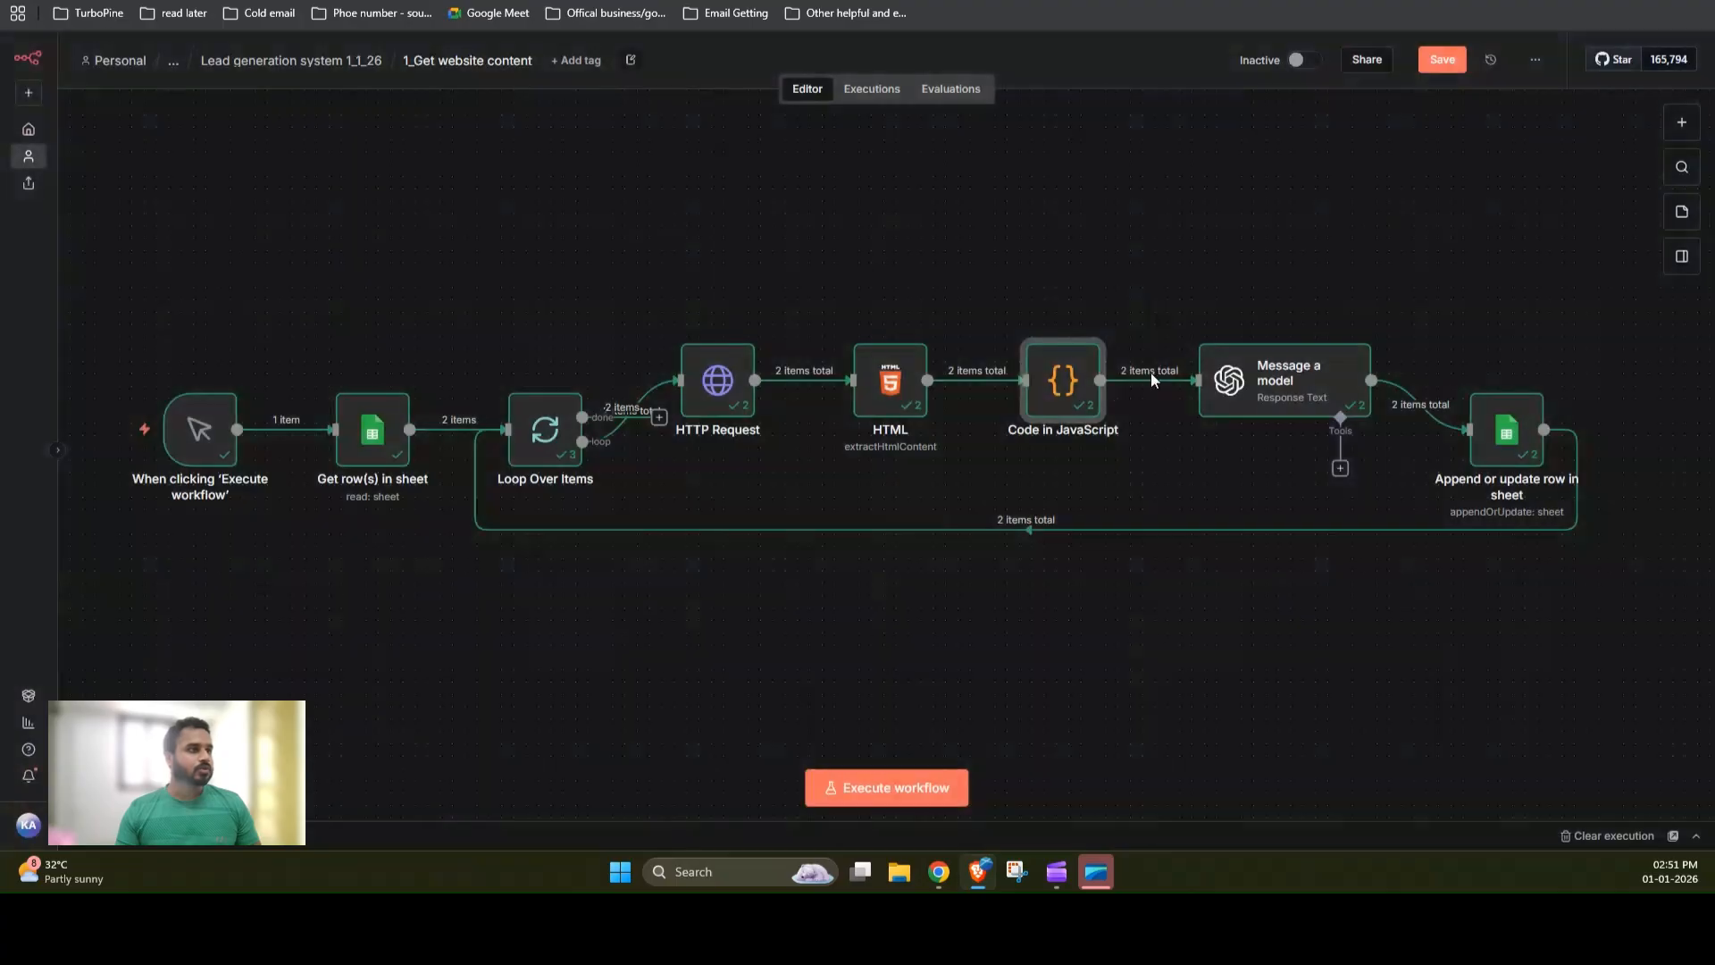
Step: Open the Message a model node and examine its summary prompt expression with the HTML website data result, then close it
mouse_move(1055, 407)
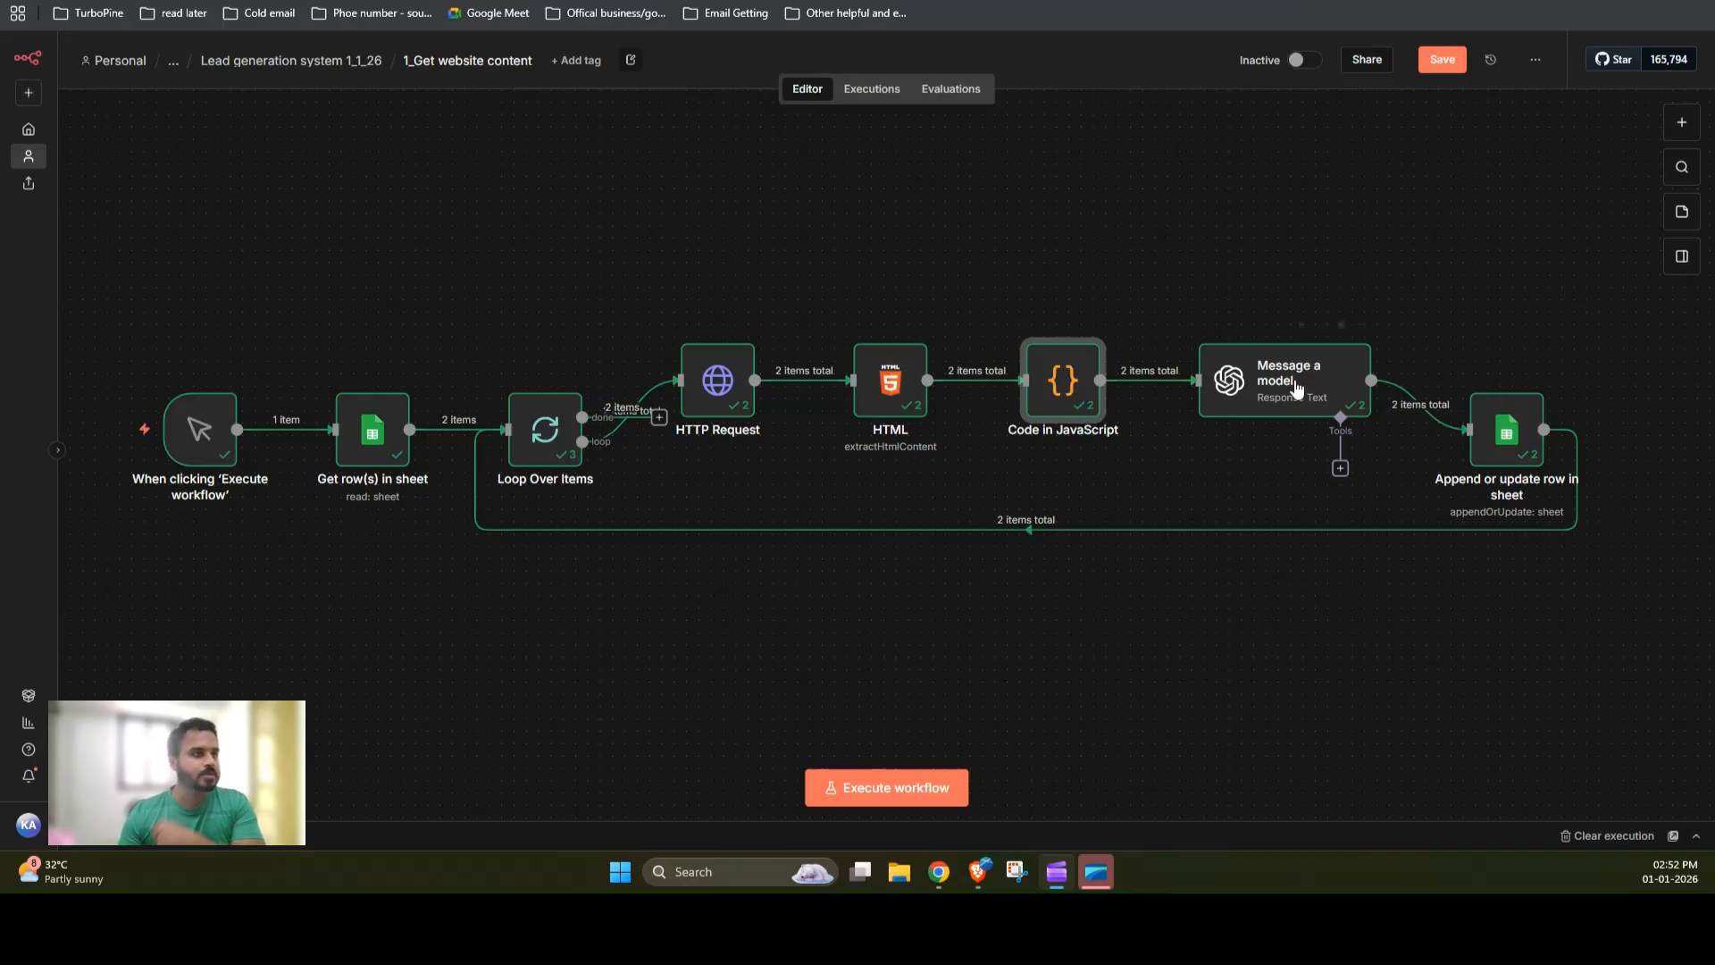
mouse_move(874, 377)
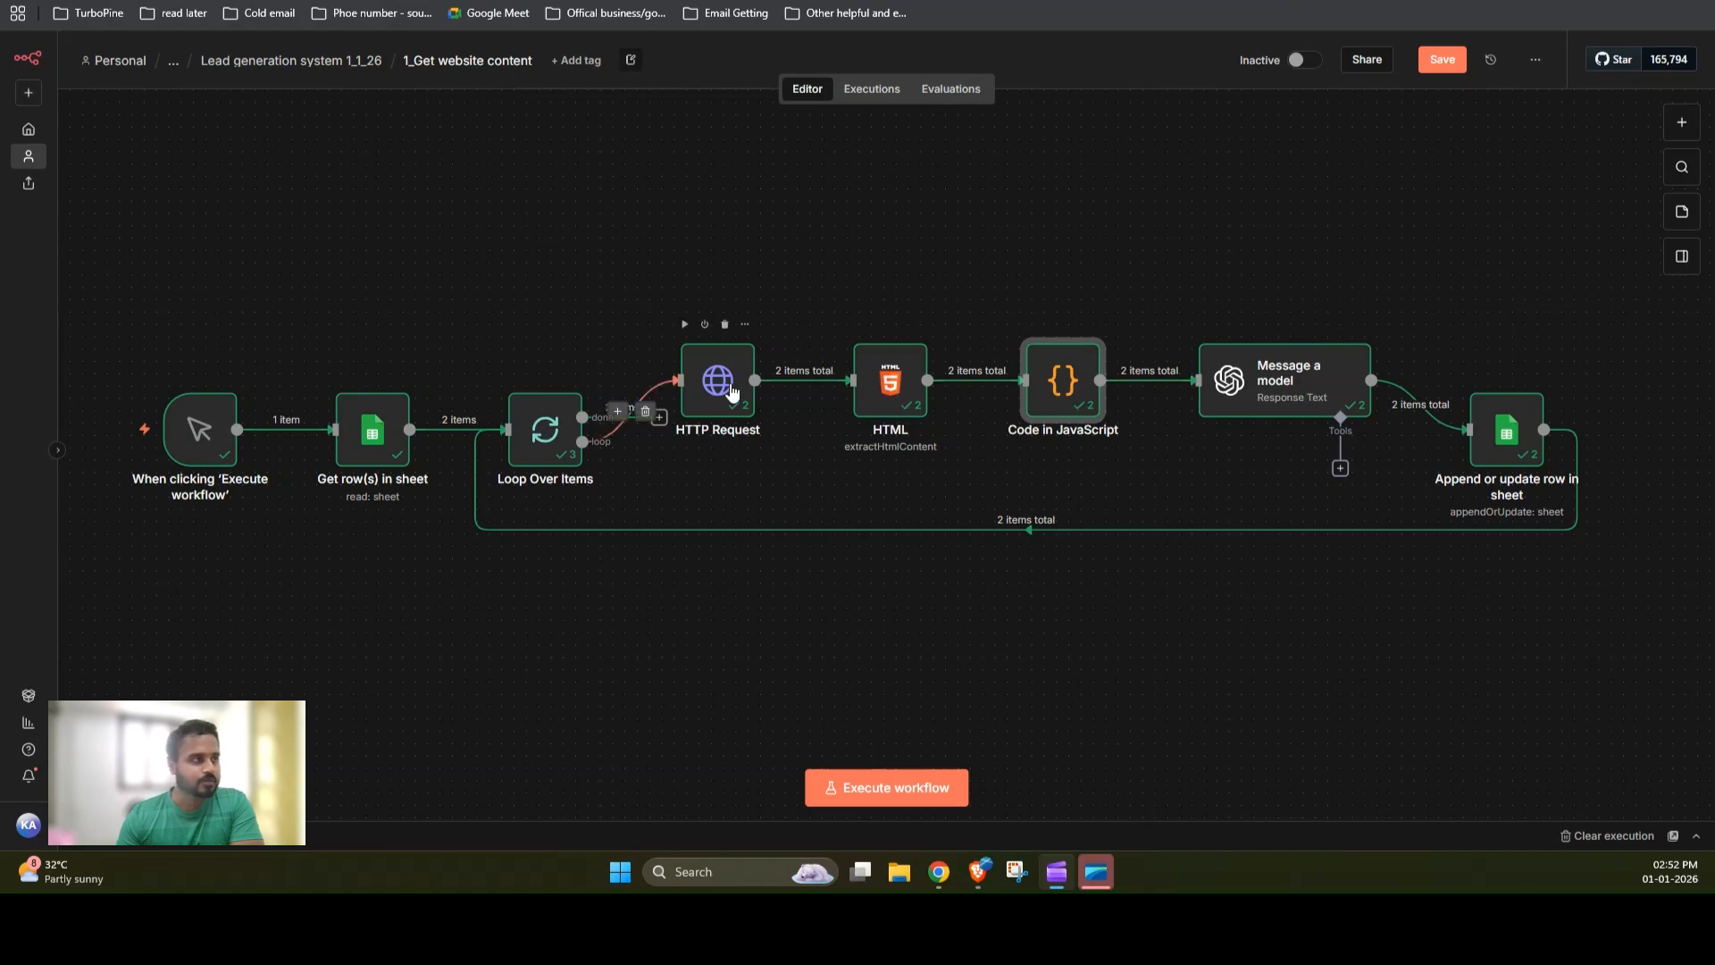
double_click(1268, 404)
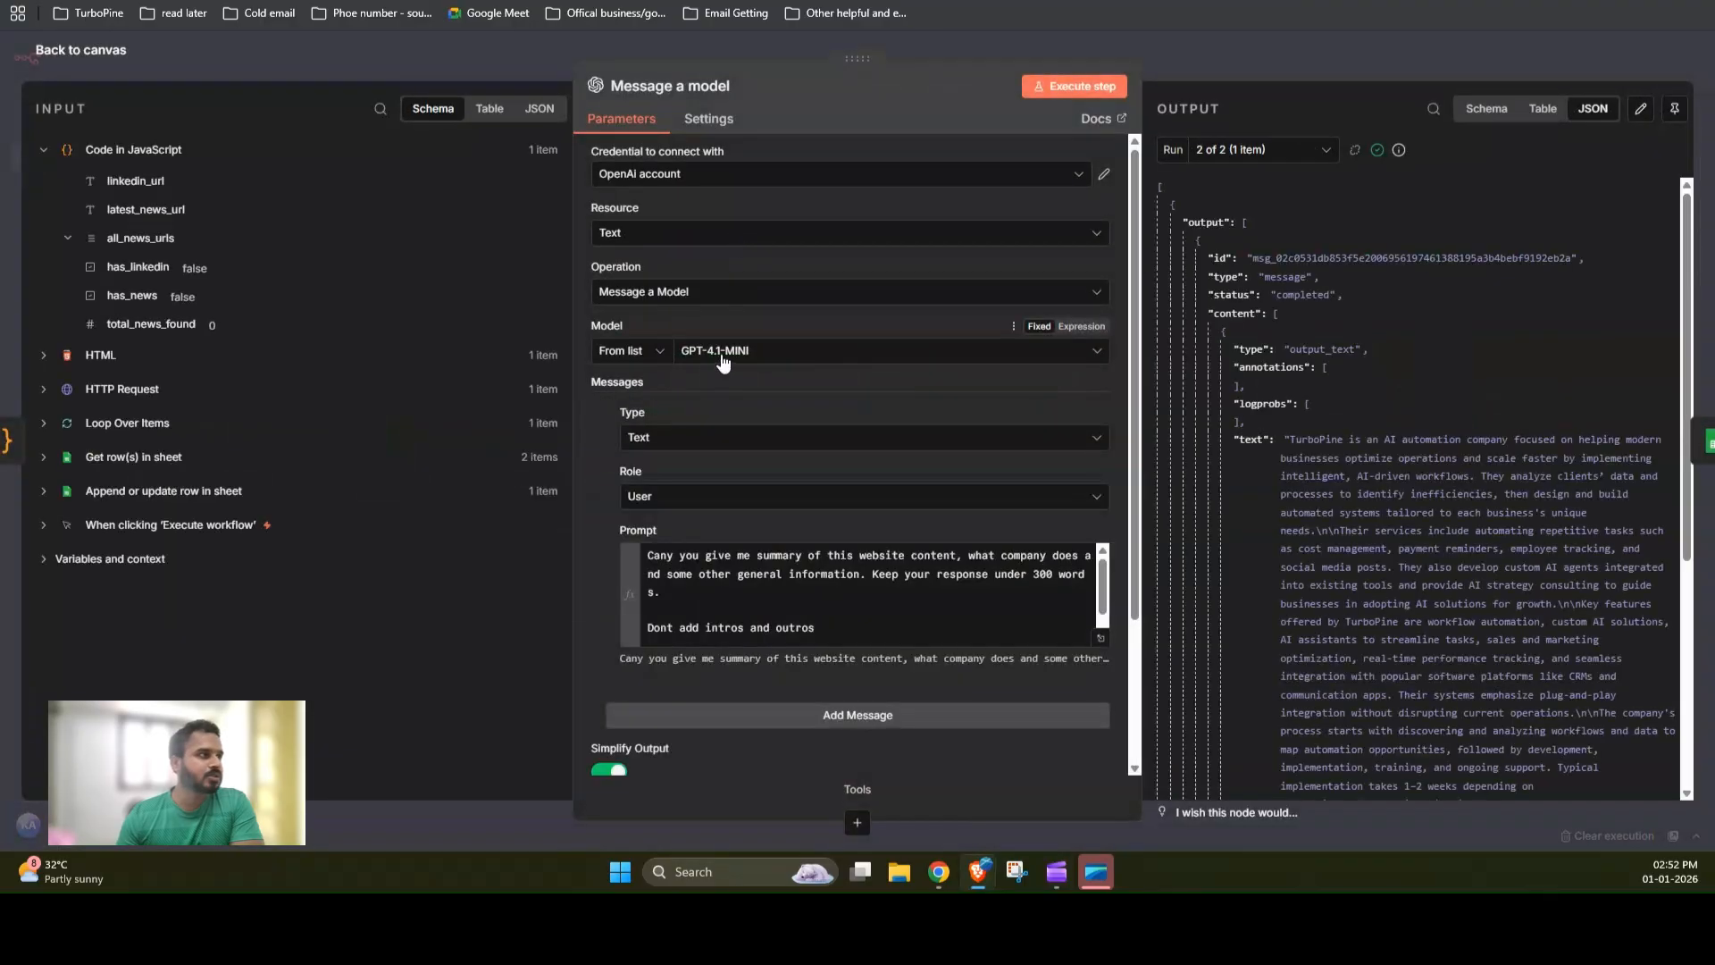
scroll(932, 475, down, 2)
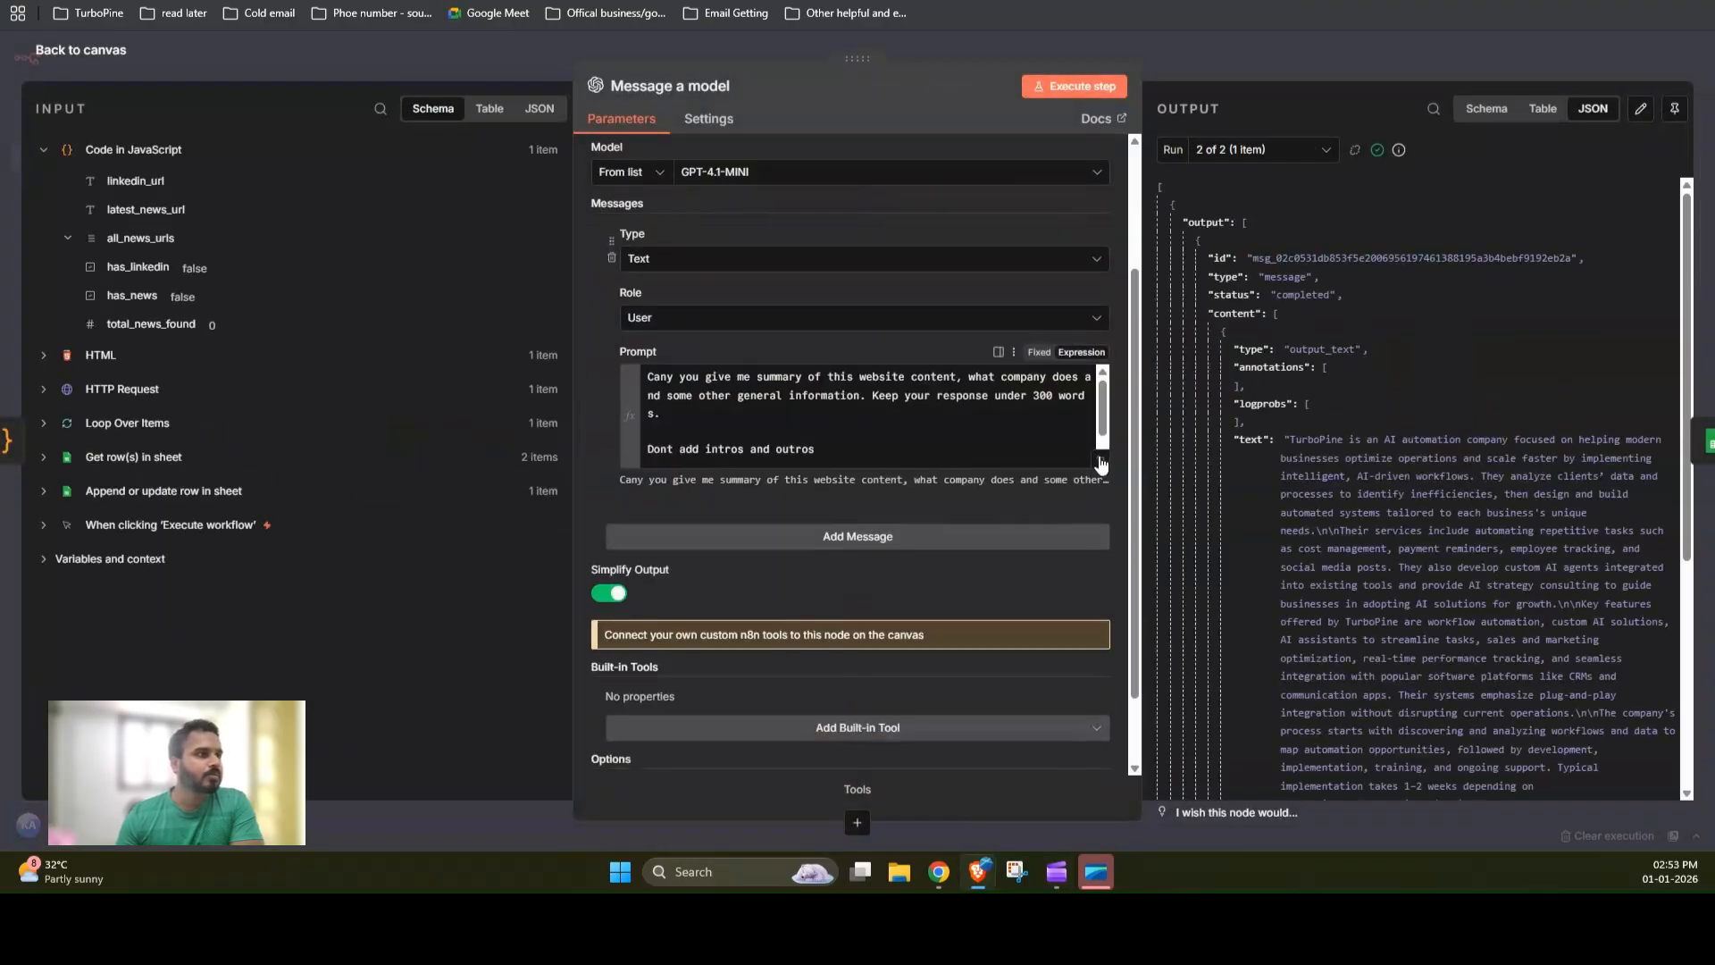
click(1101, 461)
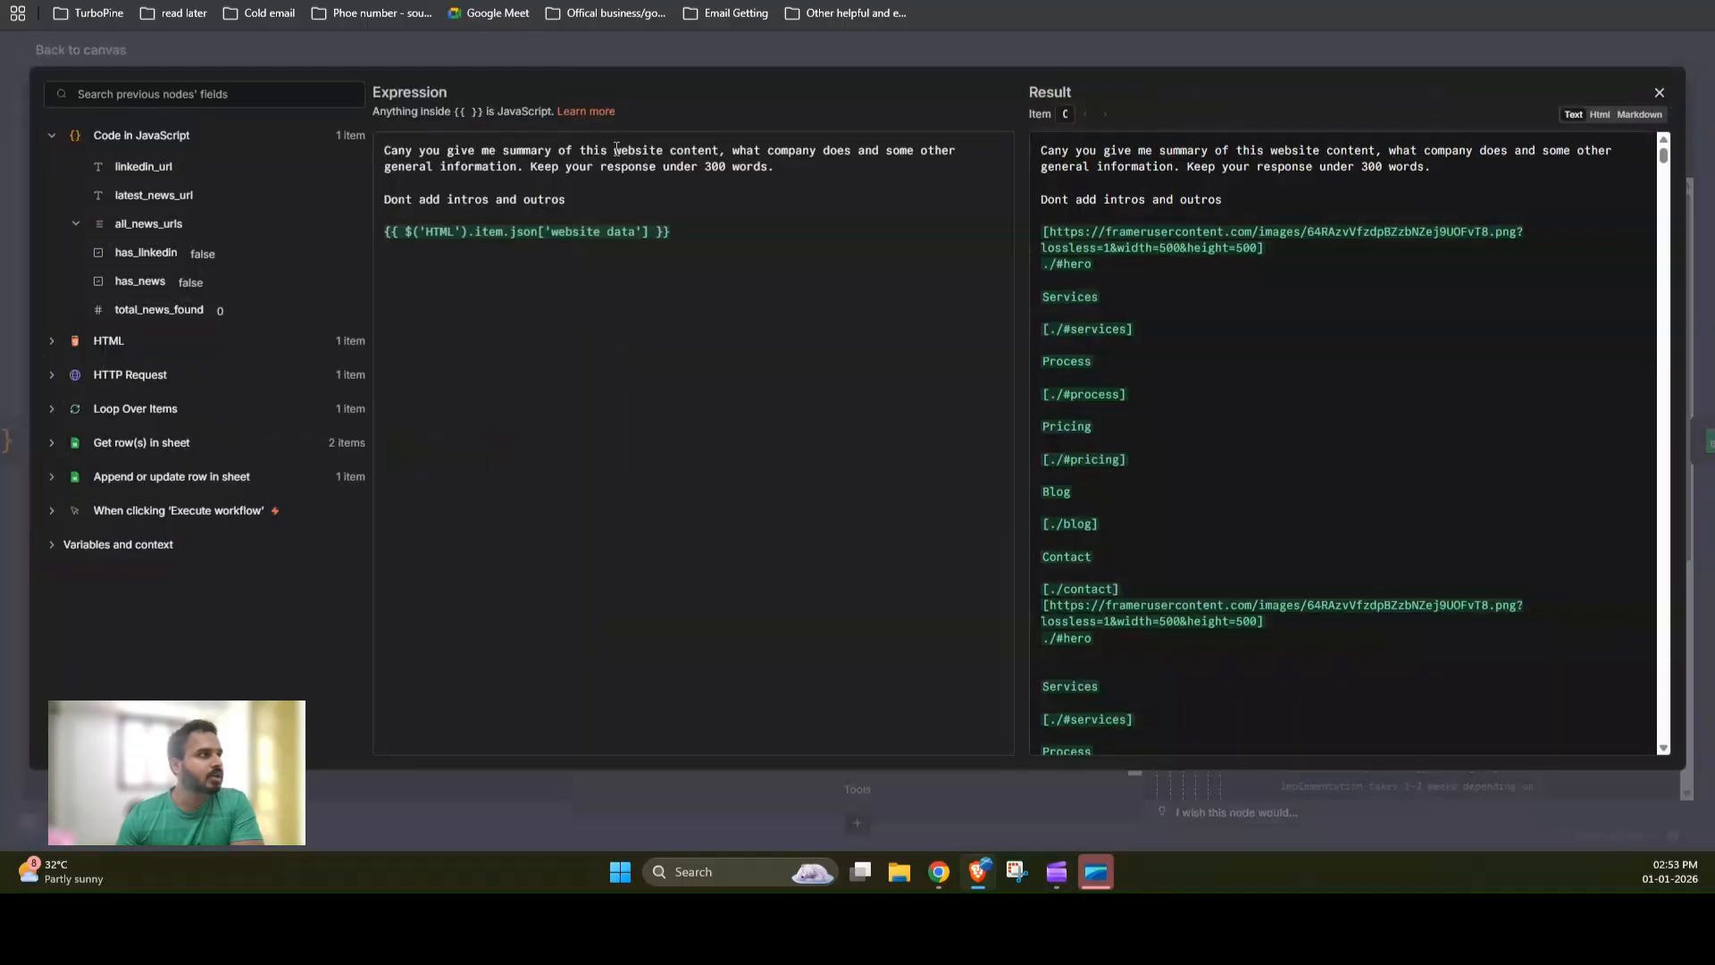
double_click(527, 150)
drag(635, 150, 705, 150)
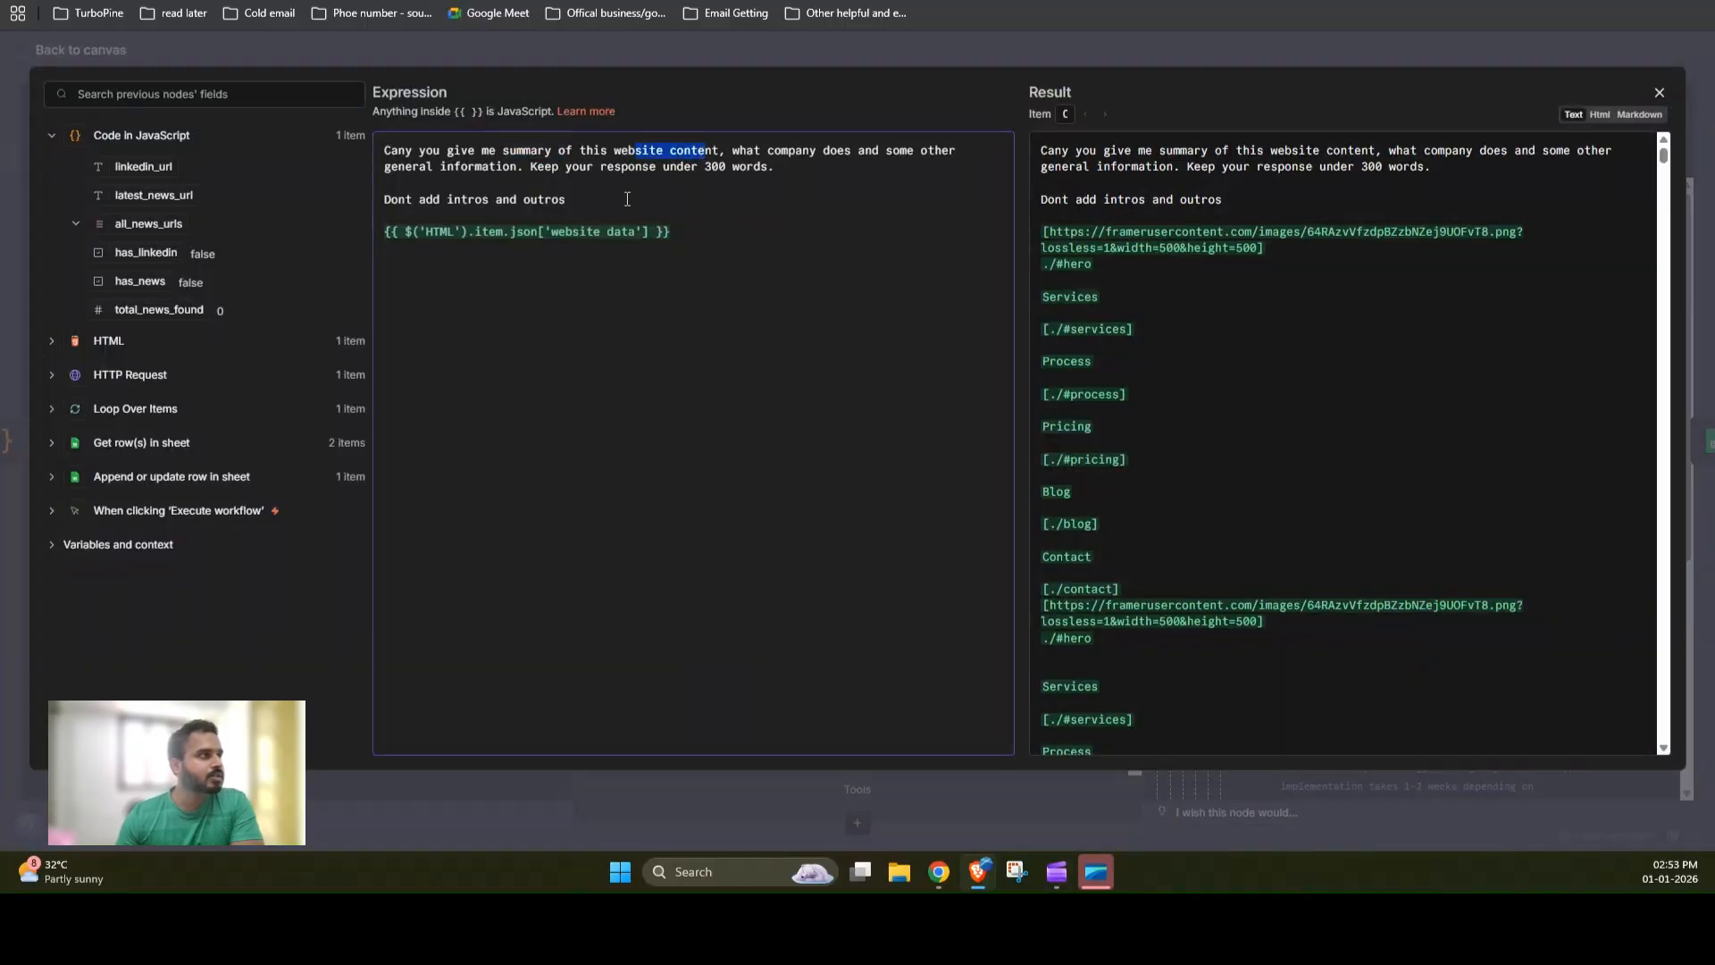
click(56, 341)
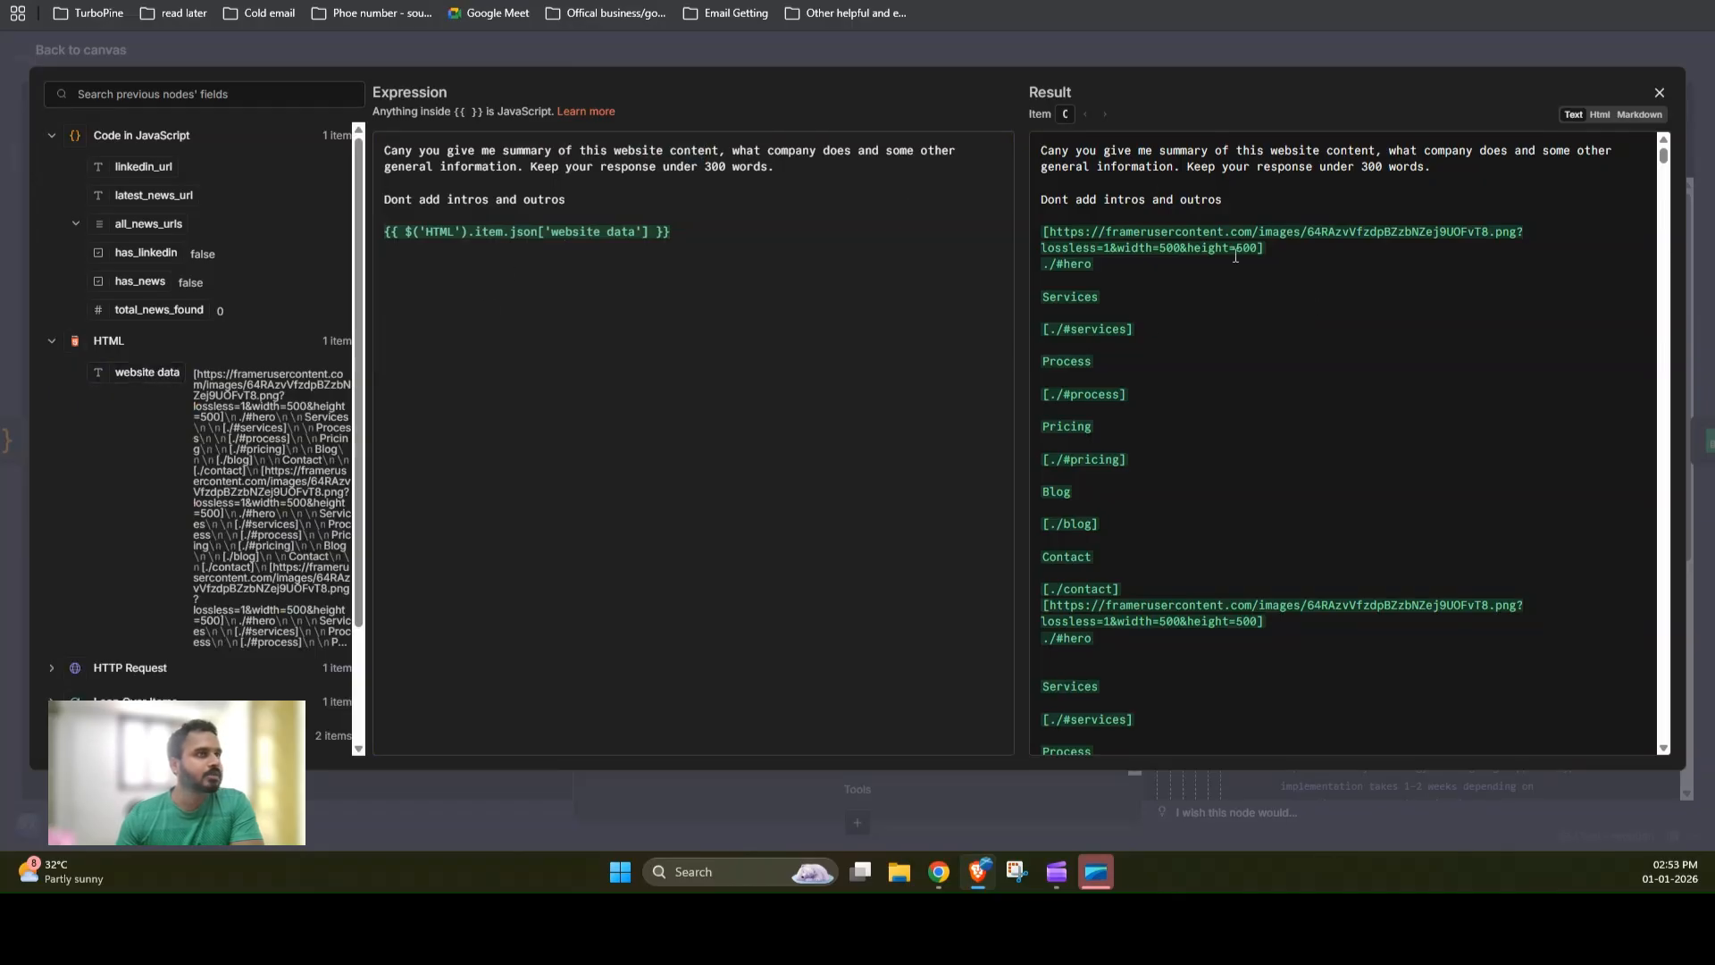
scroll(1139, 311, down, 10)
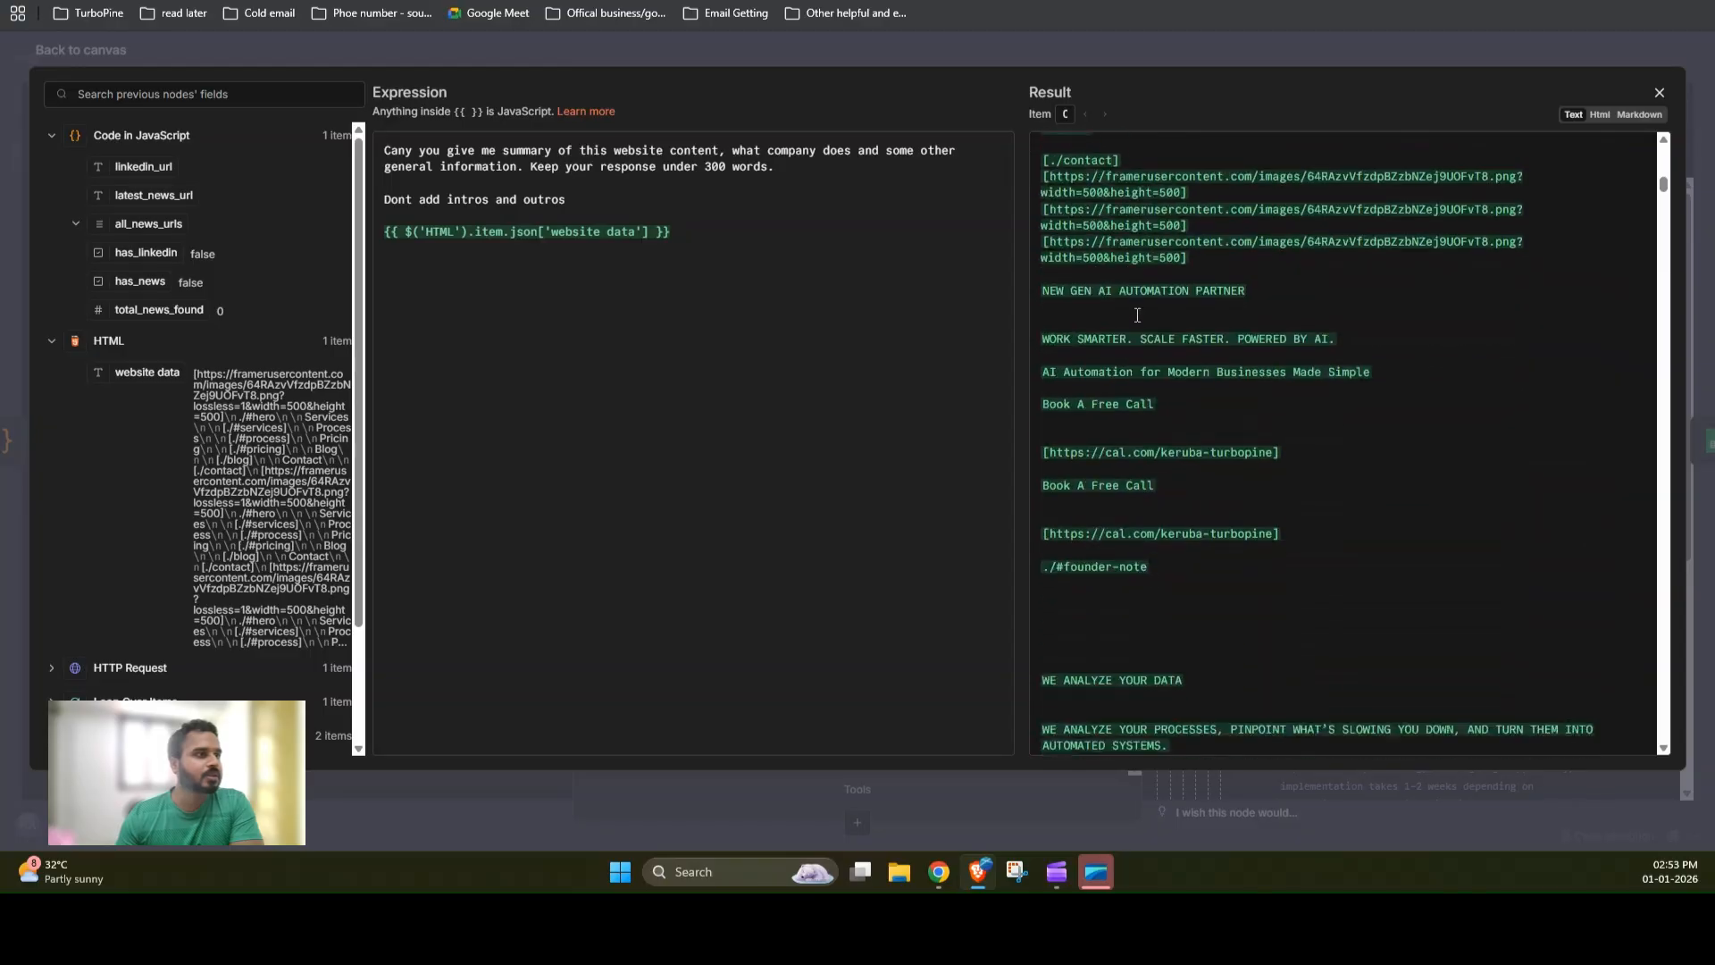
click(1306, 52)
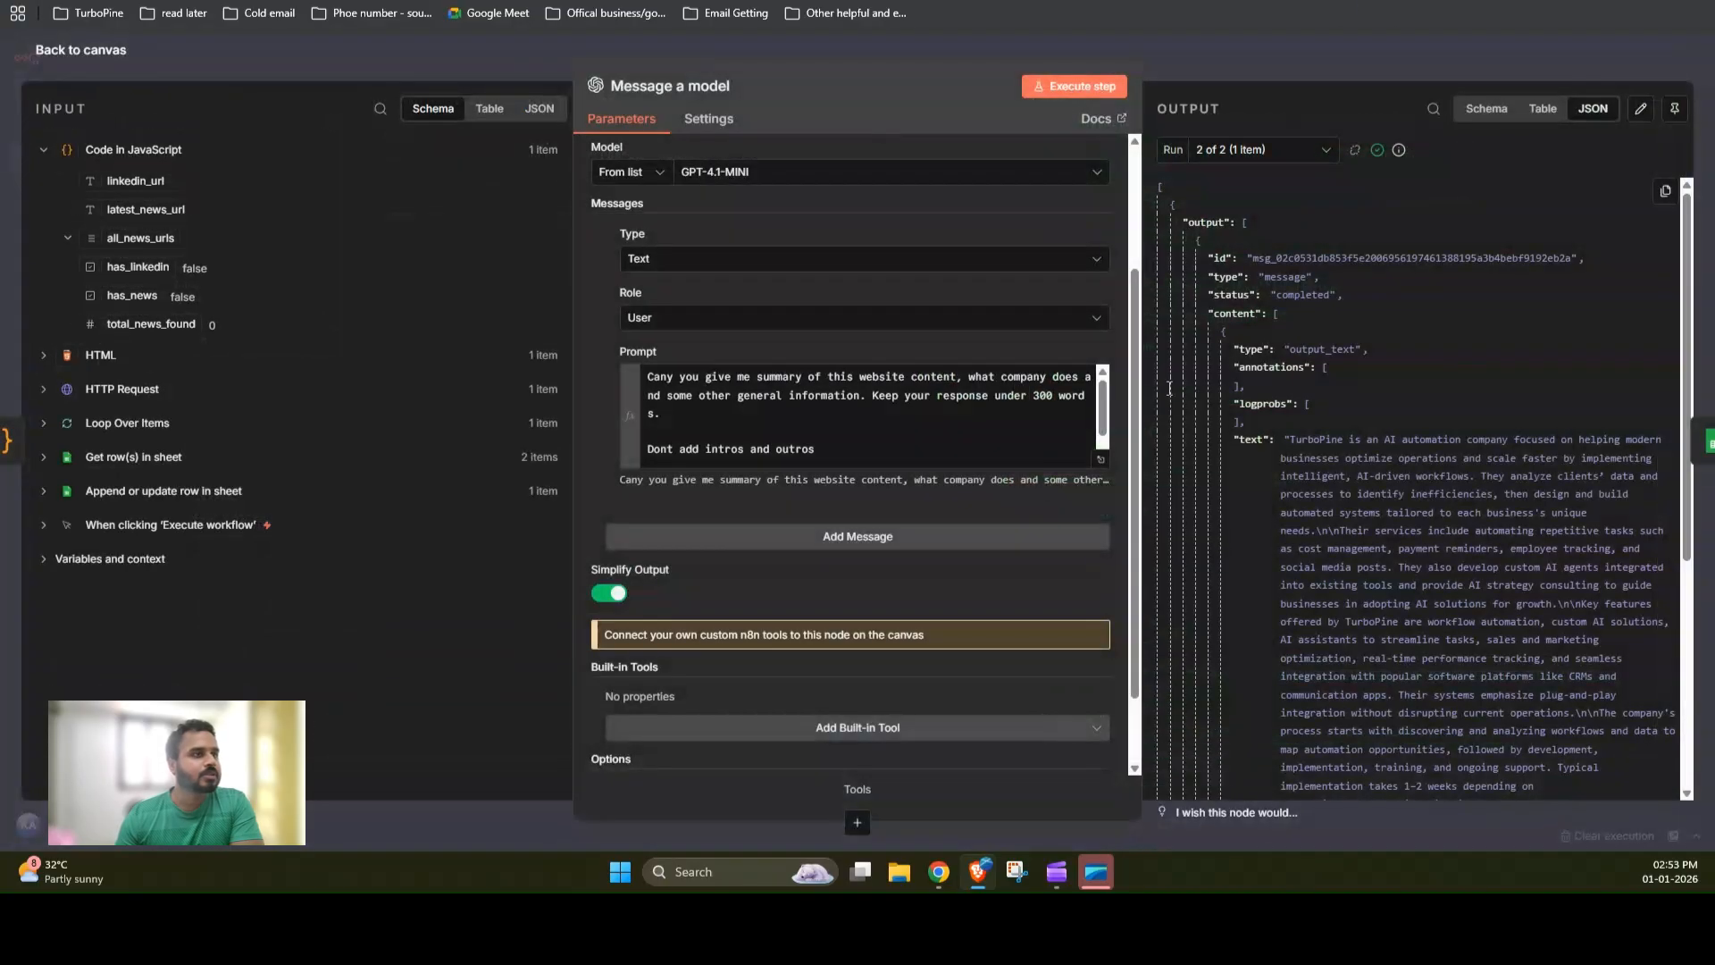
key(Escape)
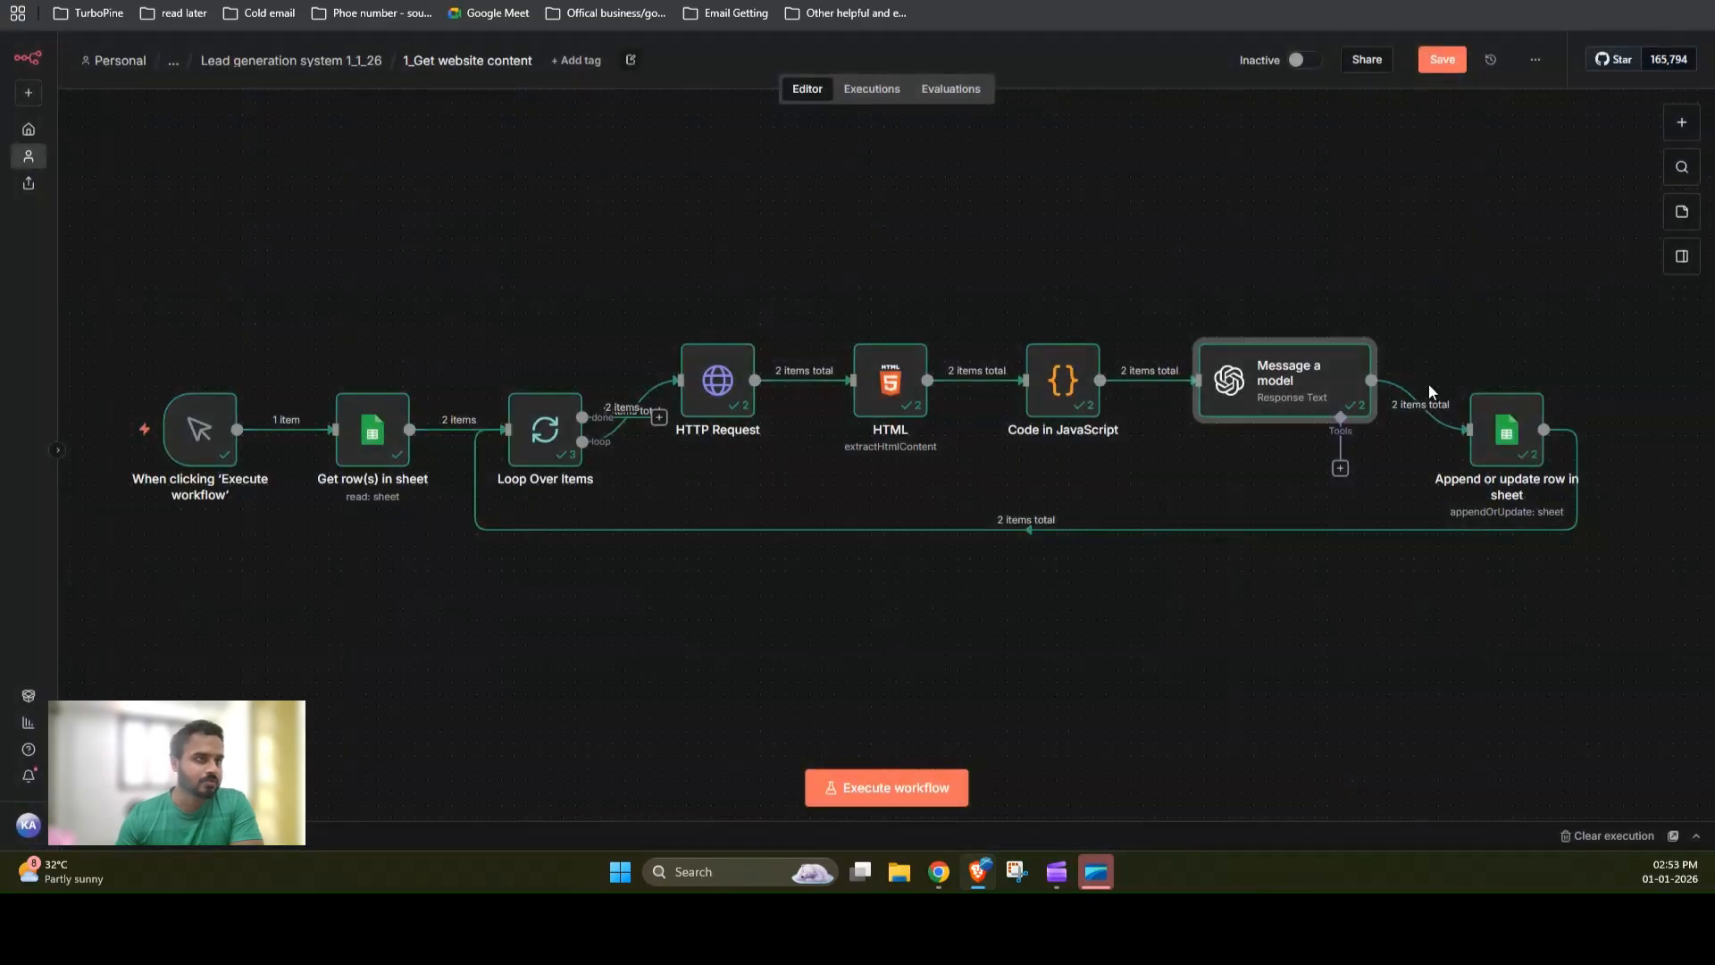
Step: Open the Append or update row in sheet node and review its column mappings, then close it
click(1516, 453)
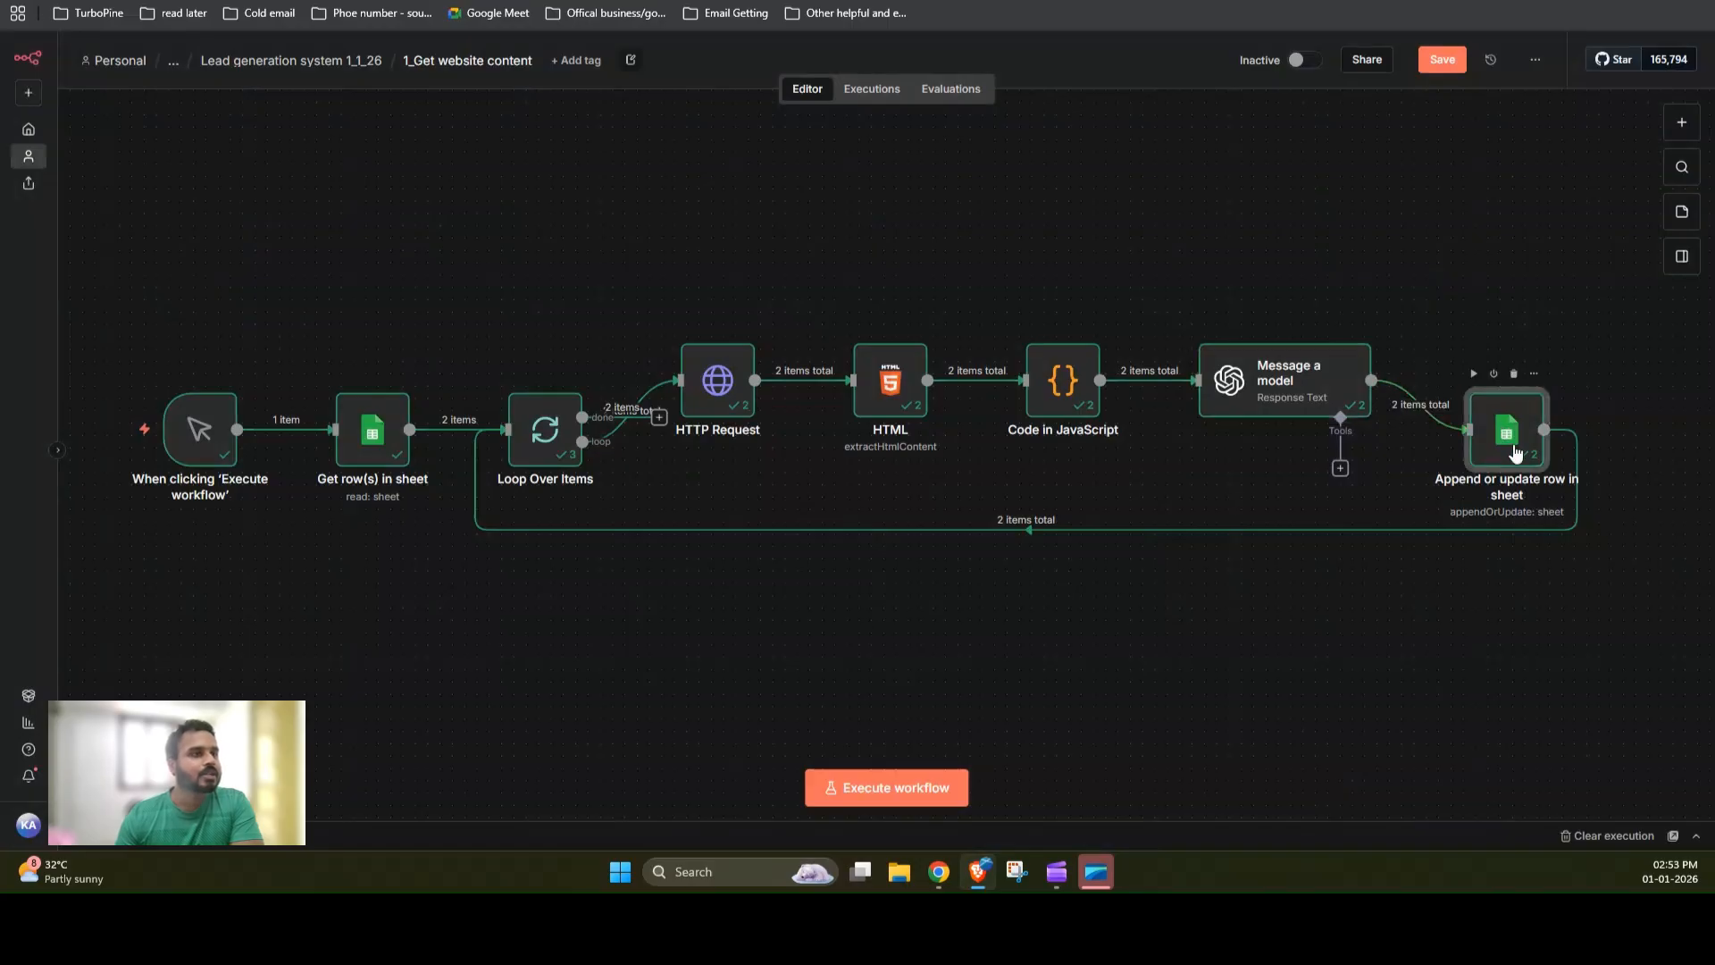
key(Return)
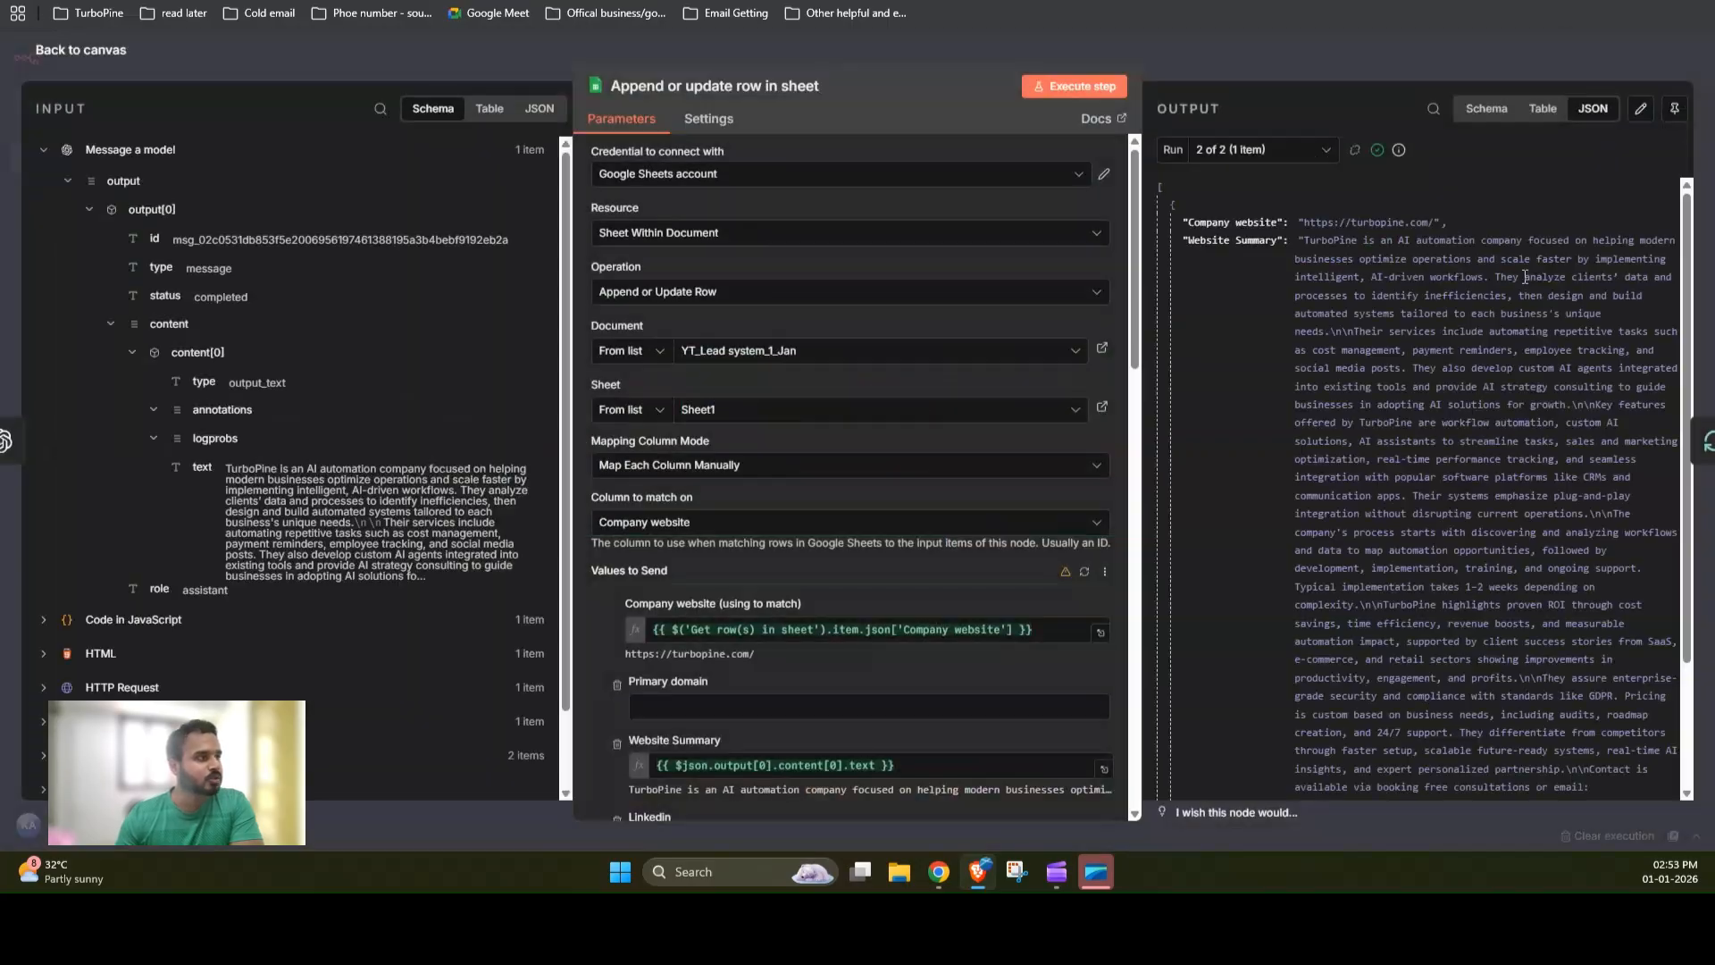
scroll(786, 511, down, 5)
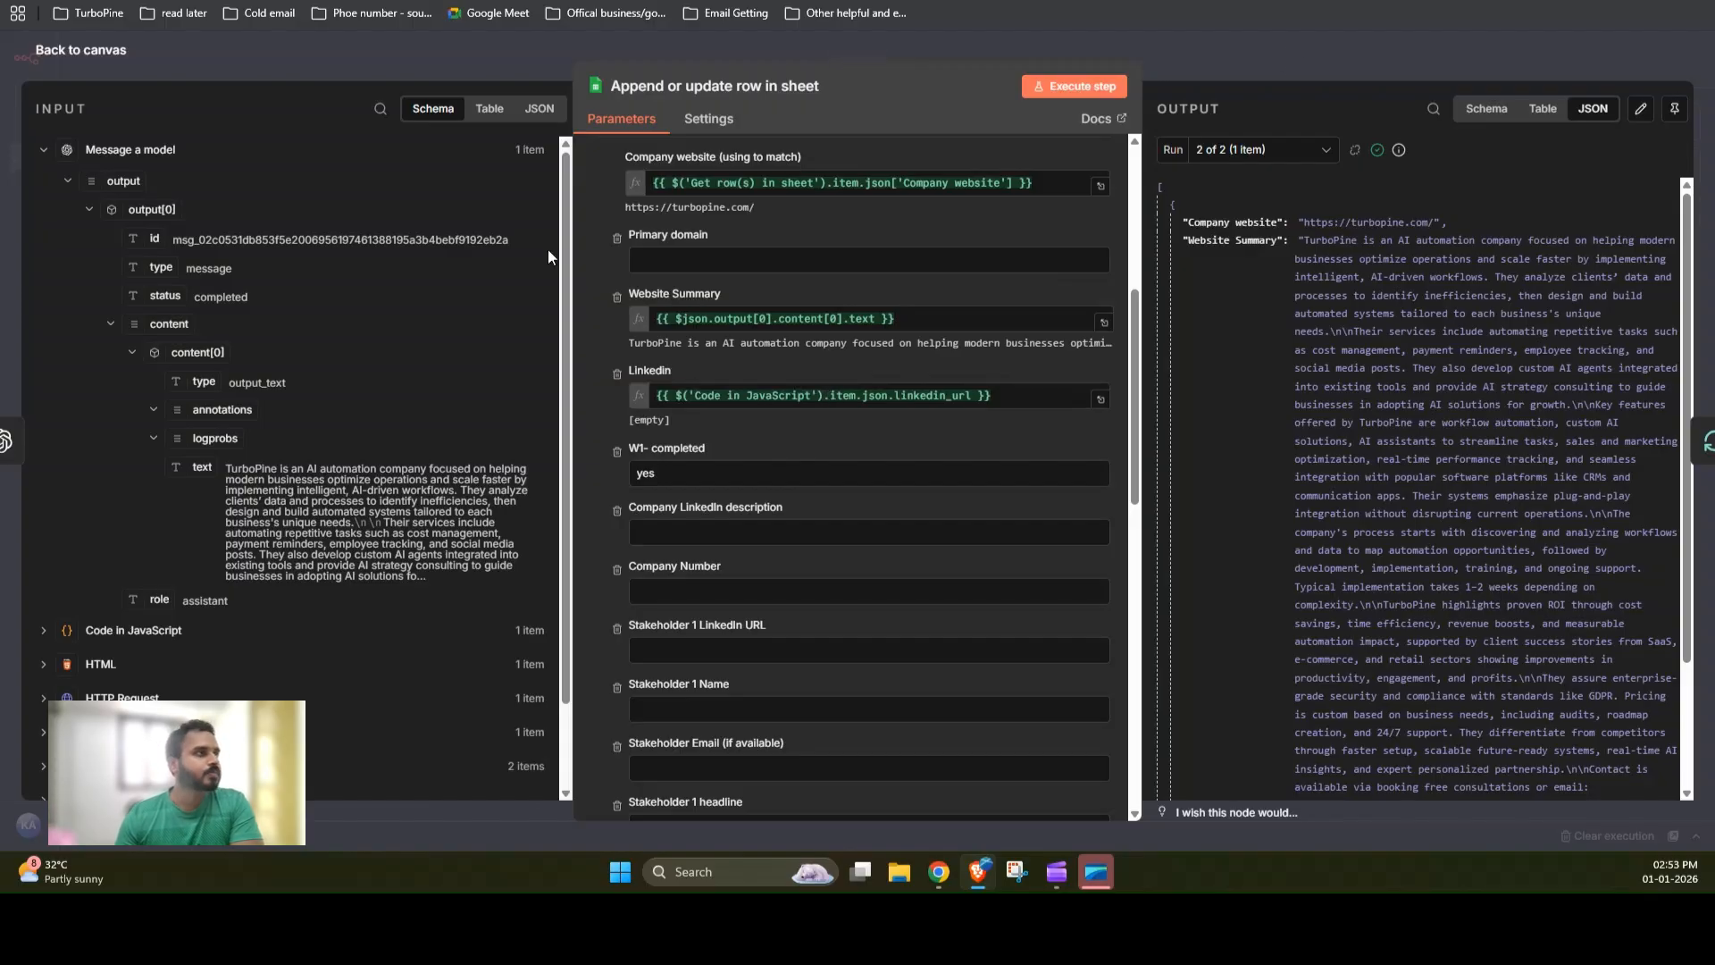
key(Escape)
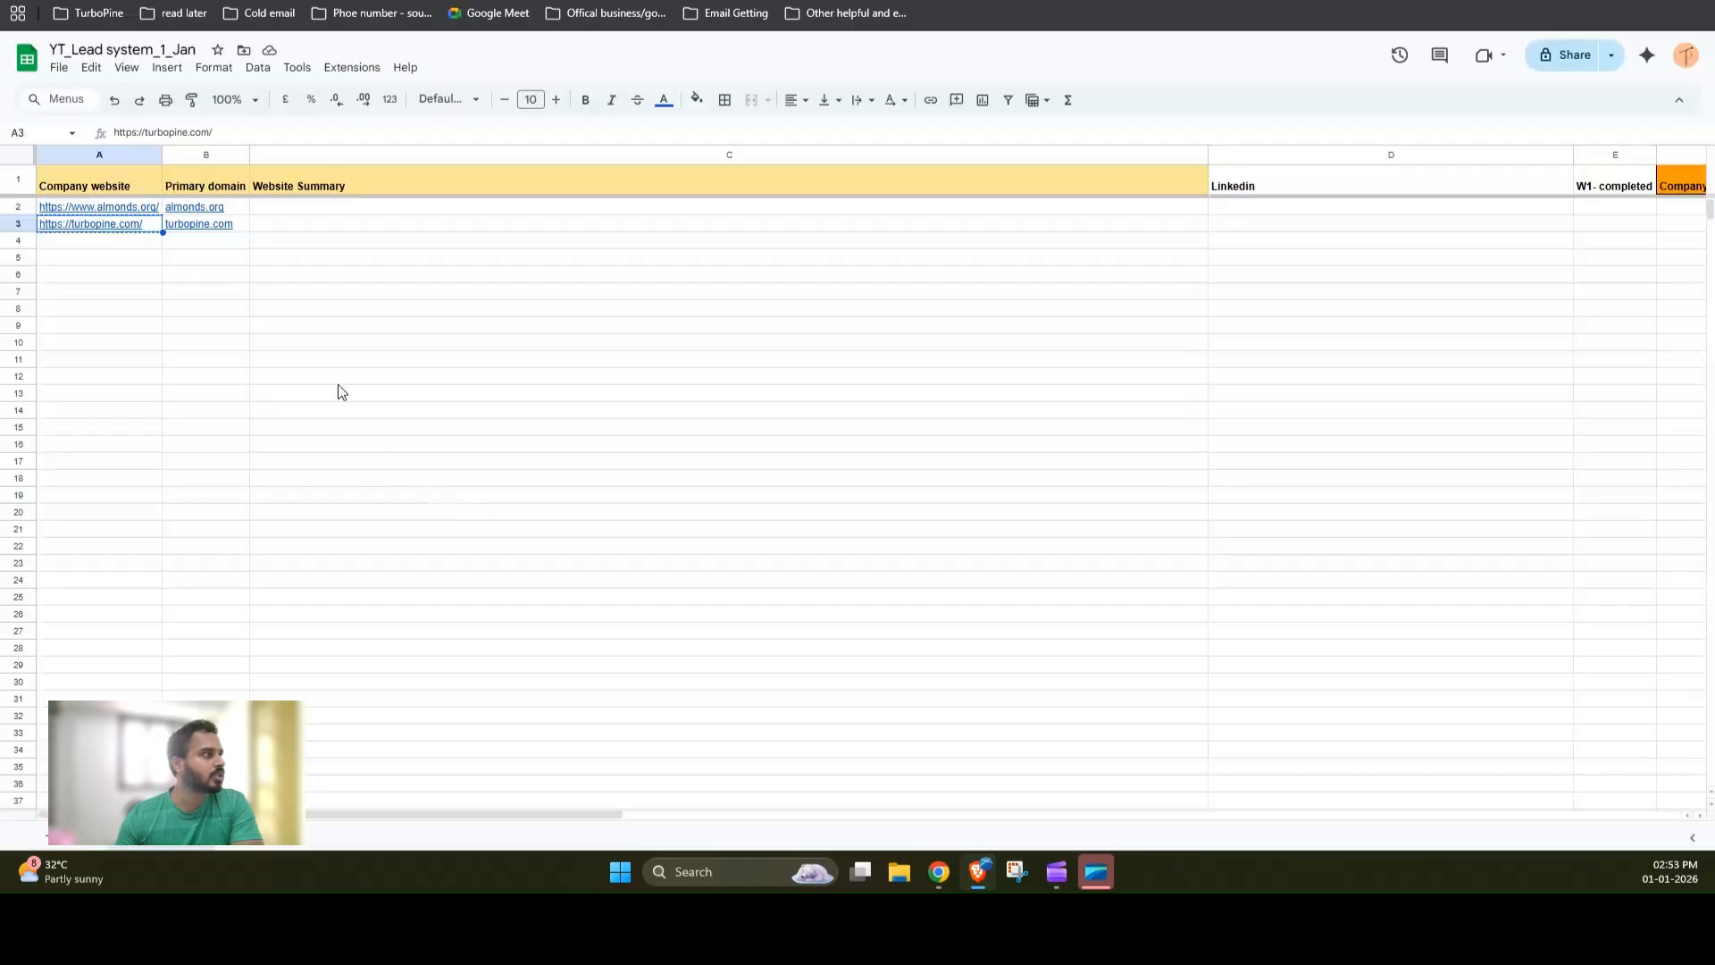
Step: Switch to the spreadsheet to check the Website Summary and Linkedin columns, then return to the workflow
click(339, 382)
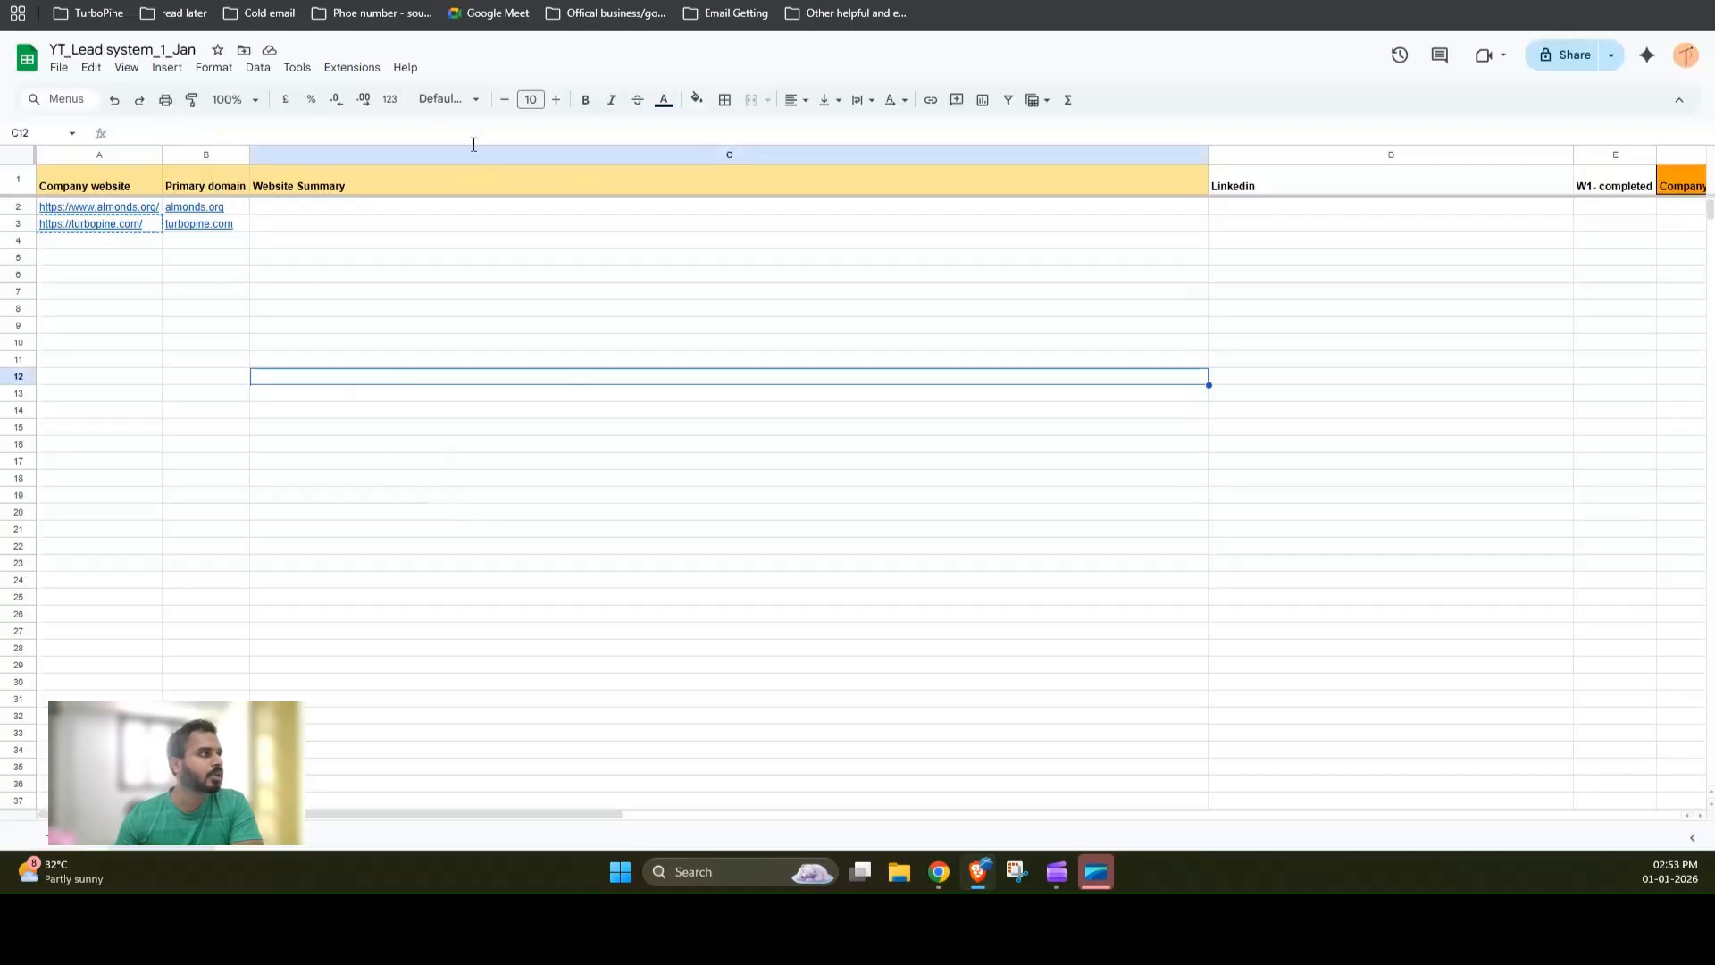
click(810, 150)
click(1254, 156)
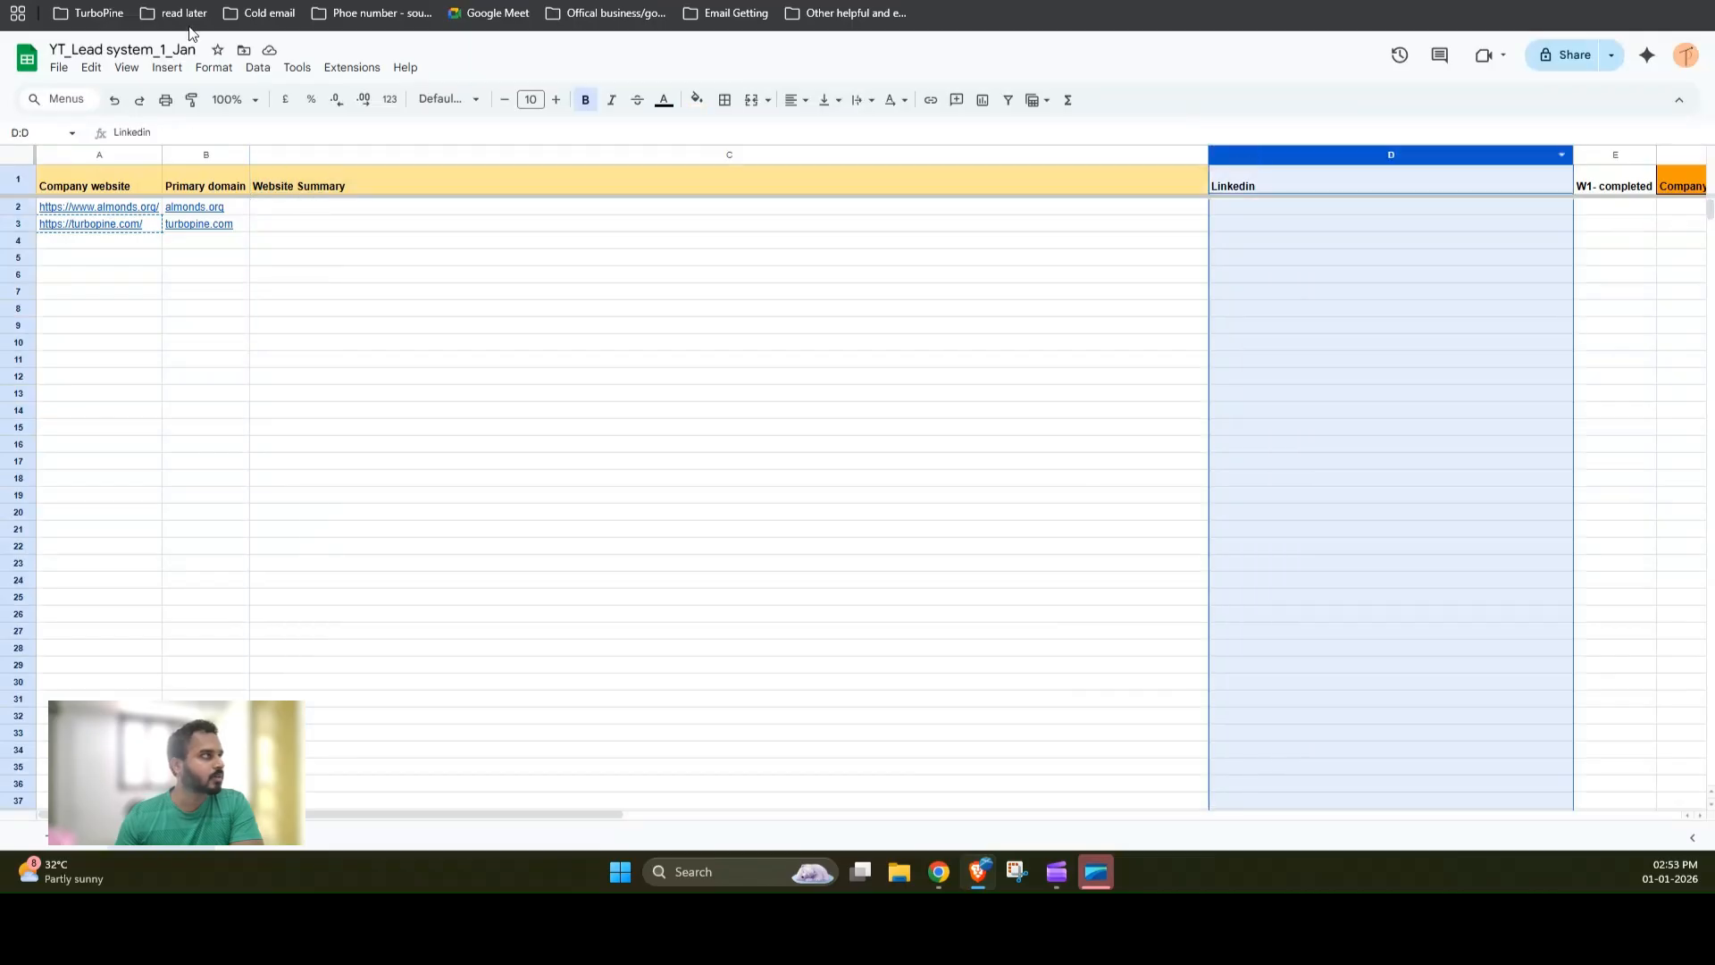
key(ctrl+Tab)
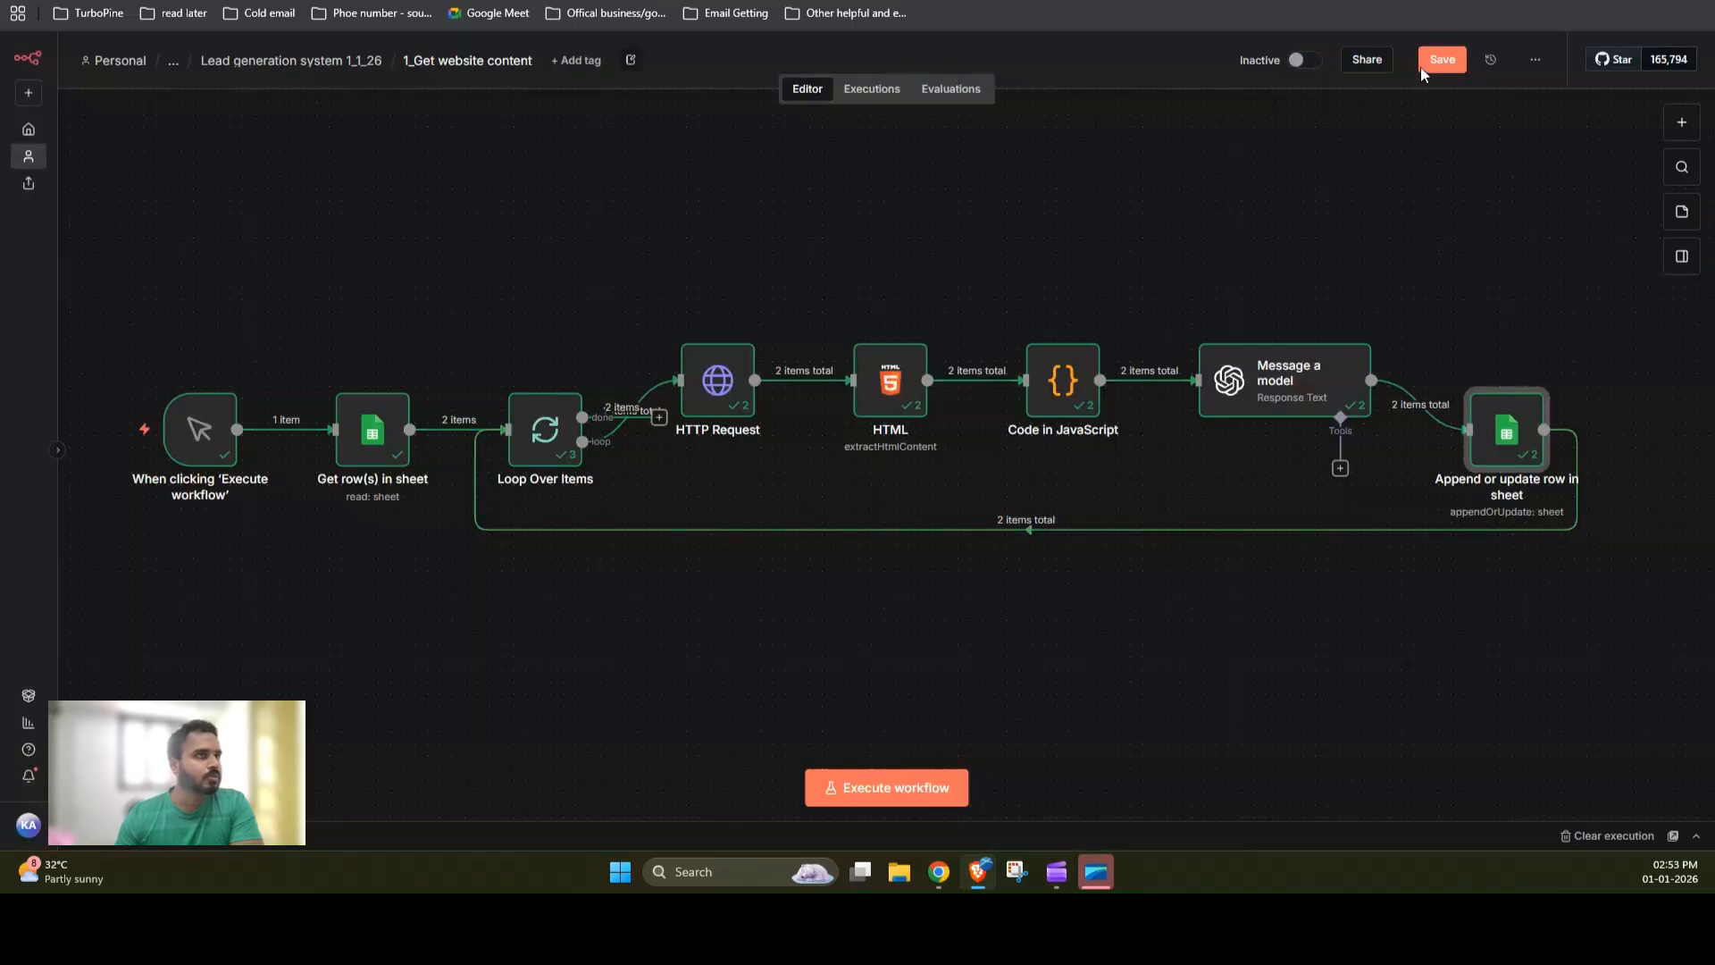
Step: Run the whole workflow
click(908, 779)
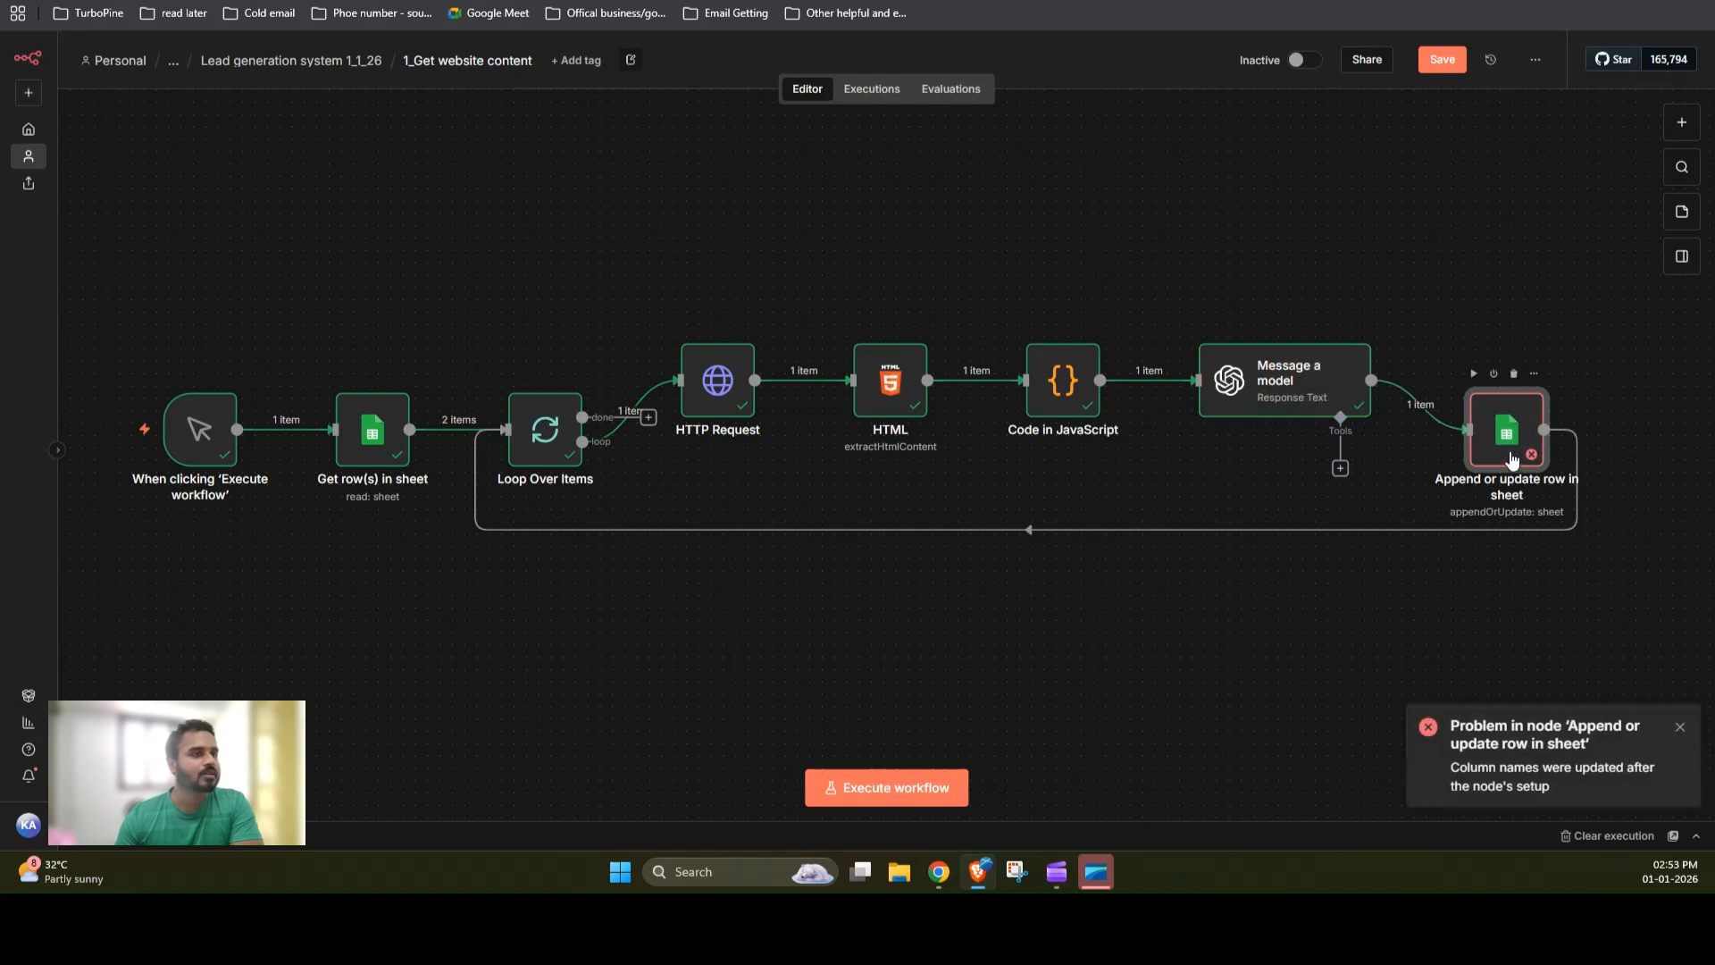
Step: In the Append or update row in sheet node, remove every mapped column except Company website, Website Summary, Linkedin and W1- completed
double_click(1472, 413)
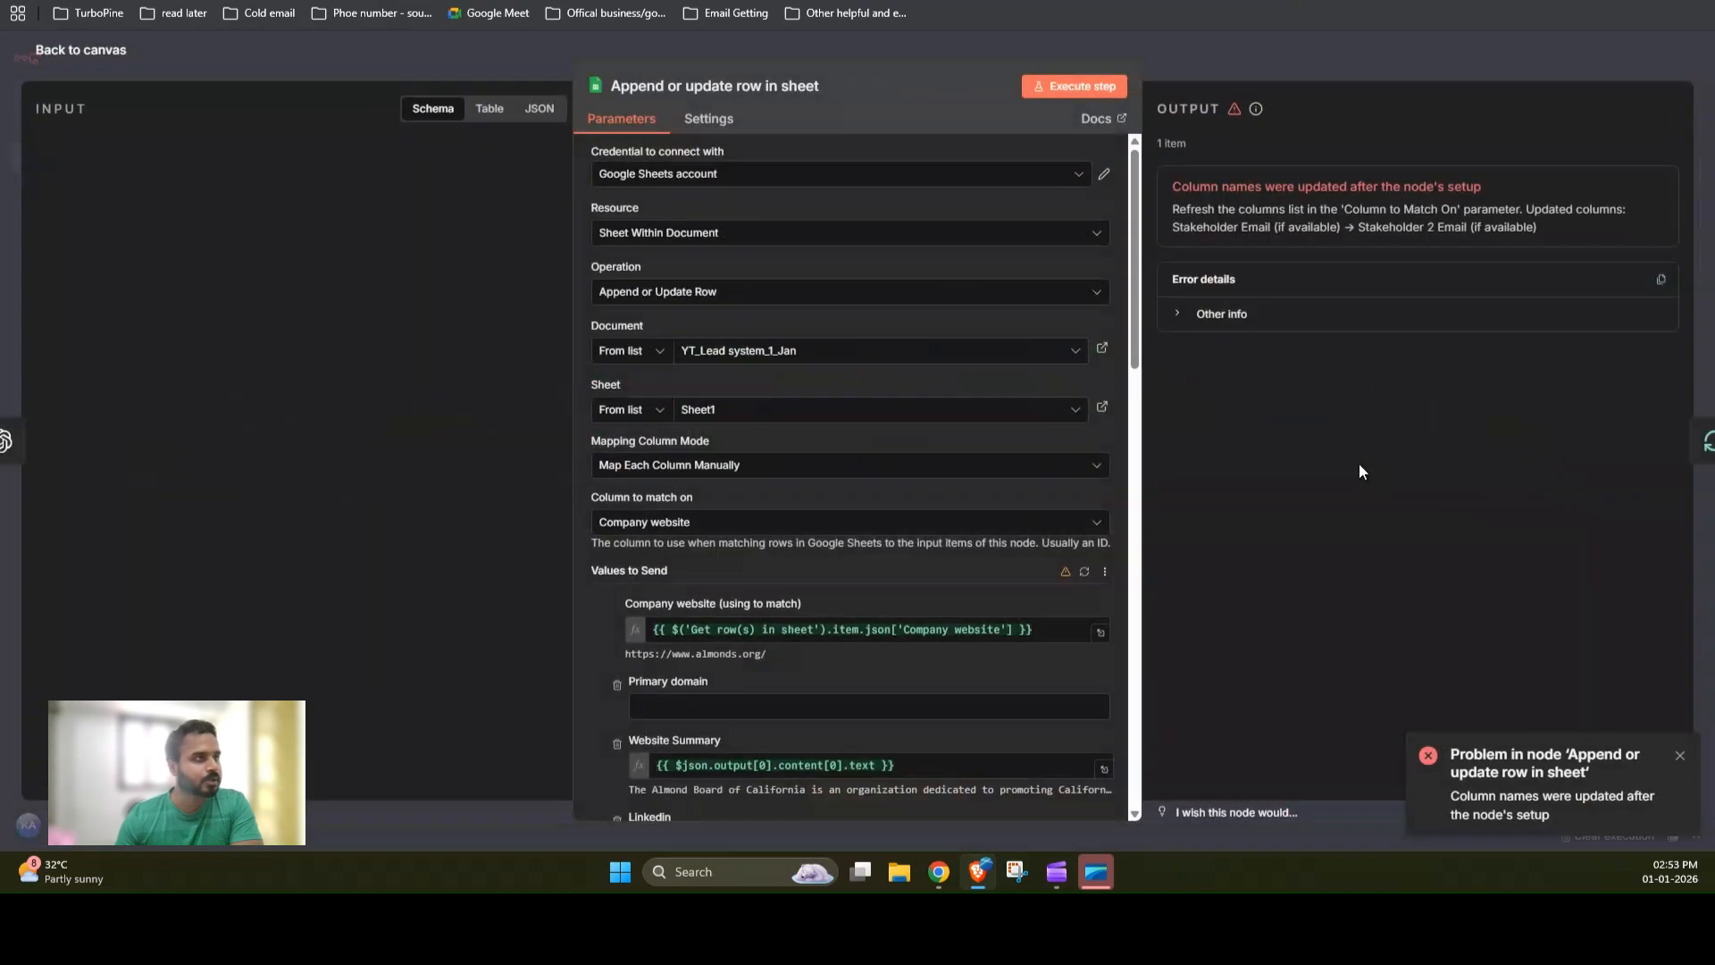
scroll(1082, 517, down, 1)
click(1085, 482)
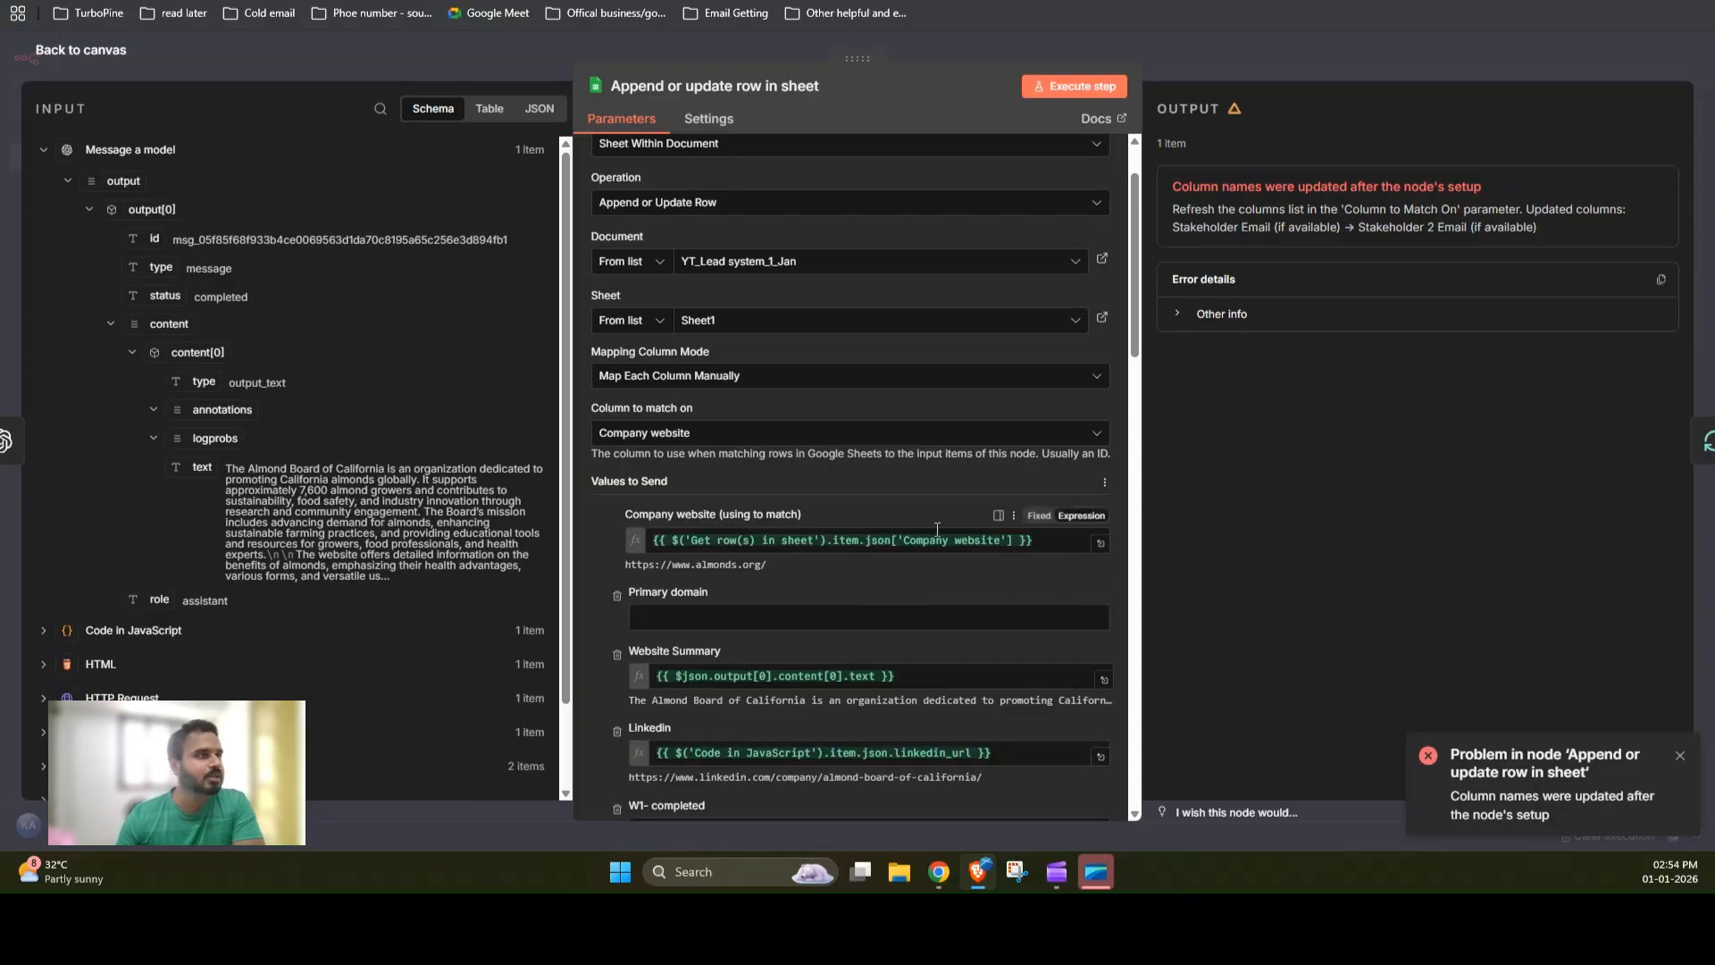
scroll(813, 532, down, 2)
scroll(813, 533, down, 1)
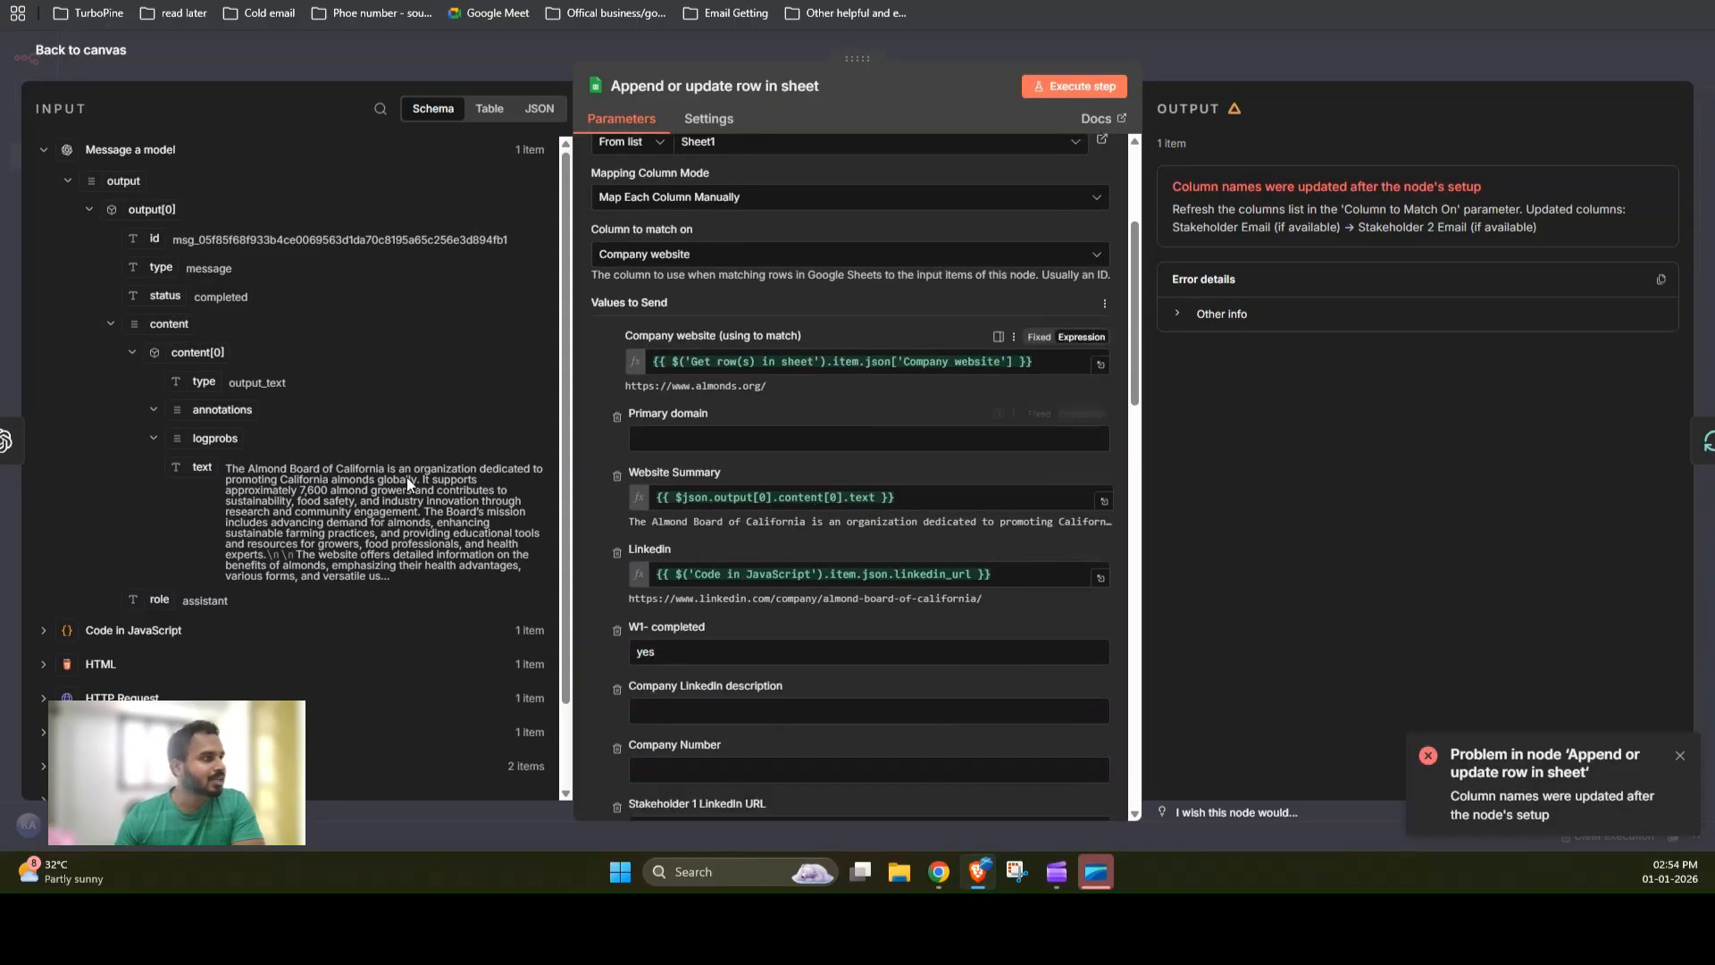
click(617, 418)
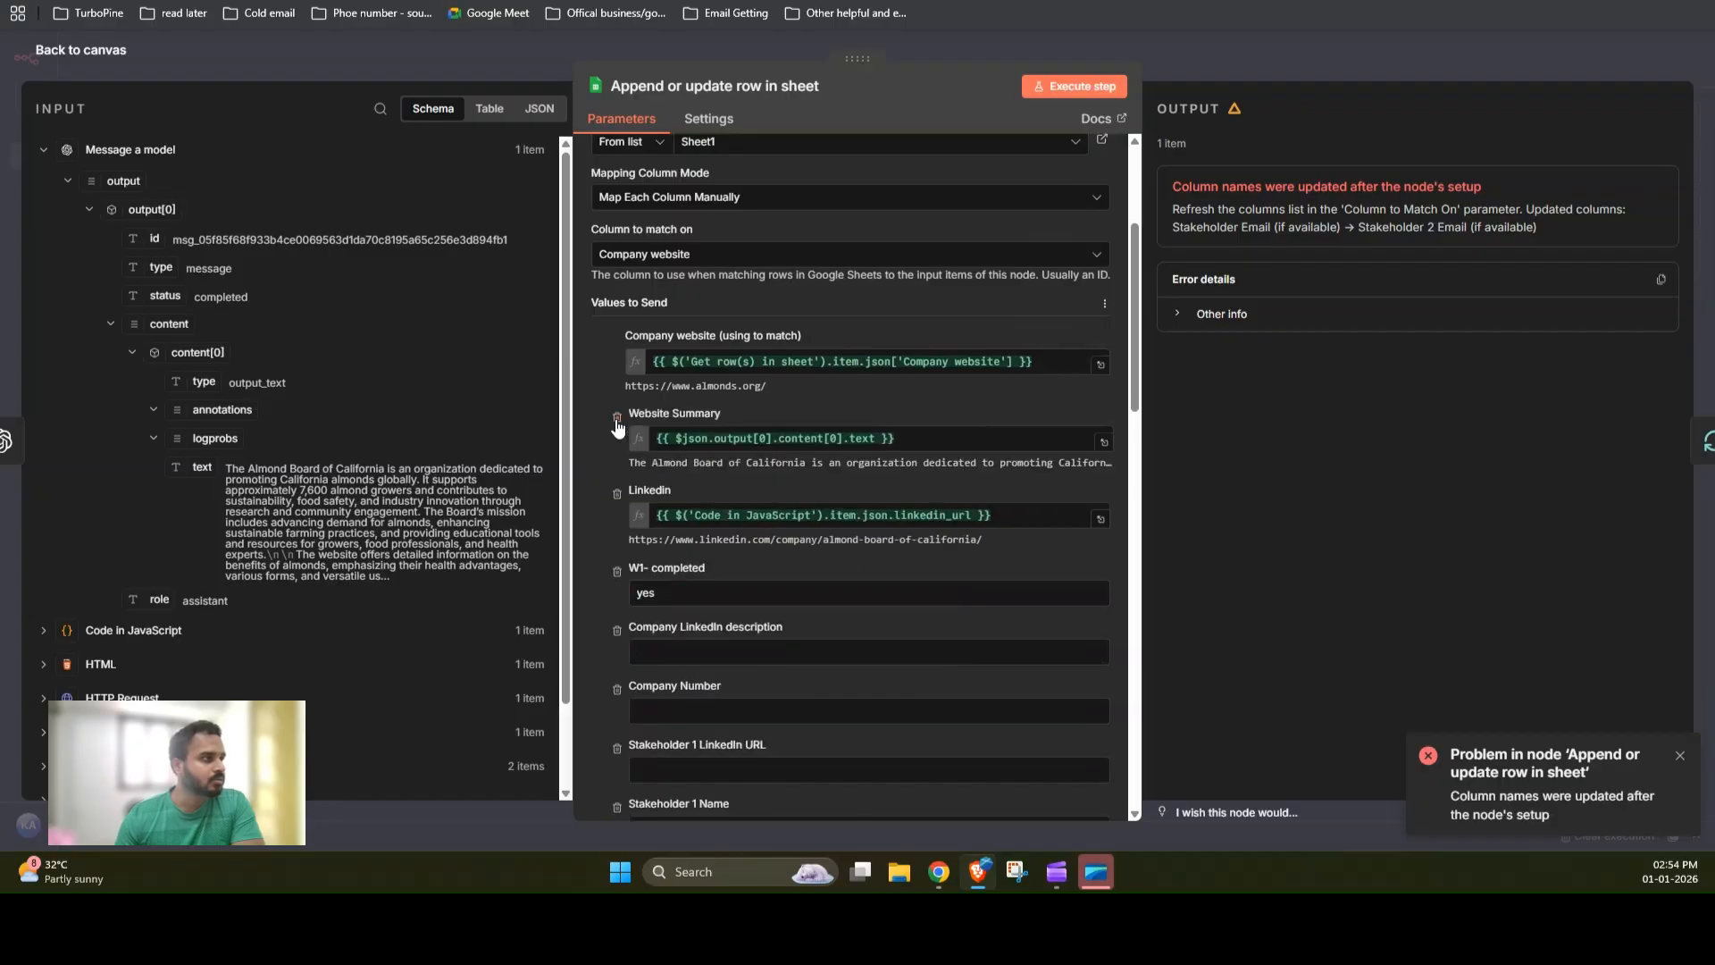
scroll(600, 623, down, 2)
click(617, 453)
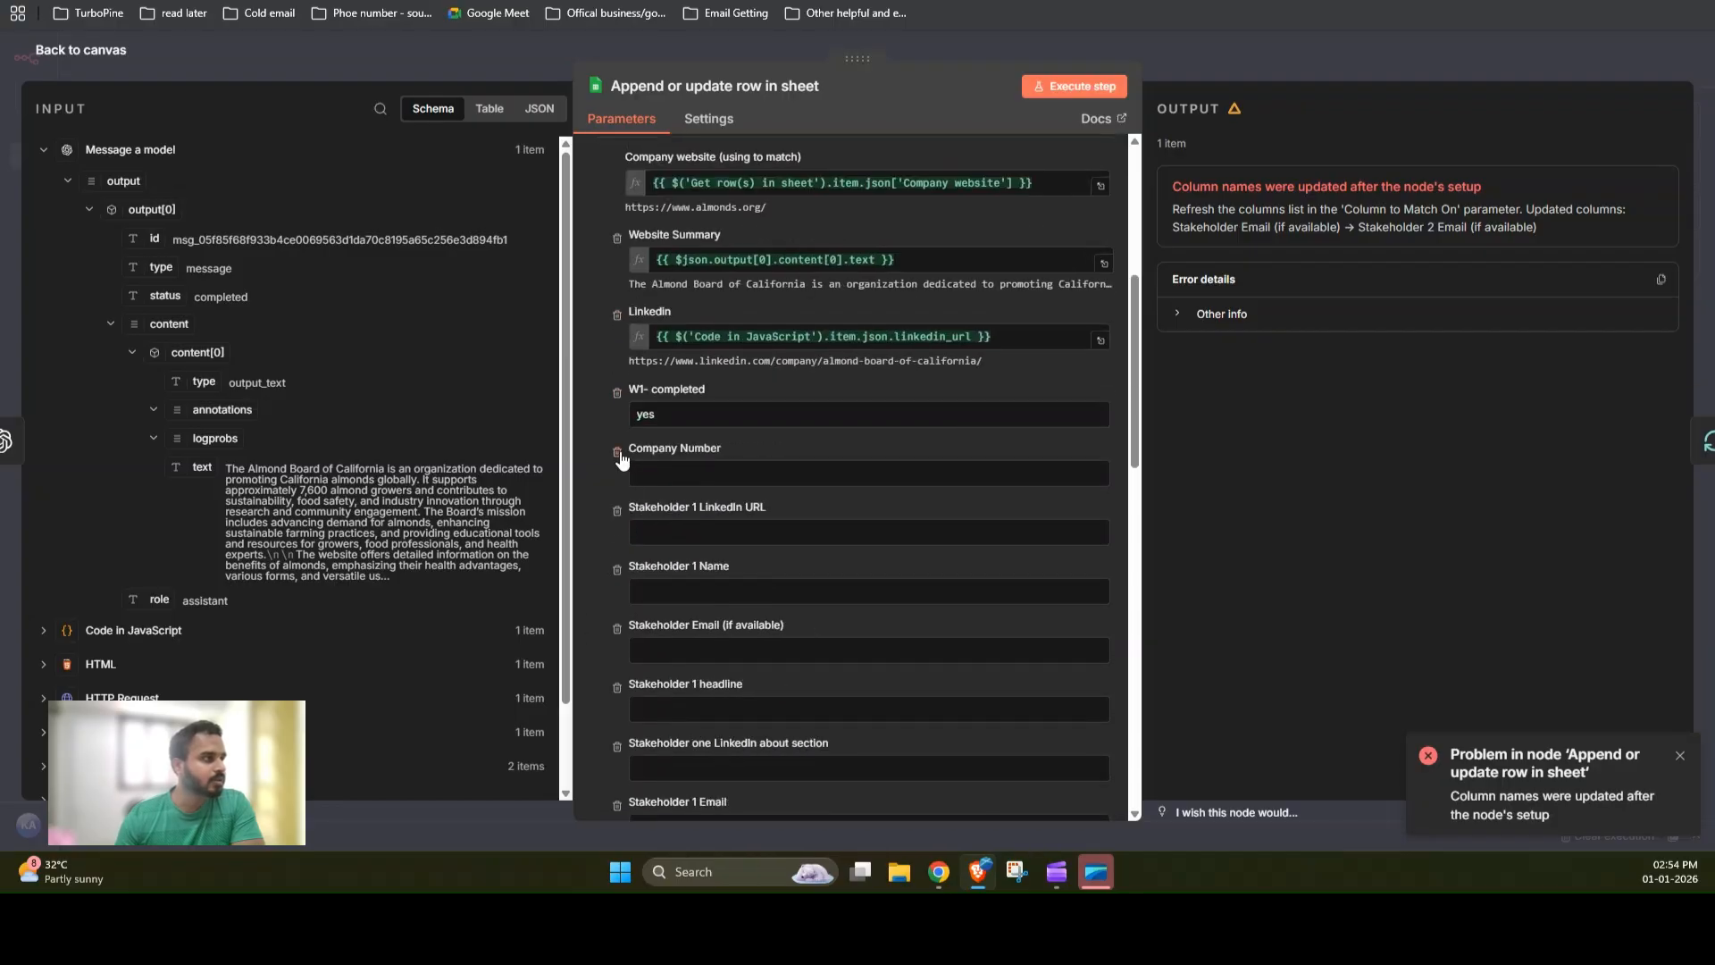
click(616, 453)
click(617, 453)
click(616, 453)
click(617, 453)
click(616, 452)
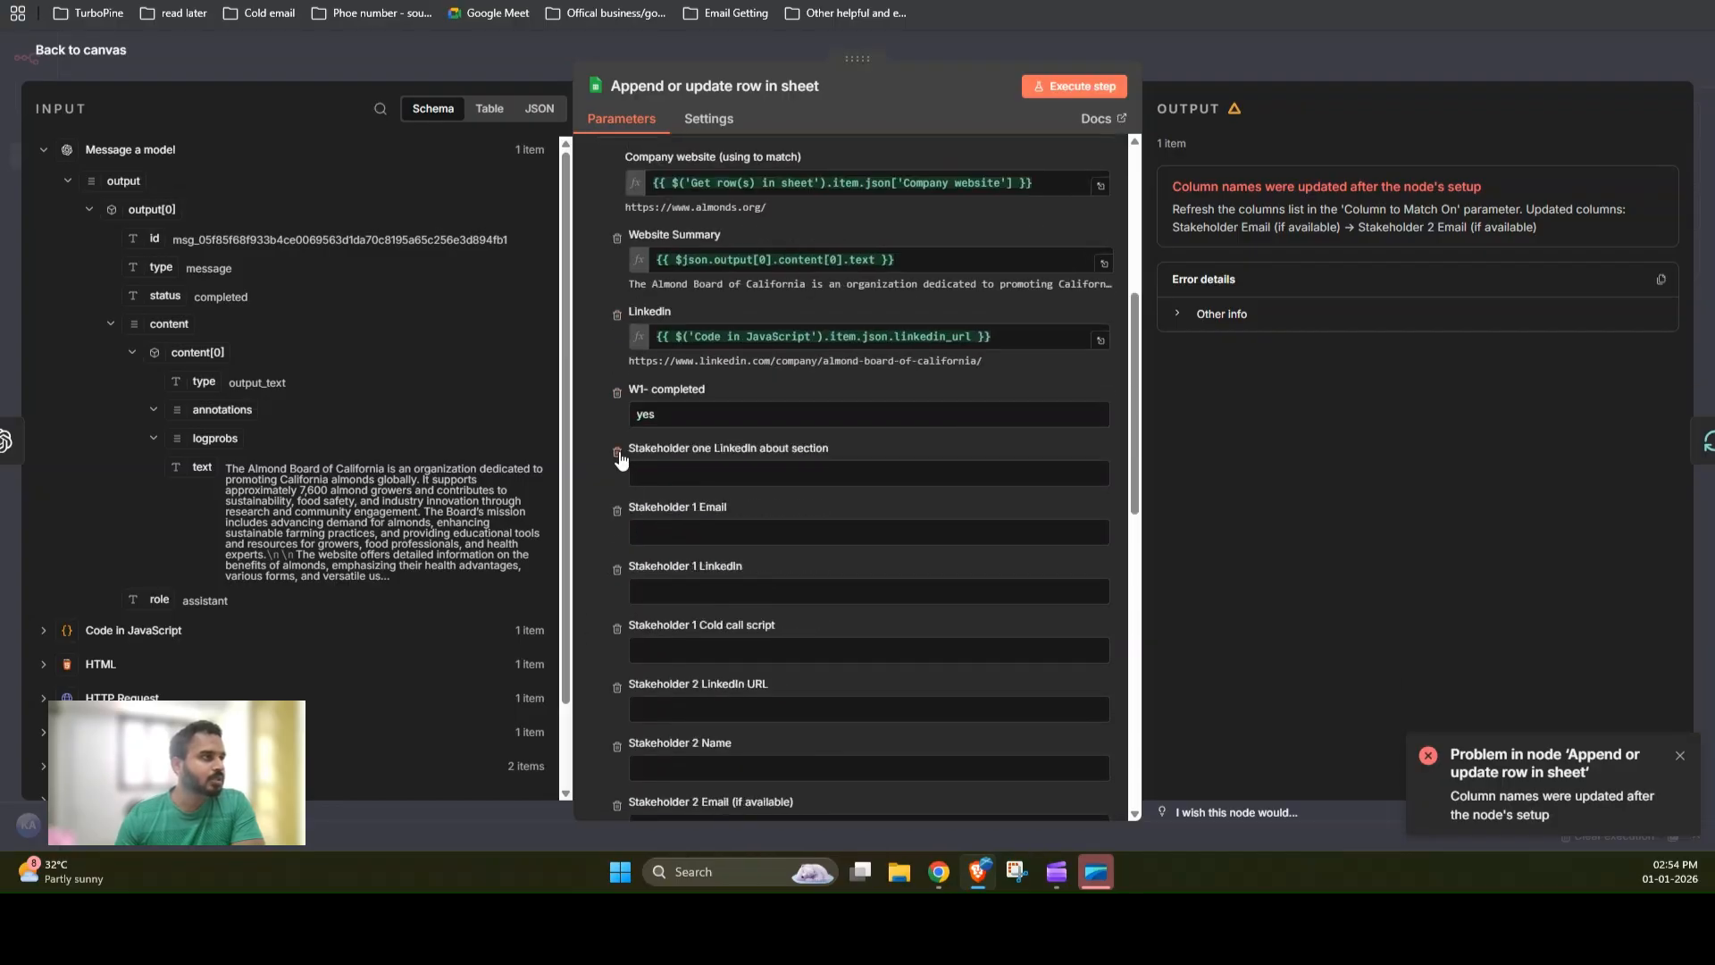
click(617, 453)
click(616, 453)
click(616, 452)
click(616, 452)
click(616, 453)
click(616, 452)
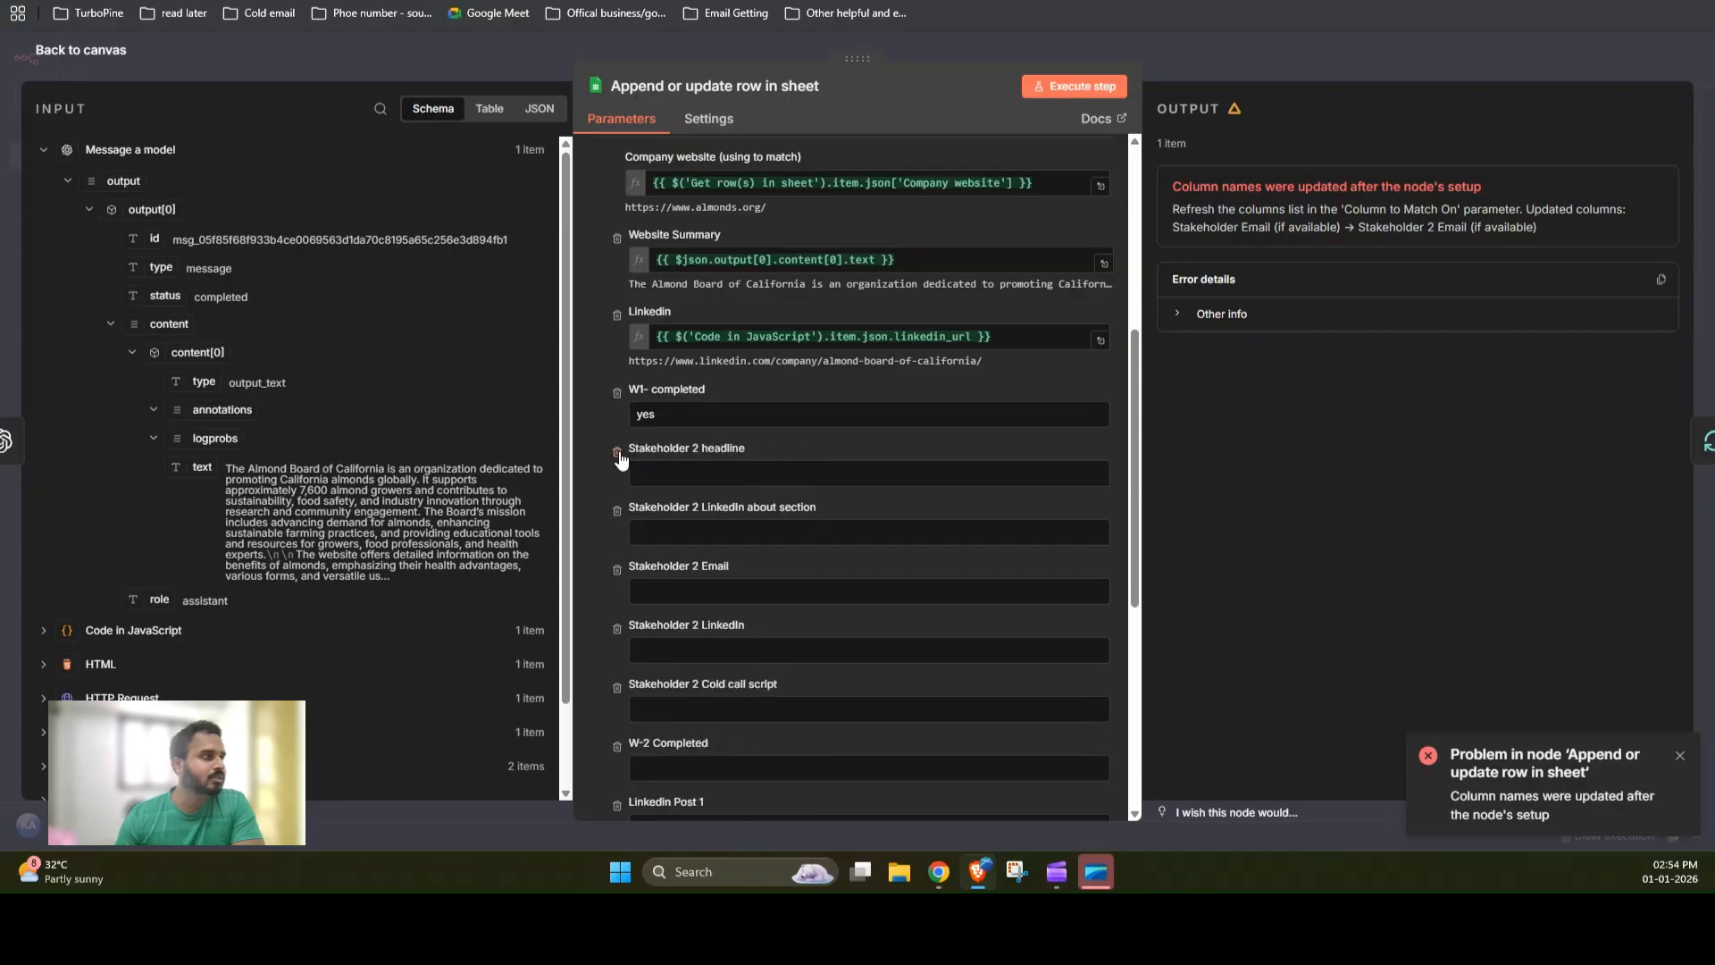
click(616, 453)
click(616, 453)
click(616, 453)
click(616, 453)
click(616, 453)
click(617, 453)
click(616, 453)
click(616, 453)
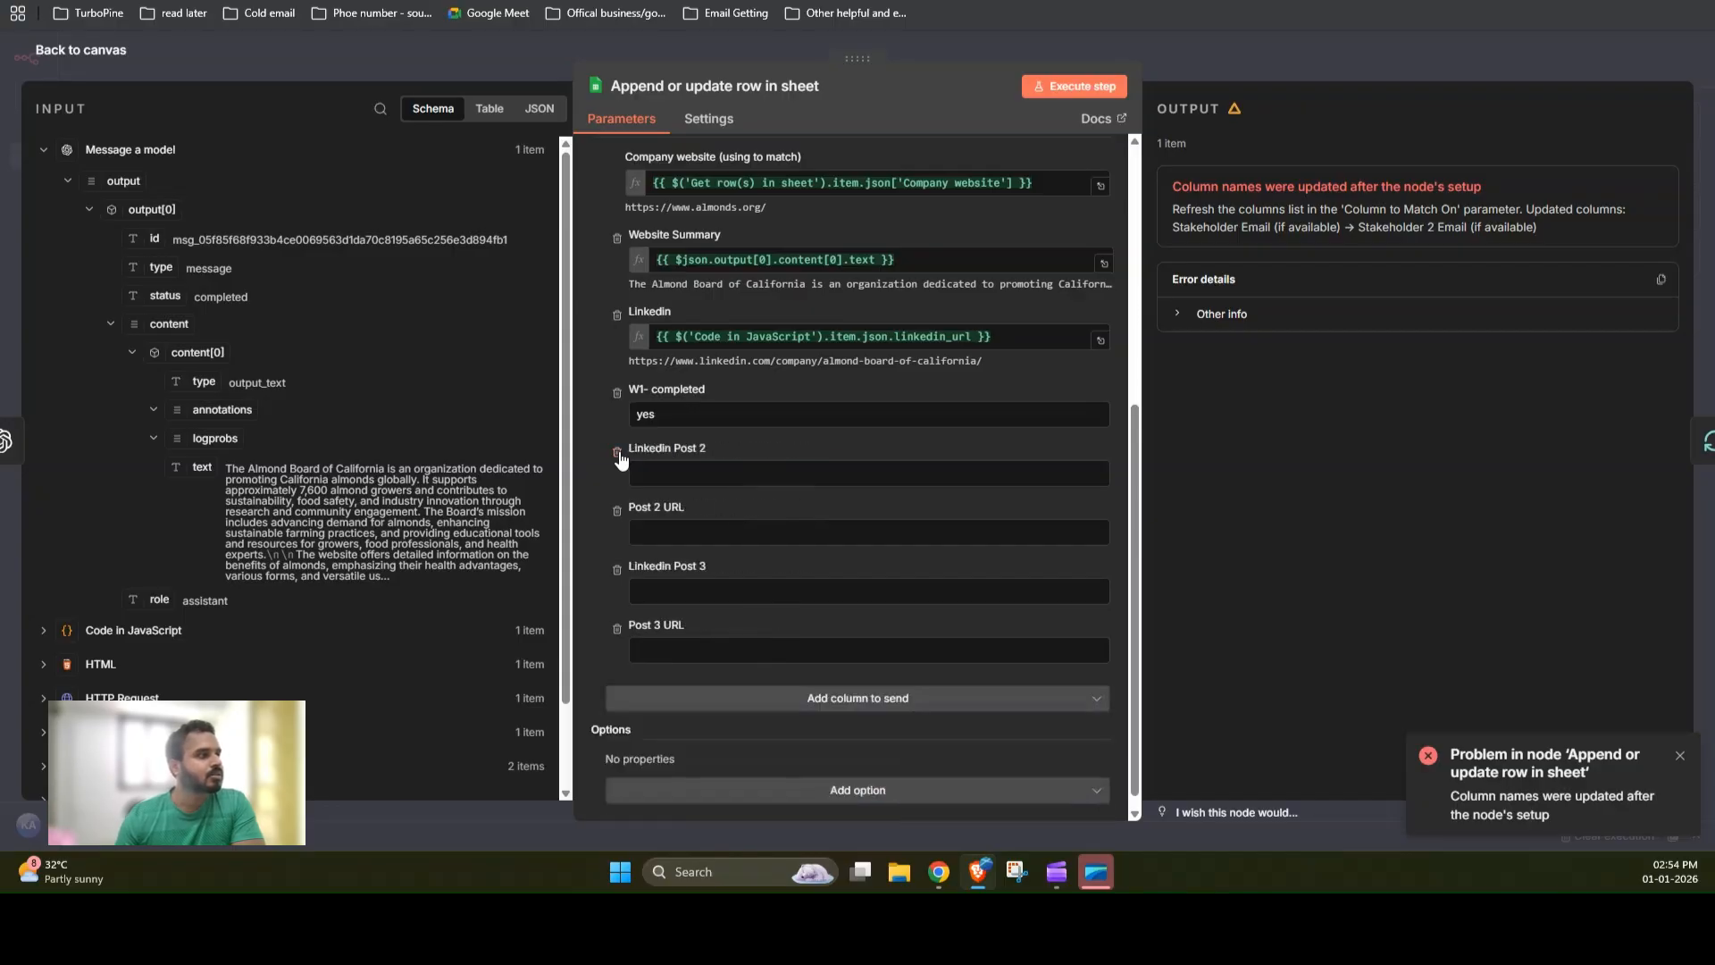
click(616, 452)
click(616, 496)
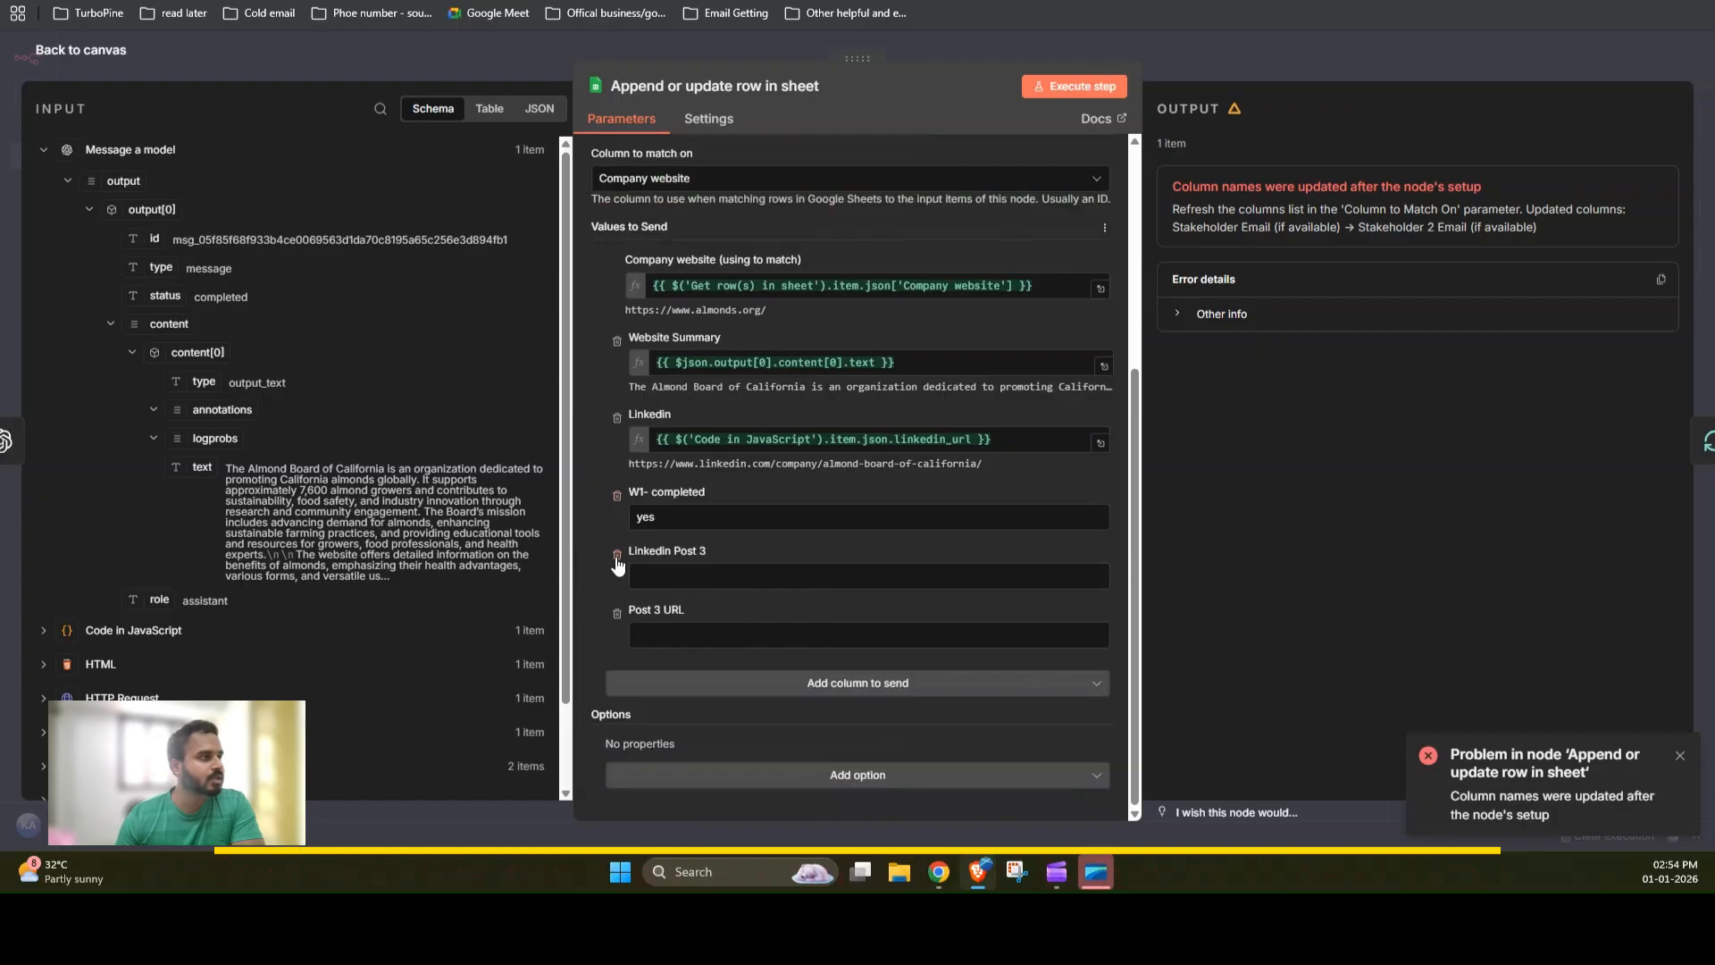
click(616, 555)
click(616, 613)
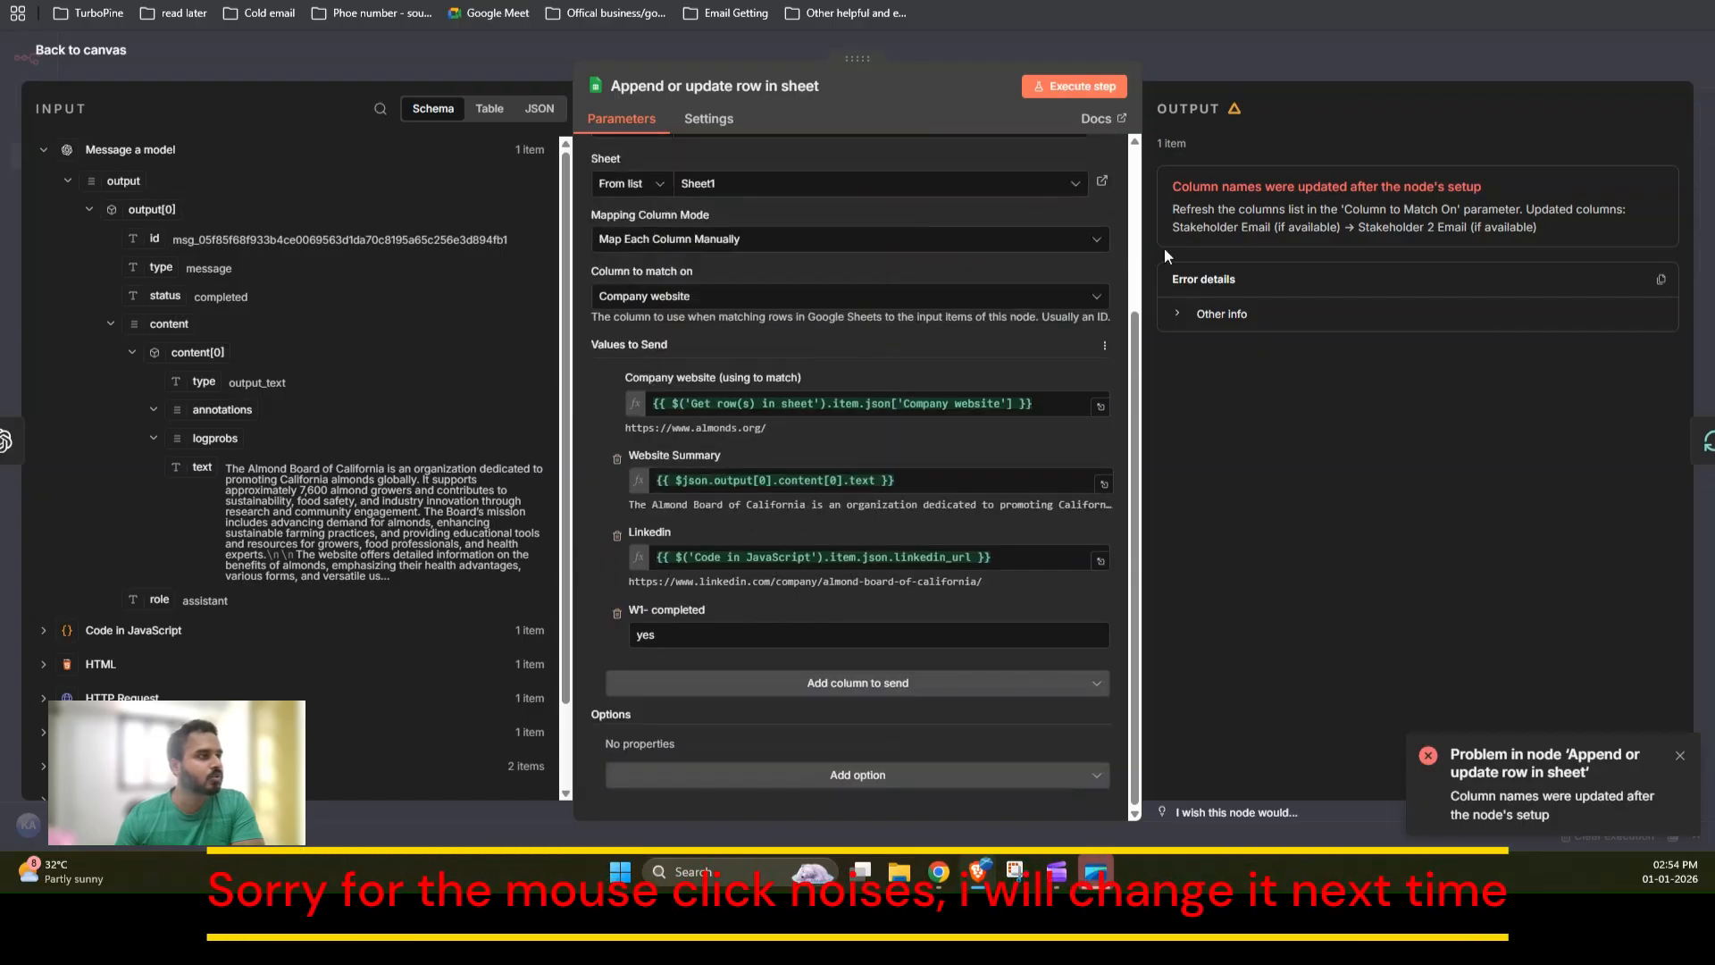
click(1227, 43)
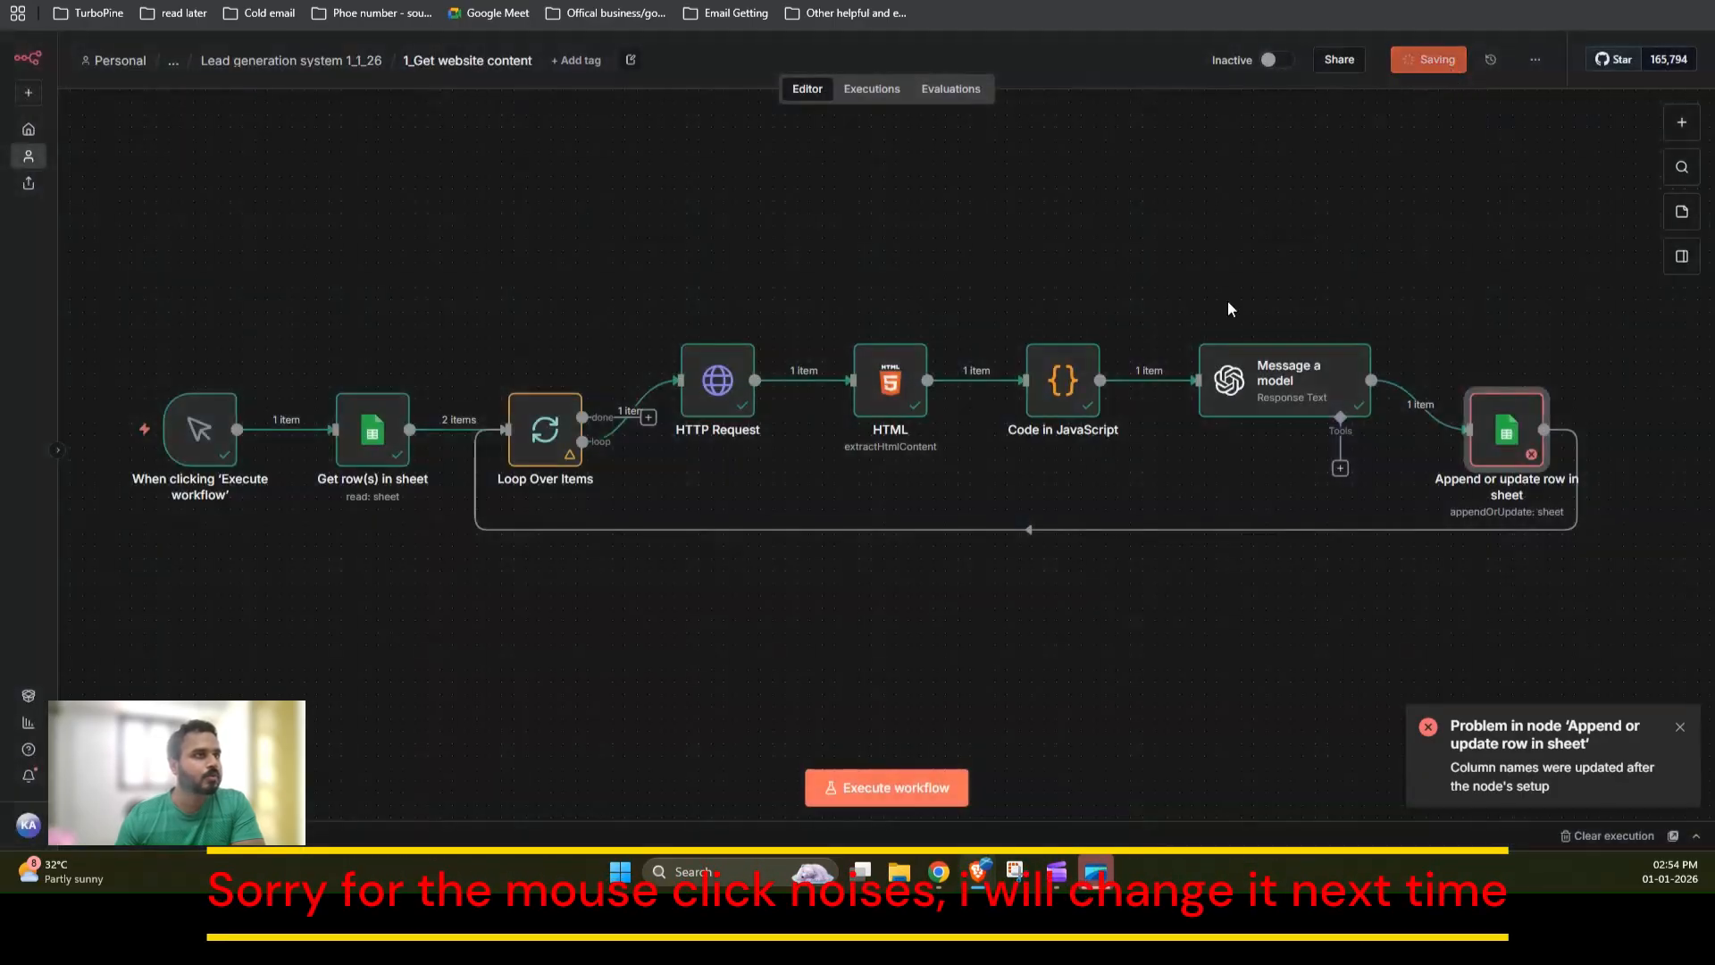
Step: Run the workflow again
click(897, 788)
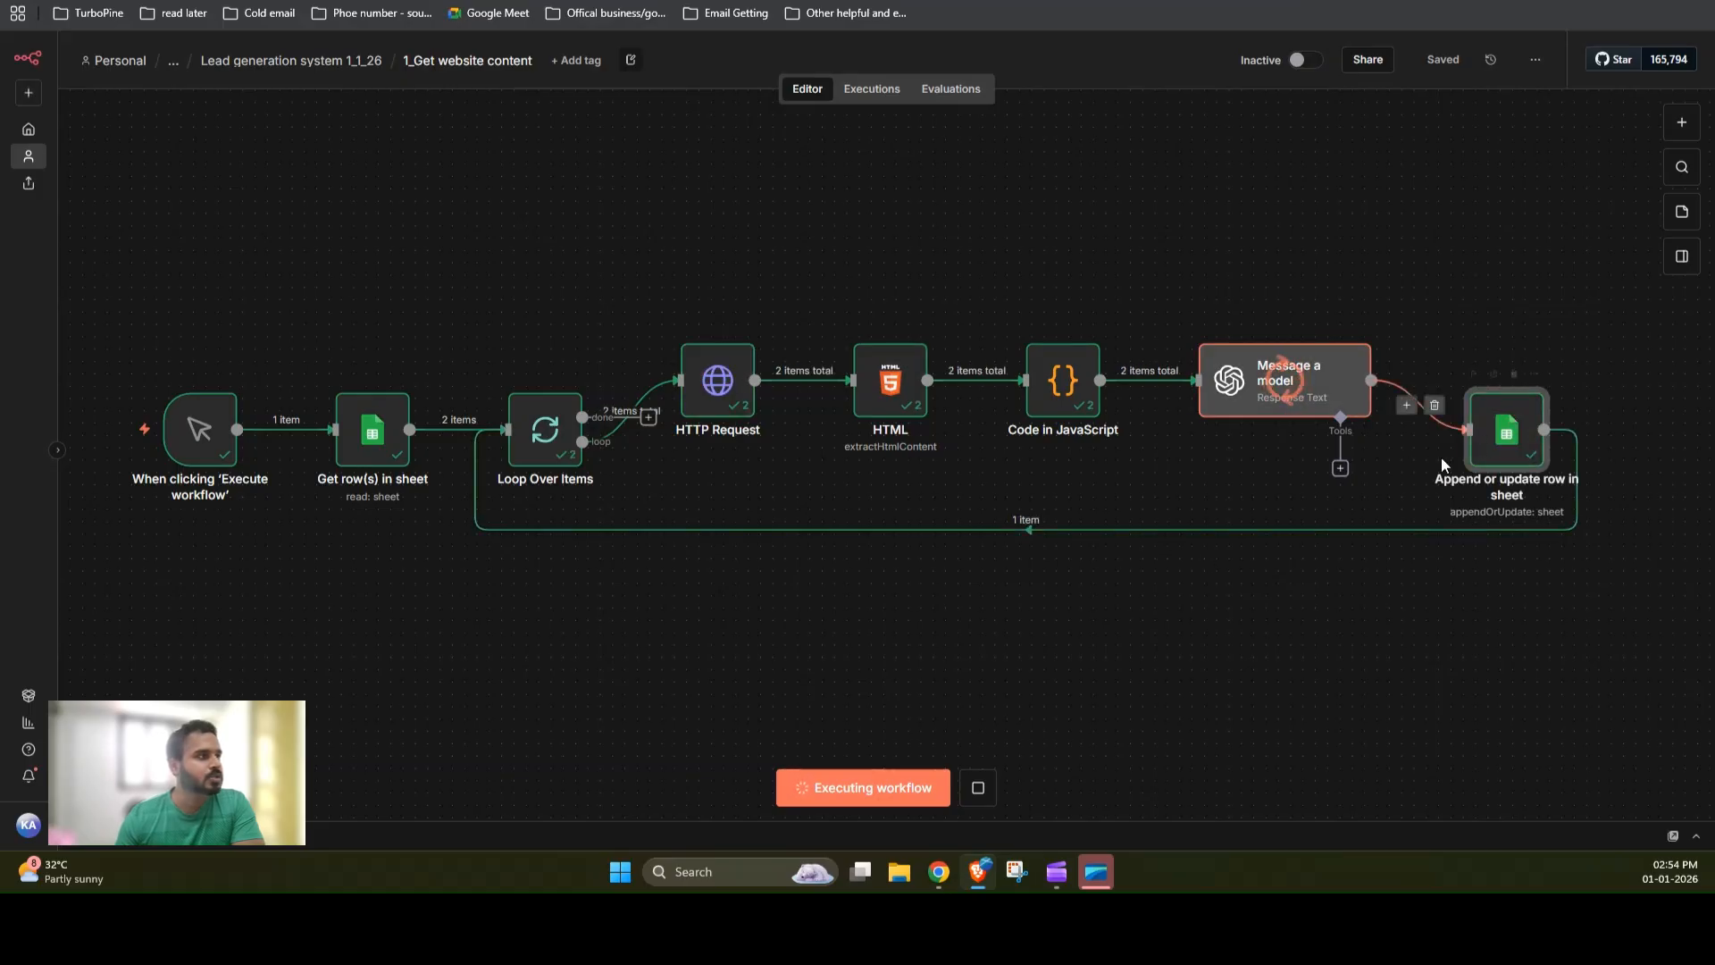
Step: Switch to the spreadsheet and review the Website Summary, Linkedin and W1- completed values written for both company rows
key(ctrl+Tab)
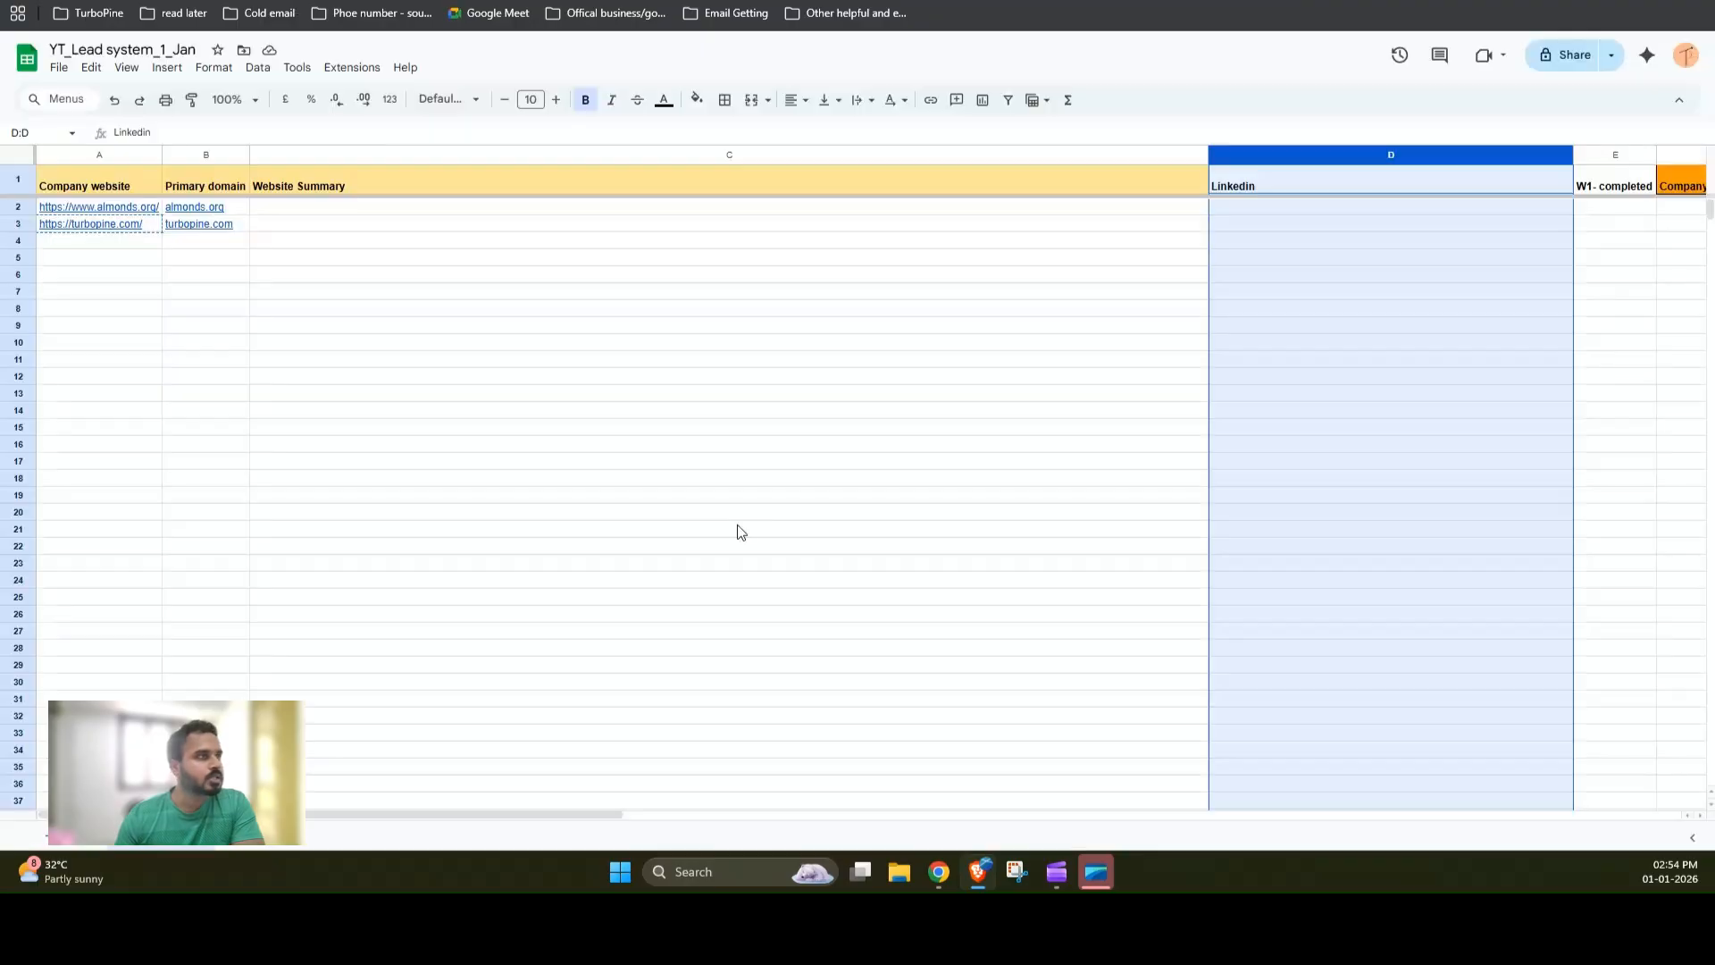
click(430, 288)
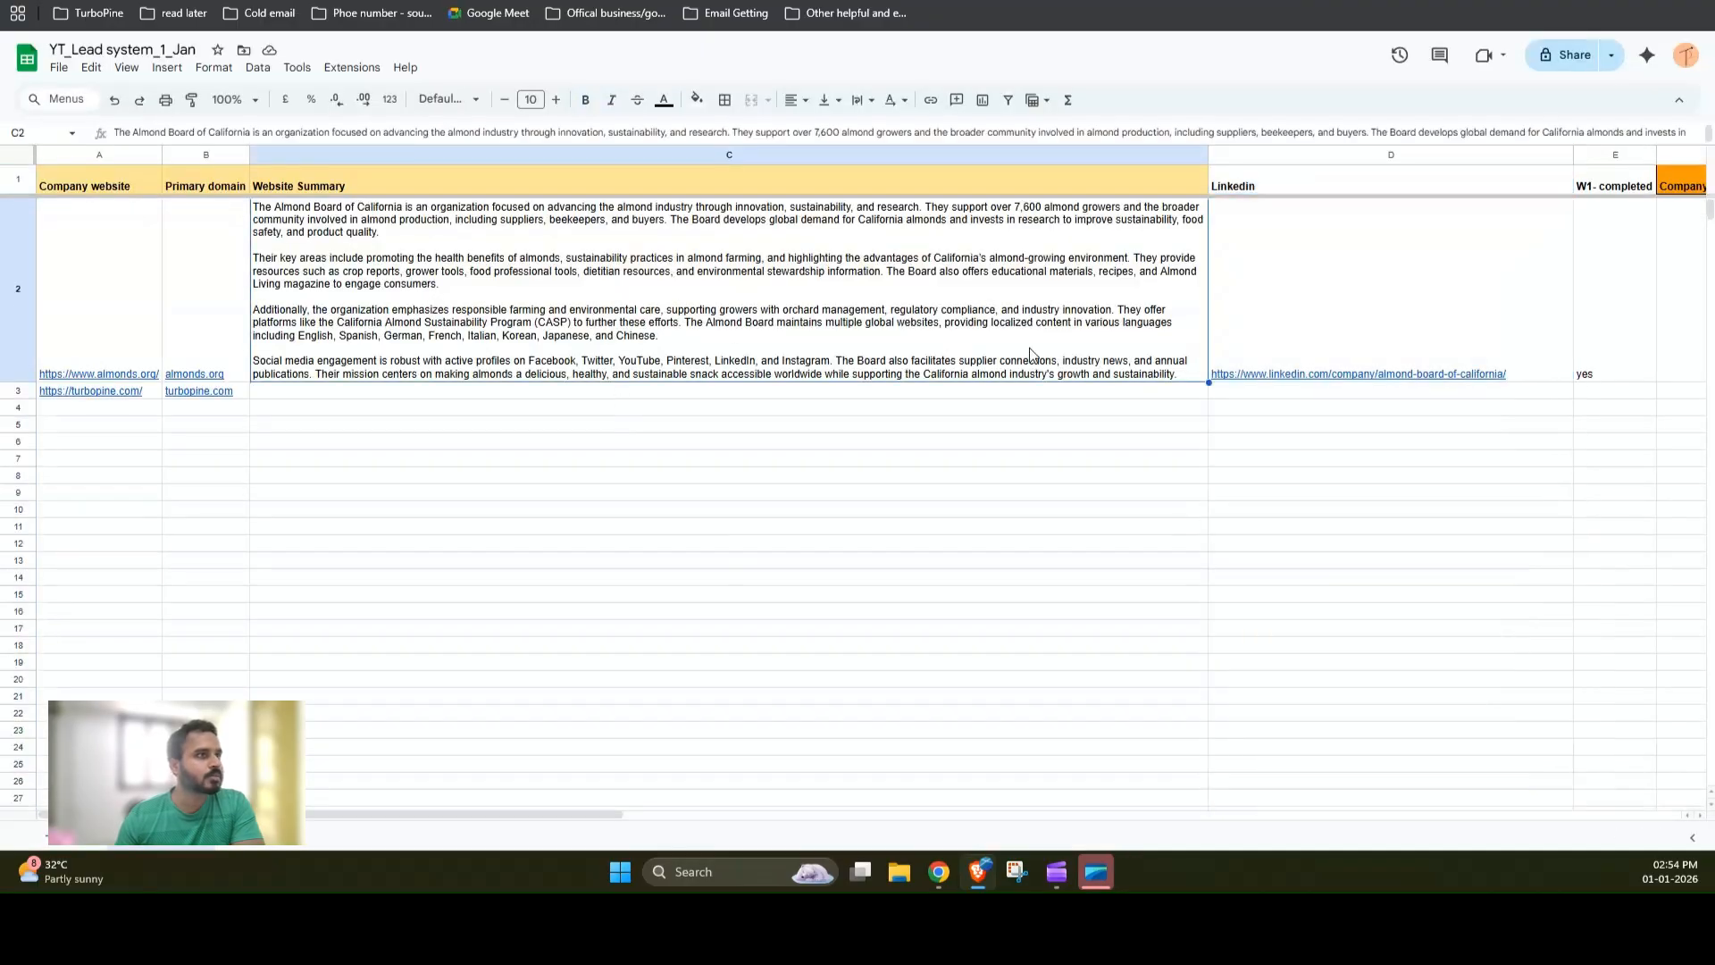
click(1476, 312)
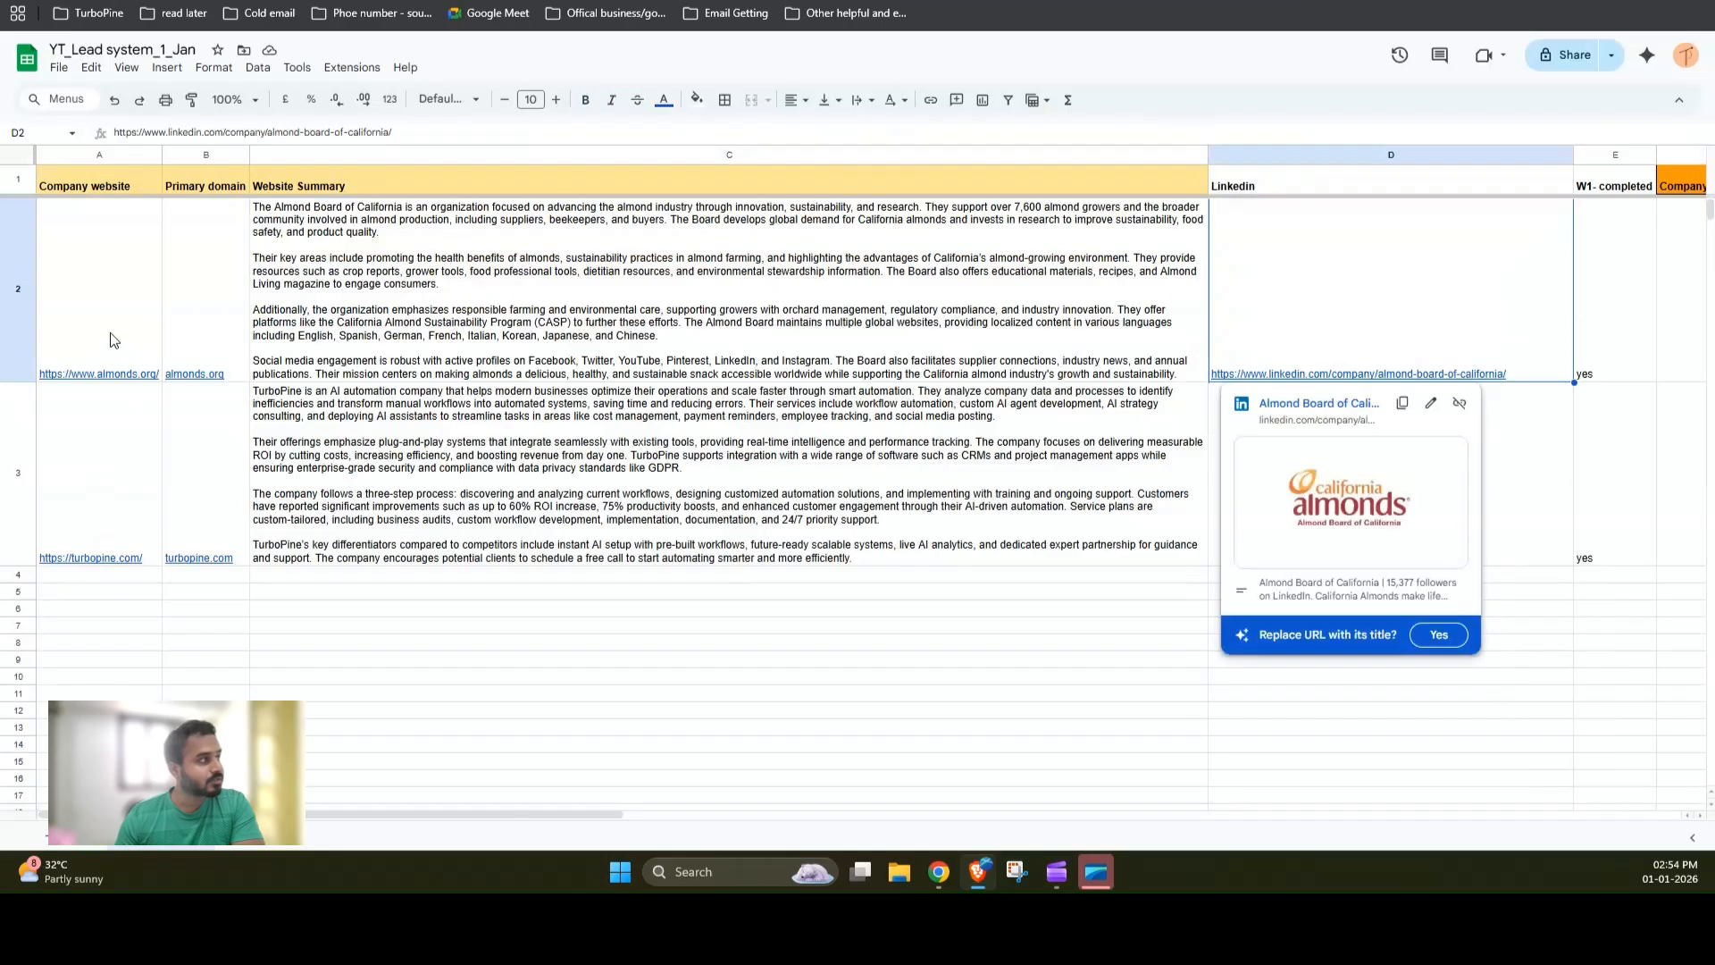
mouse_move(123, 337)
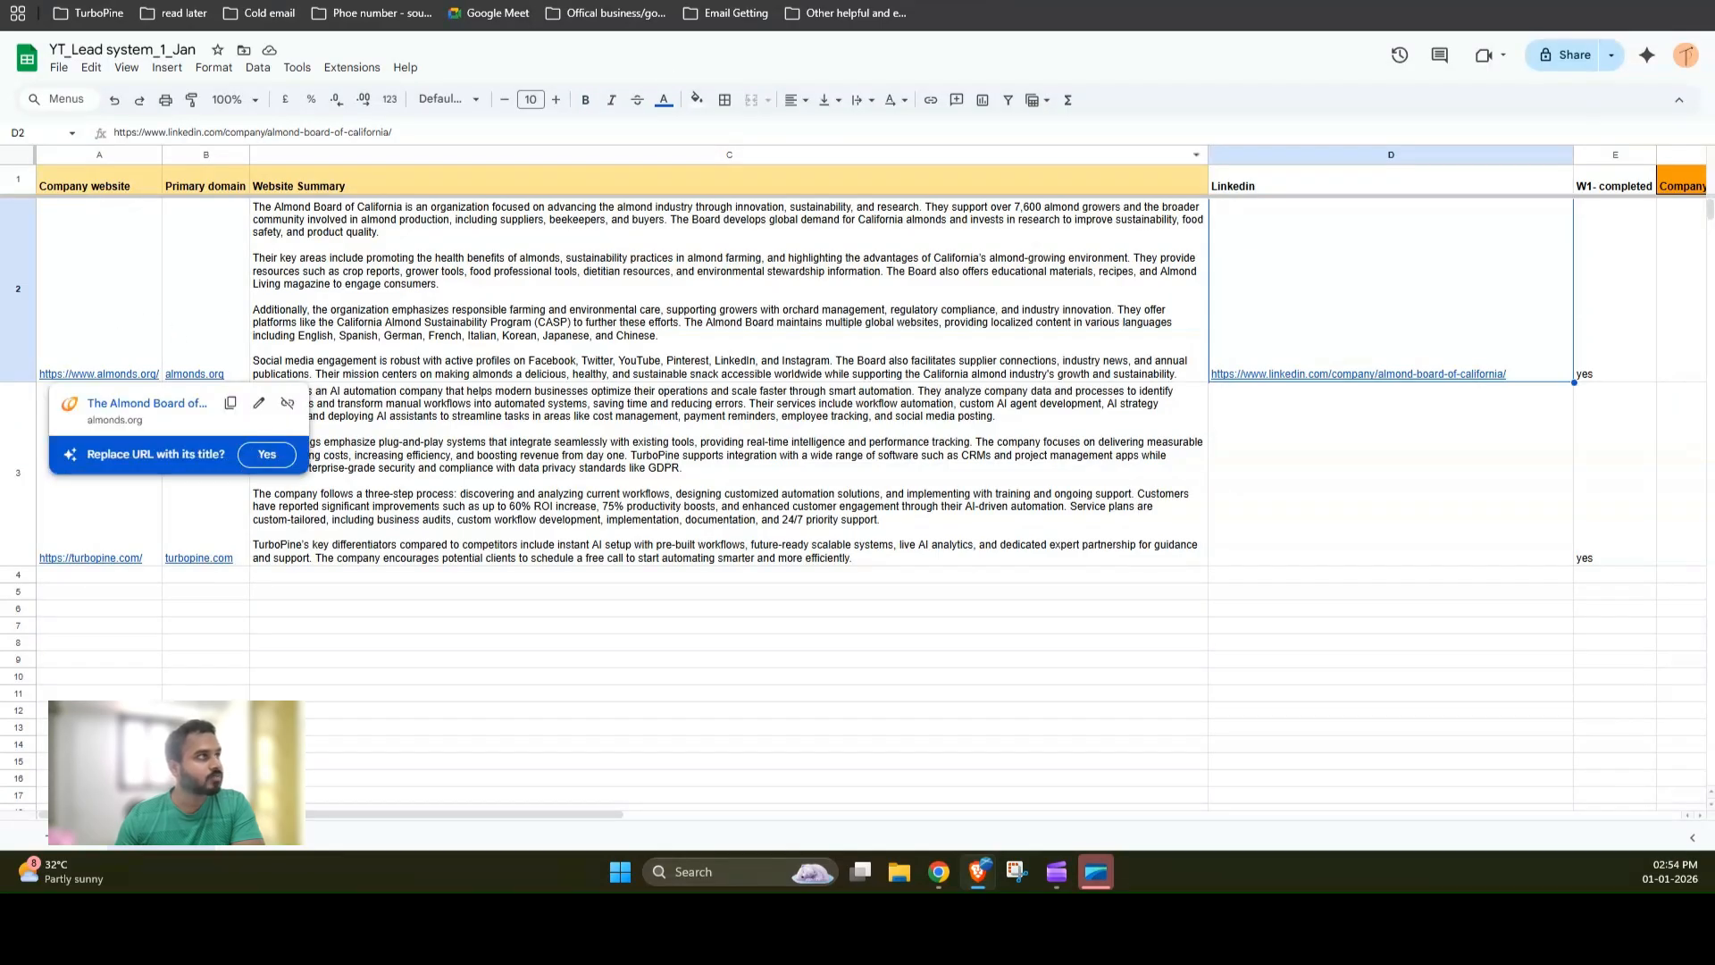
click(406, 2)
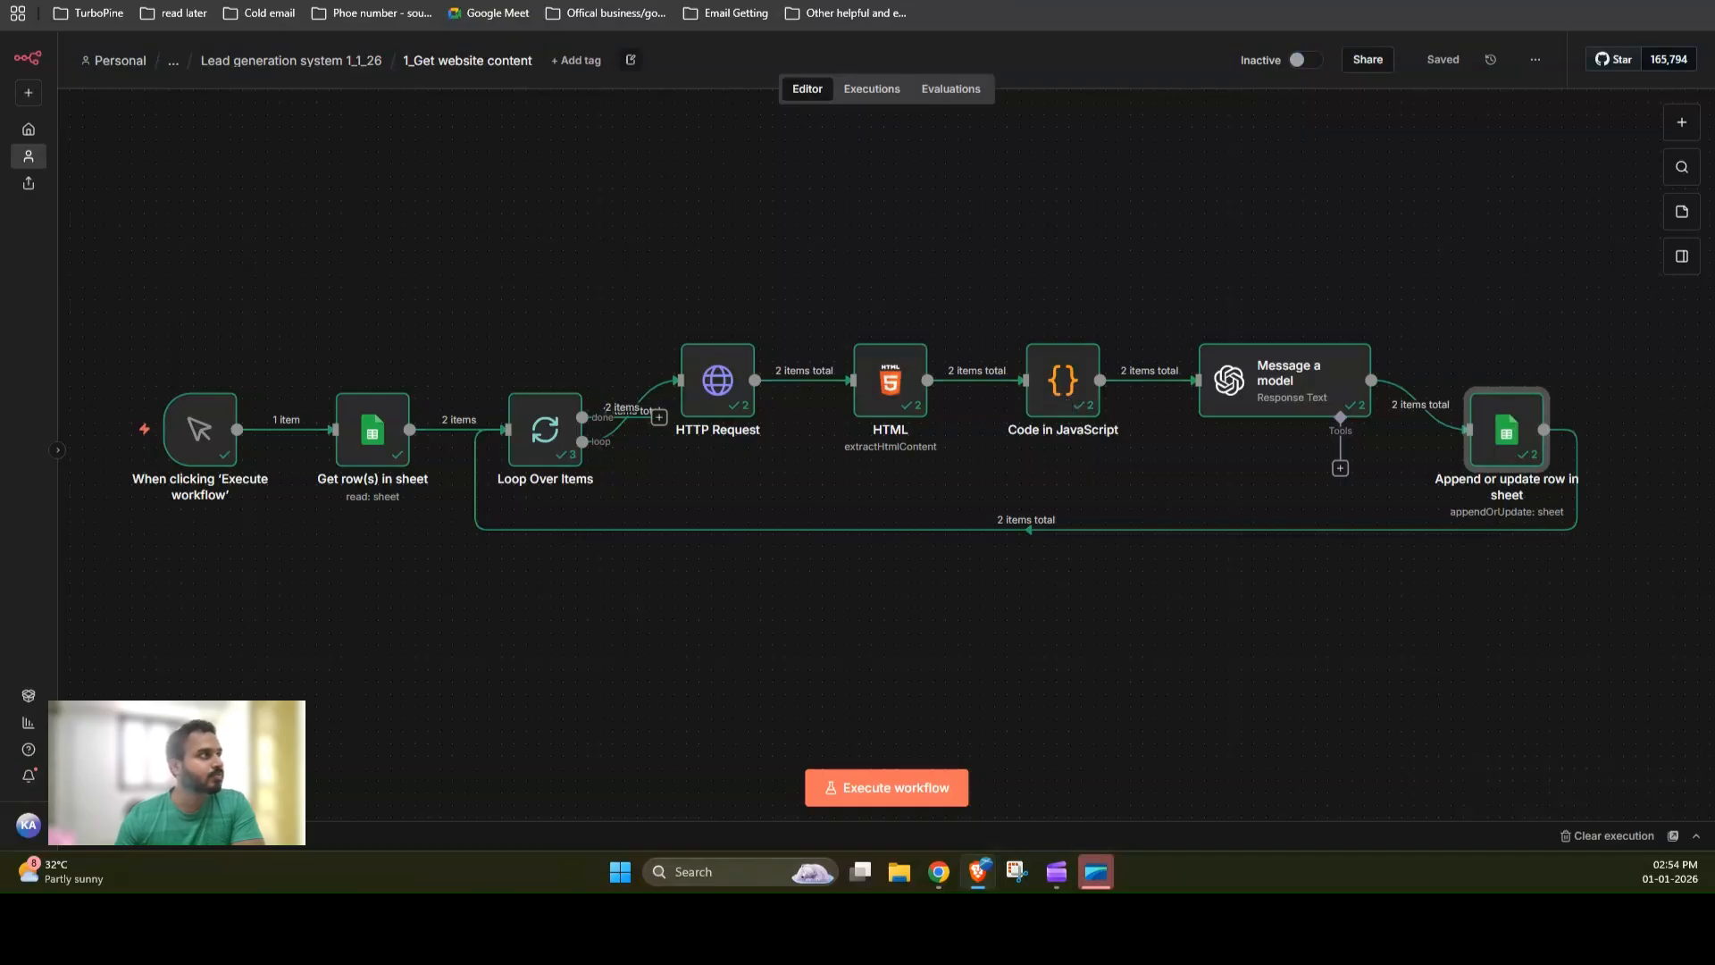
click(250, 2)
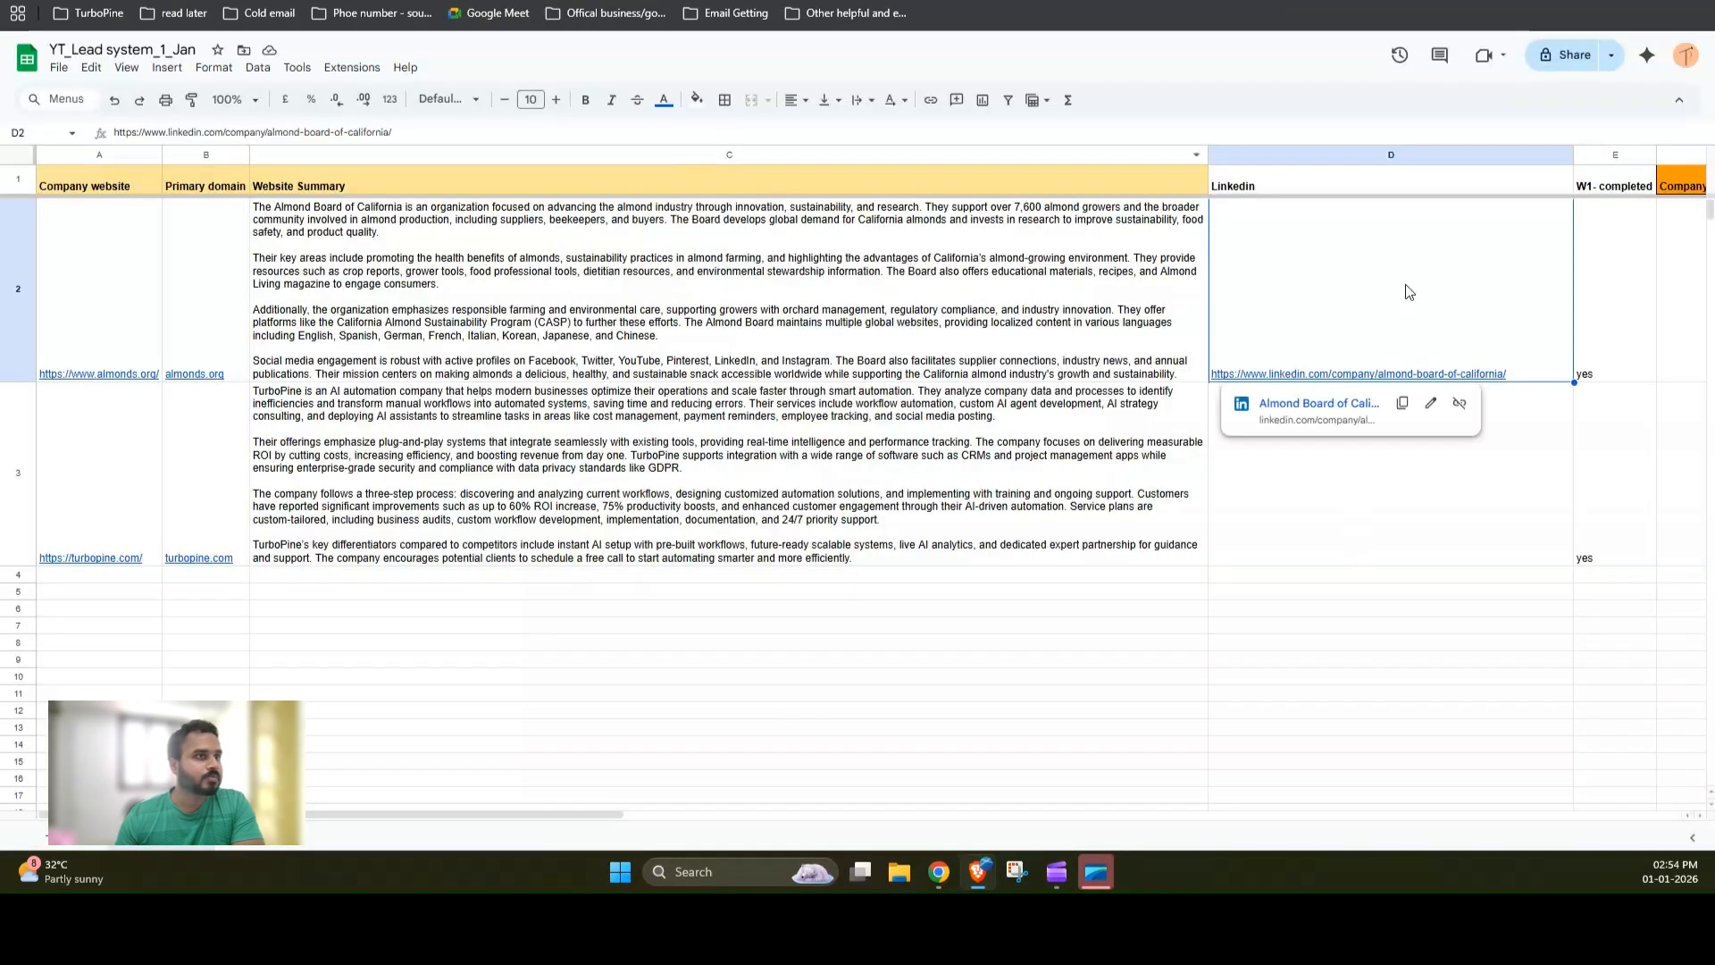
click(114, 533)
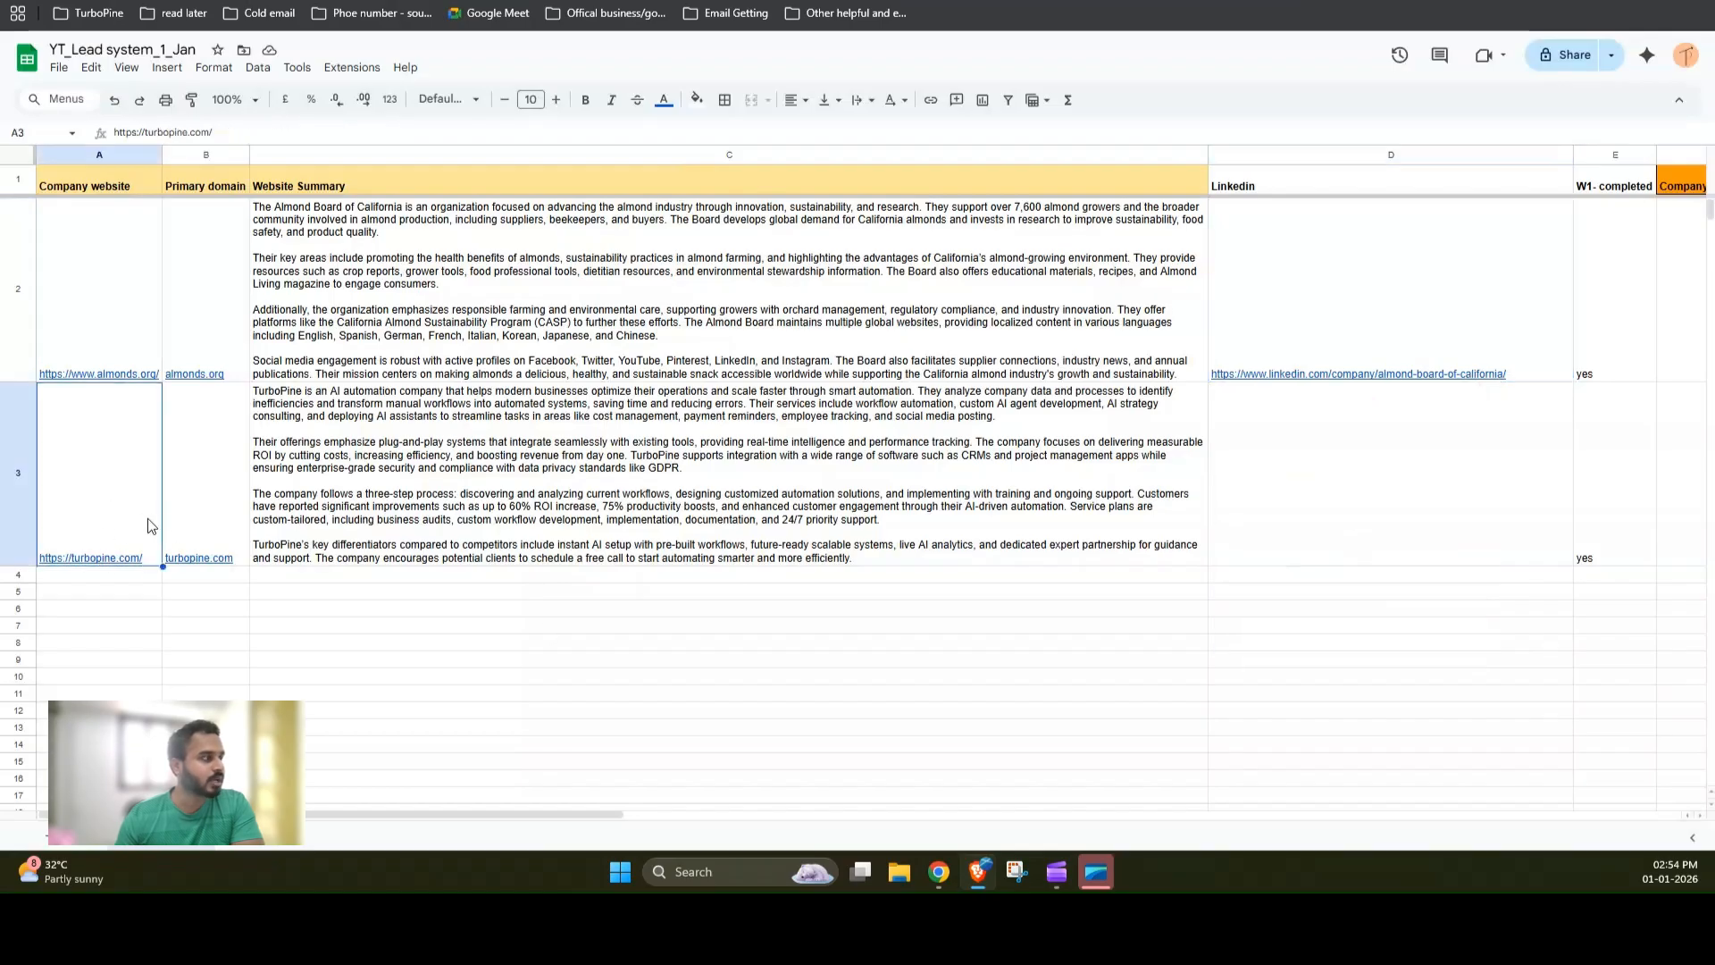
click(1332, 536)
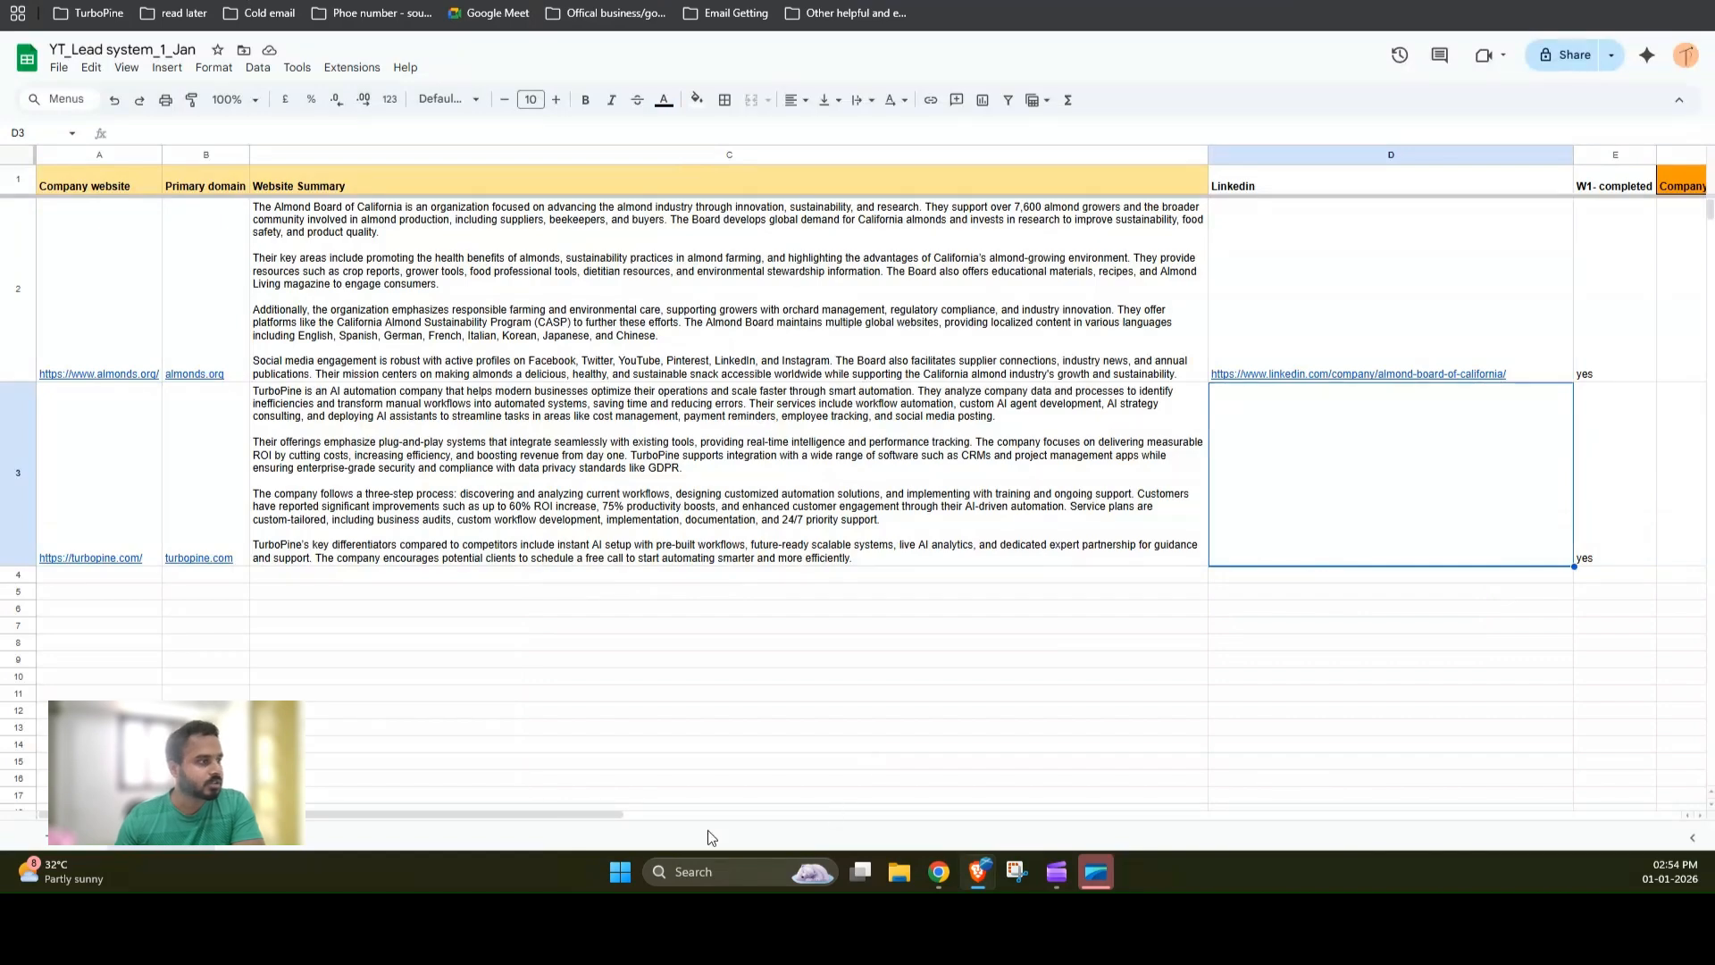
click(597, 157)
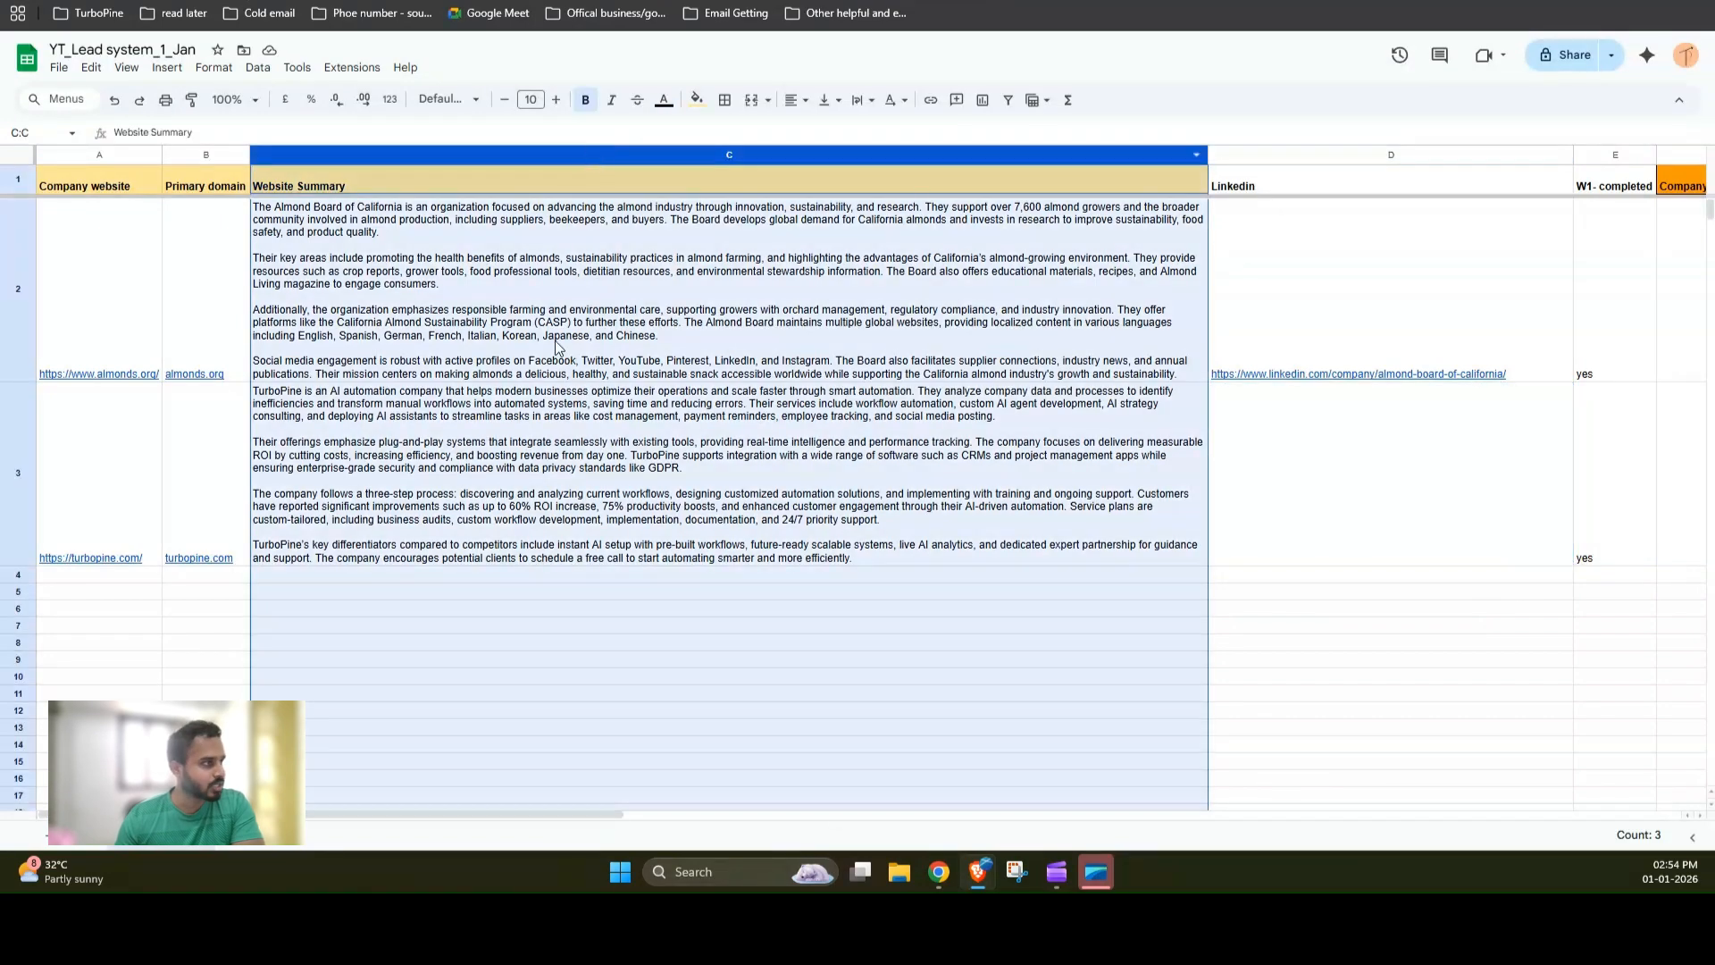
drag(459, 818, 616, 822)
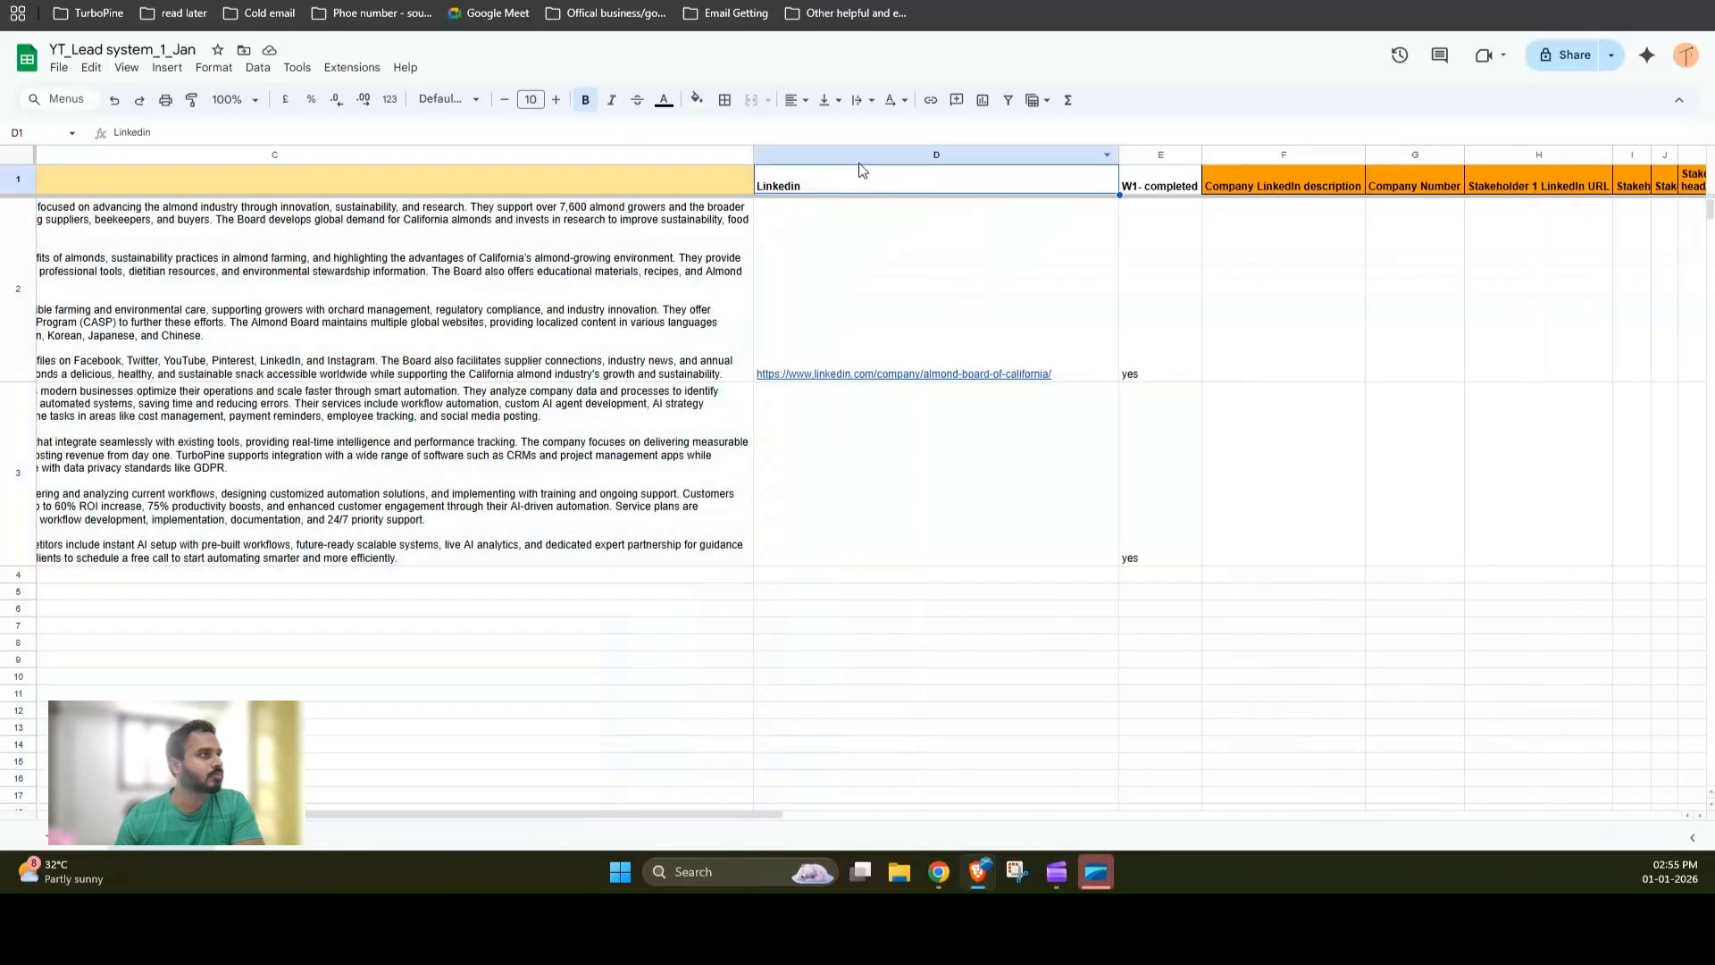
click(859, 159)
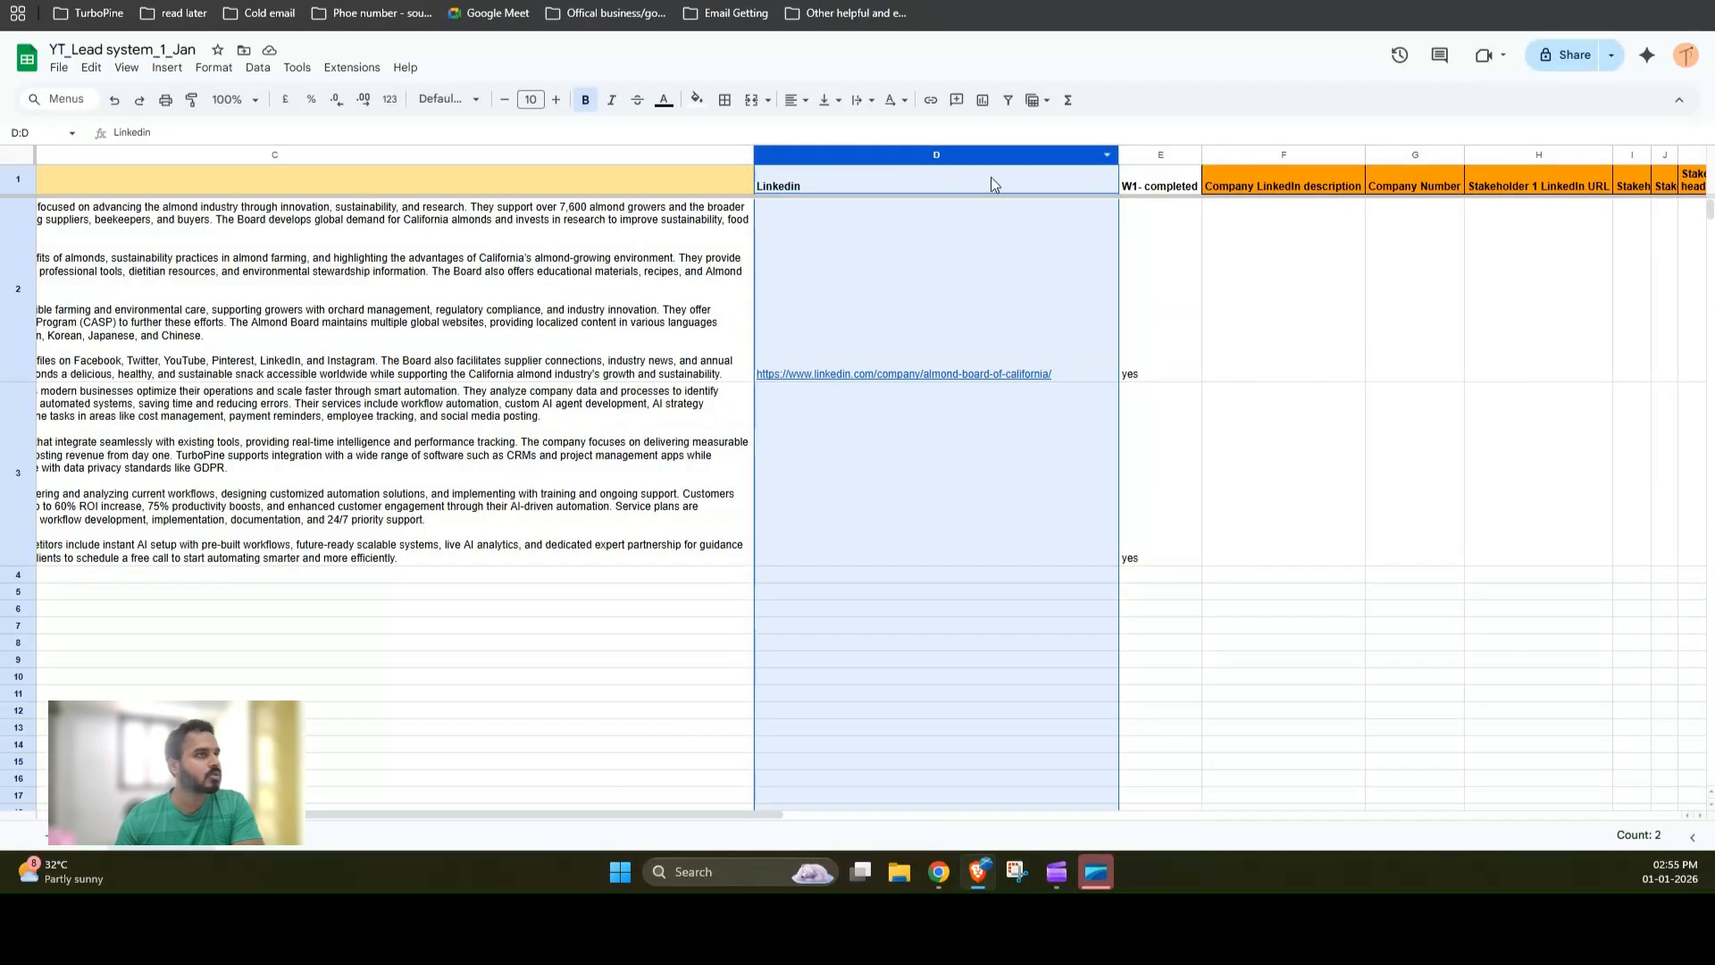
click(1138, 157)
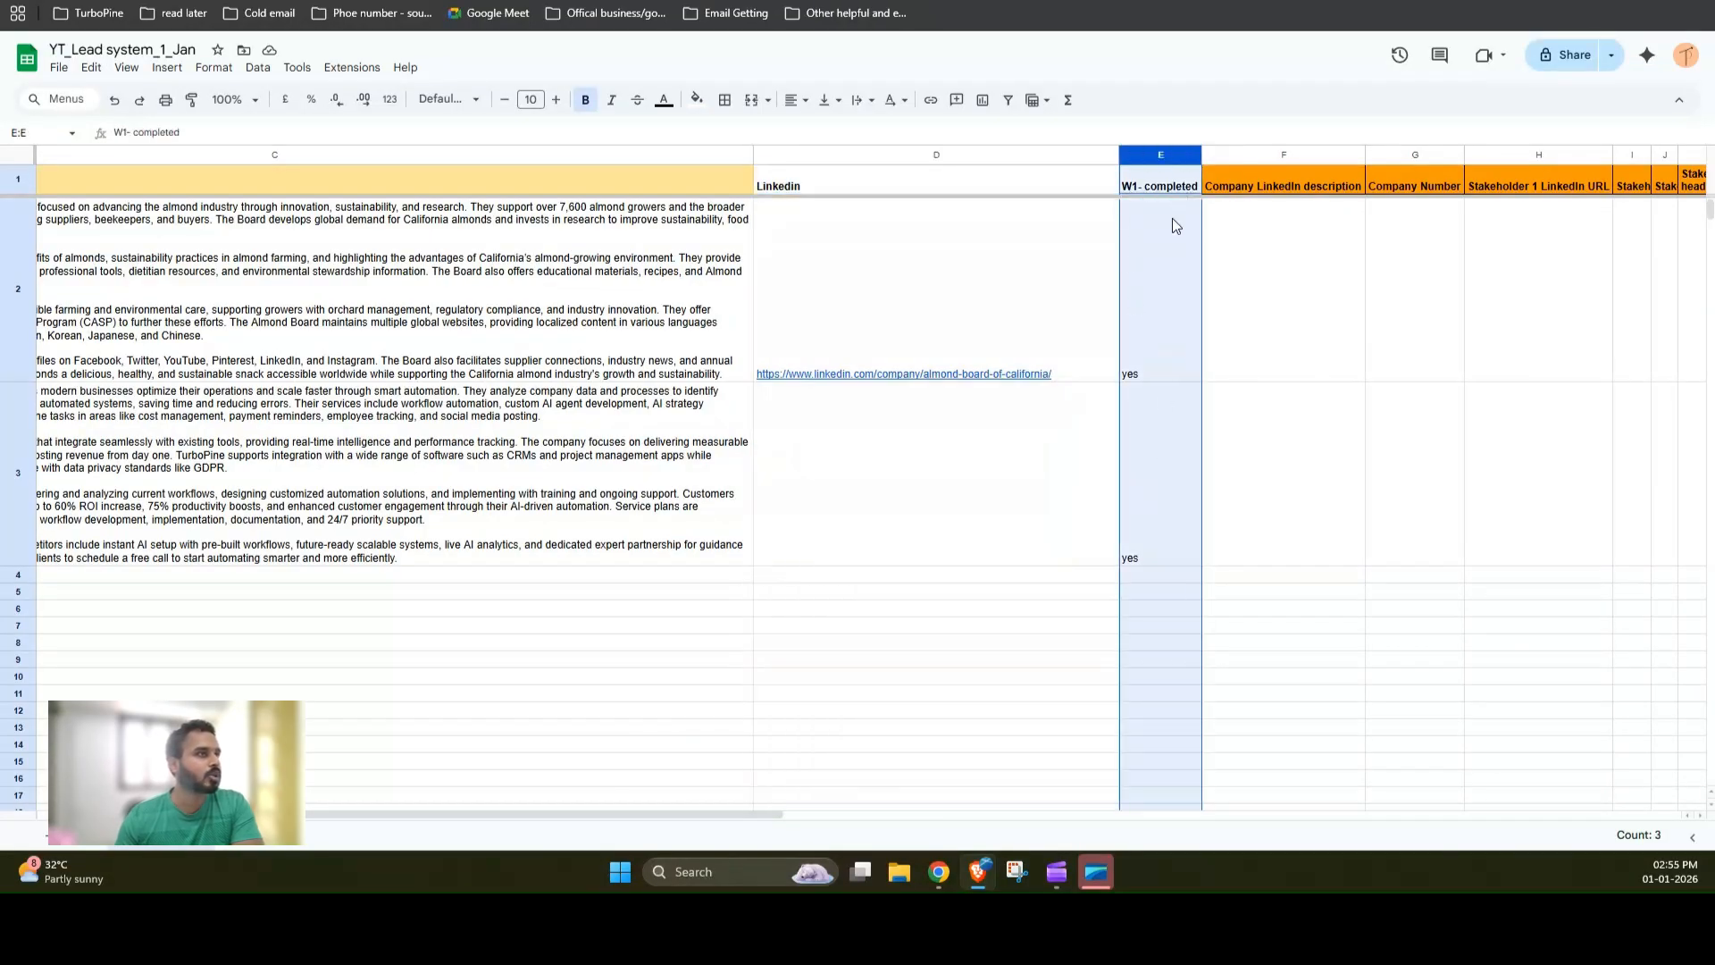
Step: Switch to the 2_LinkedIn content workflow and look over its node layout
click(402, 2)
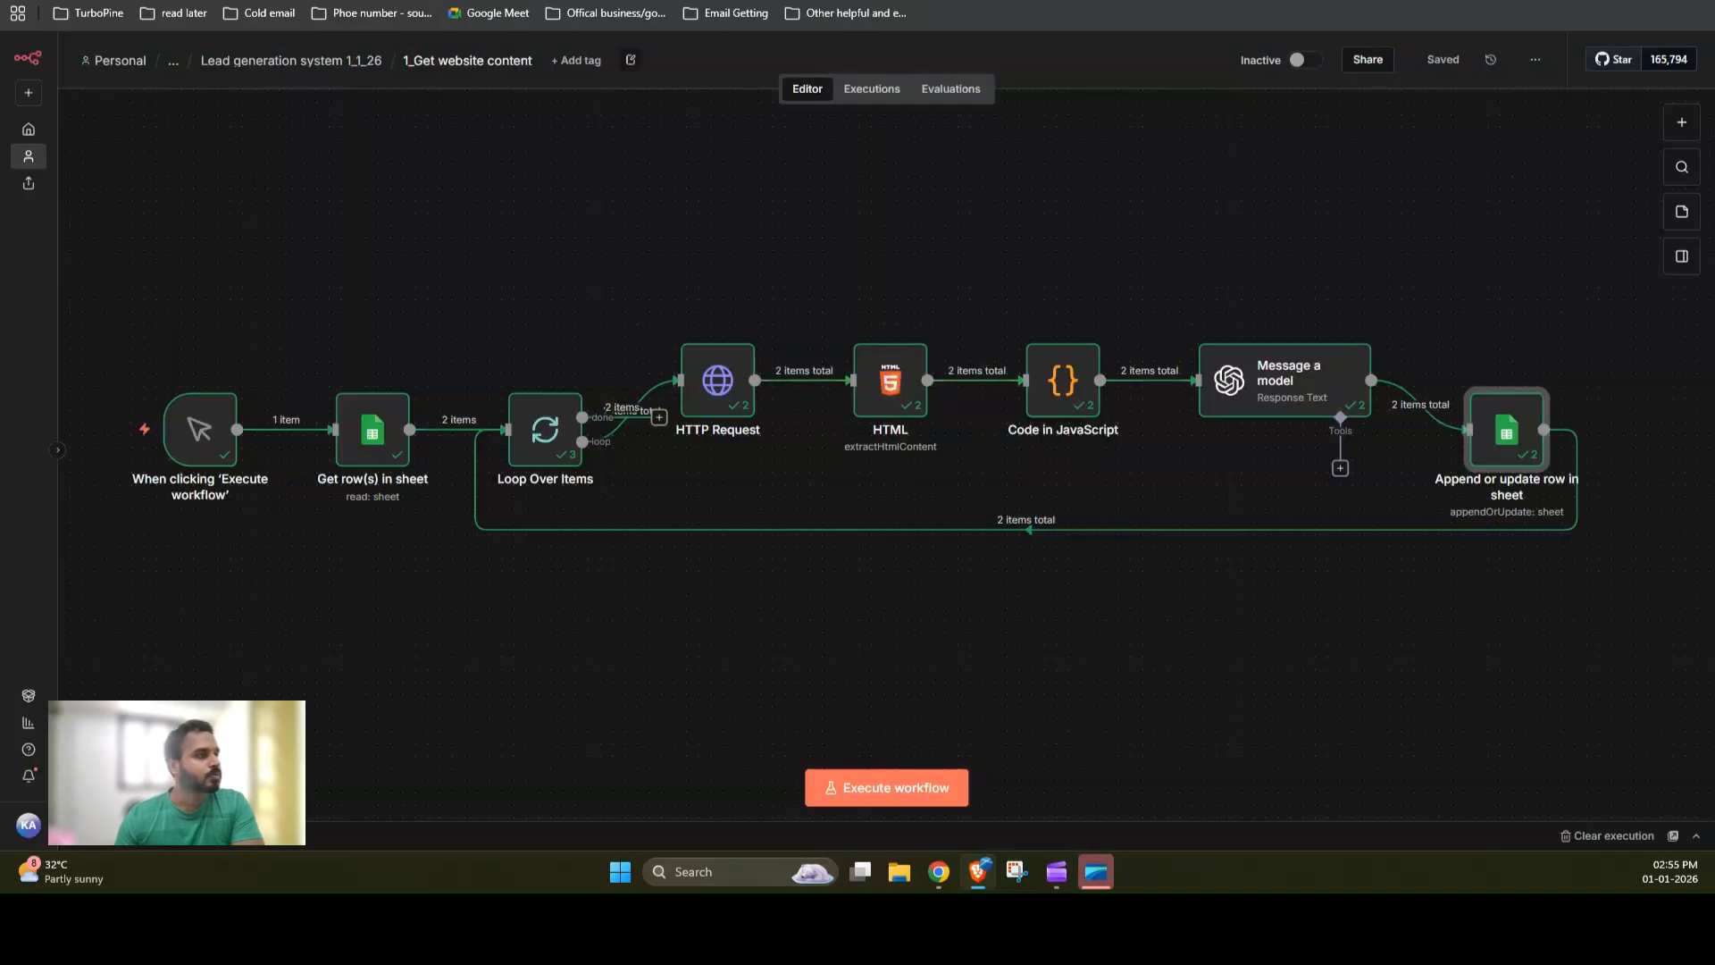
click(402, 2)
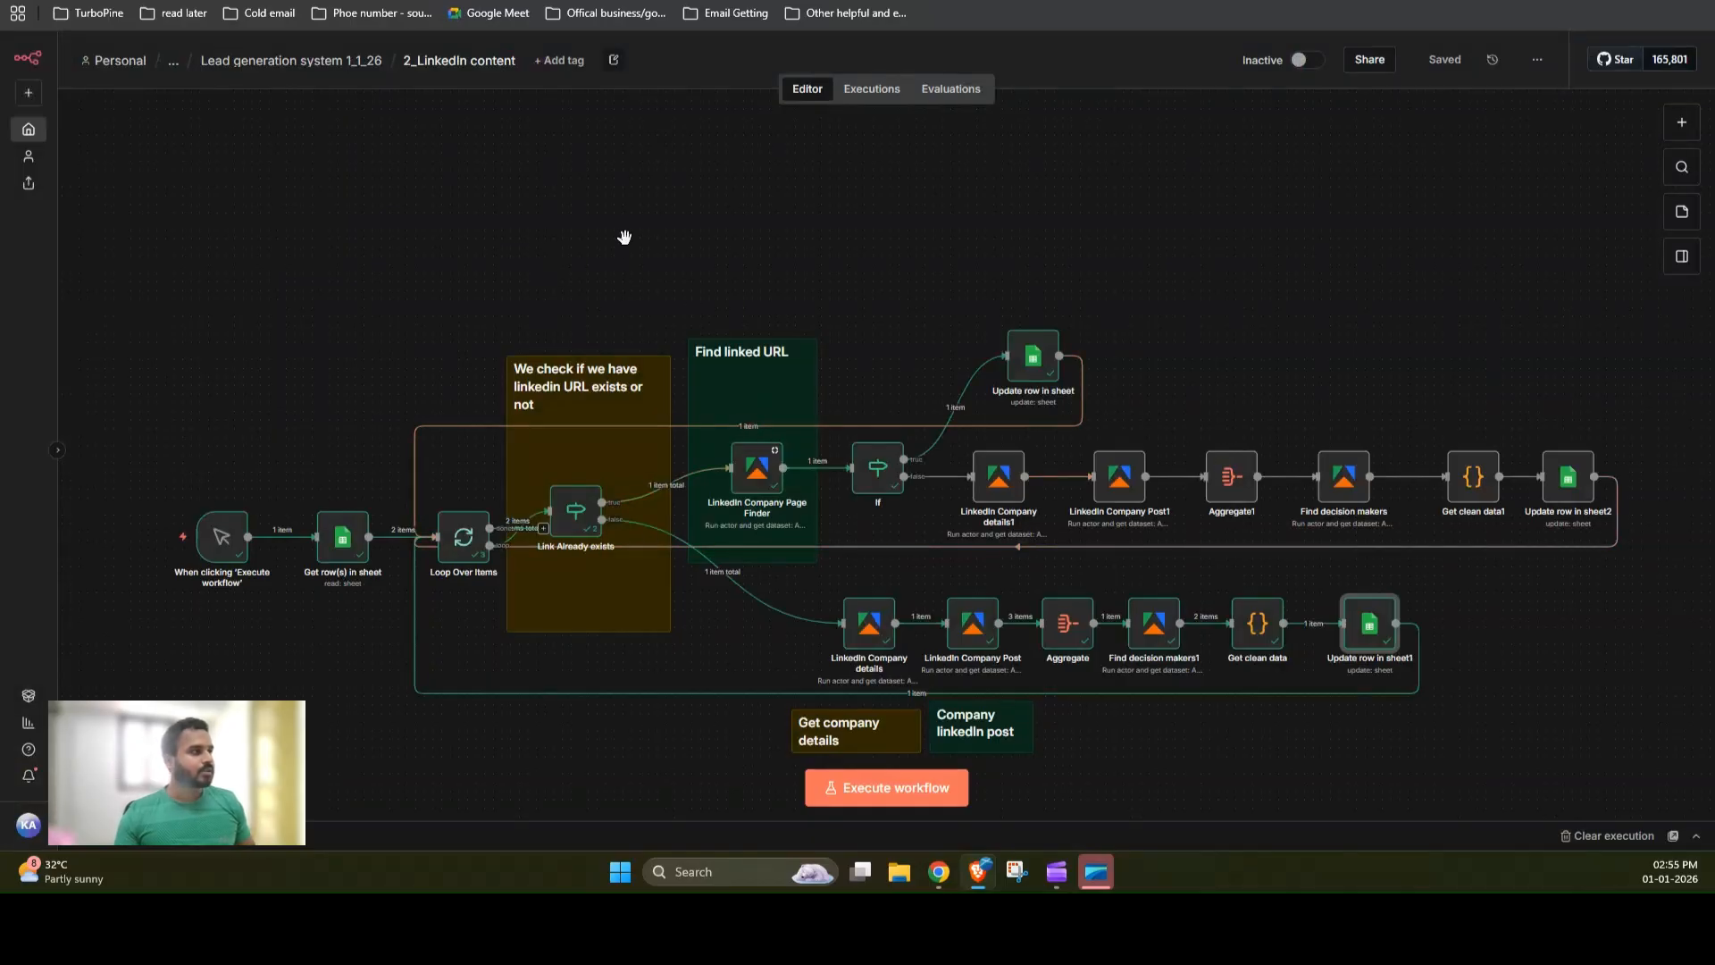
scroll(624, 236, up, 3)
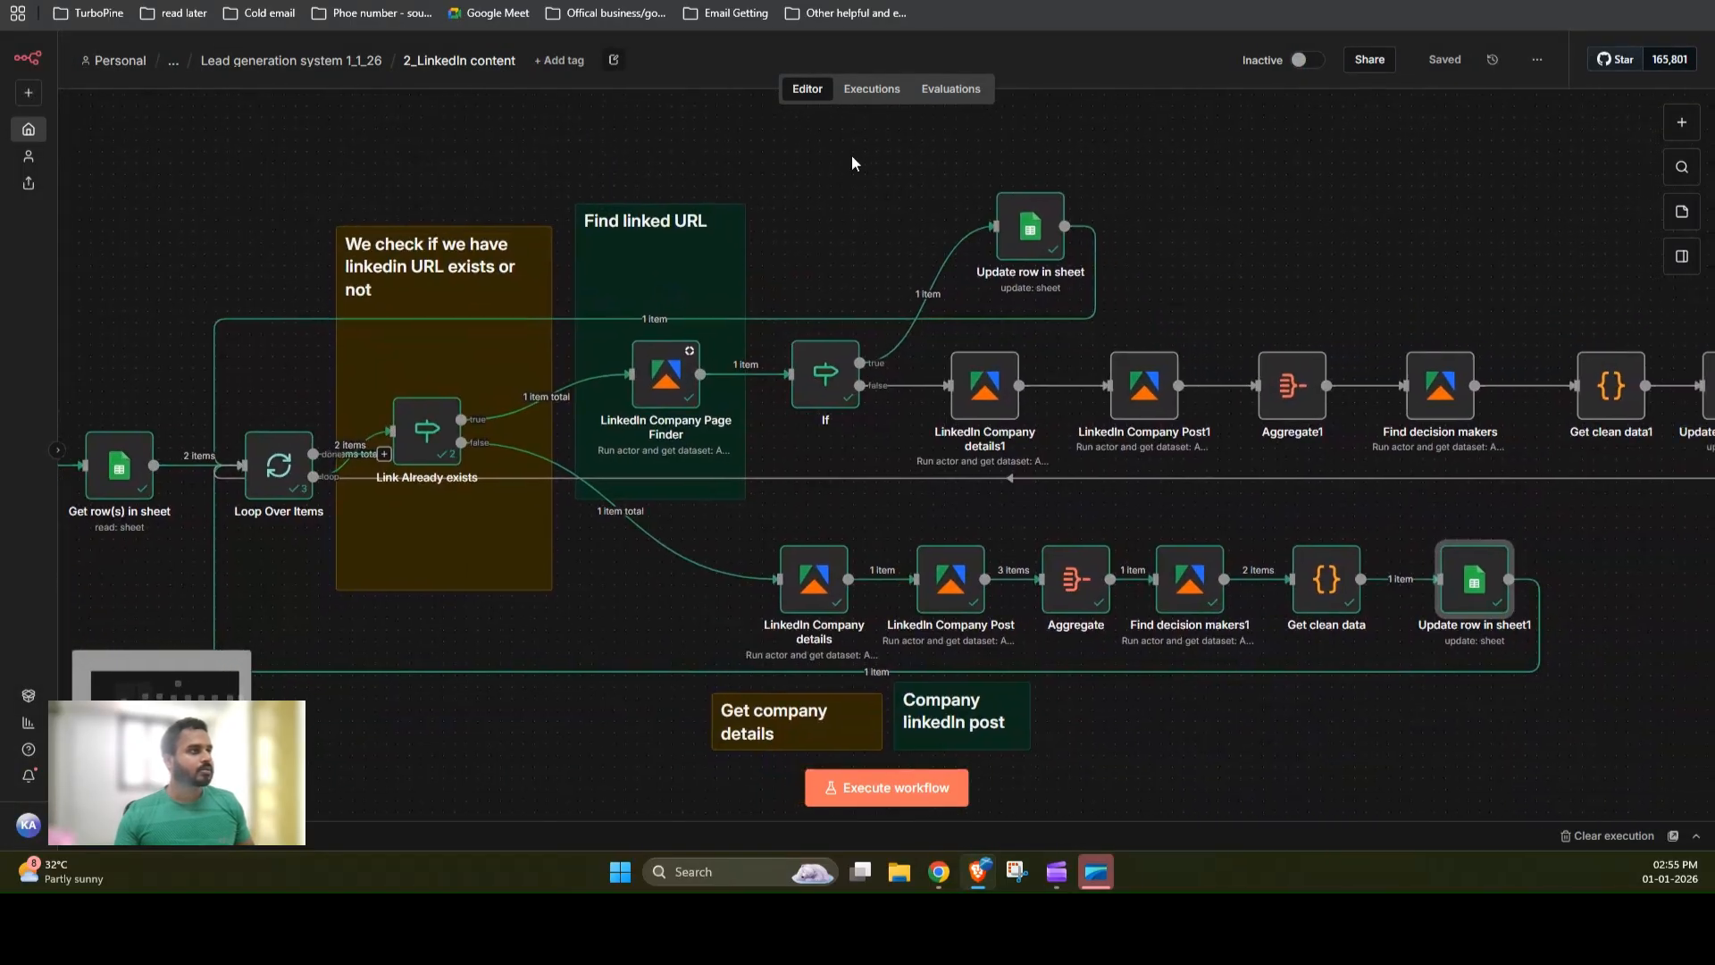
scroll(849, 162, down, 1)
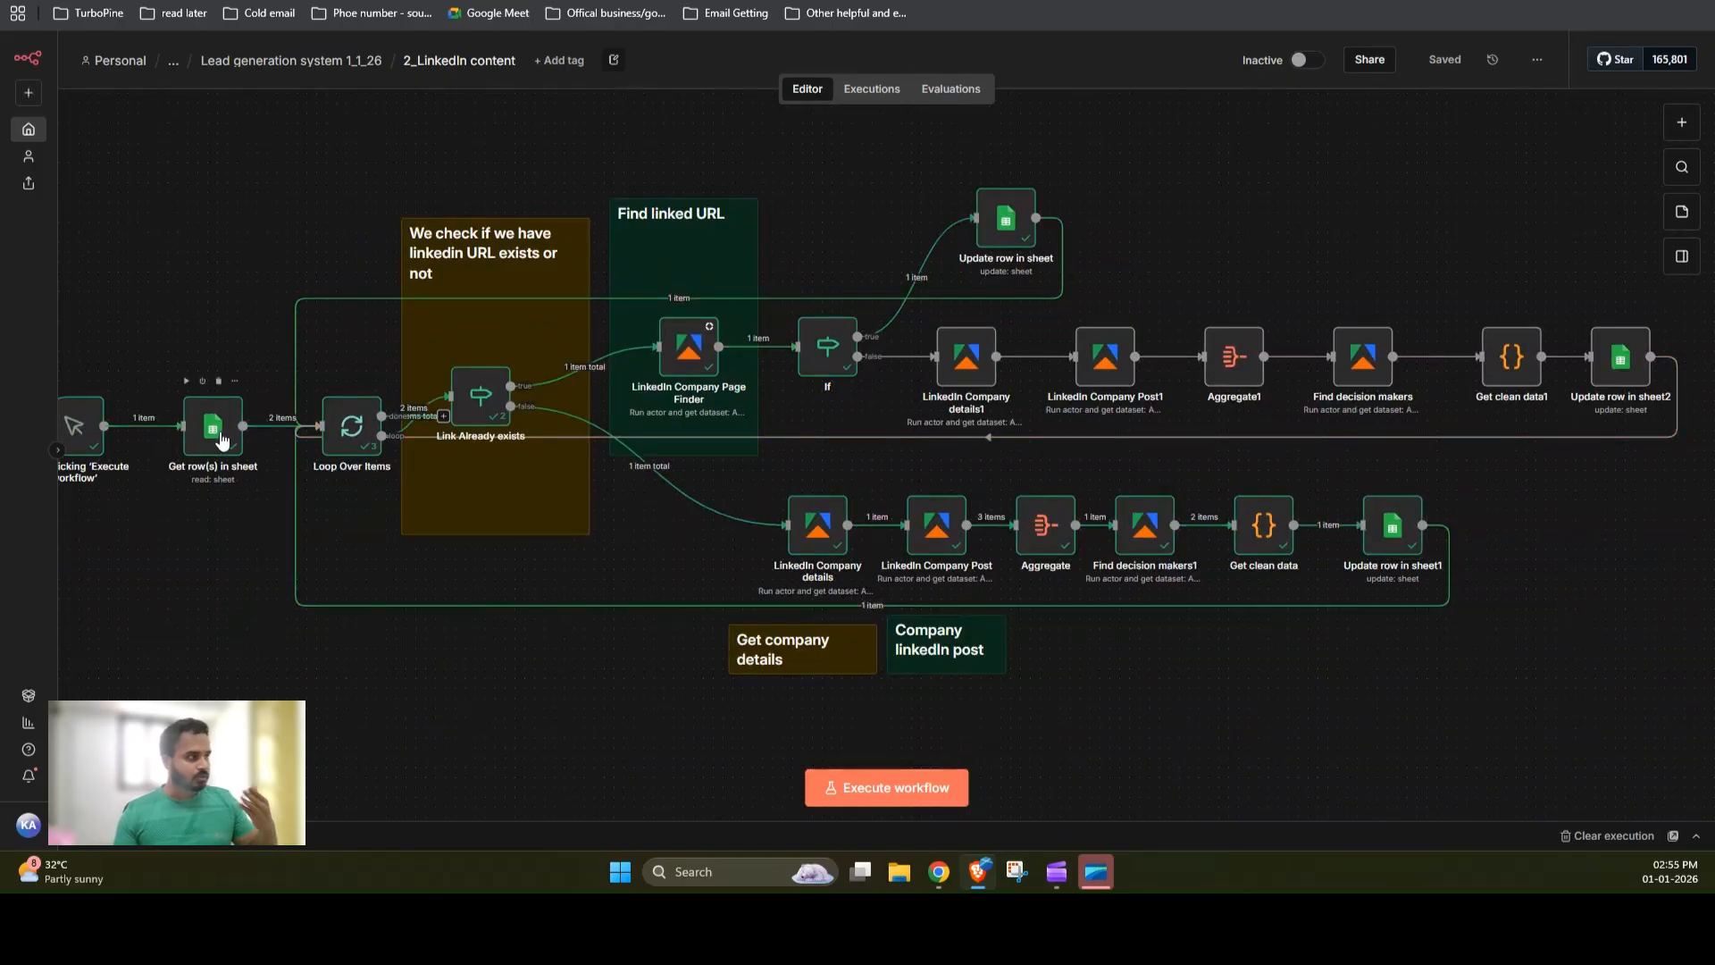
Step: Check the spreadsheet's Linkedin column again, then return to the LinkedIn workflow
key(ctrl+Tab)
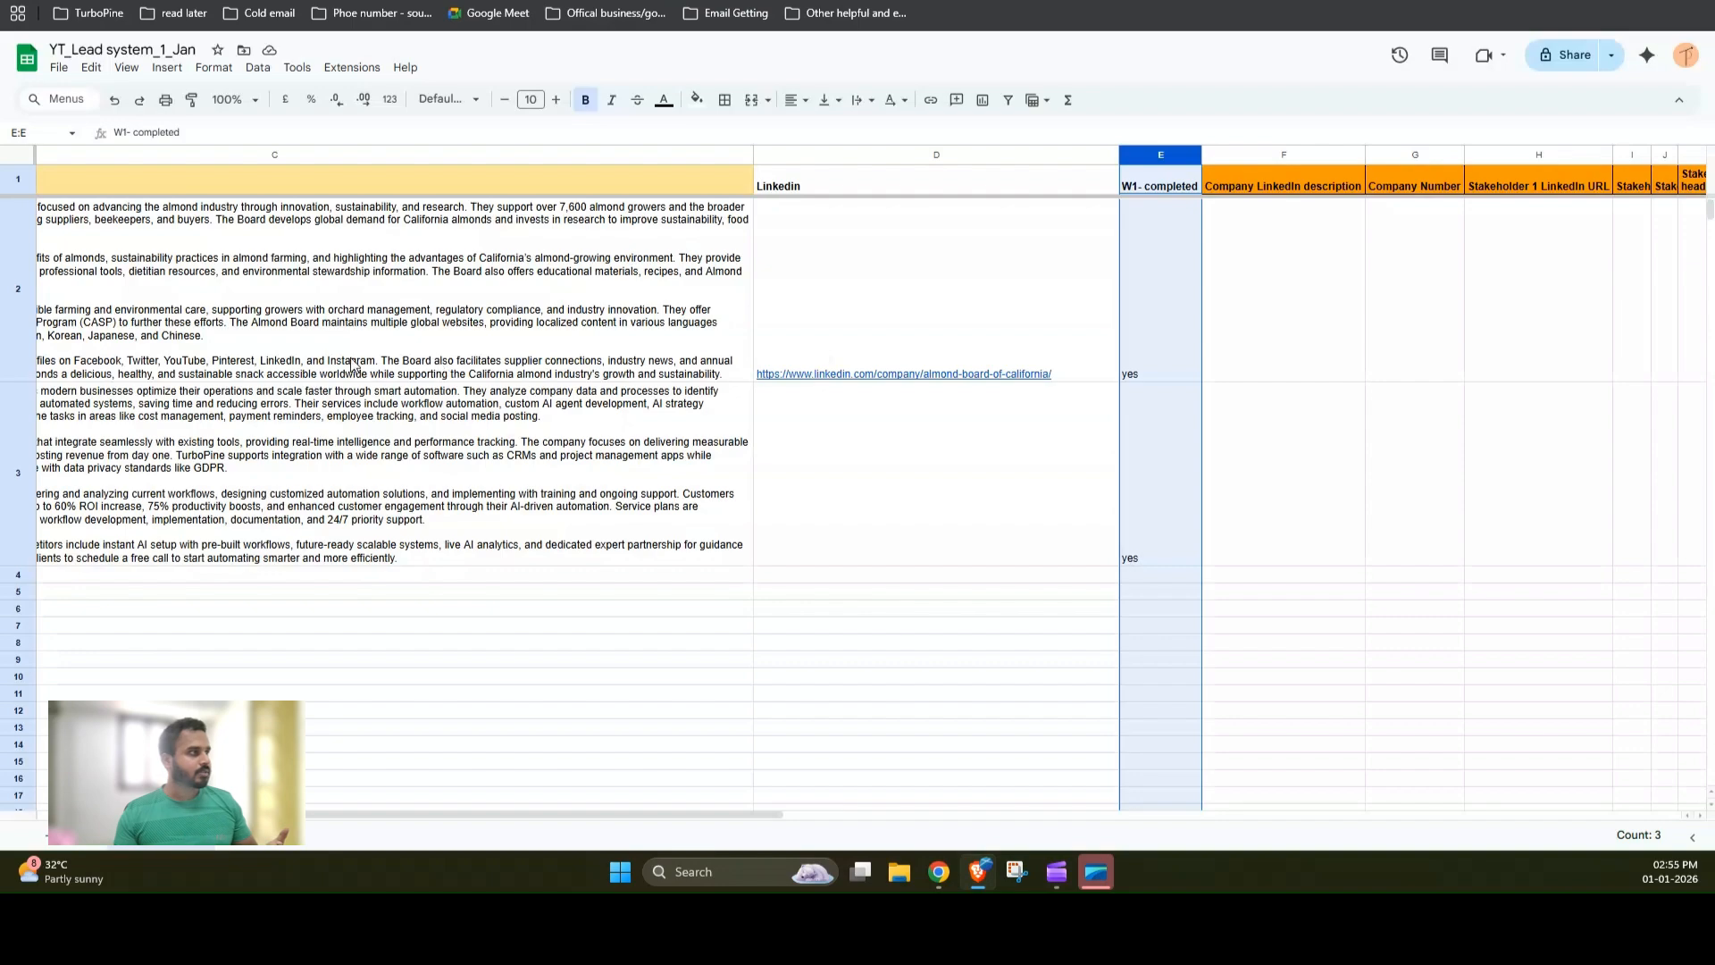
drag(565, 817, 400, 811)
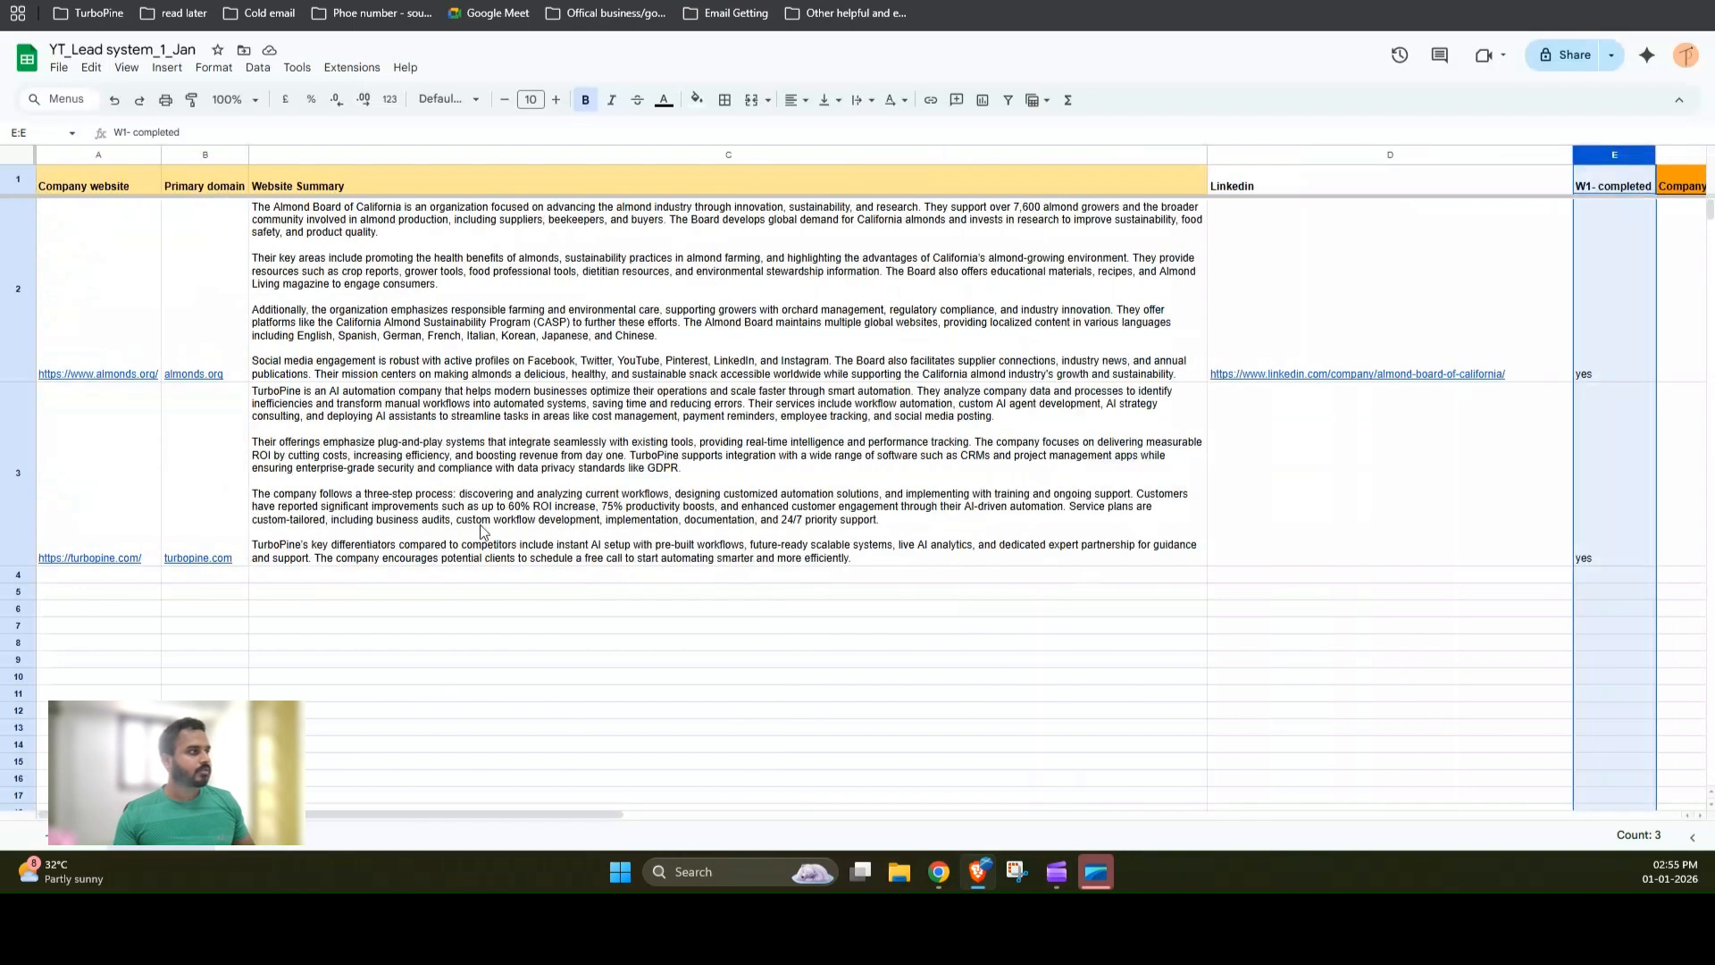
key(ctrl+shift+Tab)
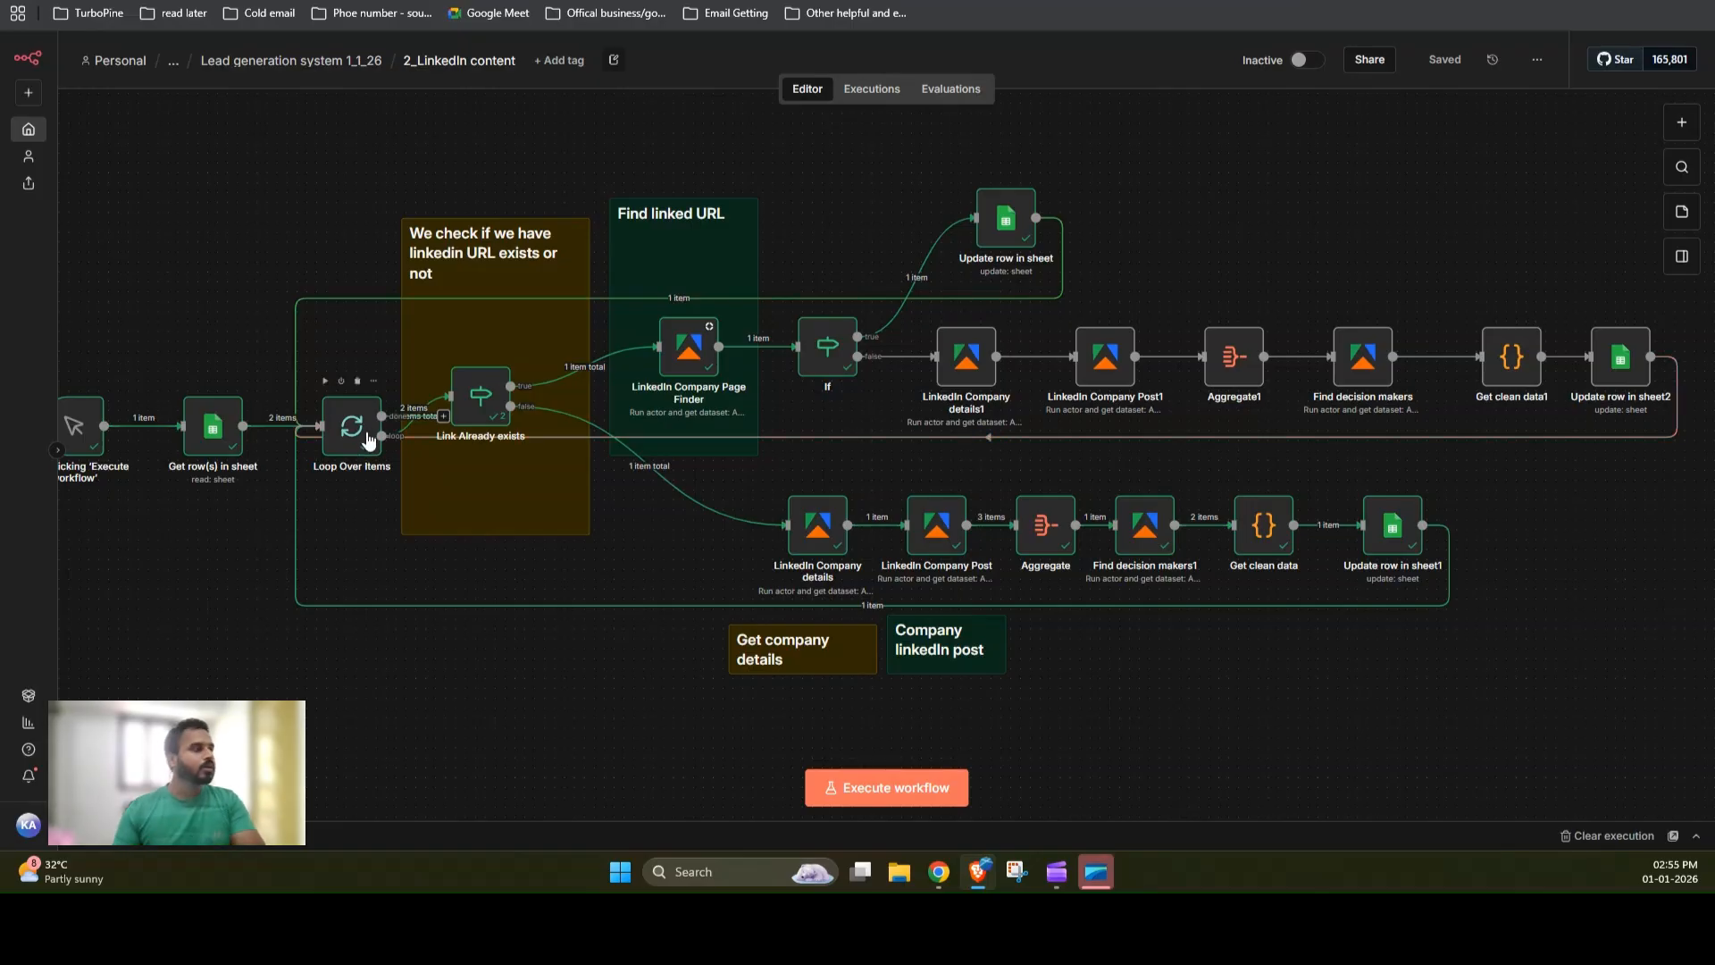
Step: Open the Link Already exists node to review its Linkedin is empty condition, then close it
click(493, 405)
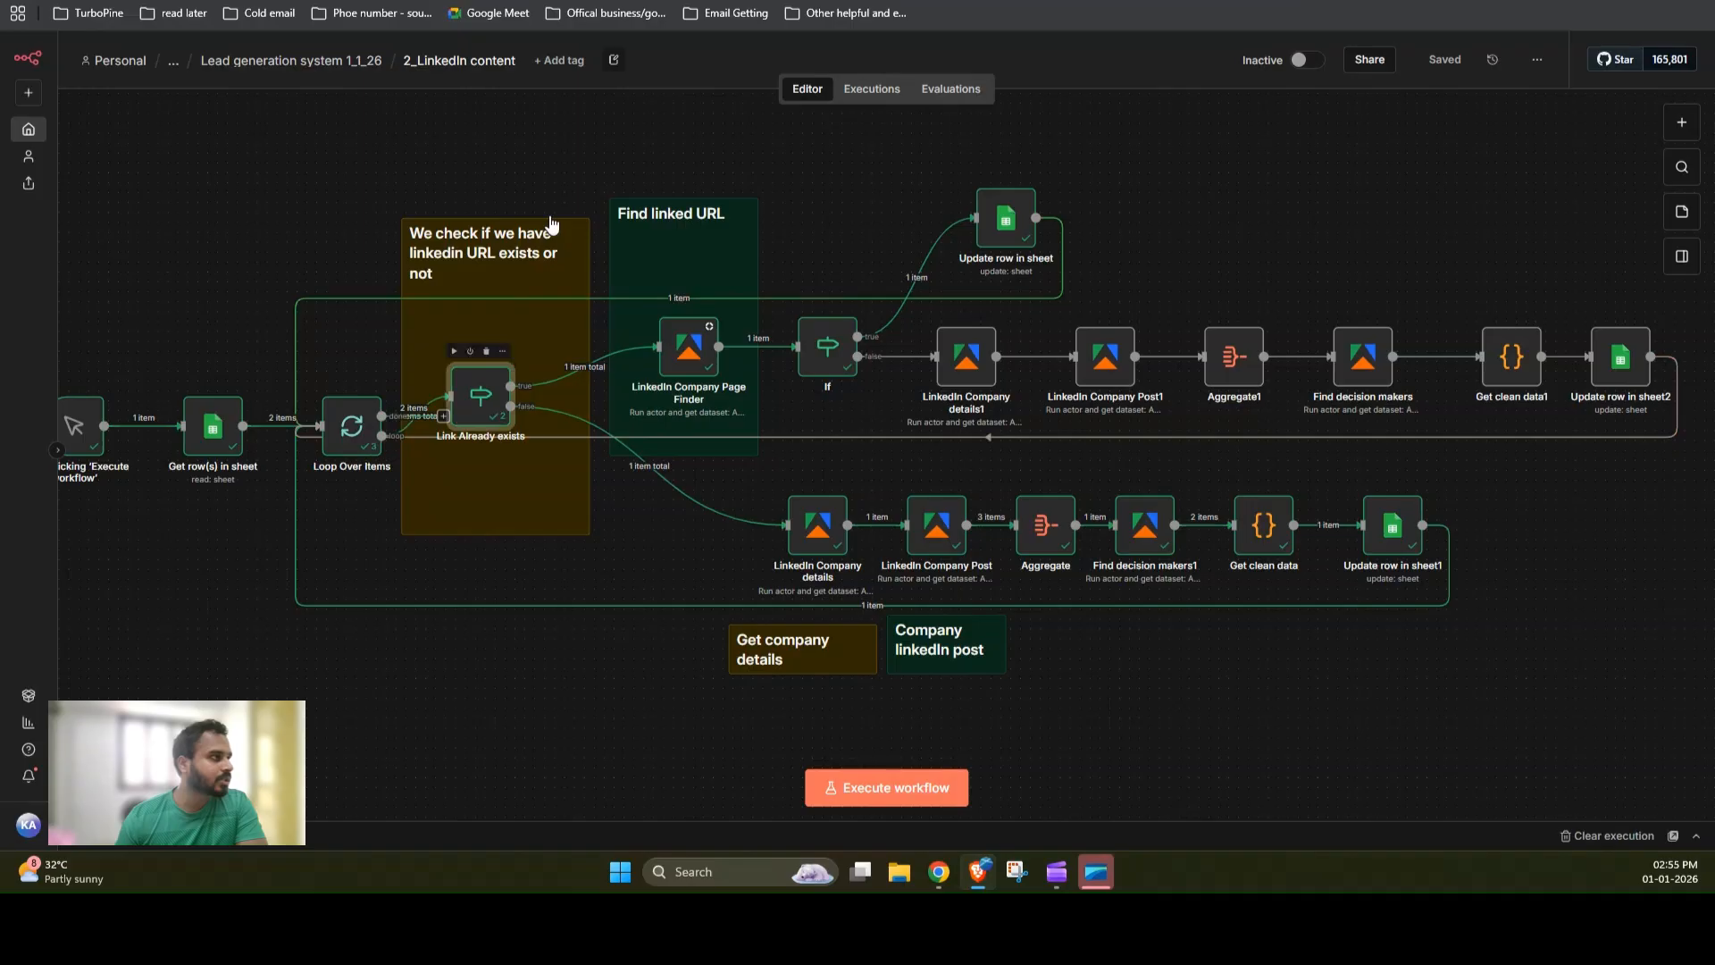
key(Return)
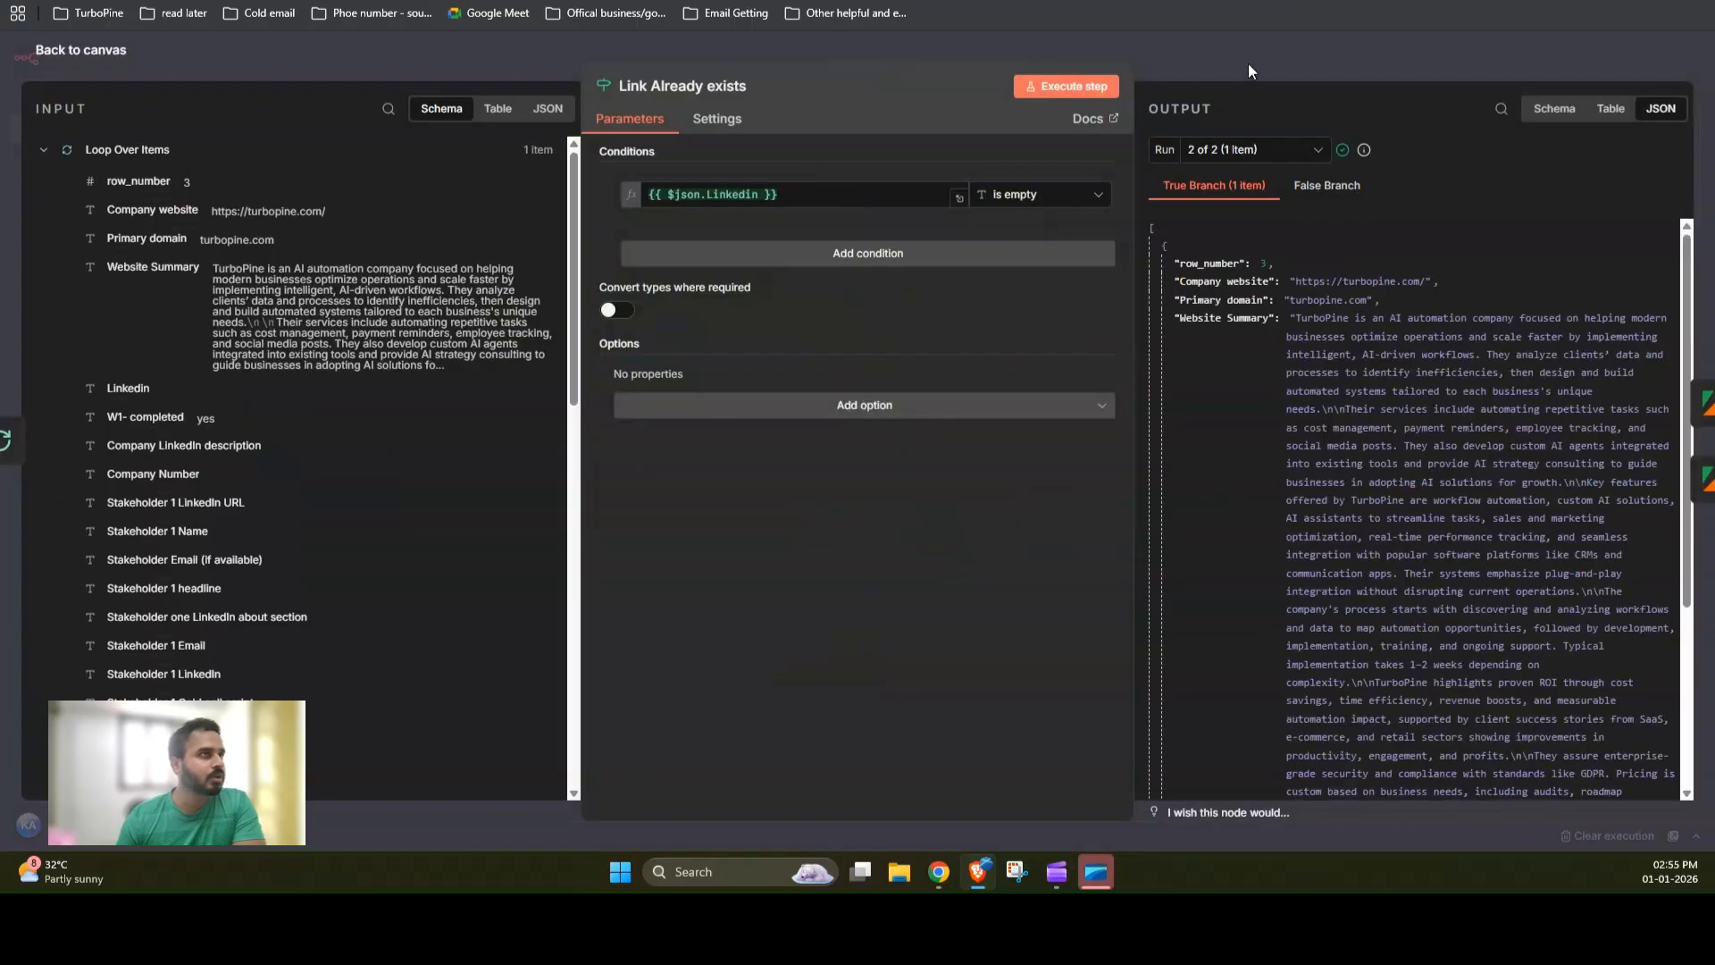
key(Escape)
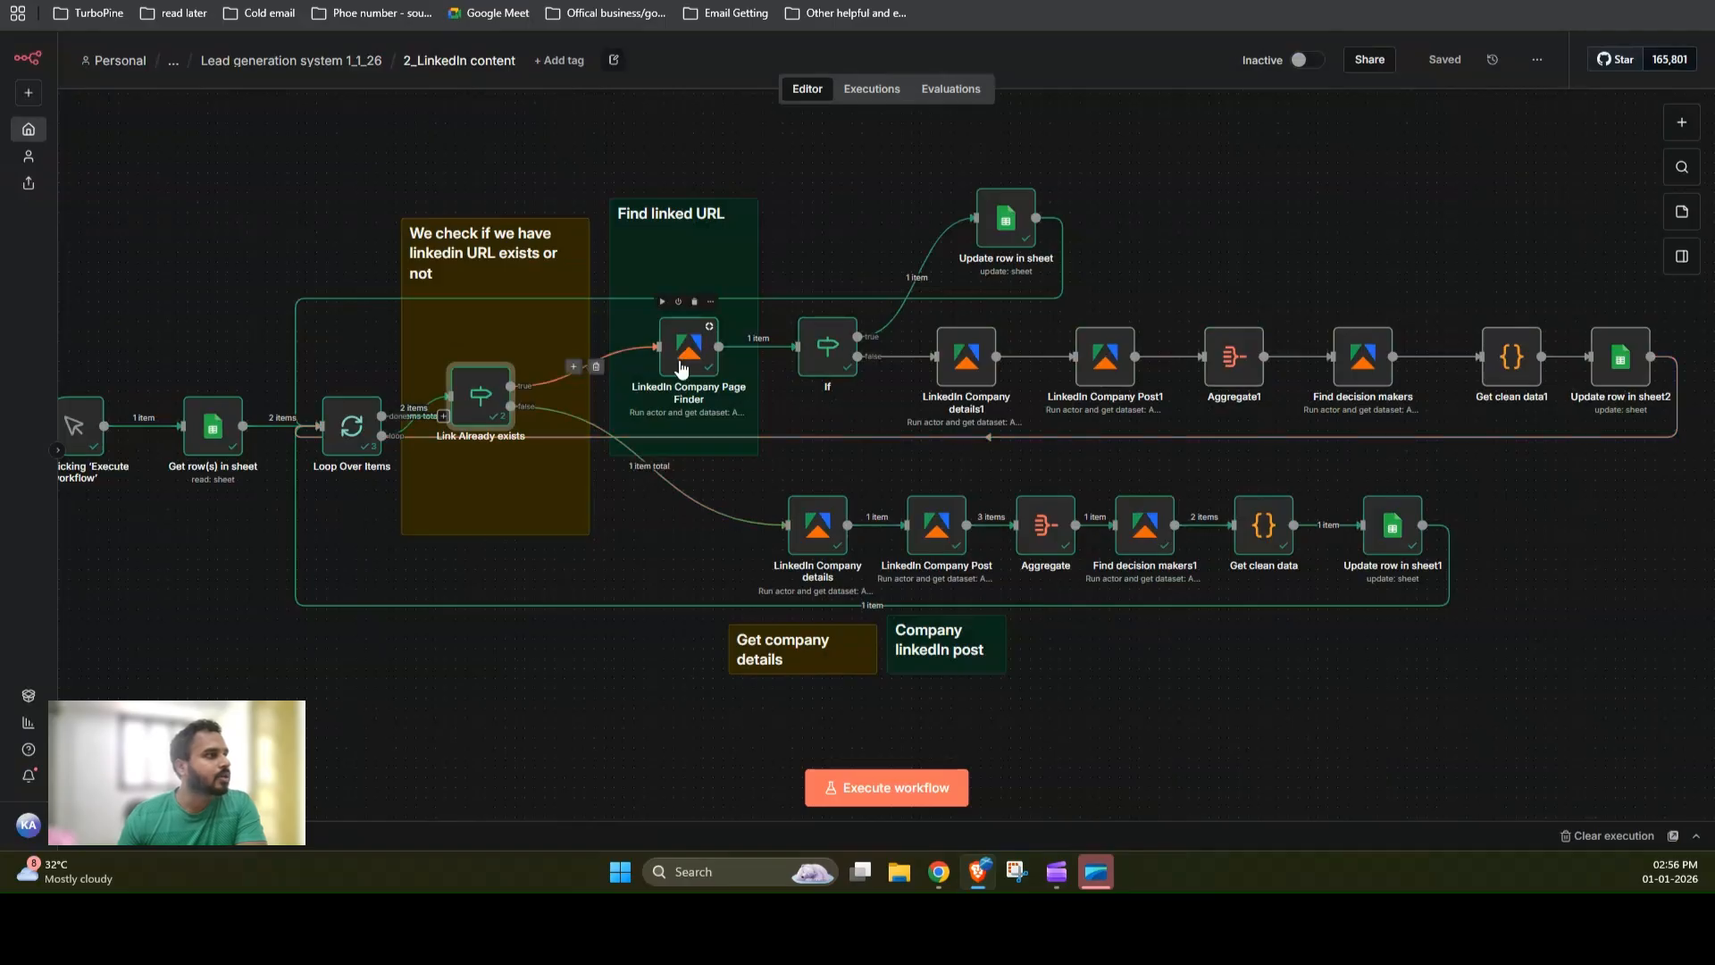
Step: Open the LinkedIn Company Page Finder node and look through its Actor choices, then return to the canvas
click(681, 368)
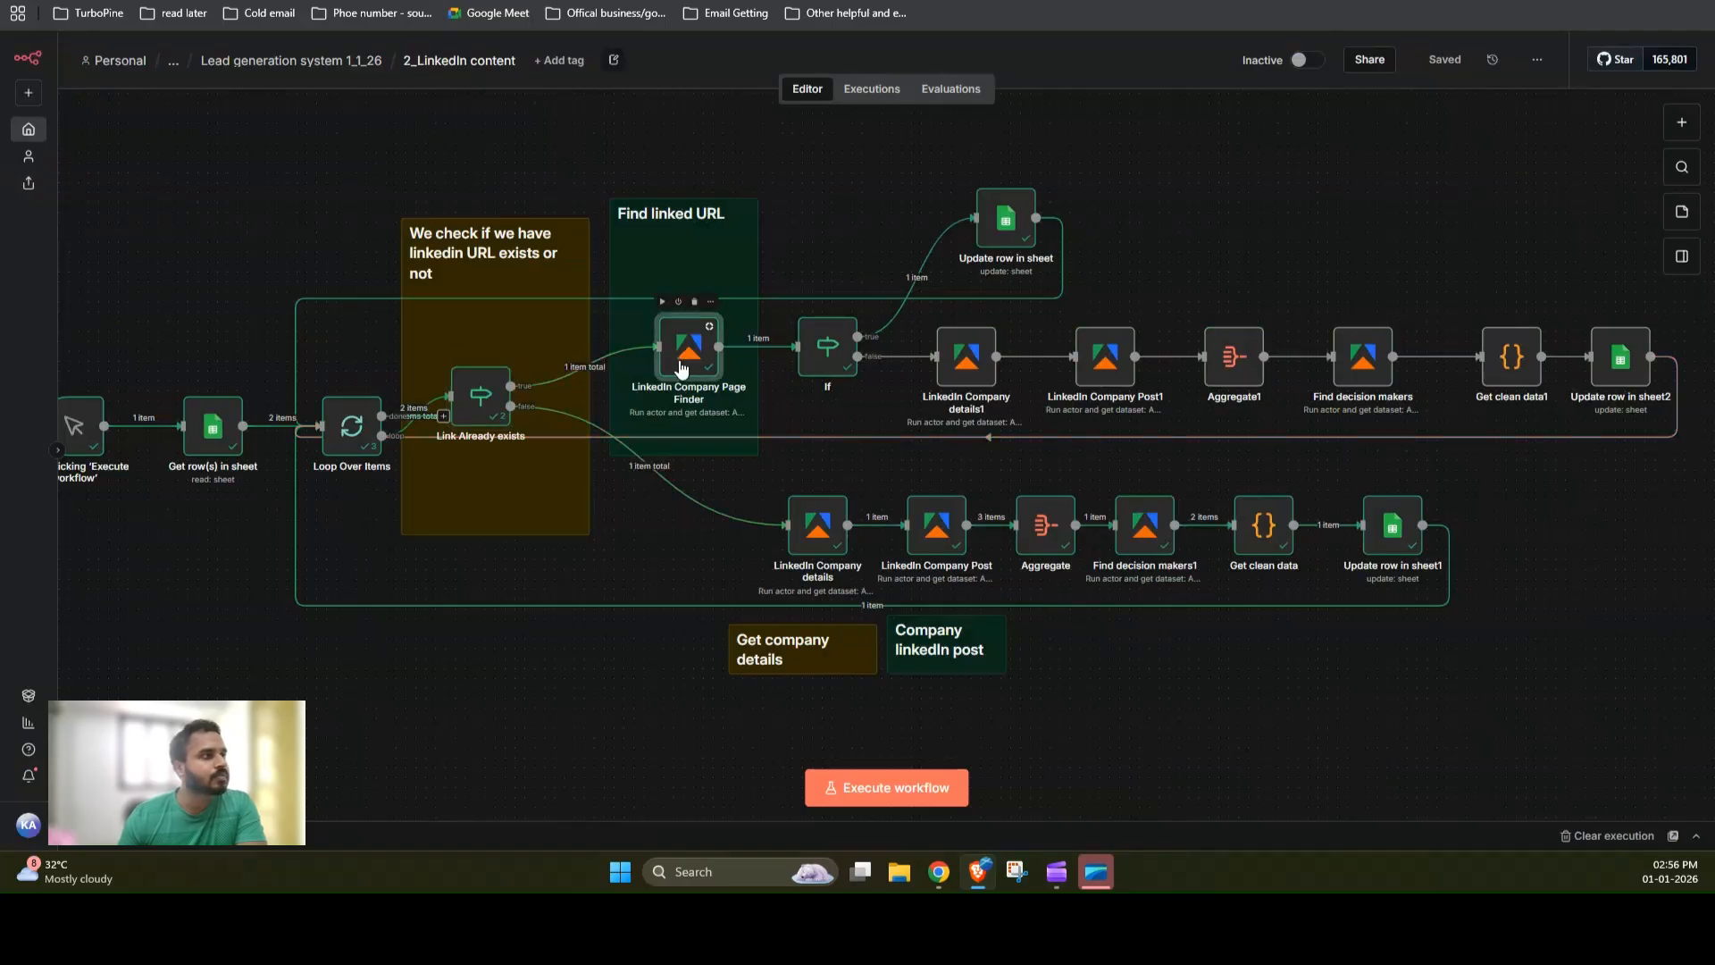
double_click(680, 362)
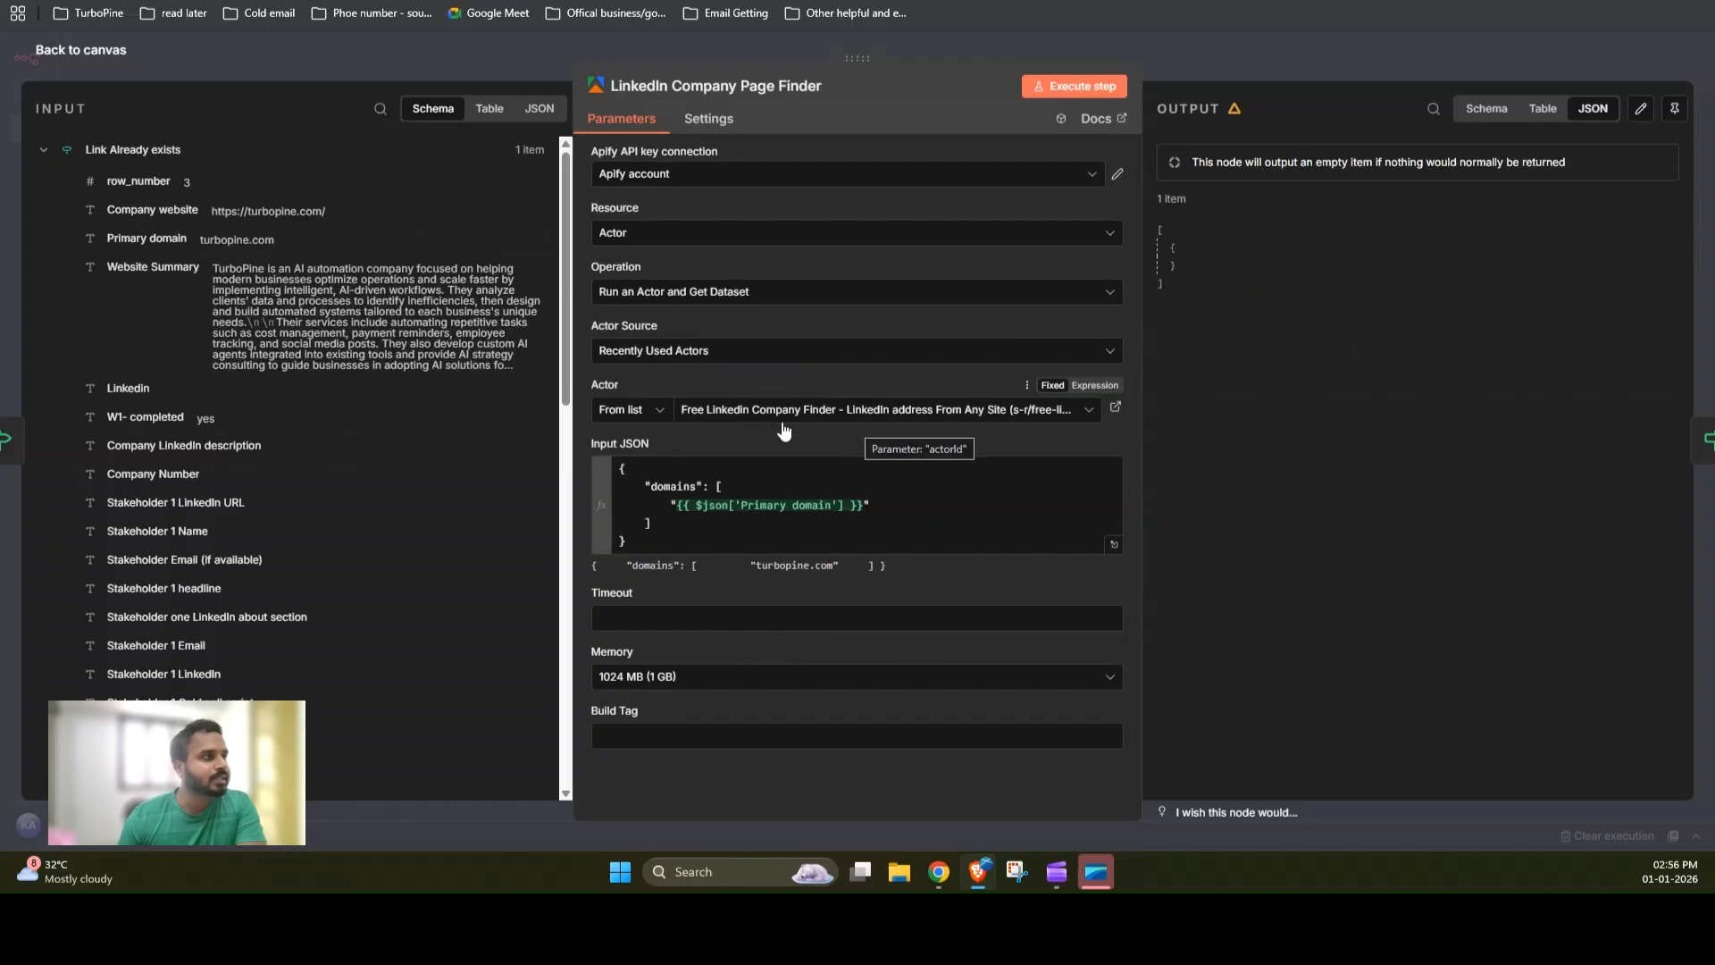
click(1086, 412)
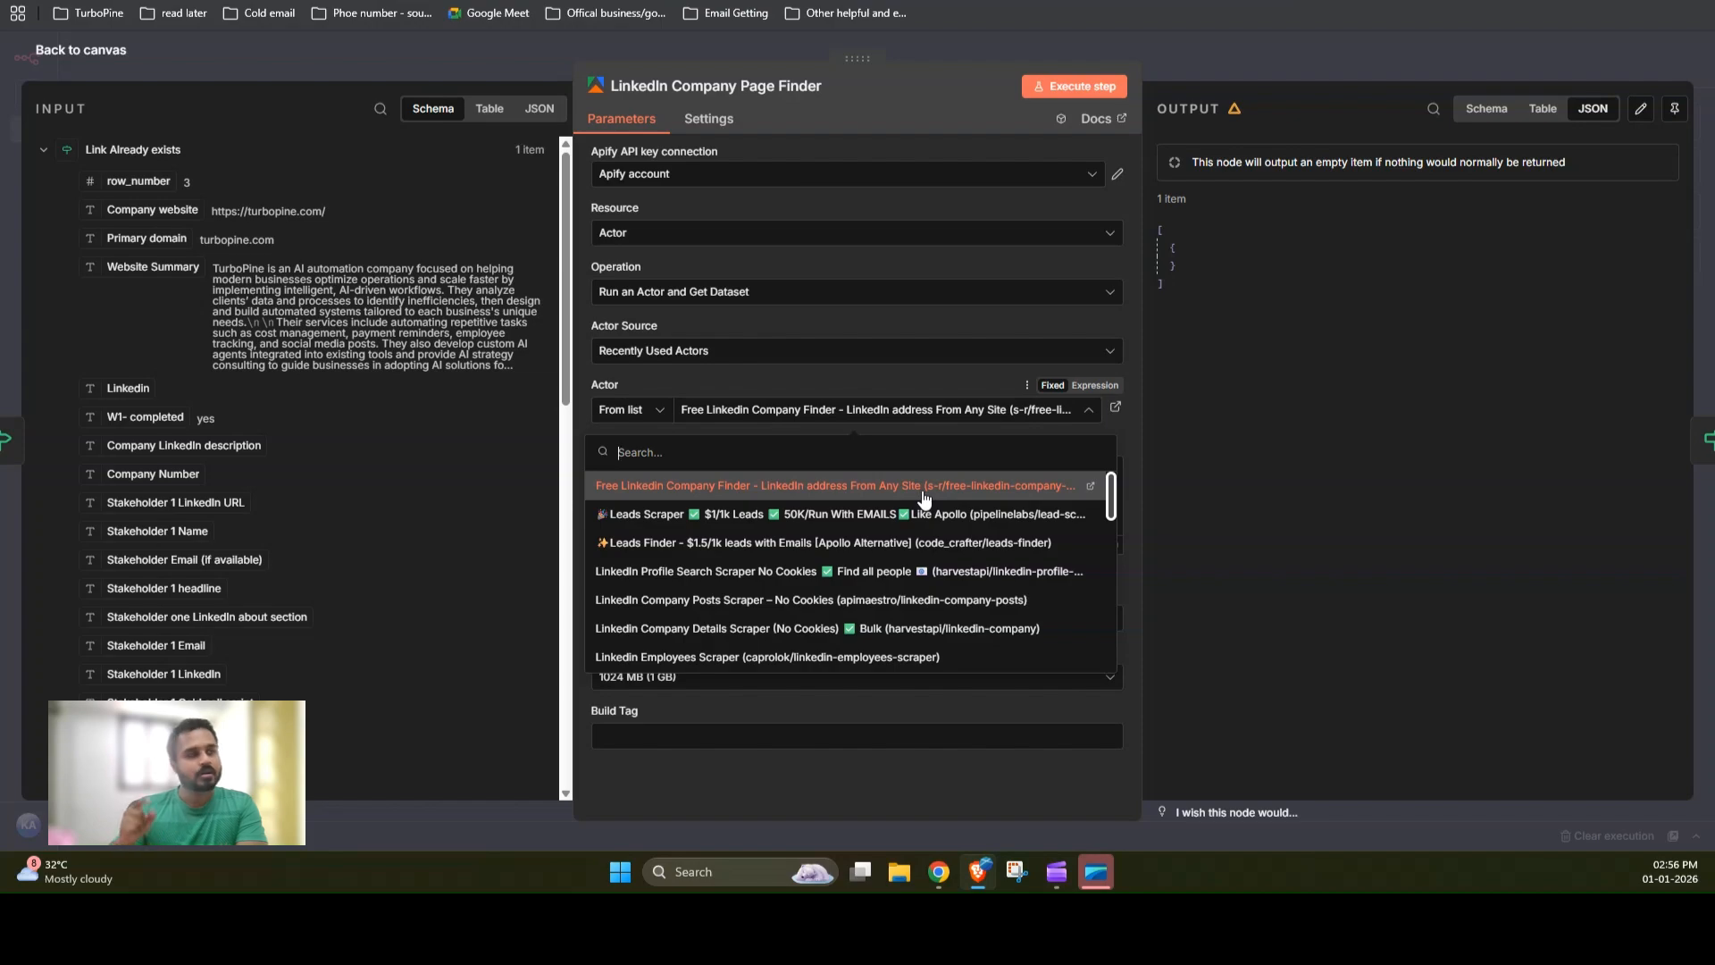
click(1151, 61)
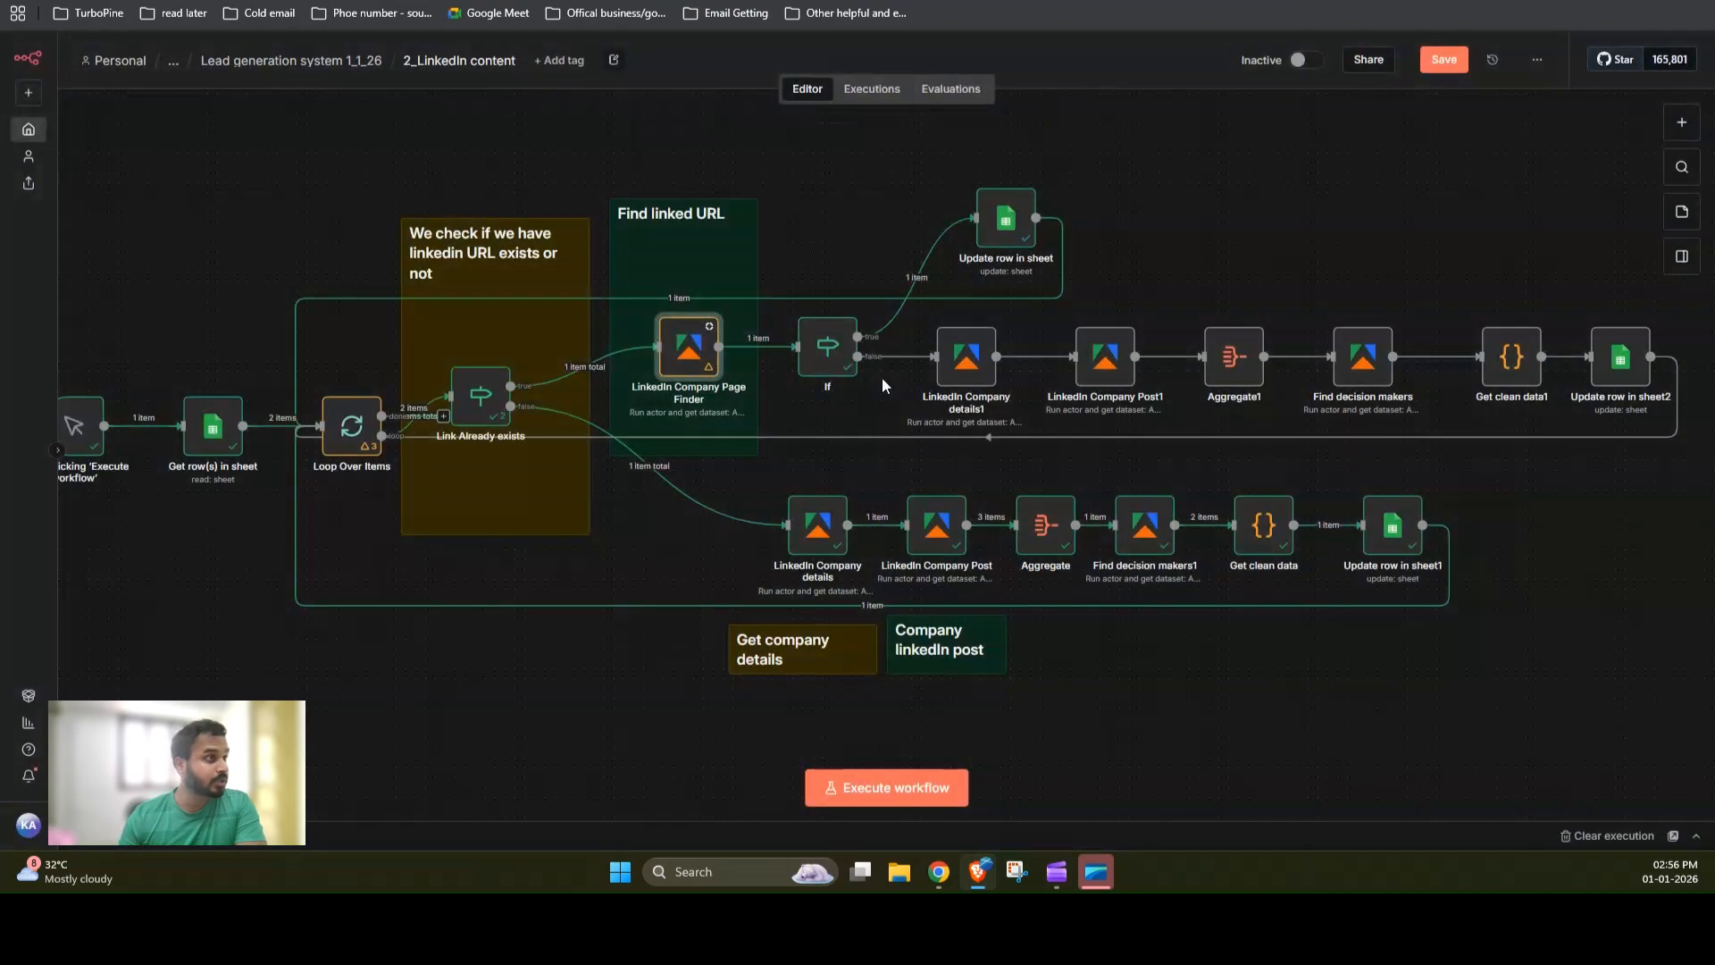
Step: Examine the Page Finder's domains expression in Input JSON and compare it with the spreadsheet's Primary domain column
double_click(687, 355)
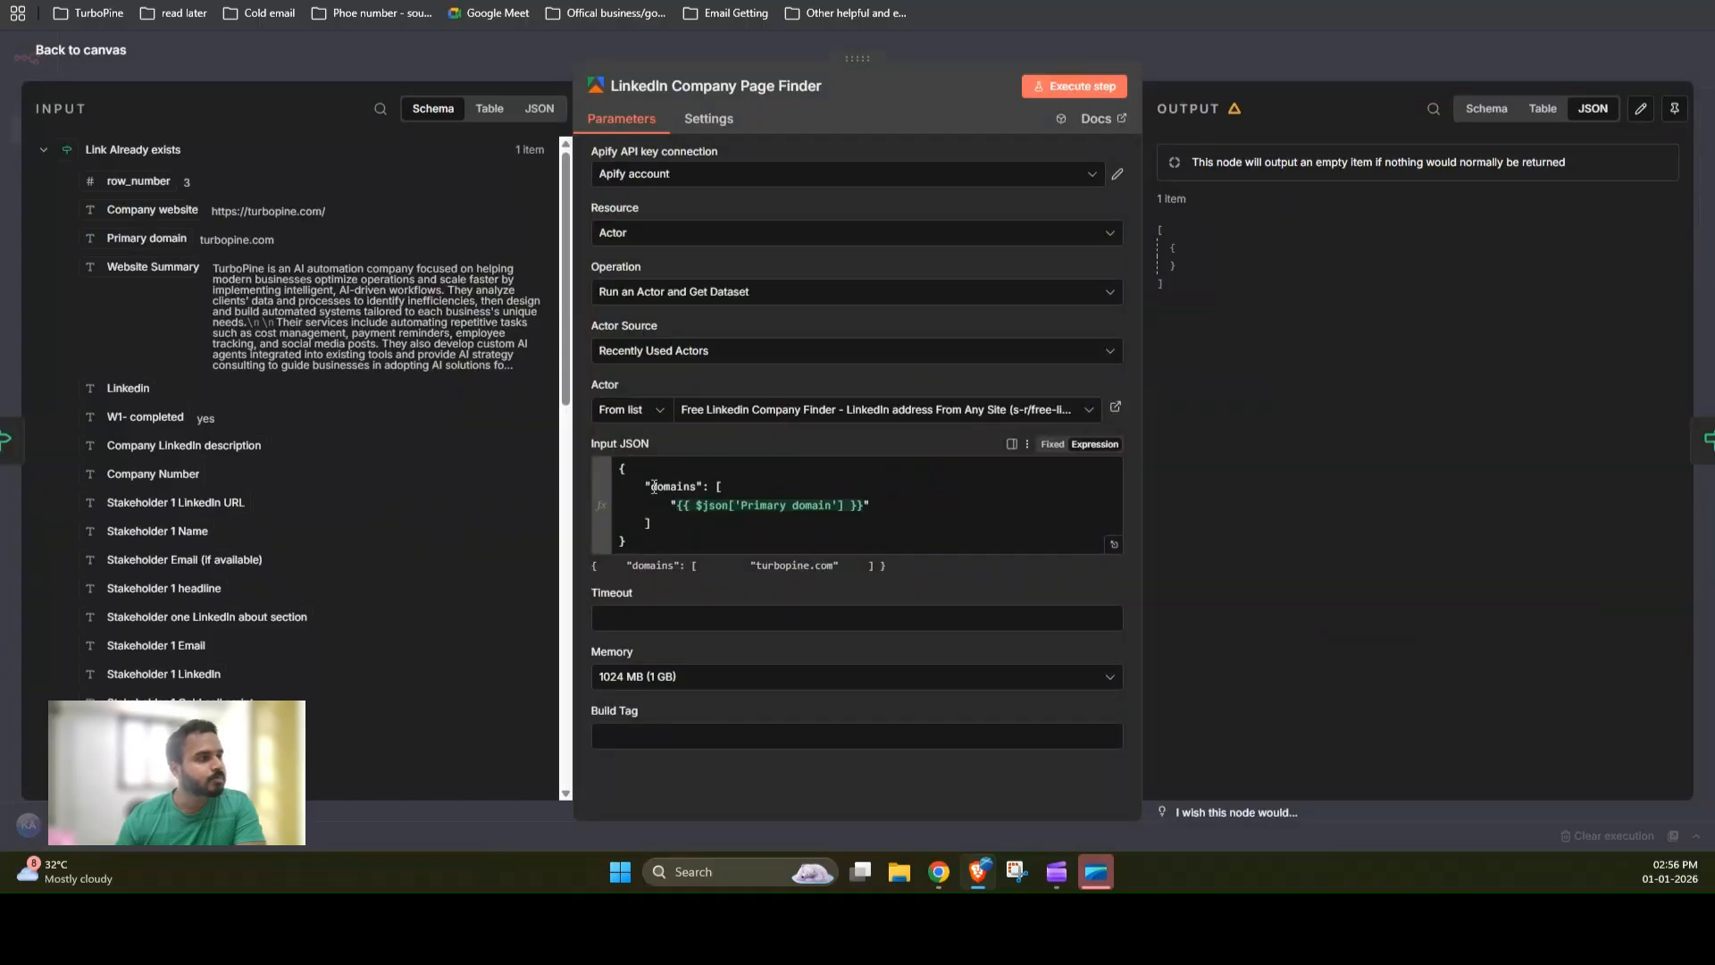
drag(650, 486, 683, 486)
click(888, 505)
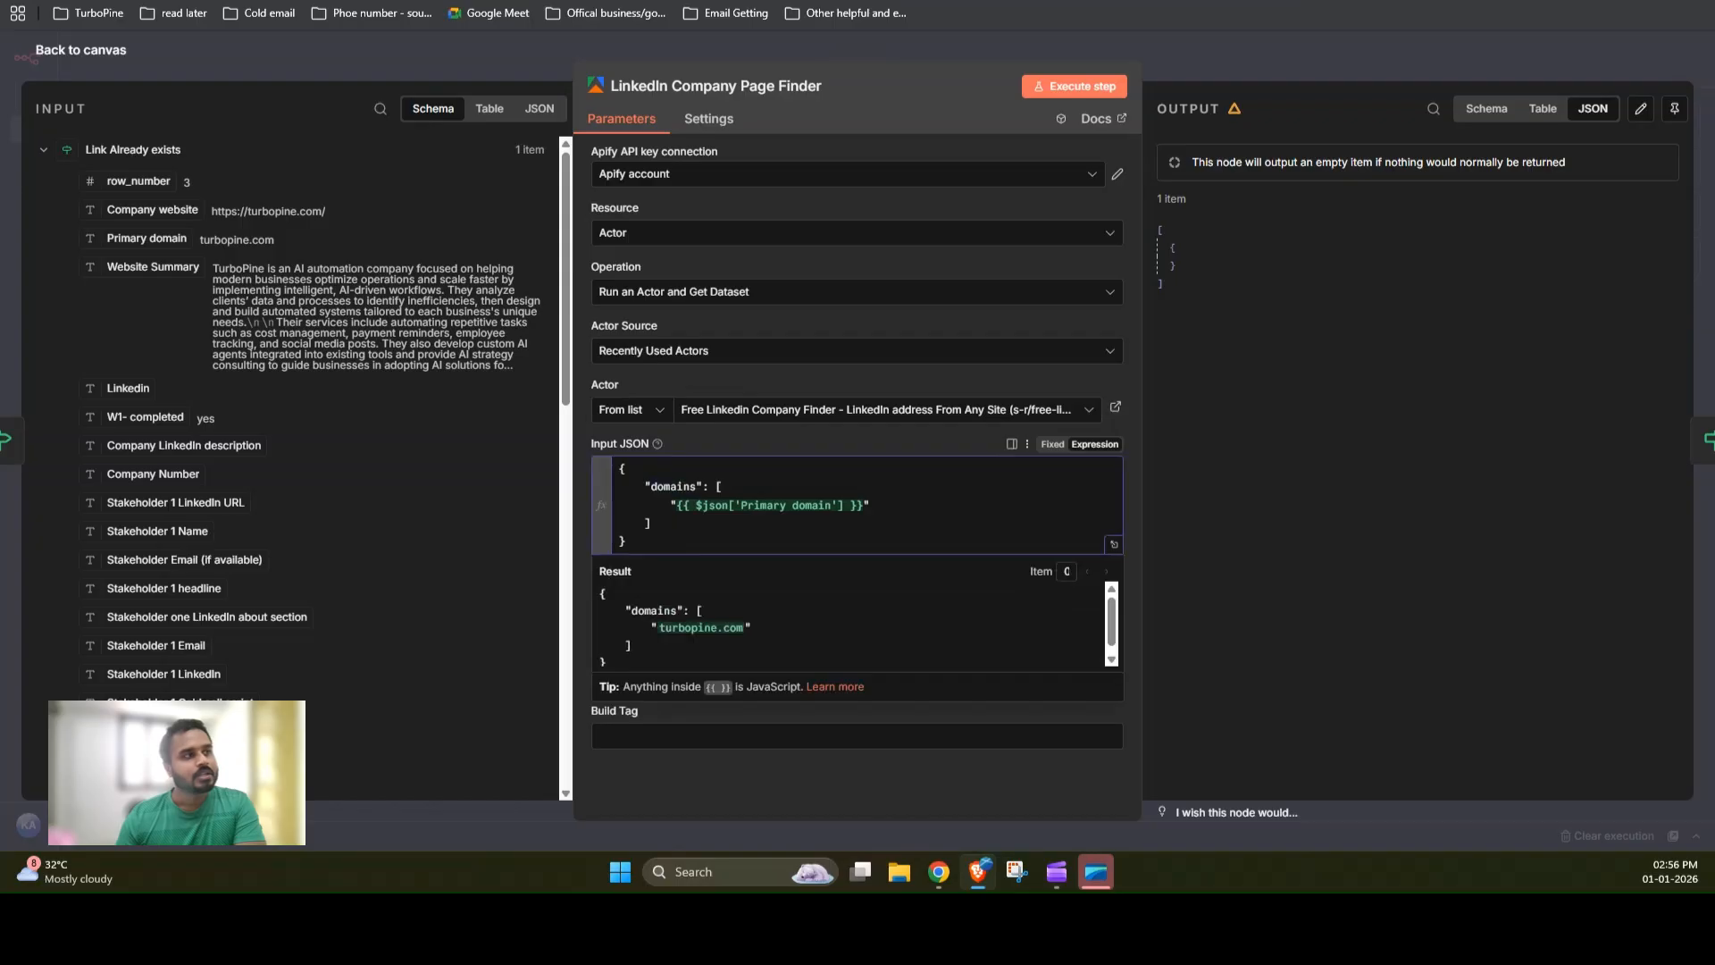
key(ctrl+Tab)
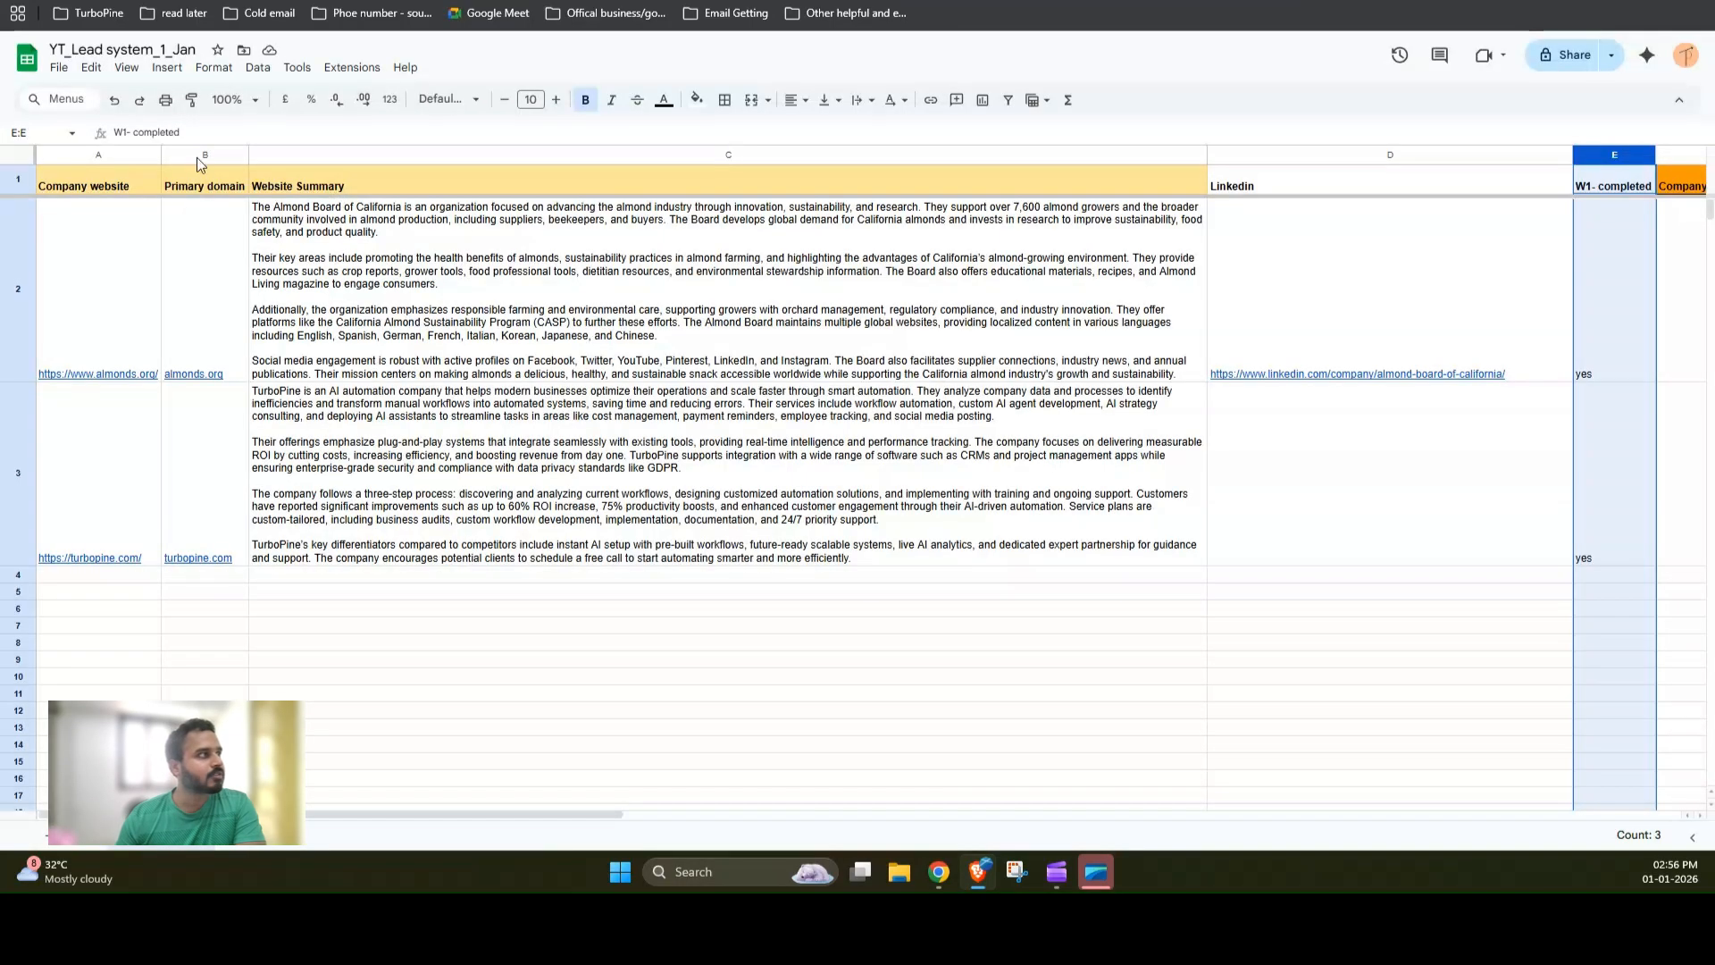
click(196, 157)
click(186, 313)
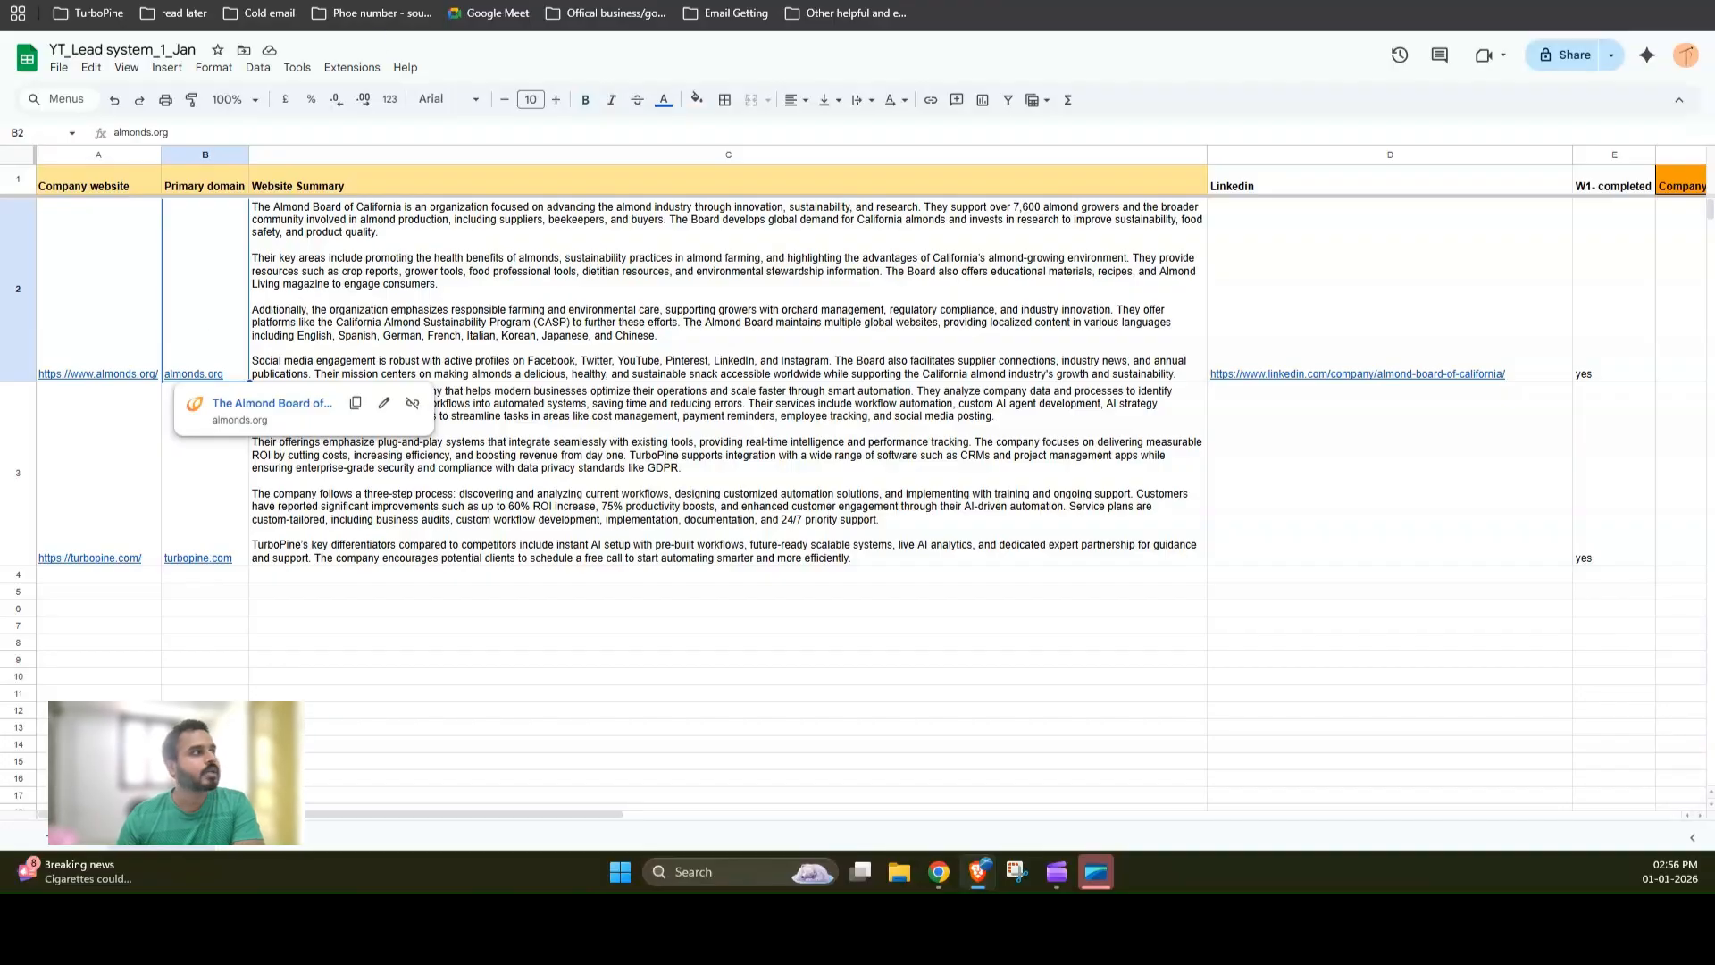
key(ctrl+Tab)
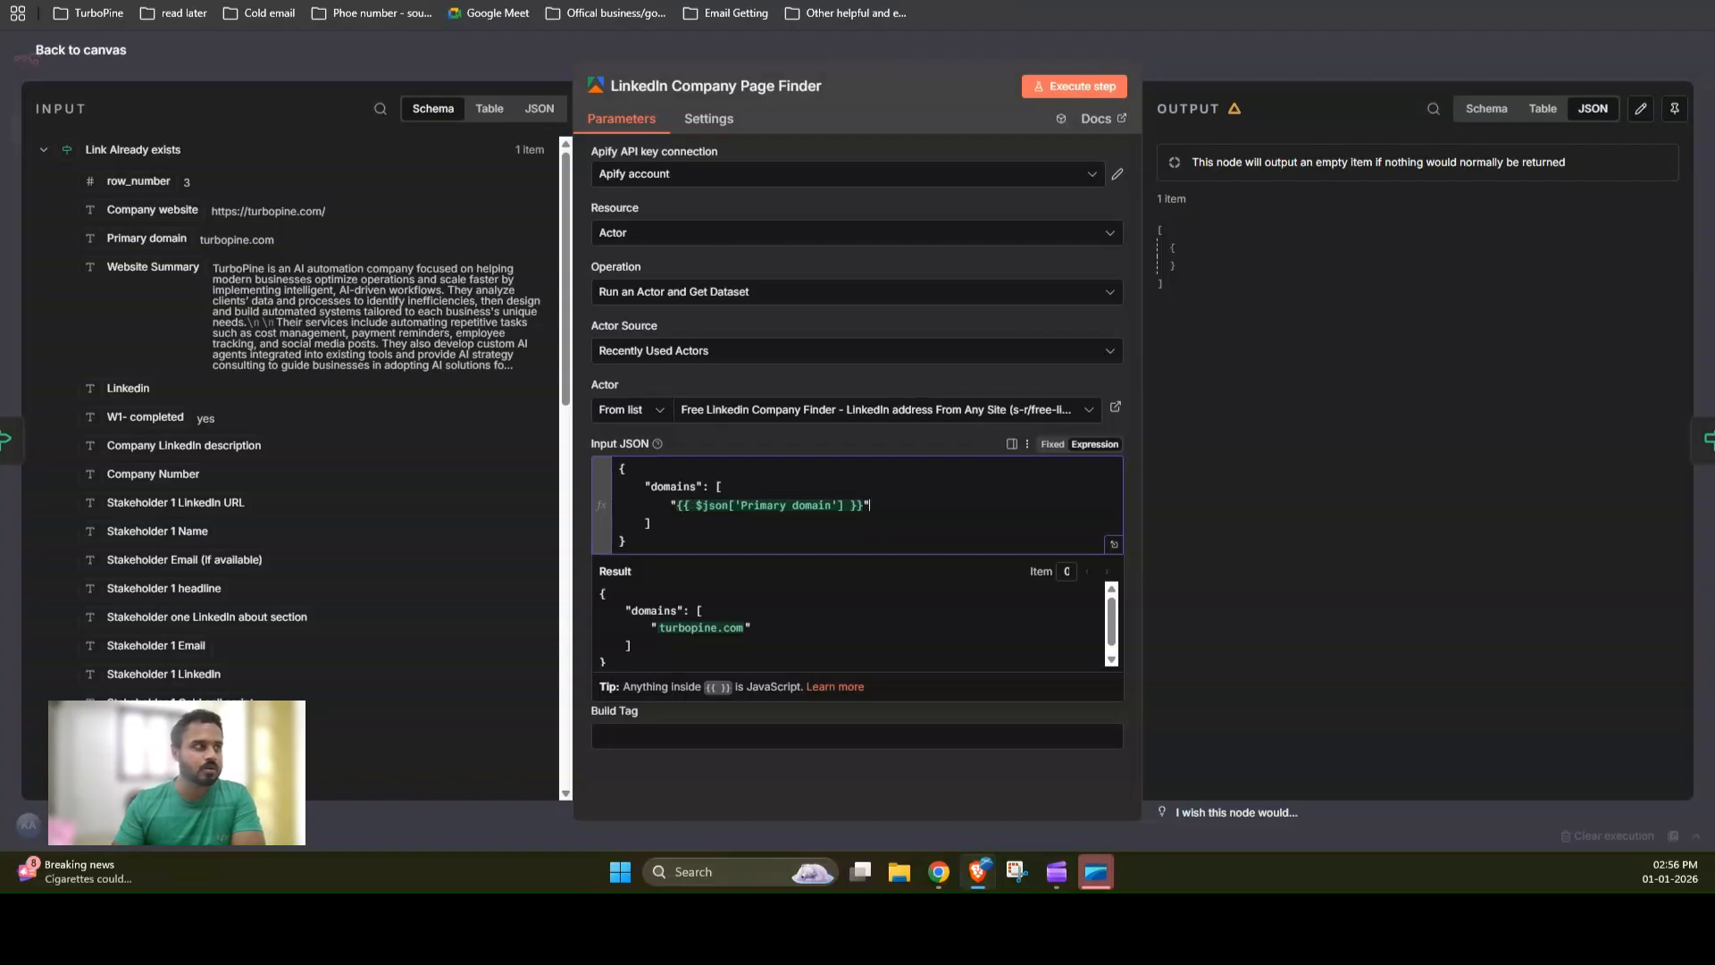
click(1316, 63)
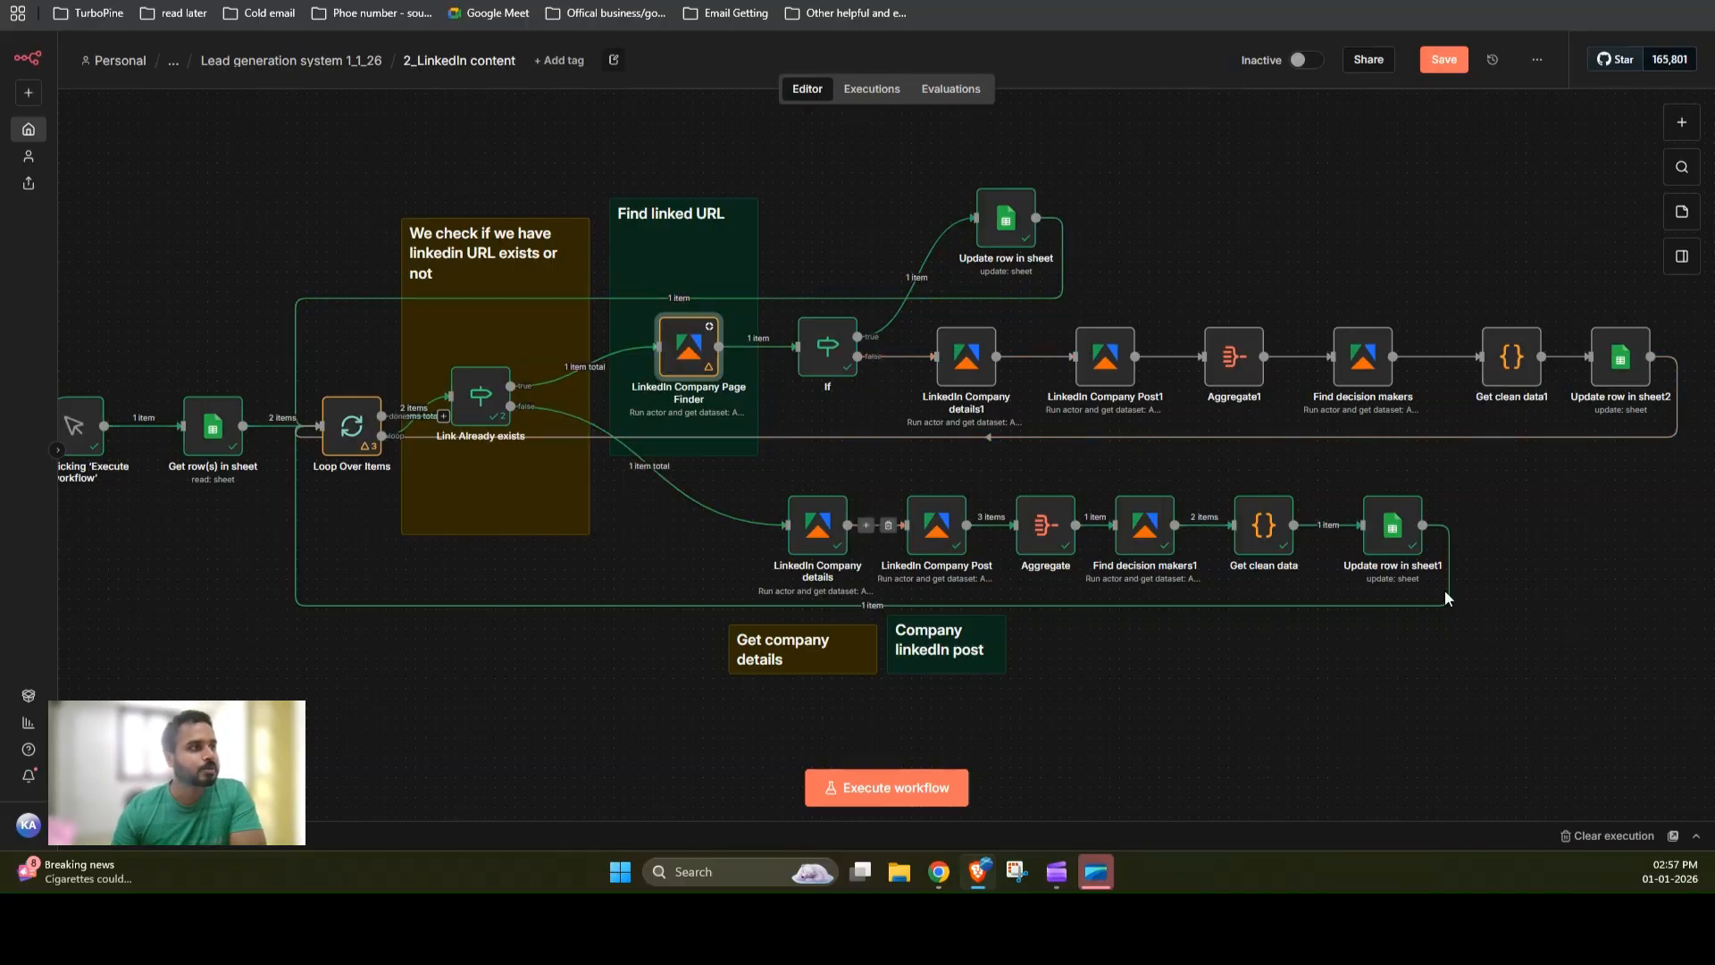
Step: Open the Update row in sheet node to review its matching column and values to update, then close it
click(1007, 221)
key(Return)
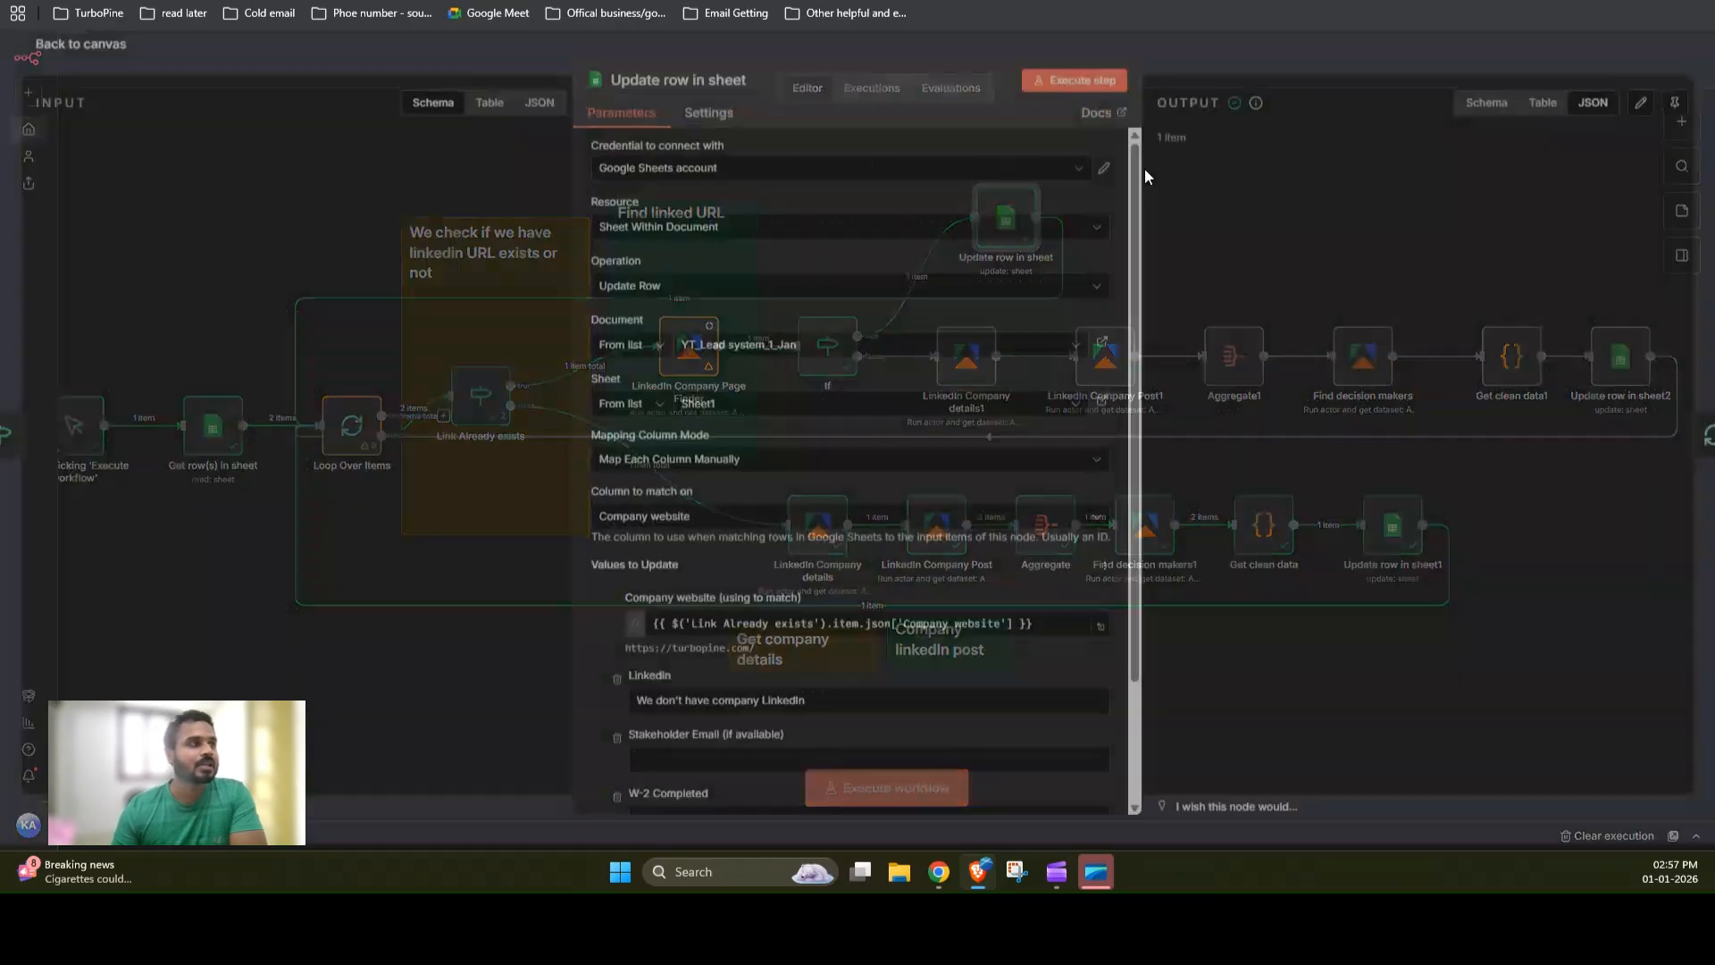
scroll(867, 505, down, 2)
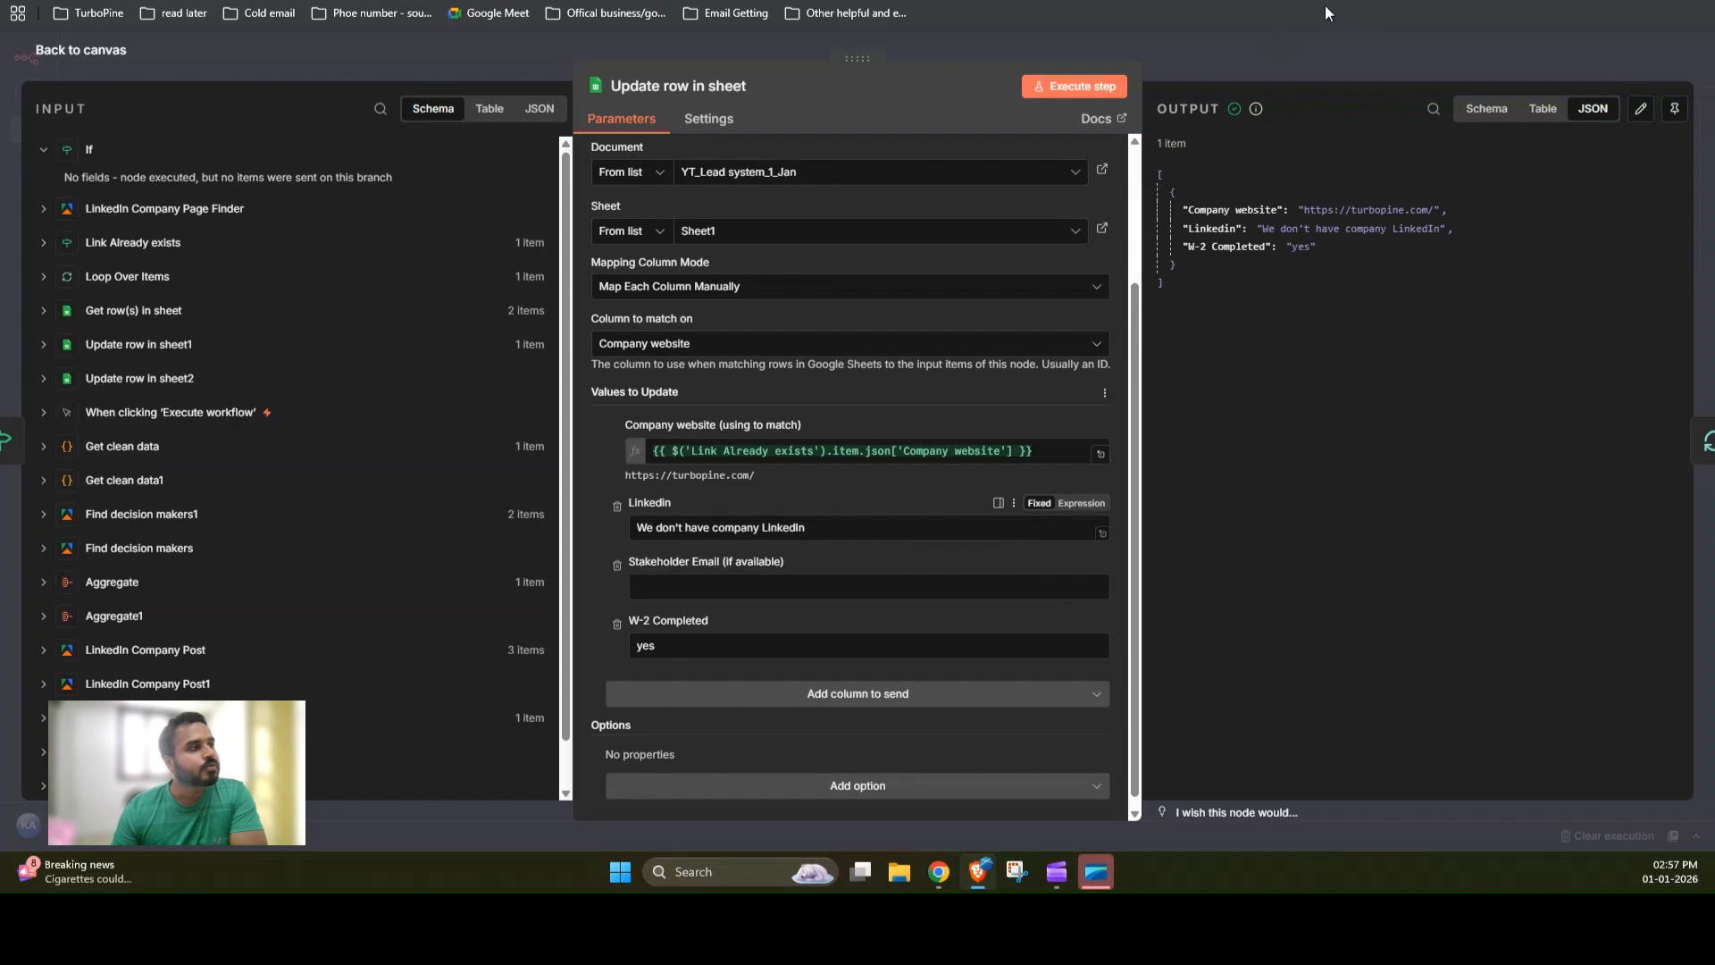
click(1279, 62)
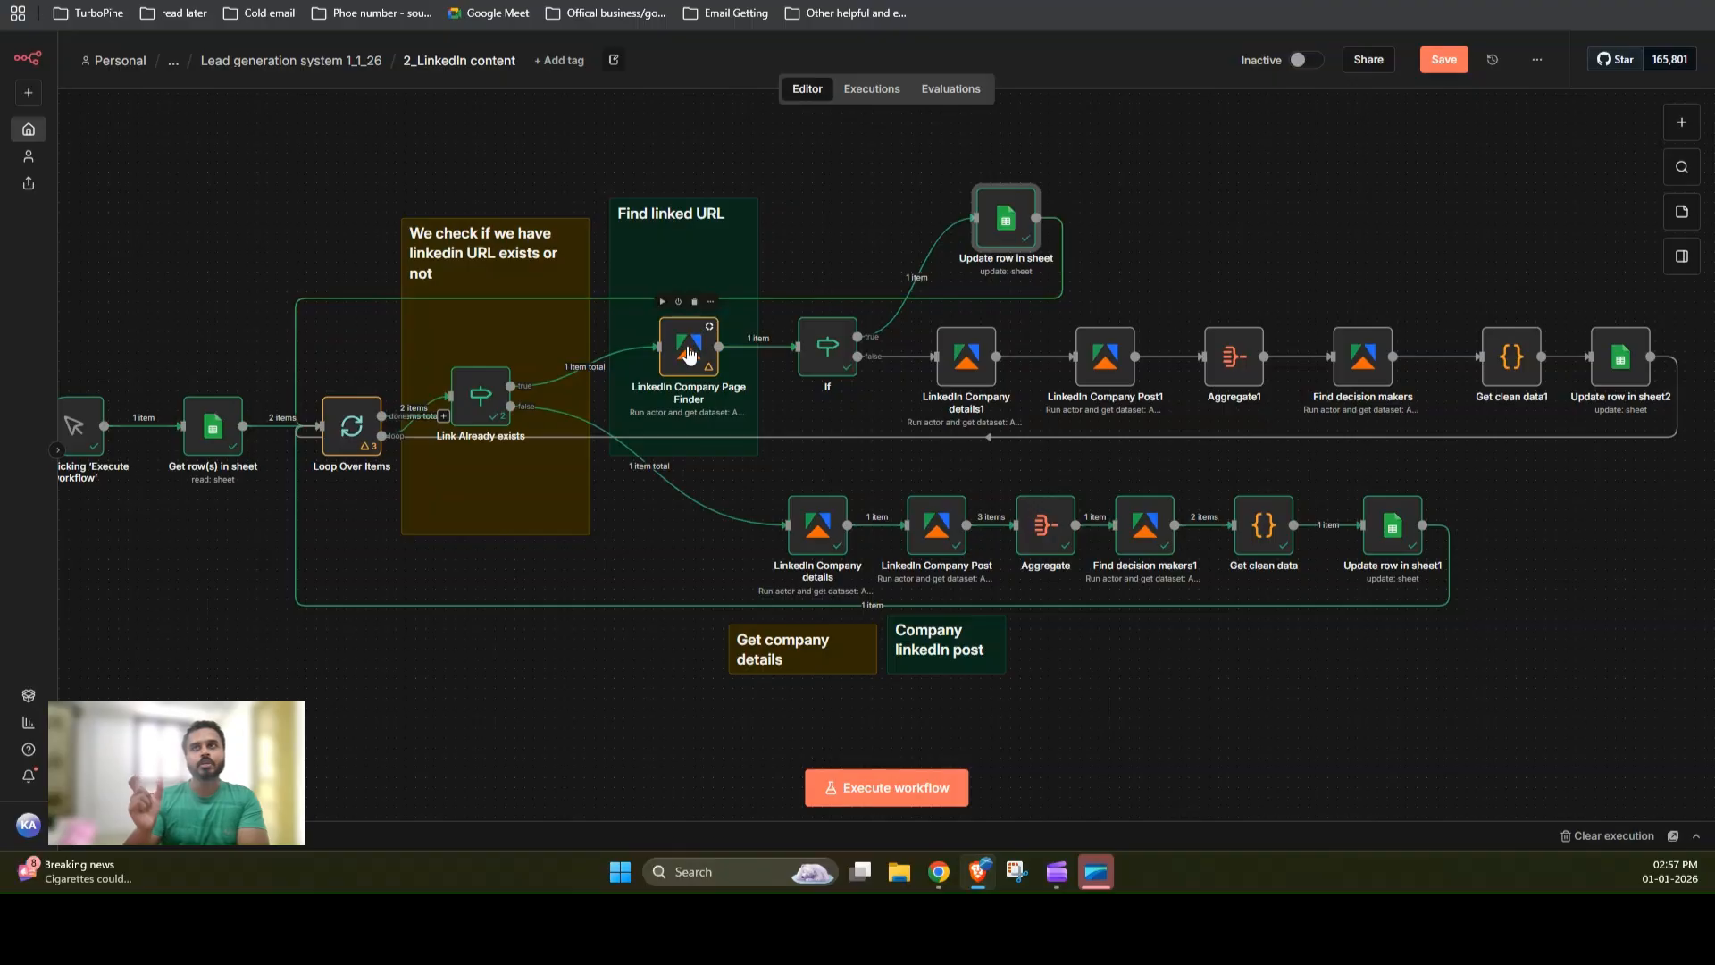
Step: Check the spreadsheet again, then review the LinkedIn Company details node's Apify credential and companies expression
key(ctrl+Tab)
click(196, 329)
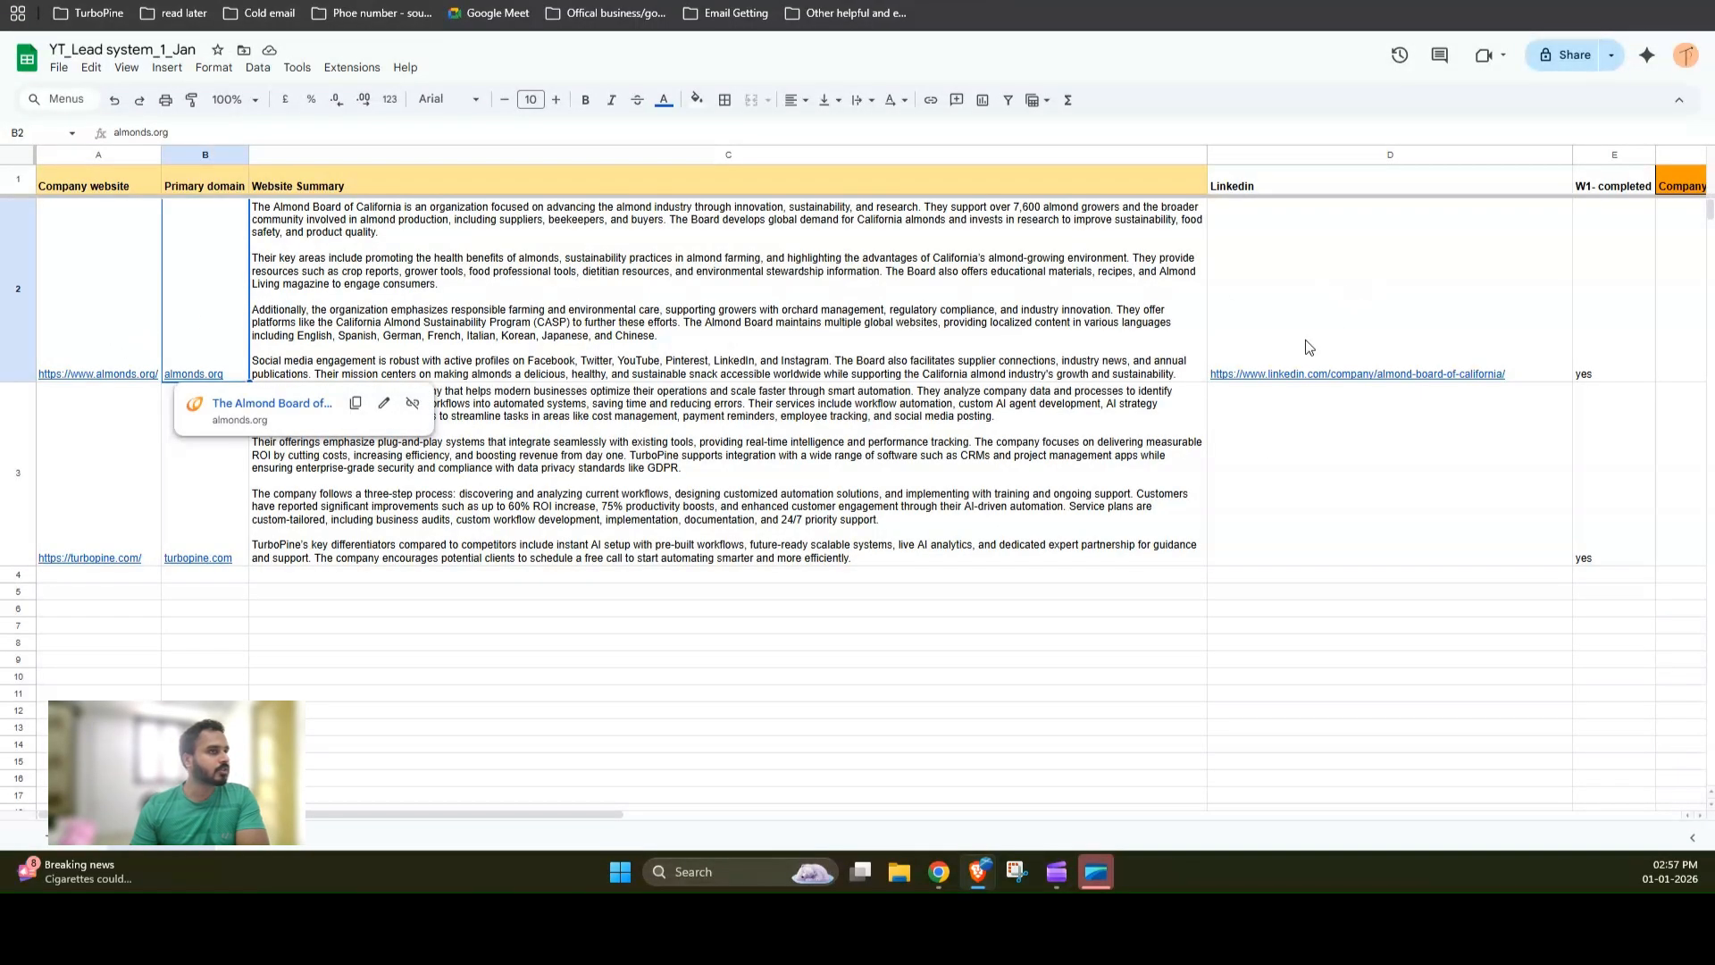
key(ctrl+shift+Tab)
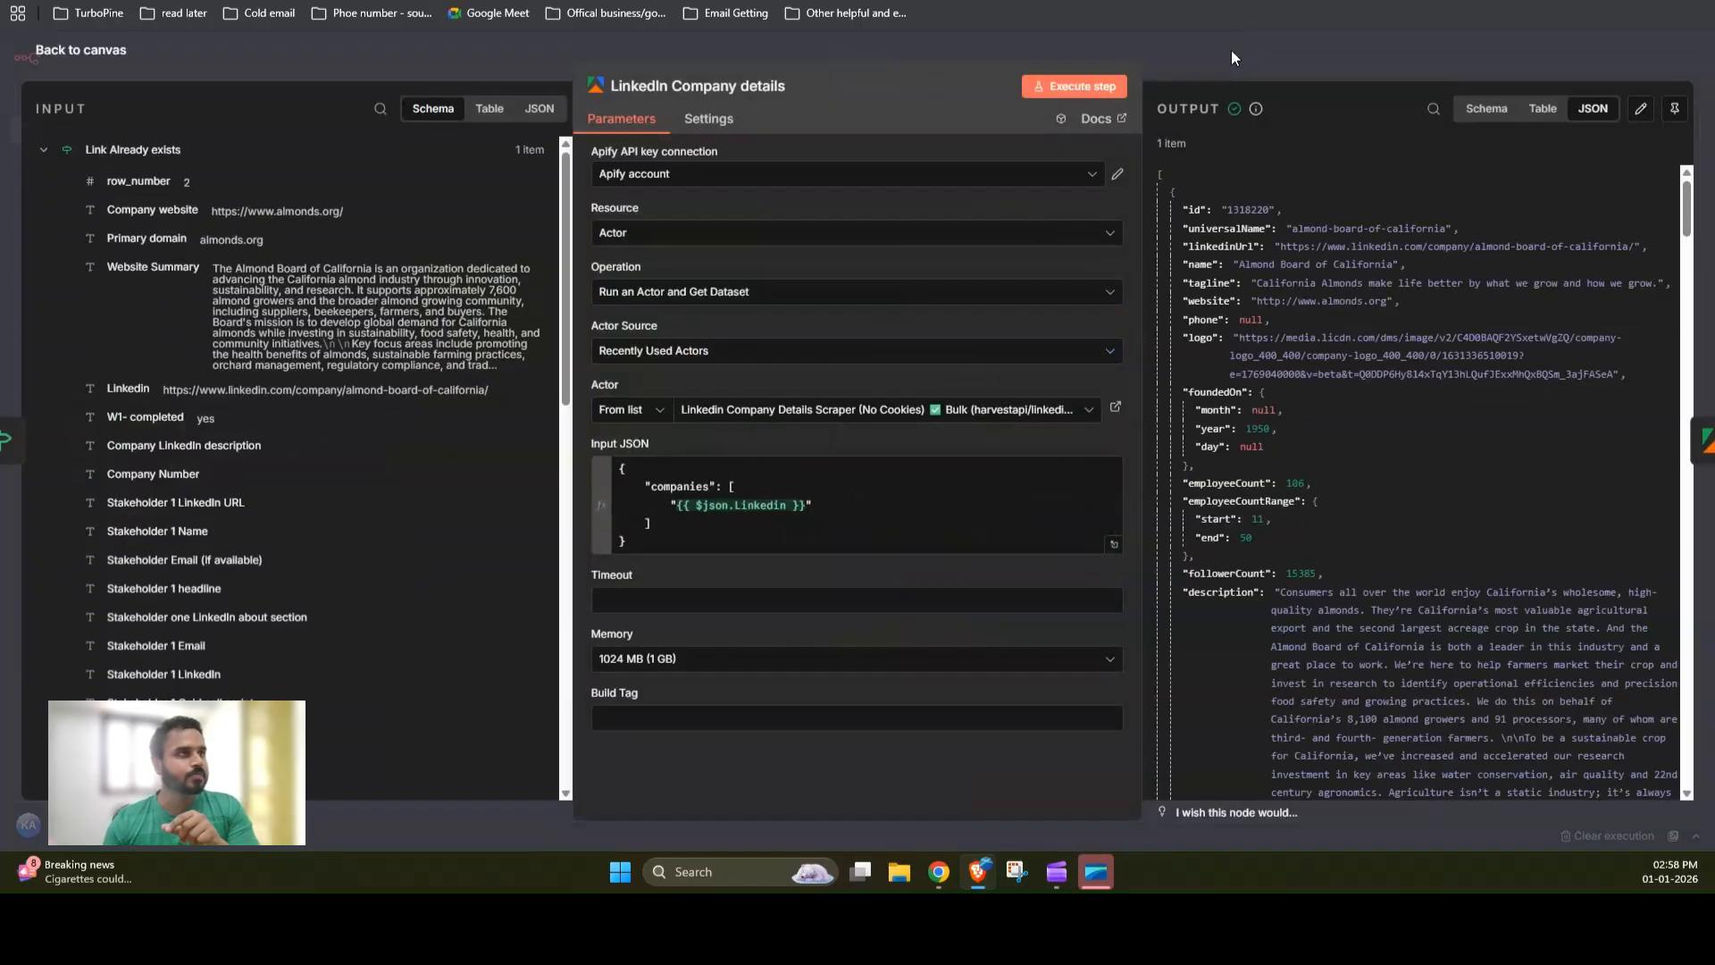
click(749, 178)
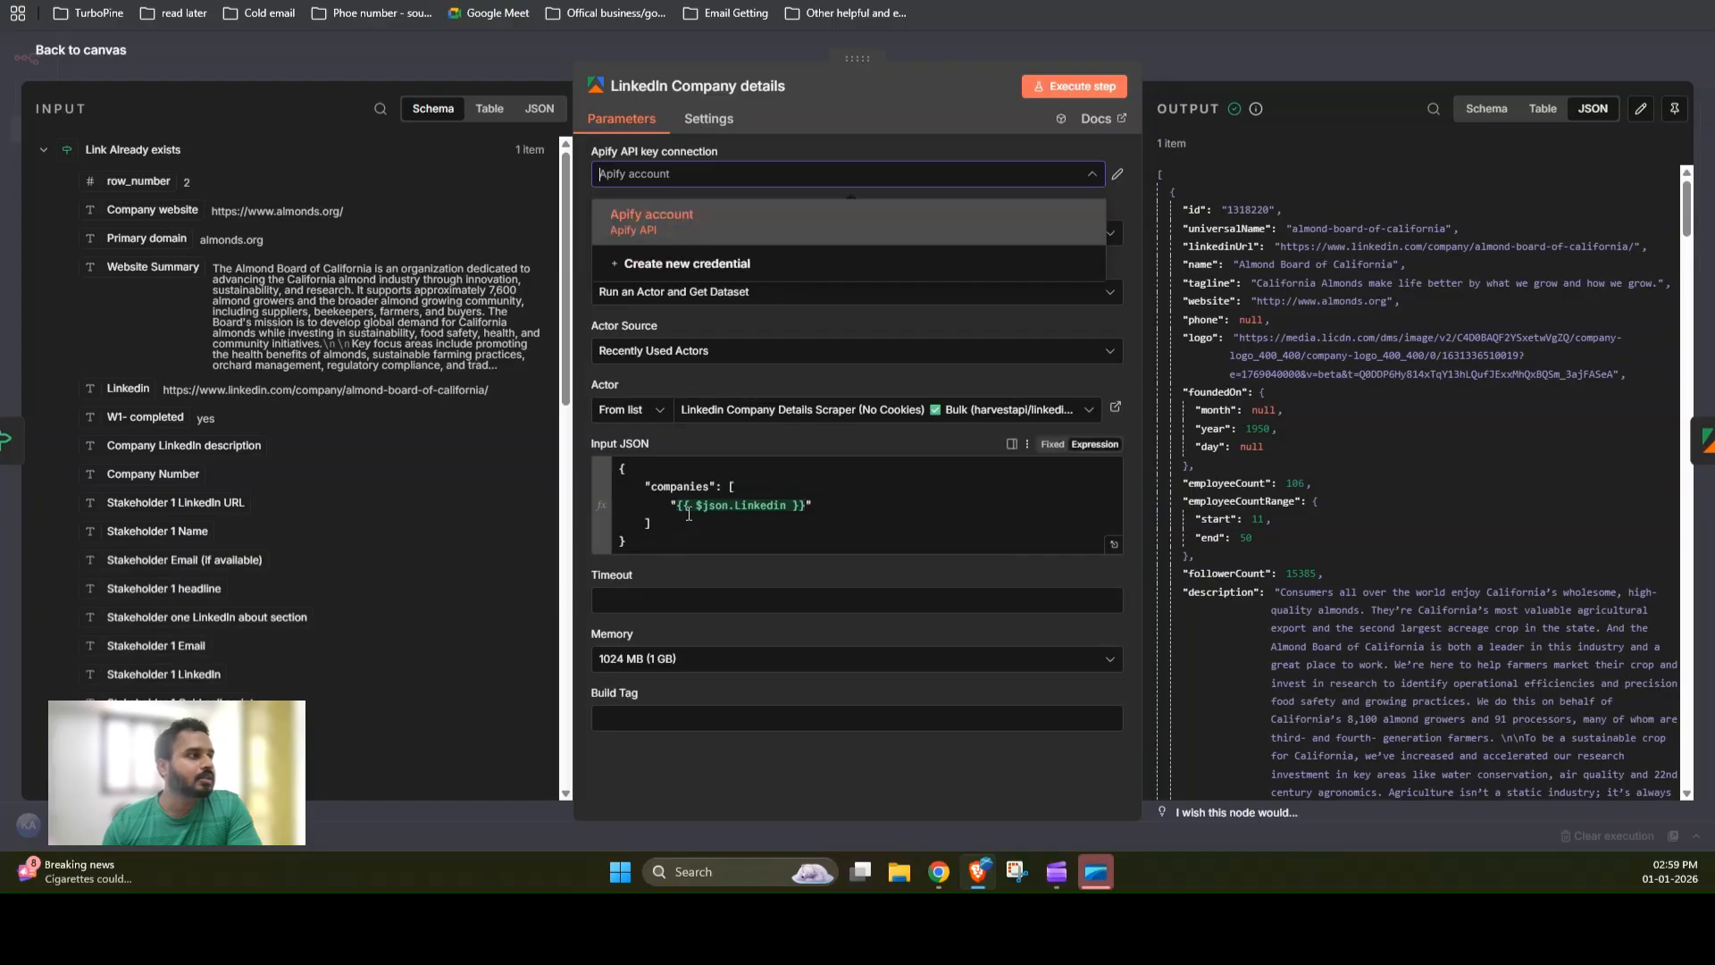
drag(681, 505, 804, 506)
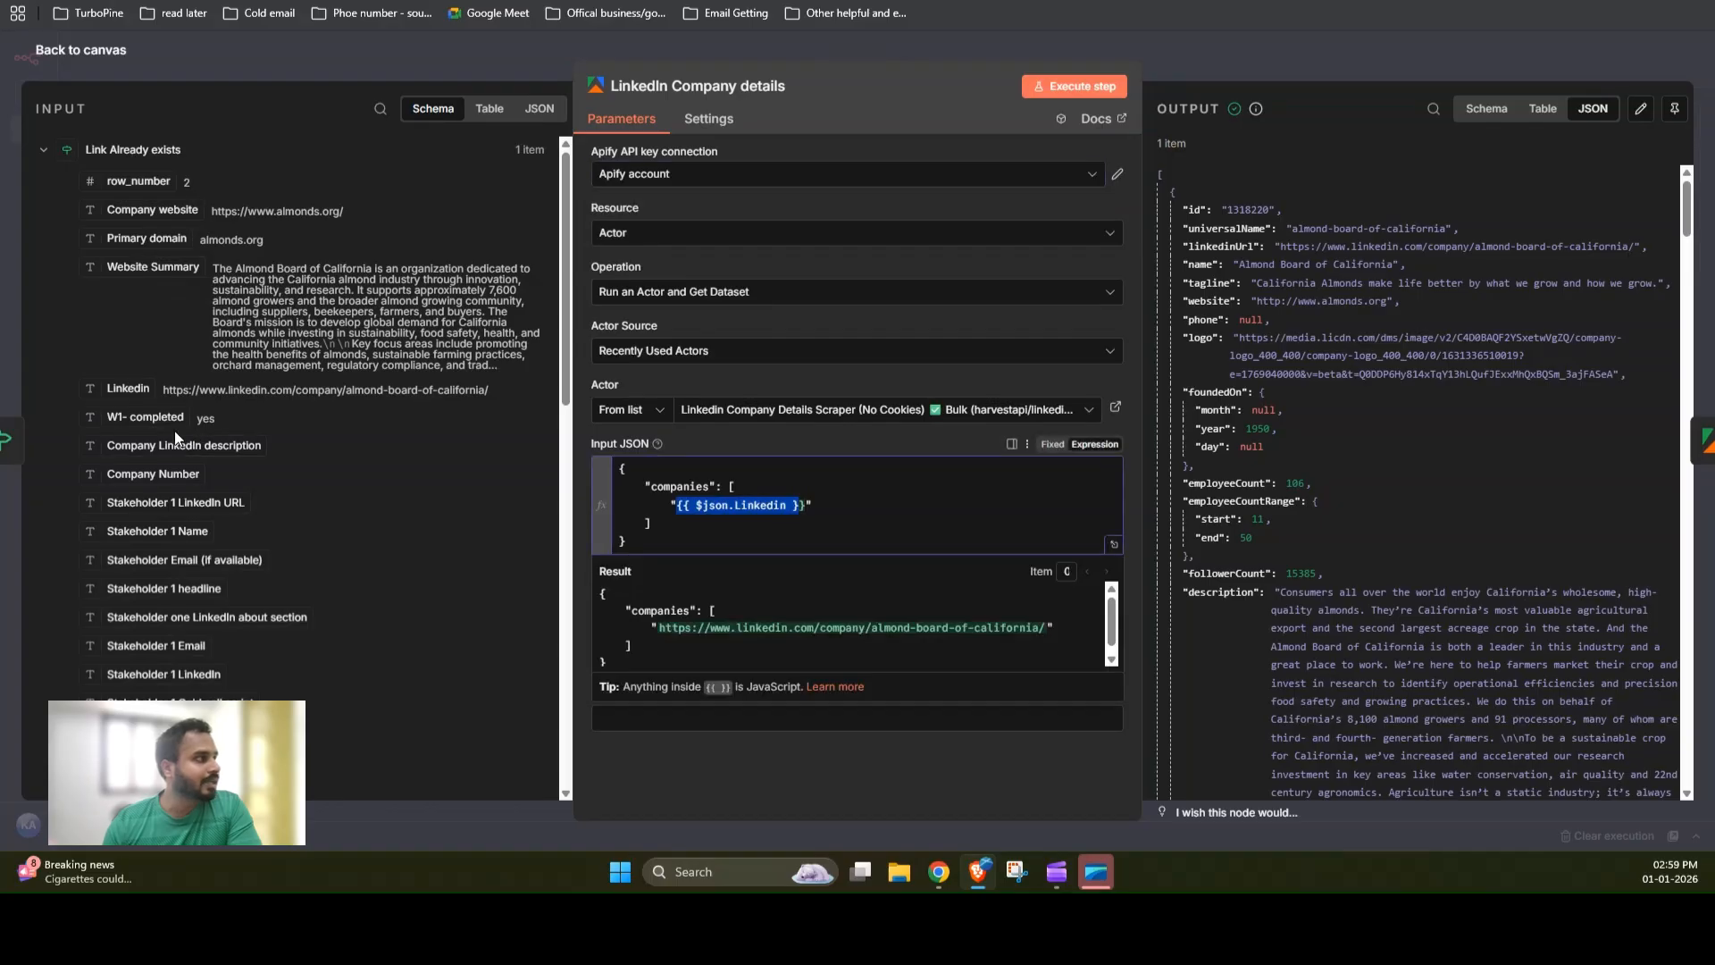
Step: Add the Linkedin input field into the companies list, then delete the duplicated expression and close the node
drag(128, 389, 813, 506)
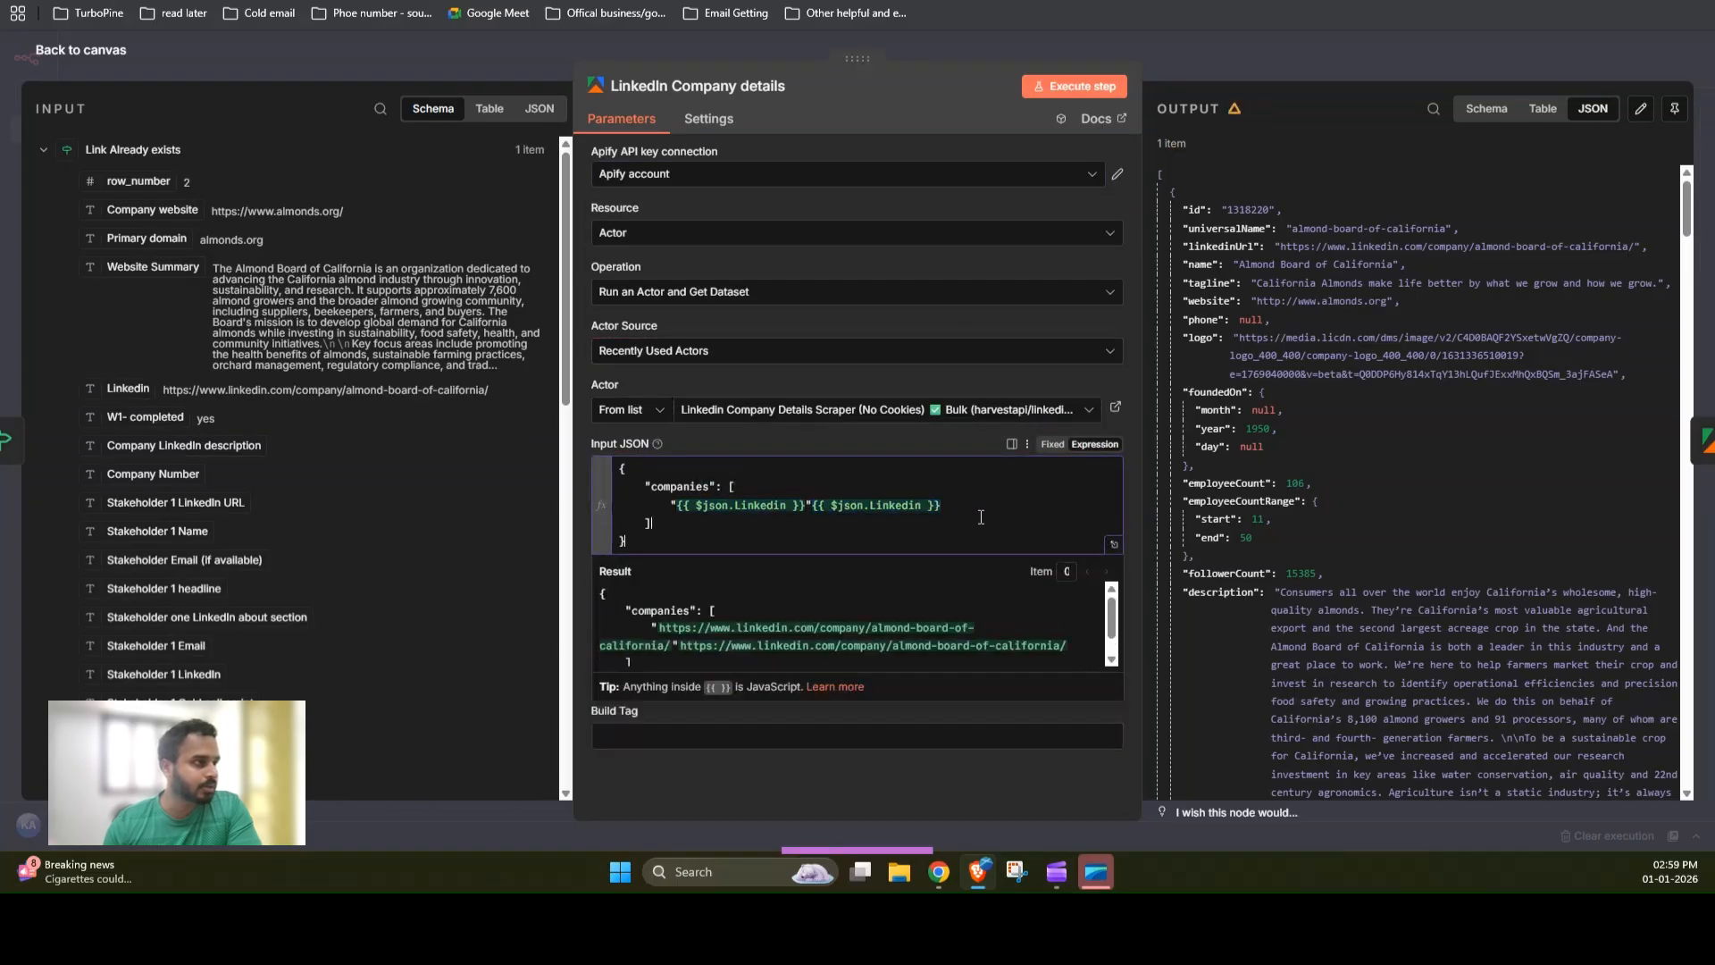
drag(935, 525, 836, 496)
key(BackSpace)
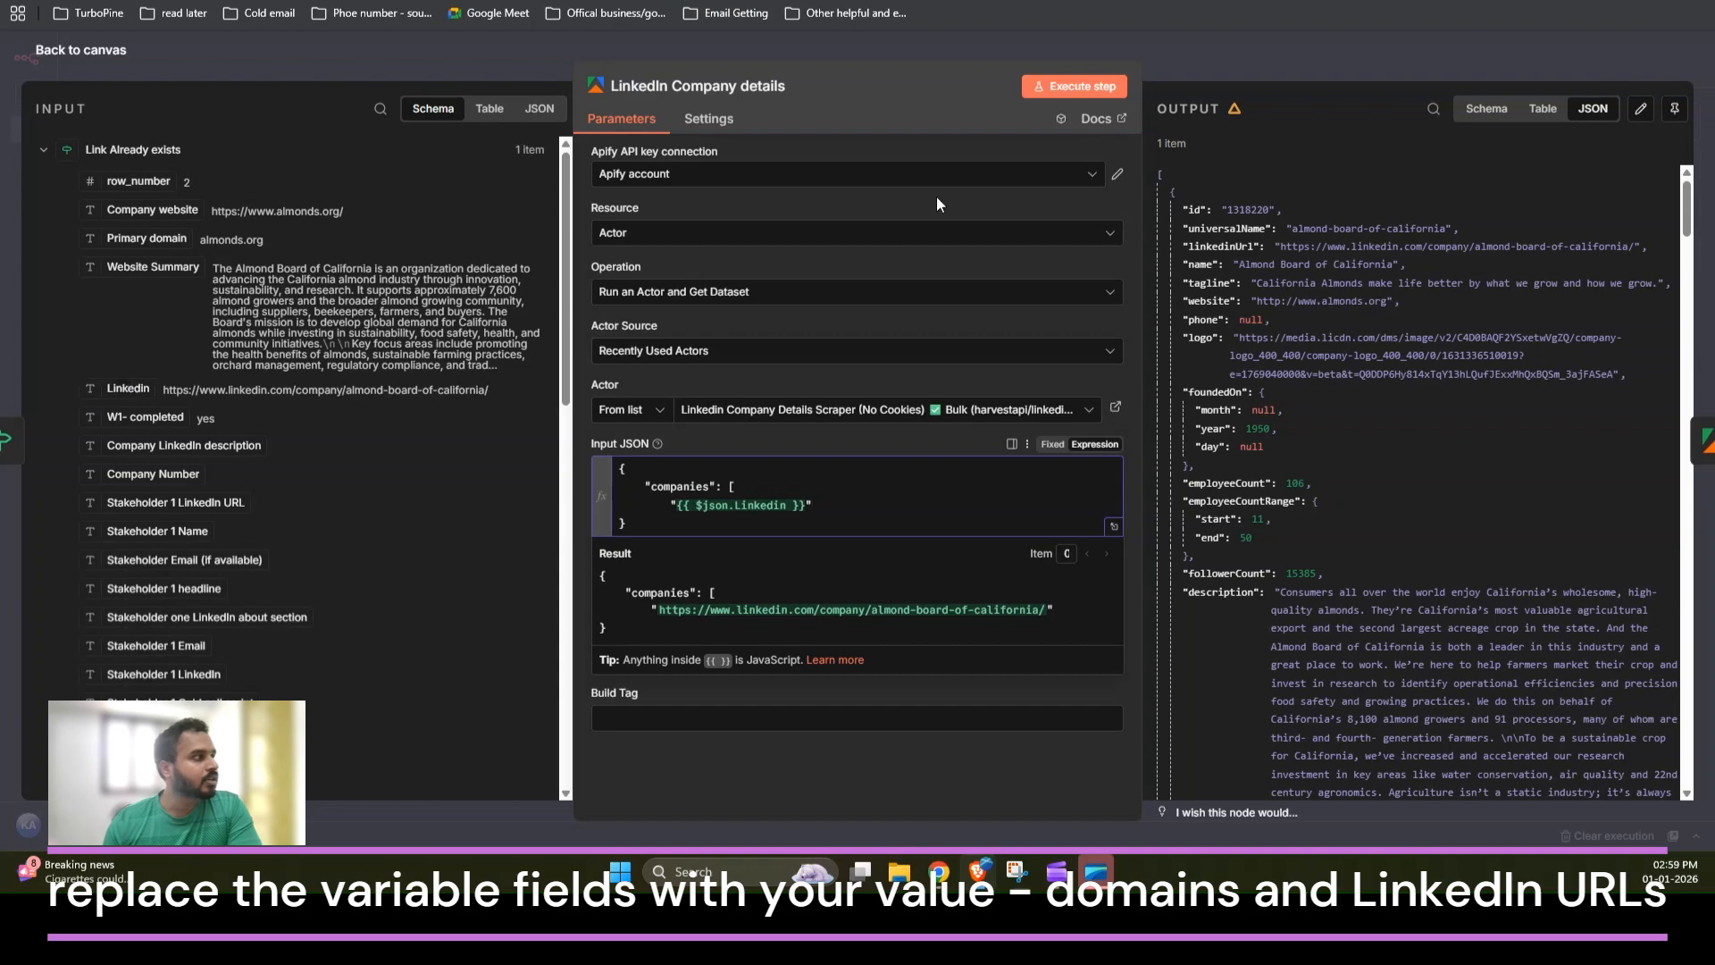
click(1210, 41)
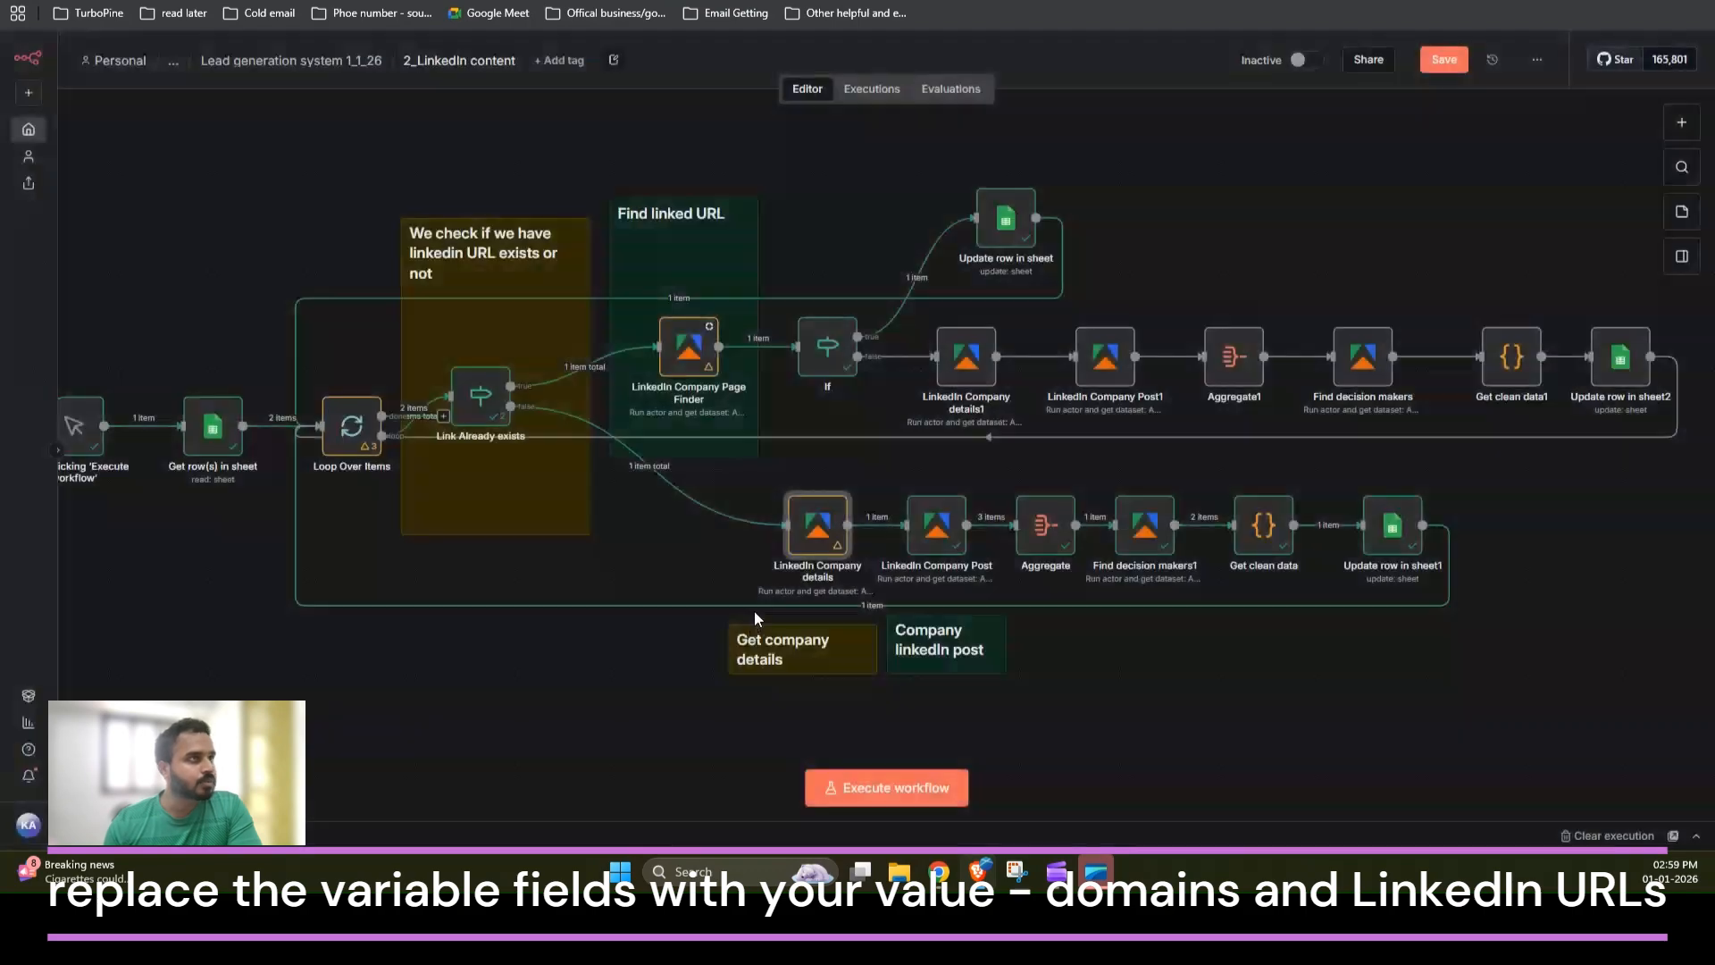
Step: Reopen the LinkedIn Company details node and inspect the description in its output data
double_click(817, 525)
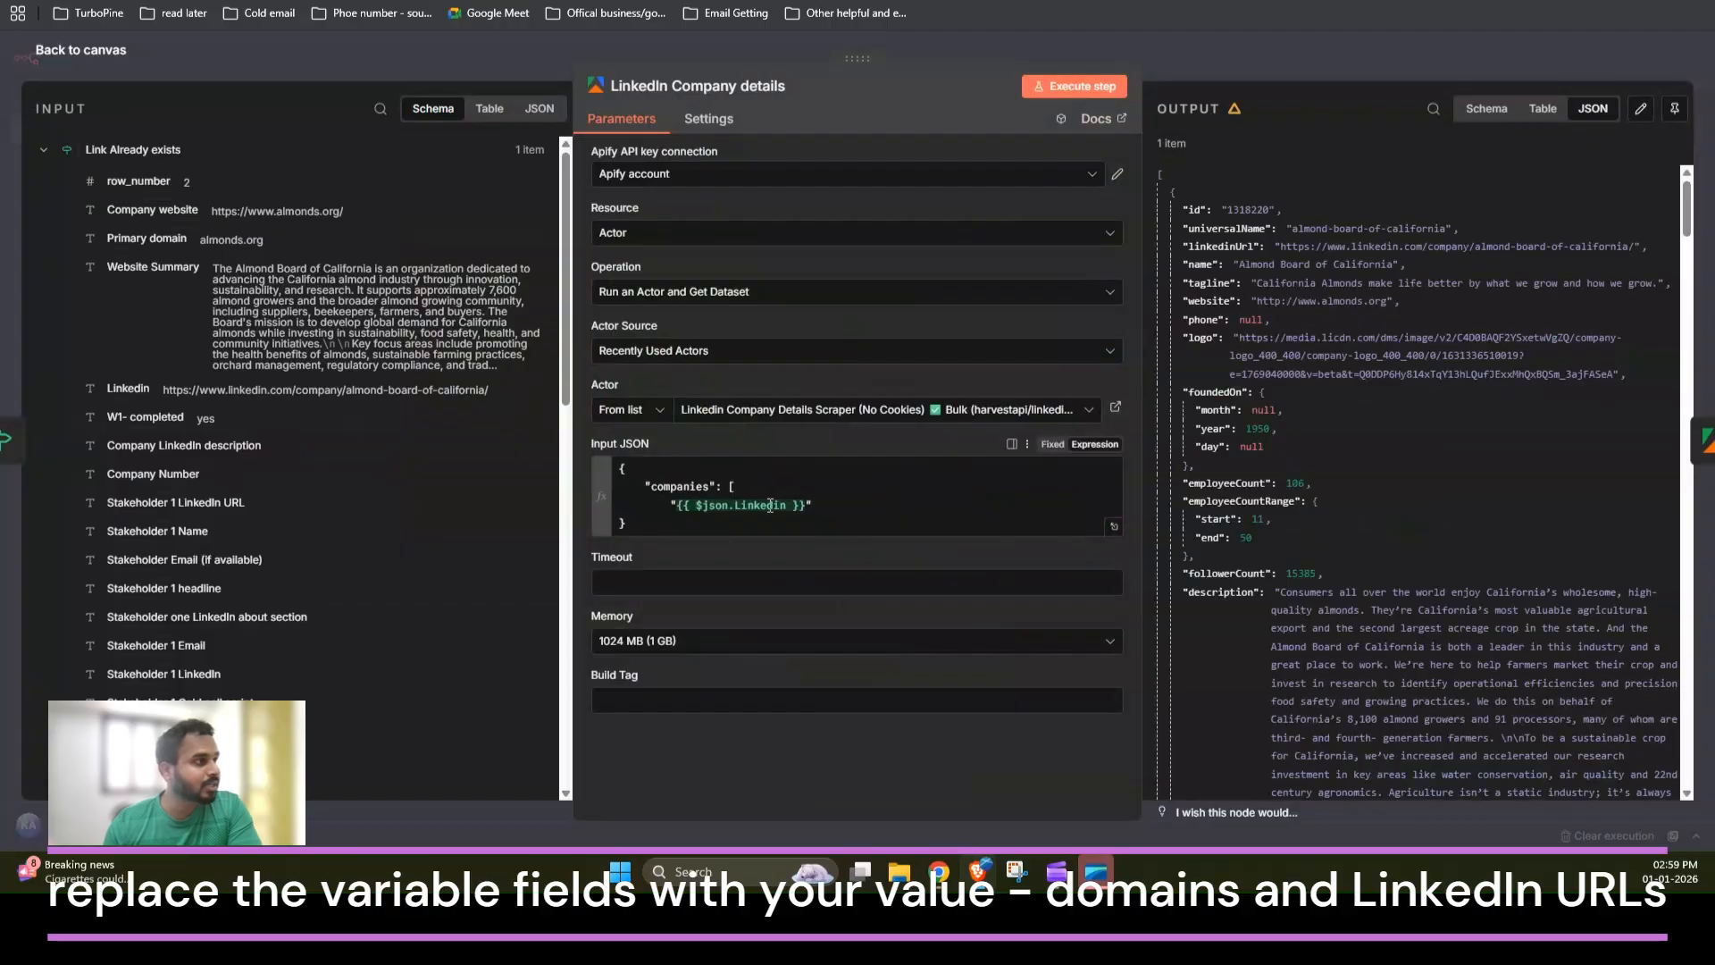
scroll(1350, 430, down, 3)
drag(1276, 413, 1358, 650)
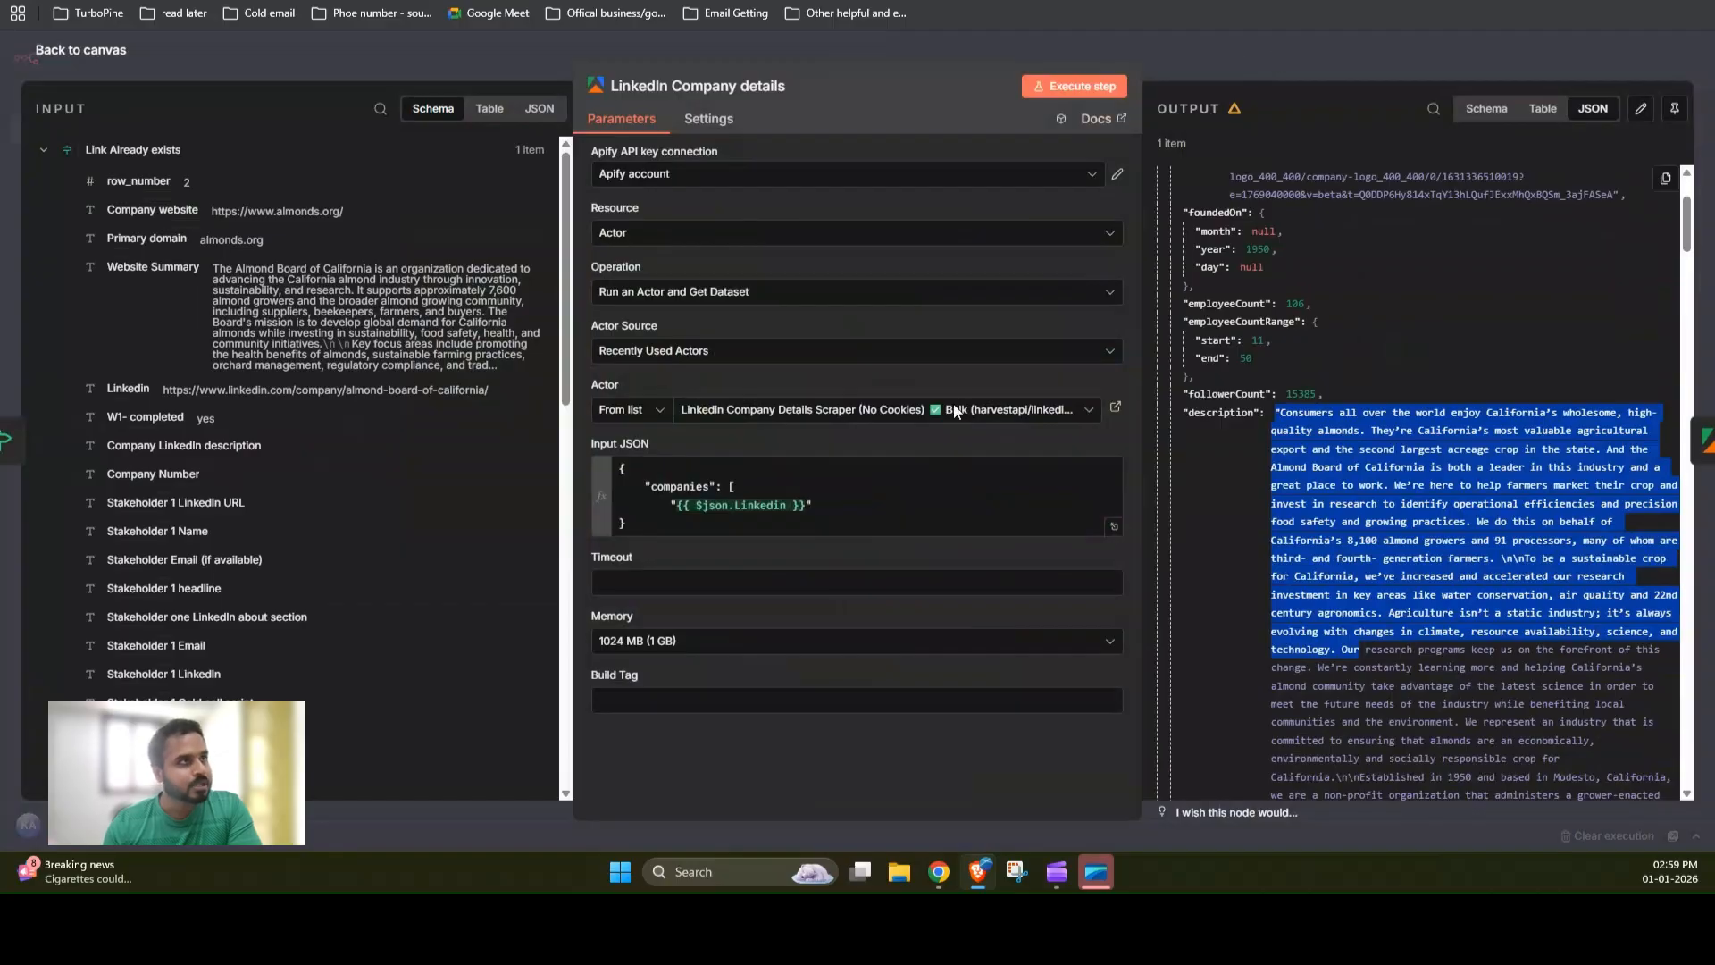
click(1174, 46)
Step: Open the LinkedIn Company Post node and review its company_name, limit and sort settings in Input JSON
click(937, 518)
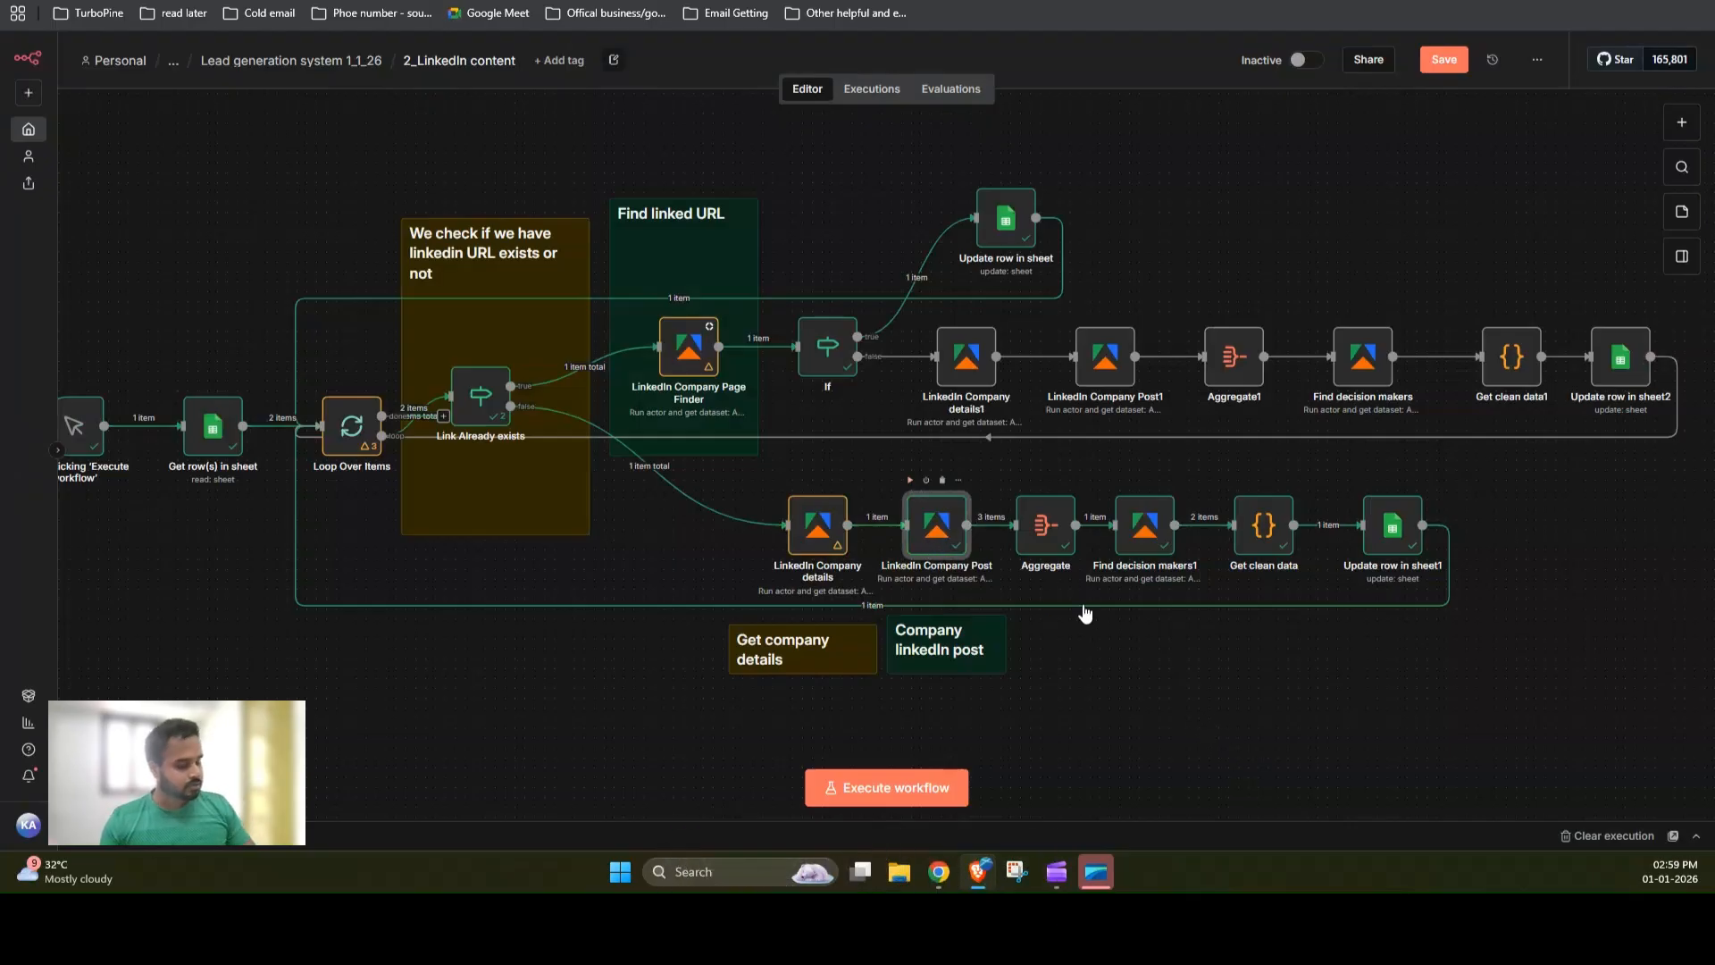
double_click(920, 509)
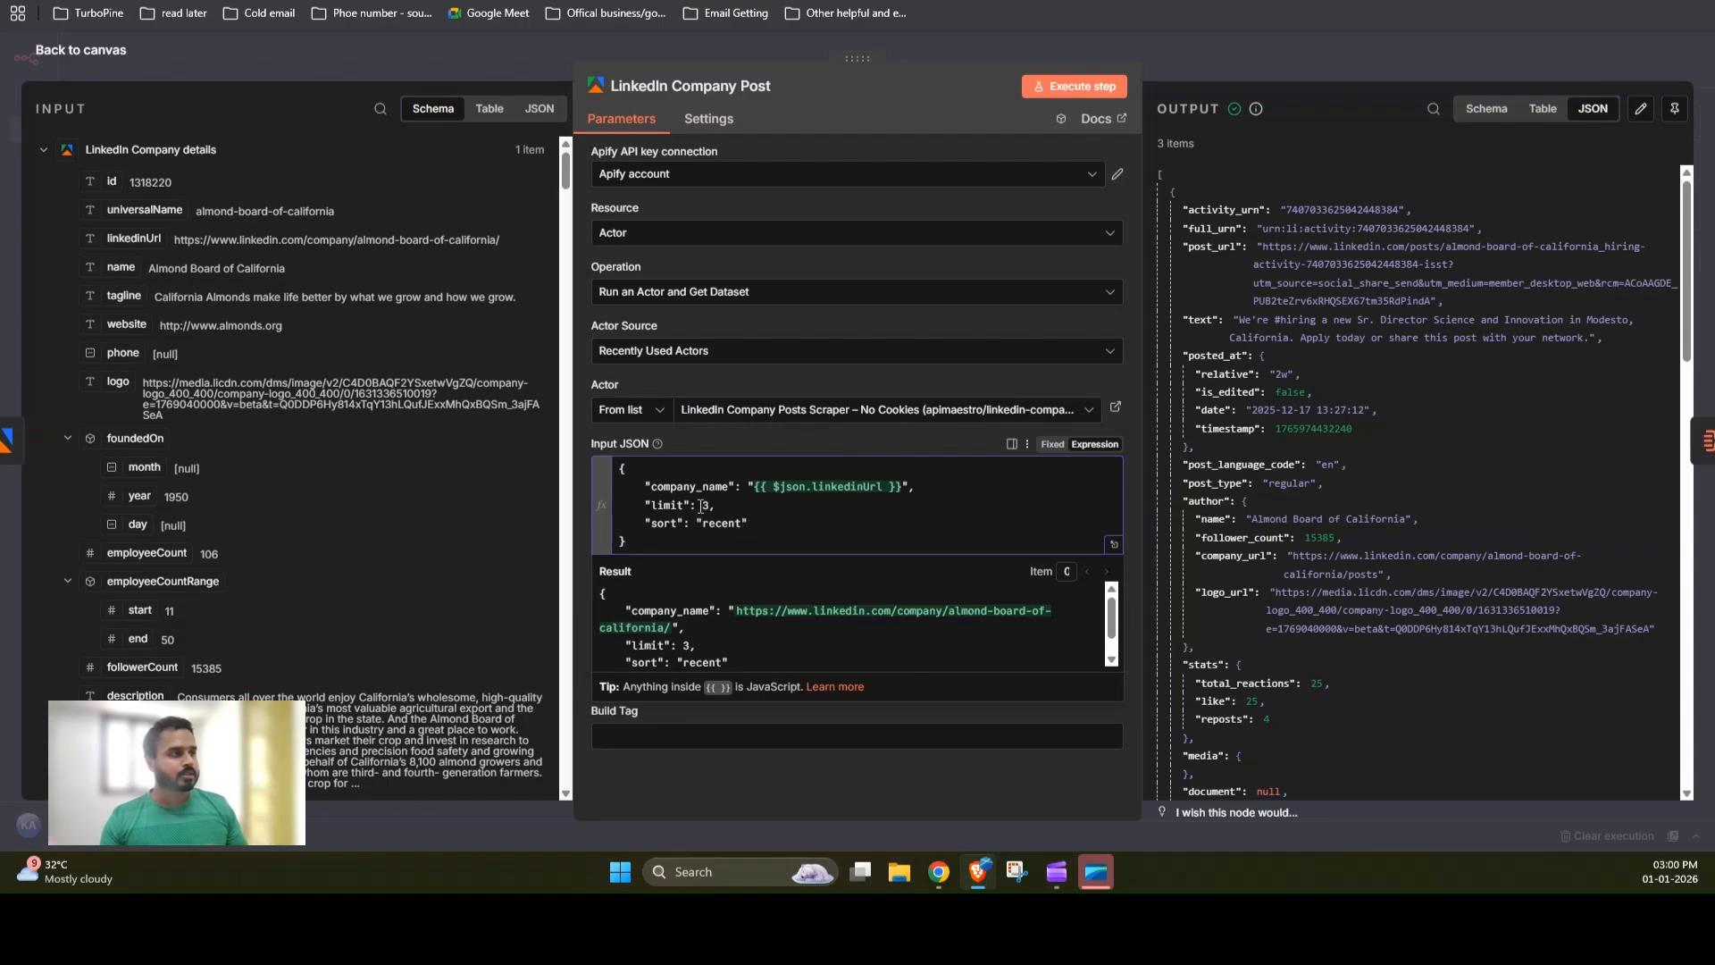
click(718, 506)
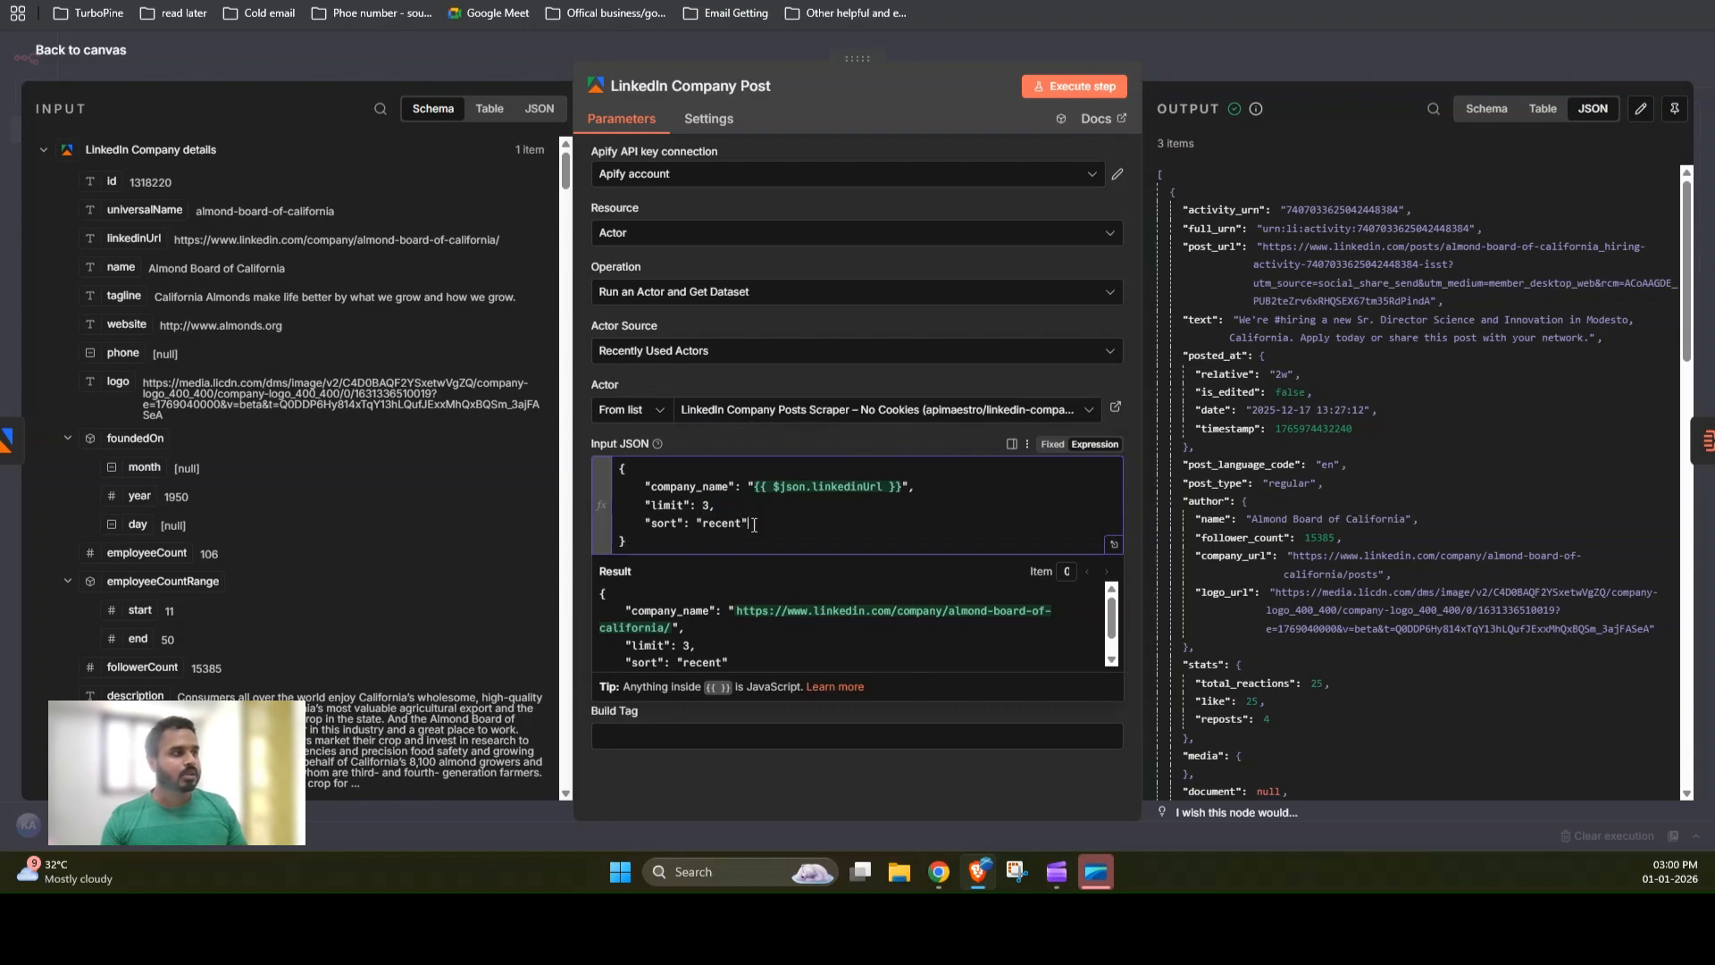
drag(752, 524, 703, 524)
click(781, 515)
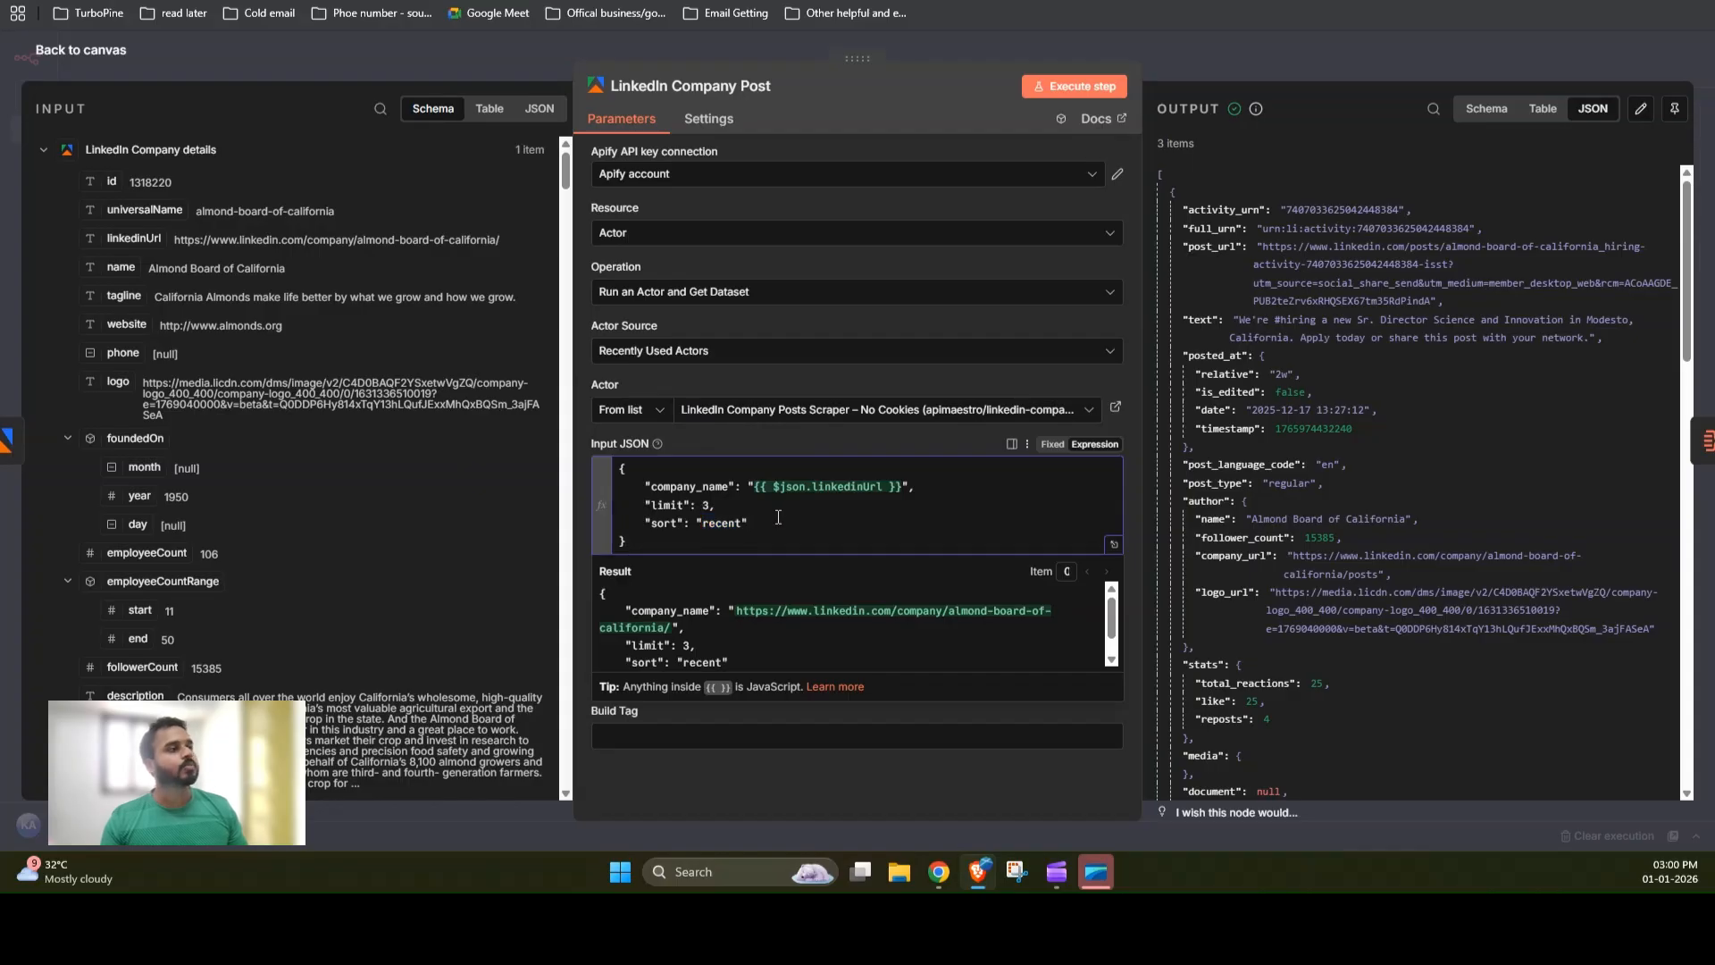
click(1237, 56)
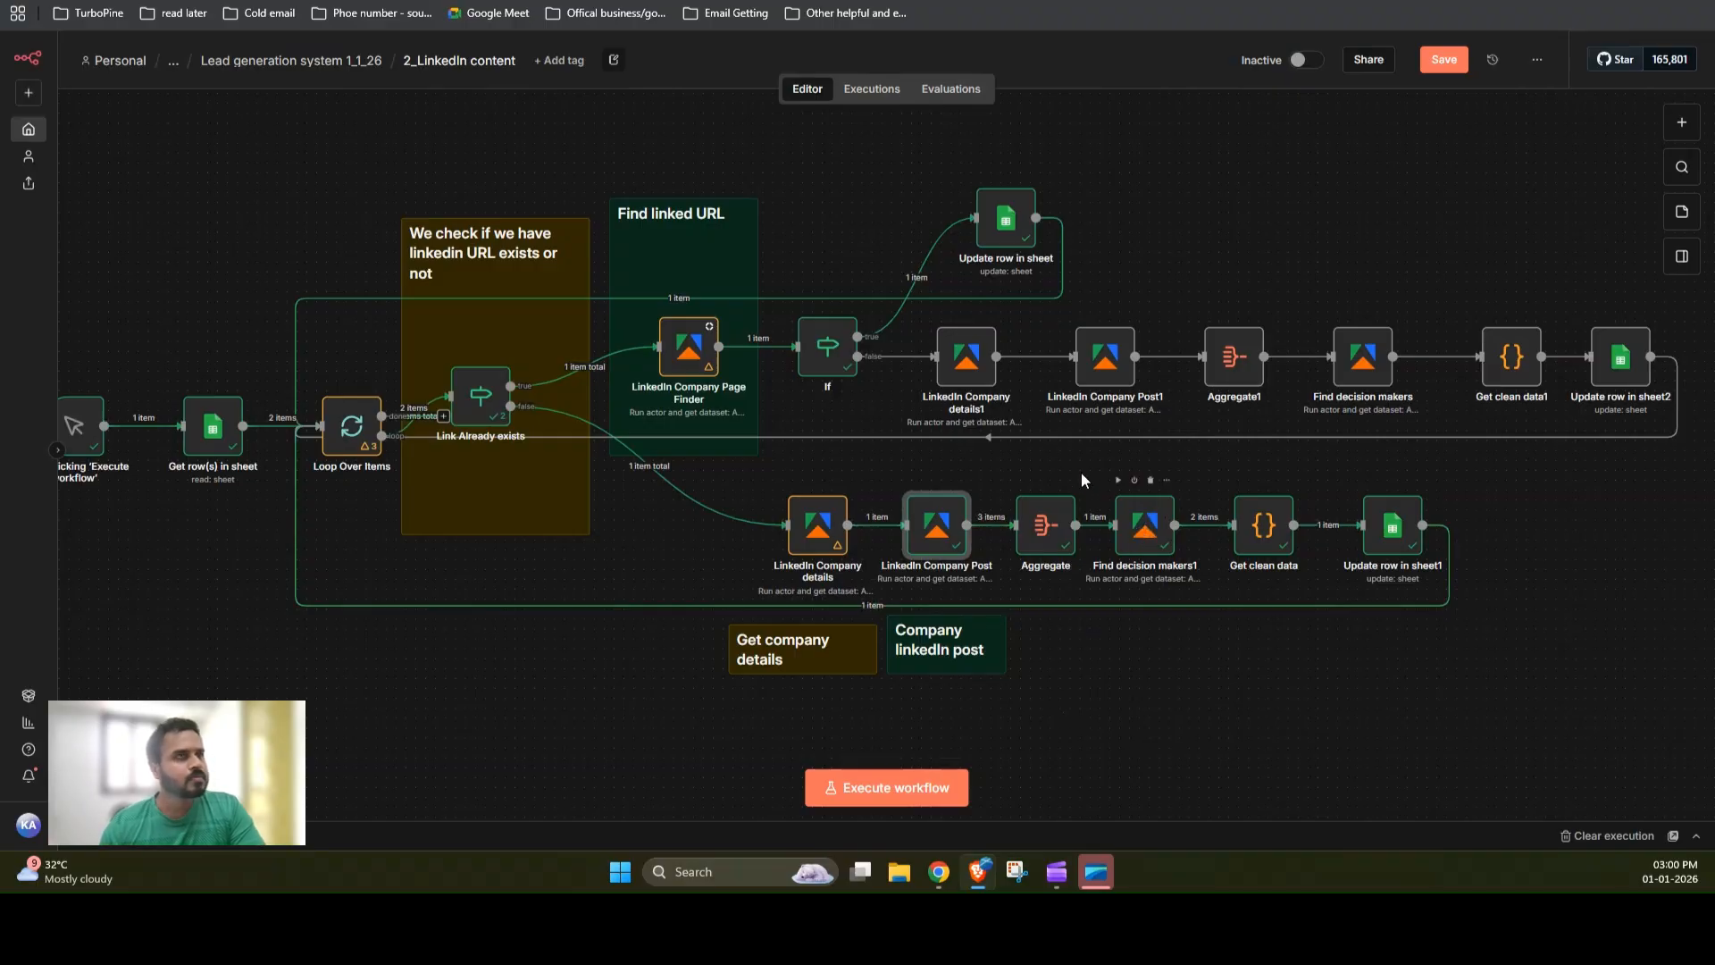
Step: Open Find decision makers1 and examine the currentJobTitles list in its Input JSON expression editor
double_click(1144, 524)
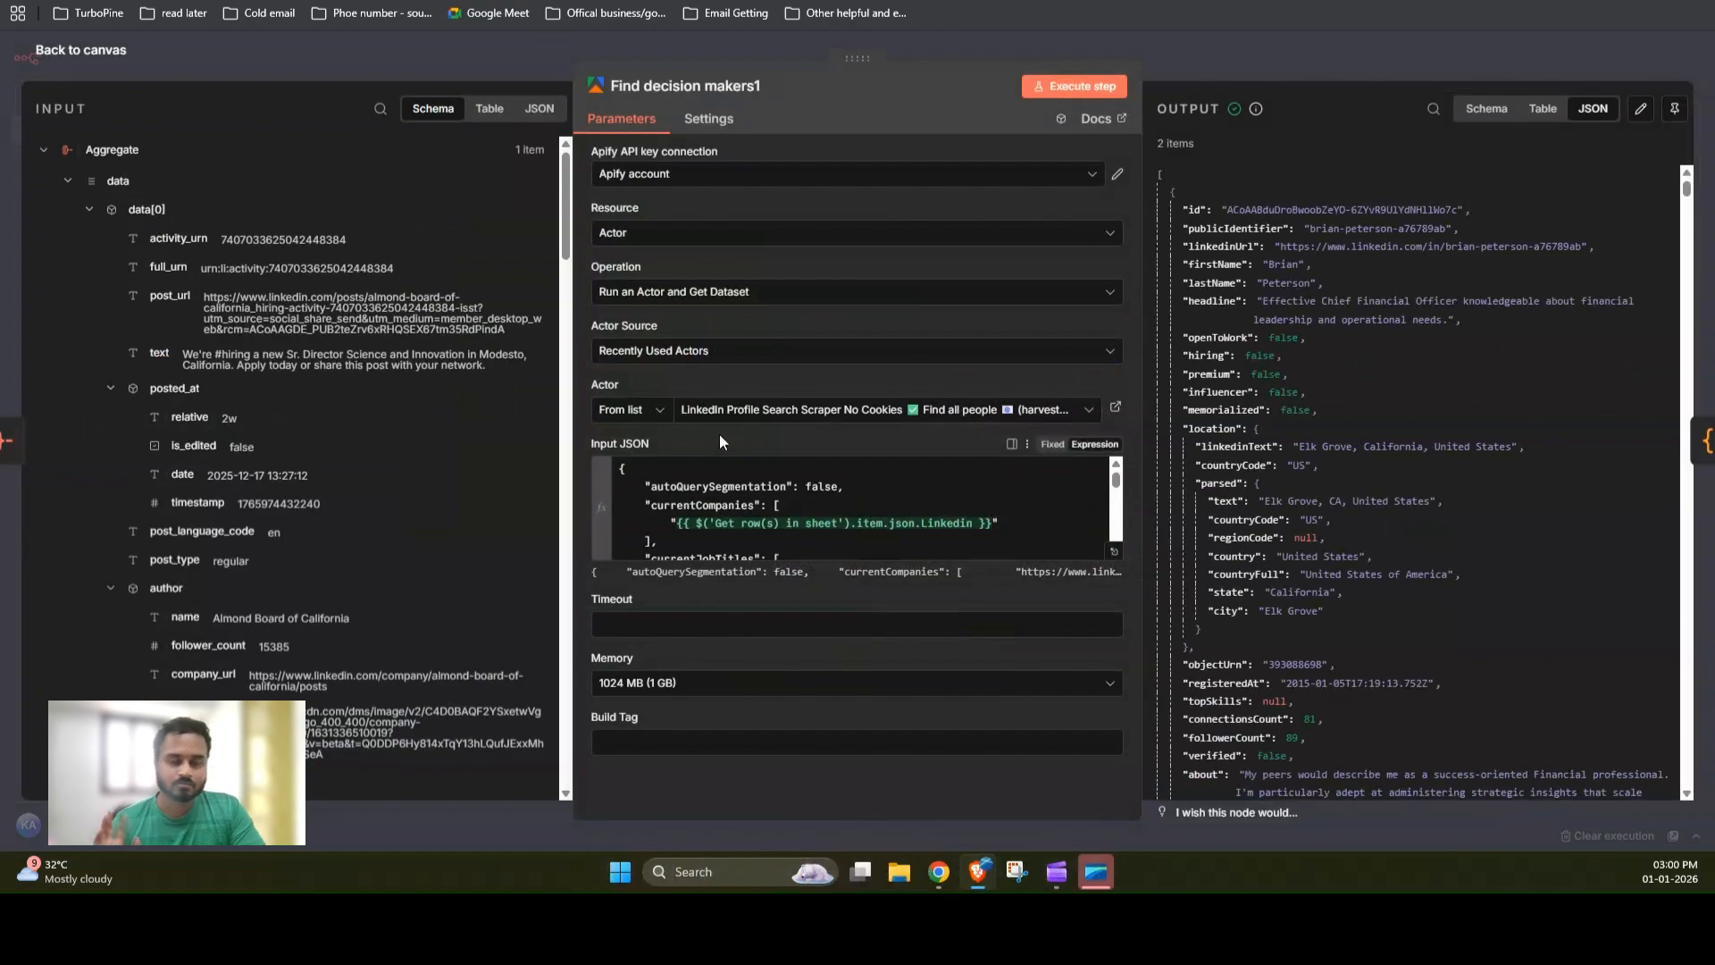
click(1114, 551)
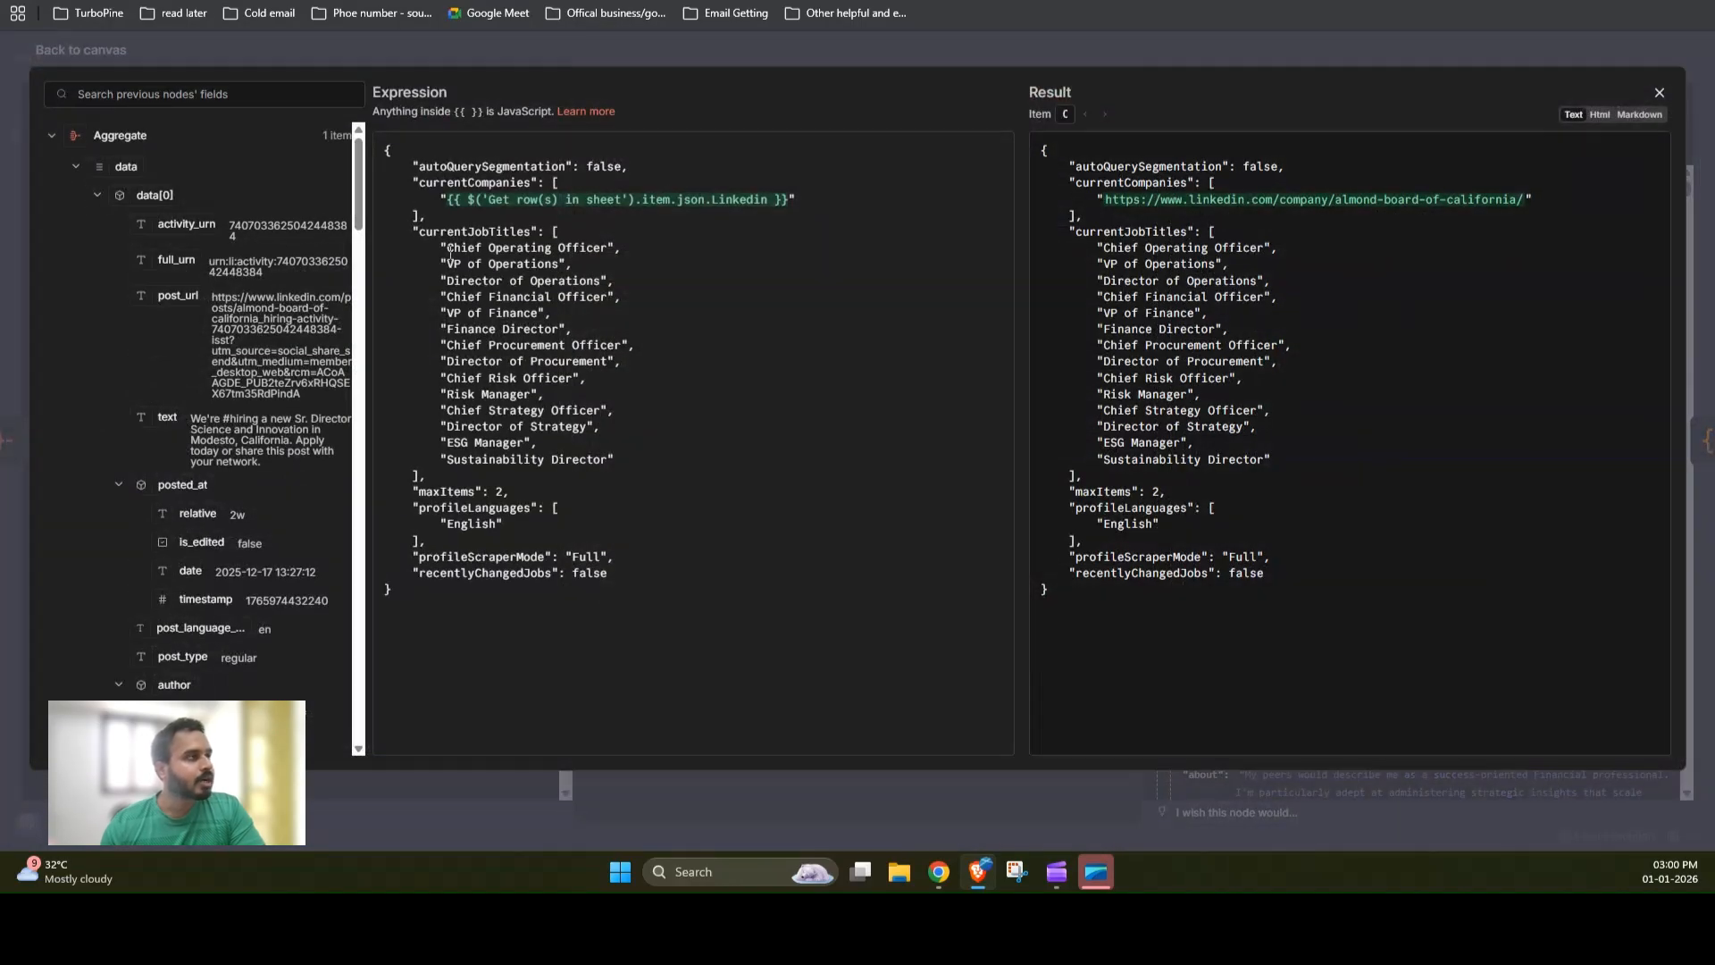
drag(451, 252, 609, 465)
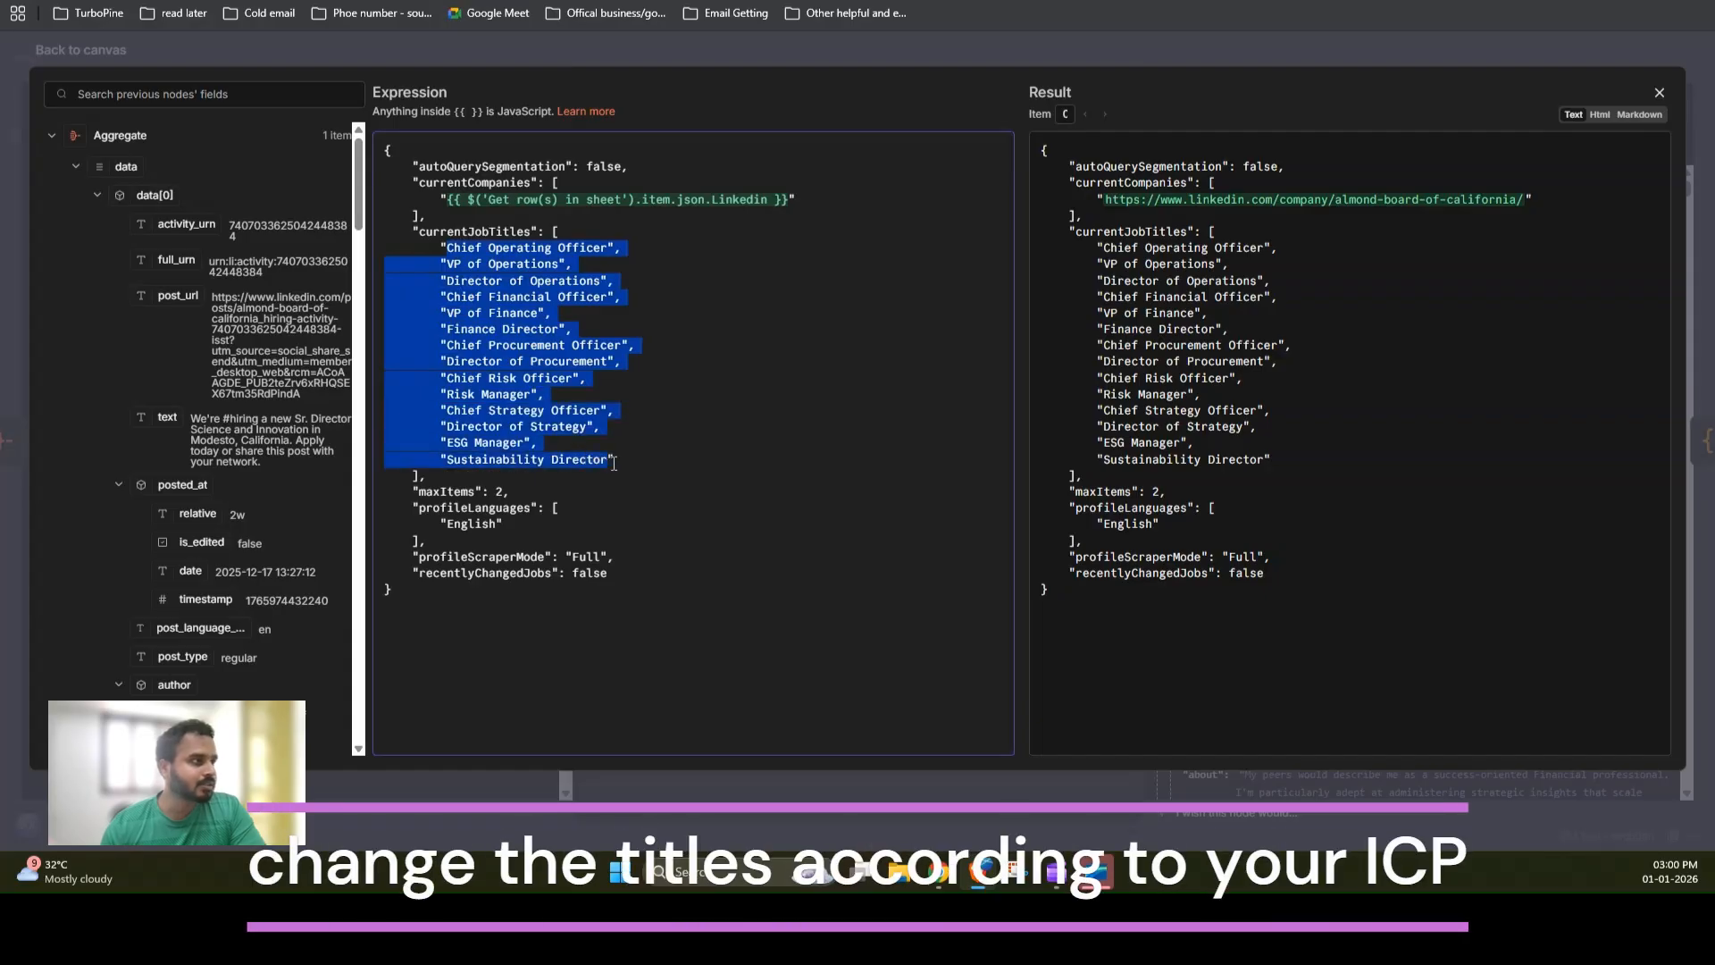
click(611, 426)
drag(446, 247, 602, 252)
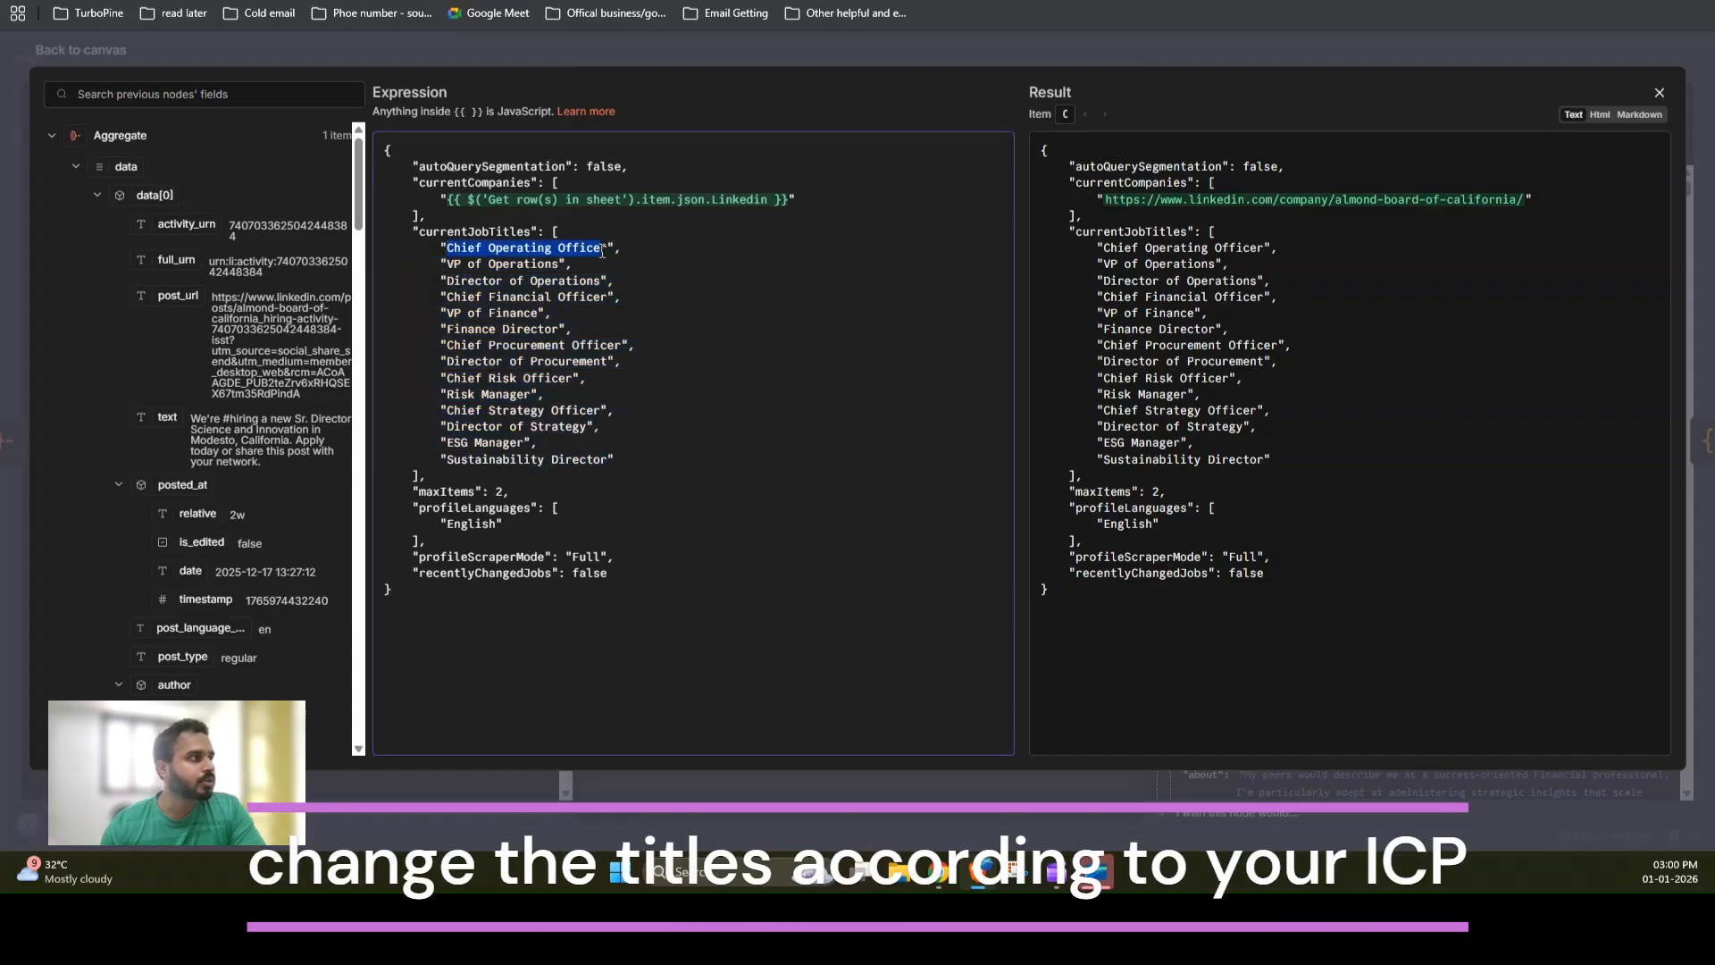
drag(455, 264, 598, 283)
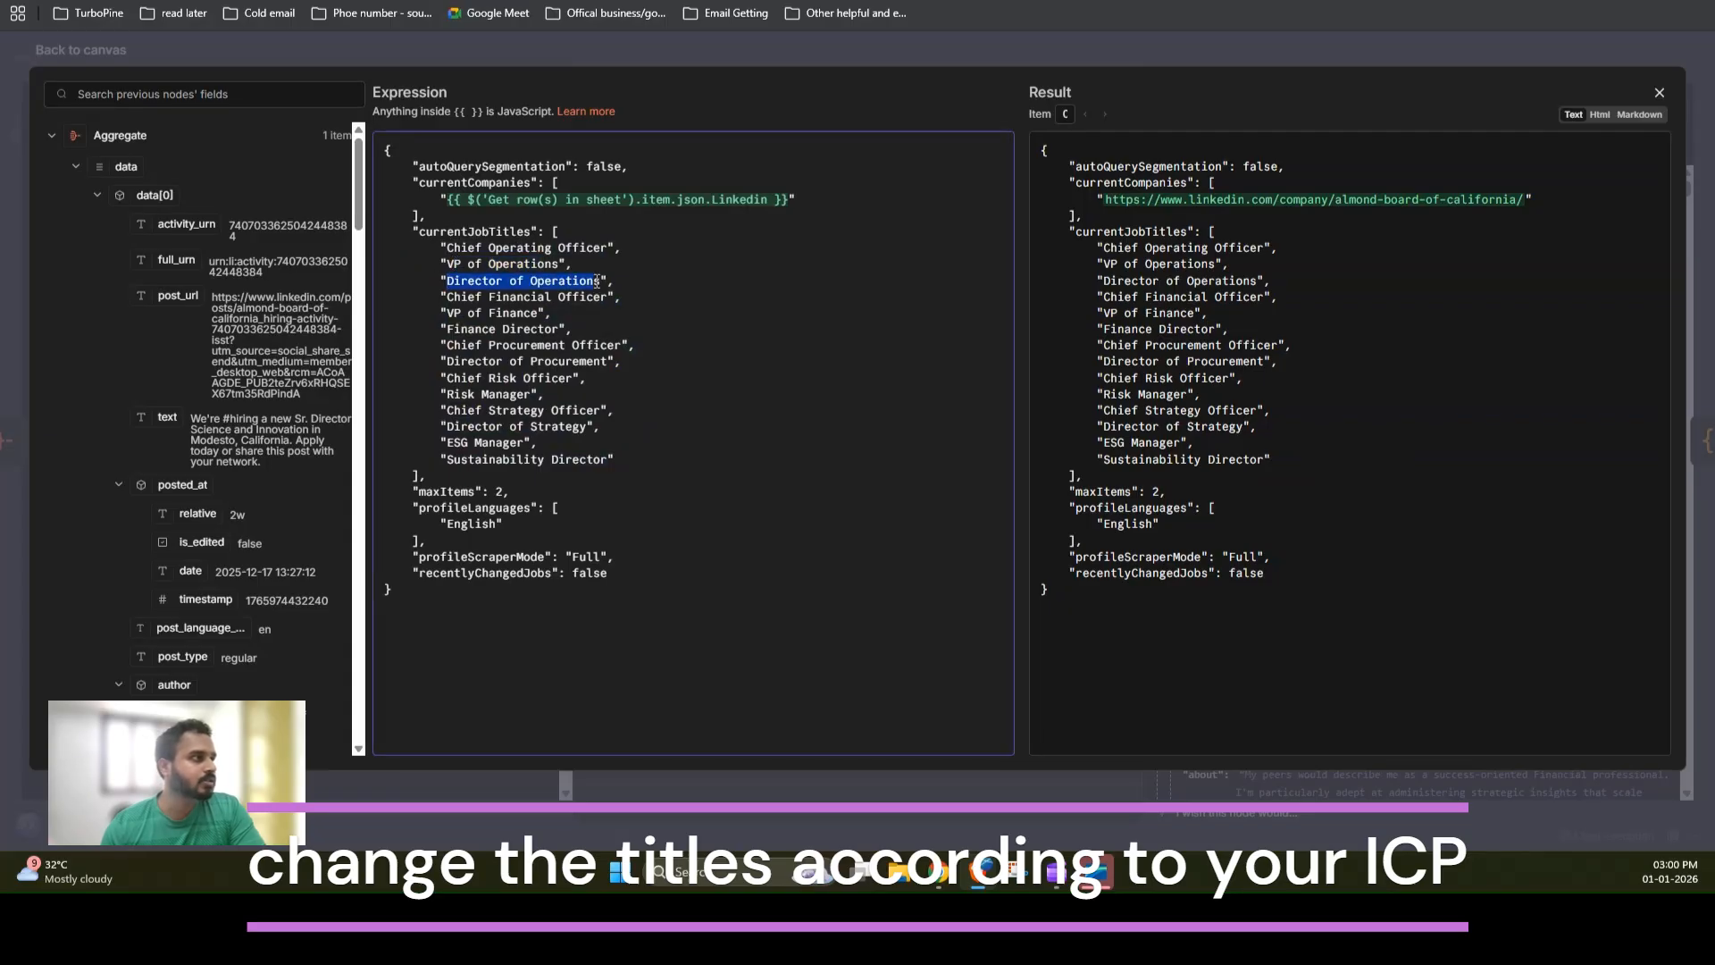
click(445, 248)
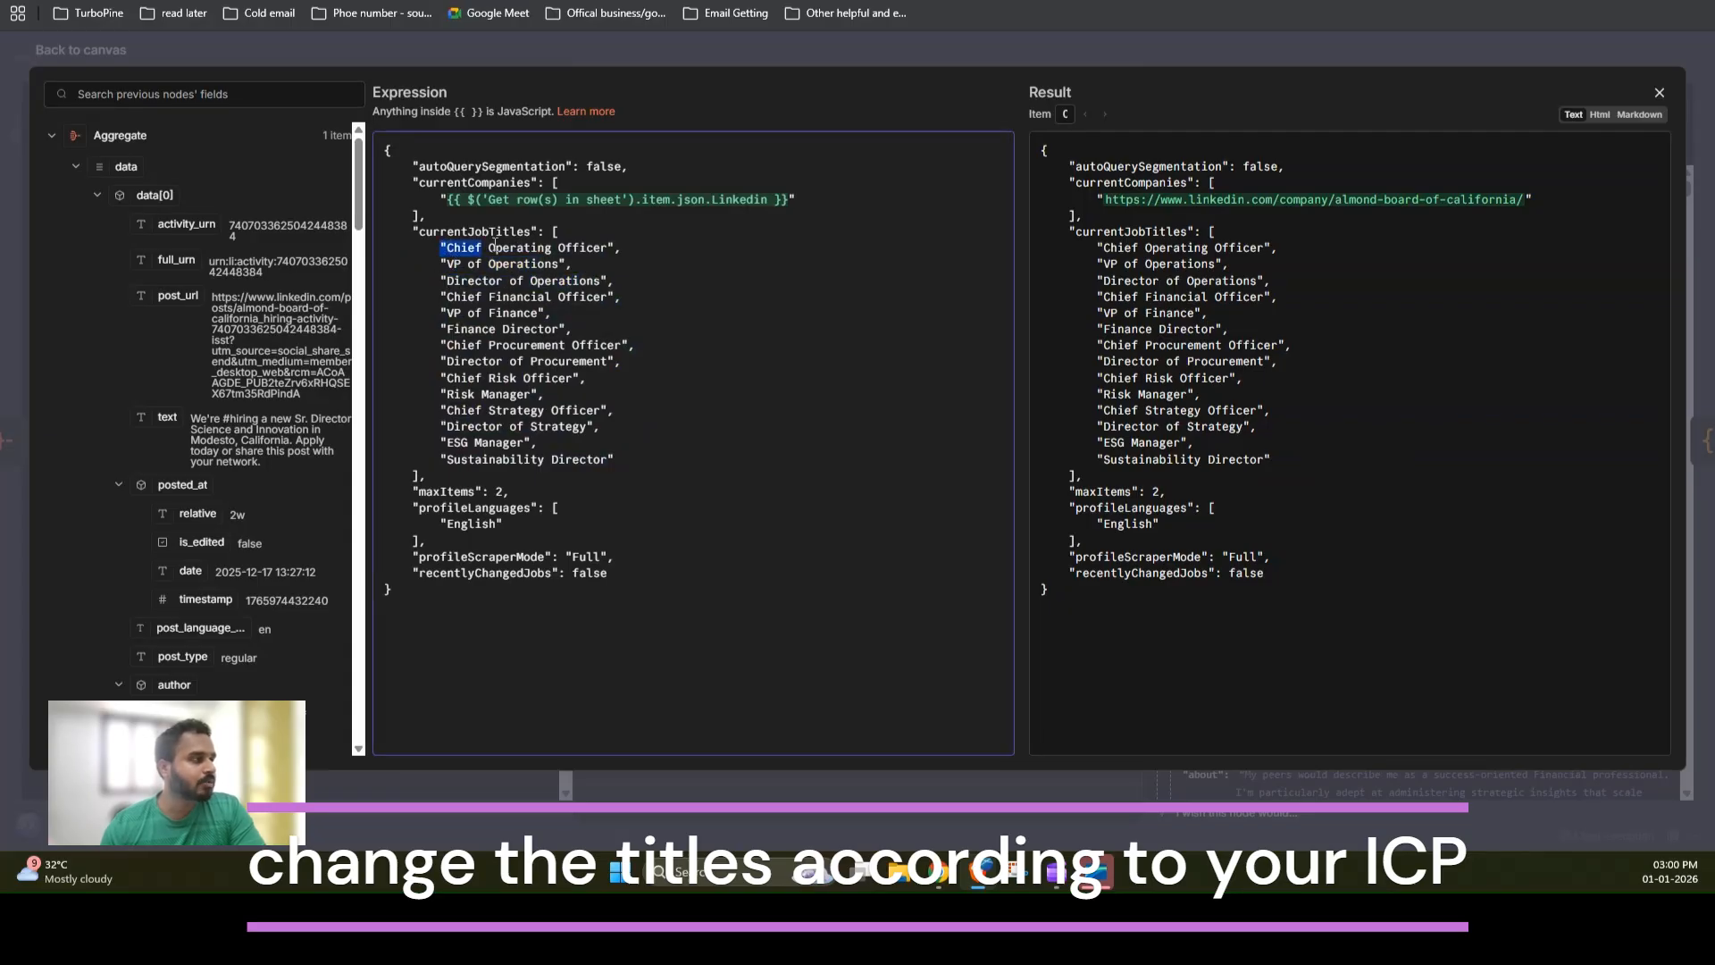
click(619, 250)
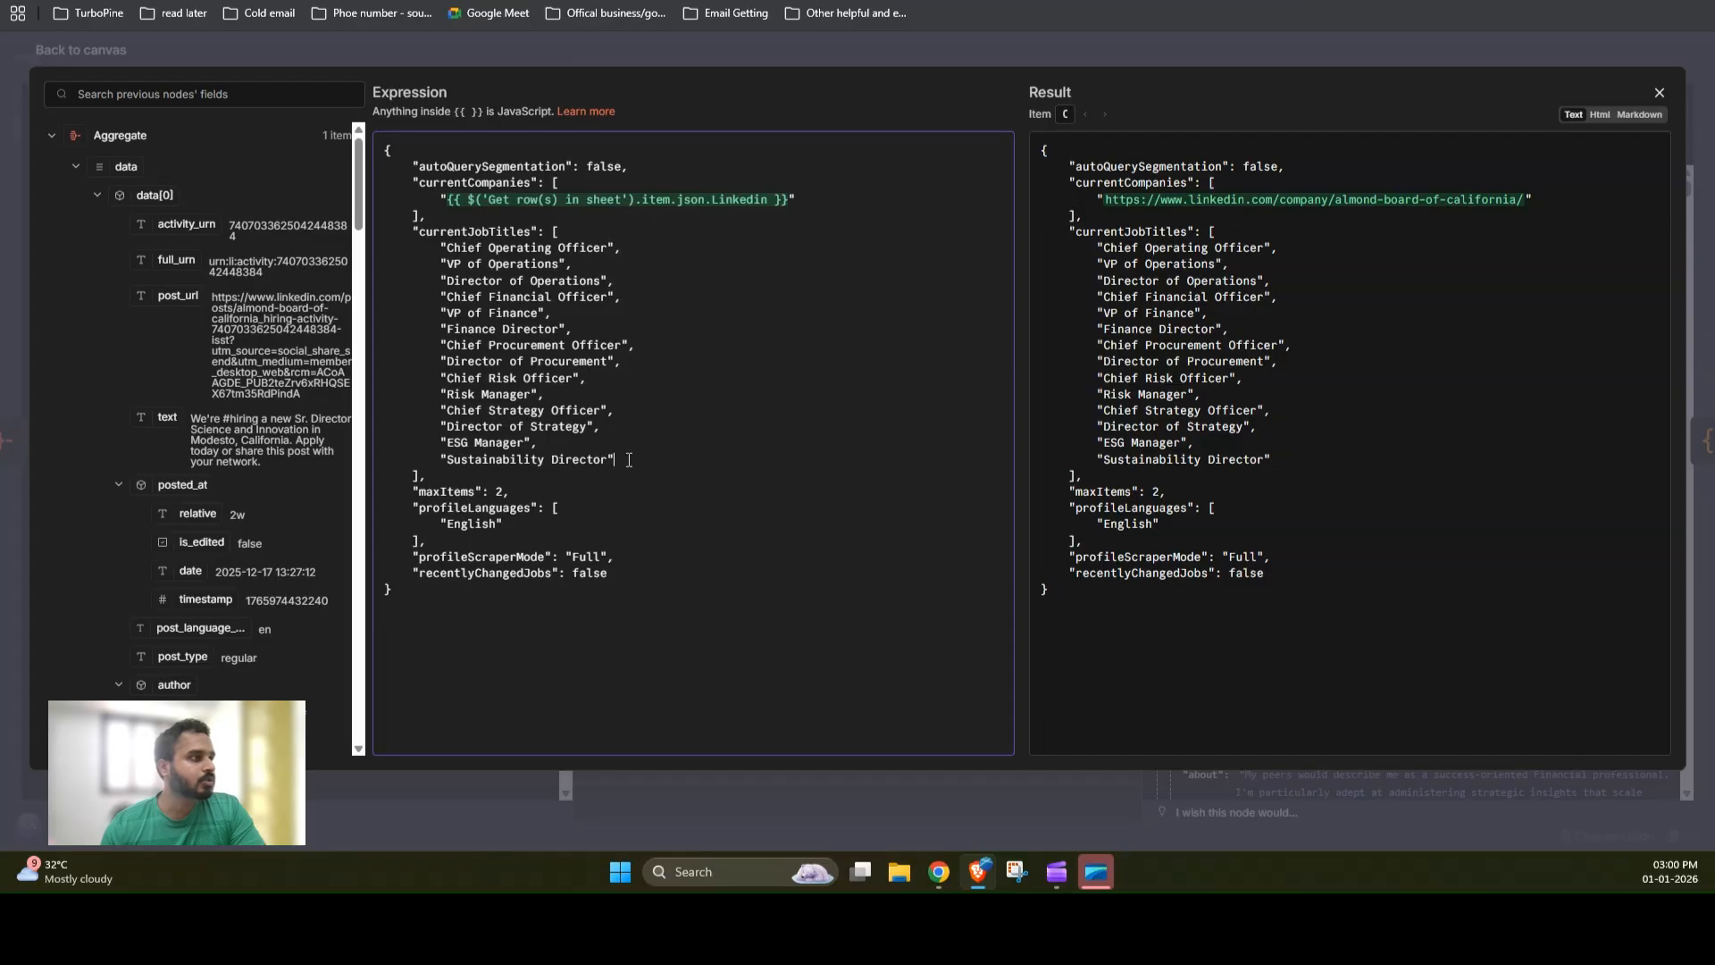
click(1167, 50)
scroll(808, 520, down, 5)
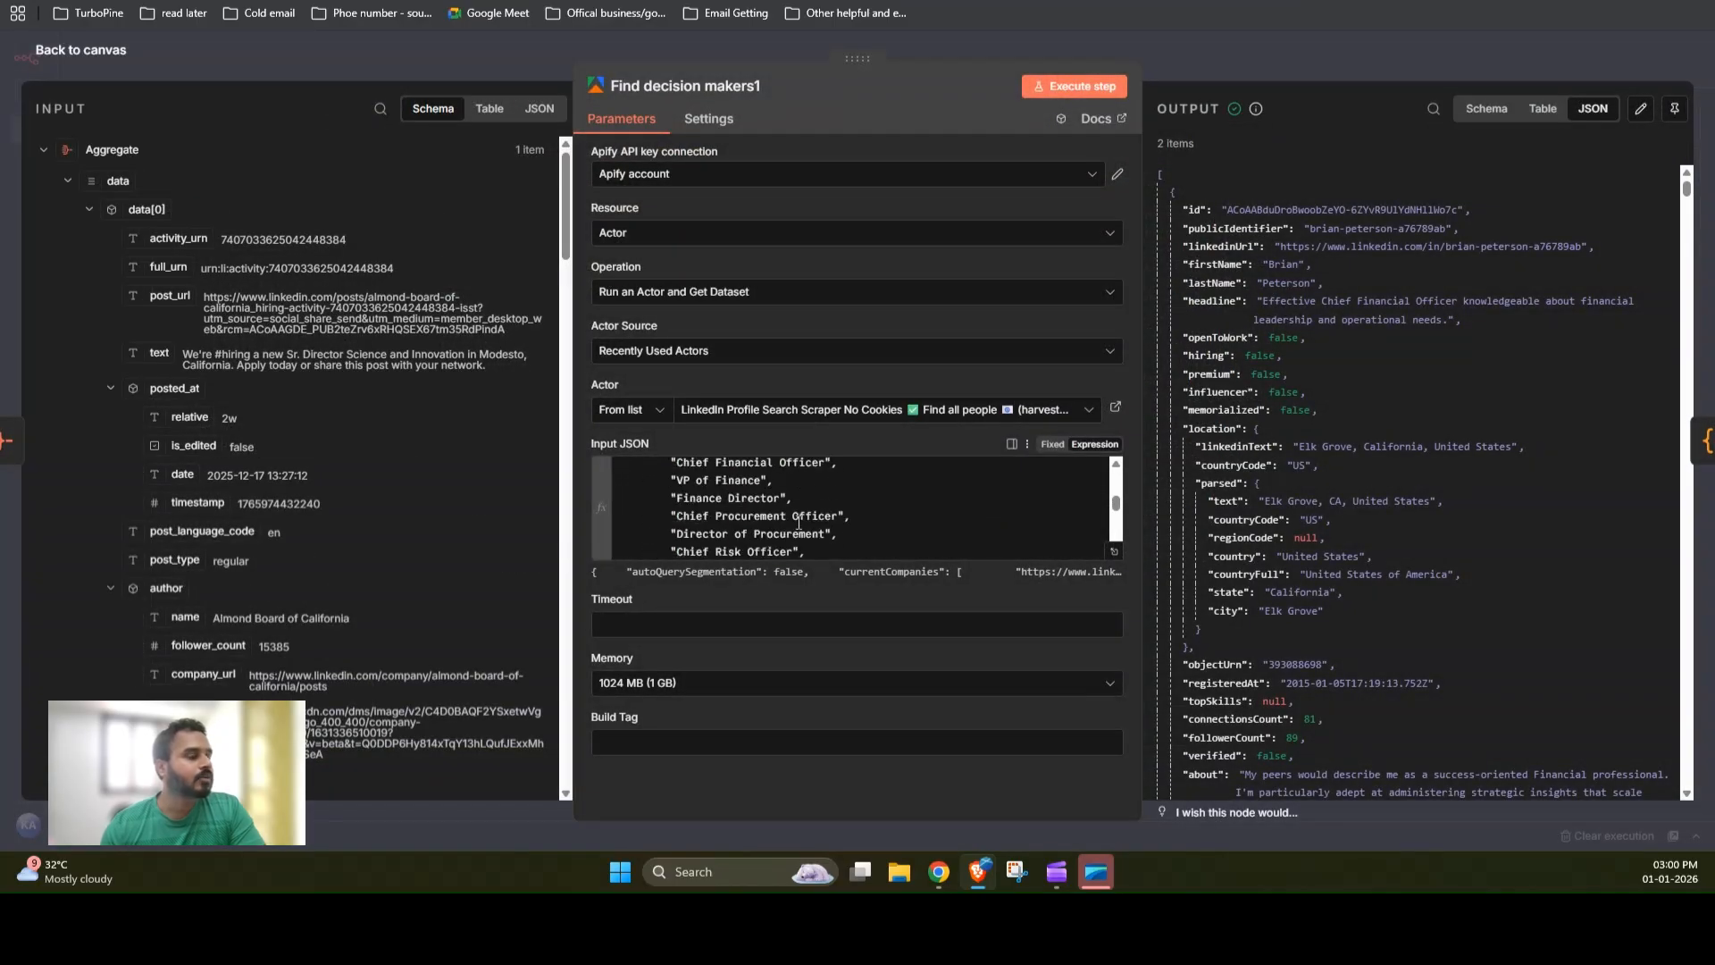
Step: Review the Get clean data code node's script and table output, then the Update row in sheet1 column mappings
click(1231, 57)
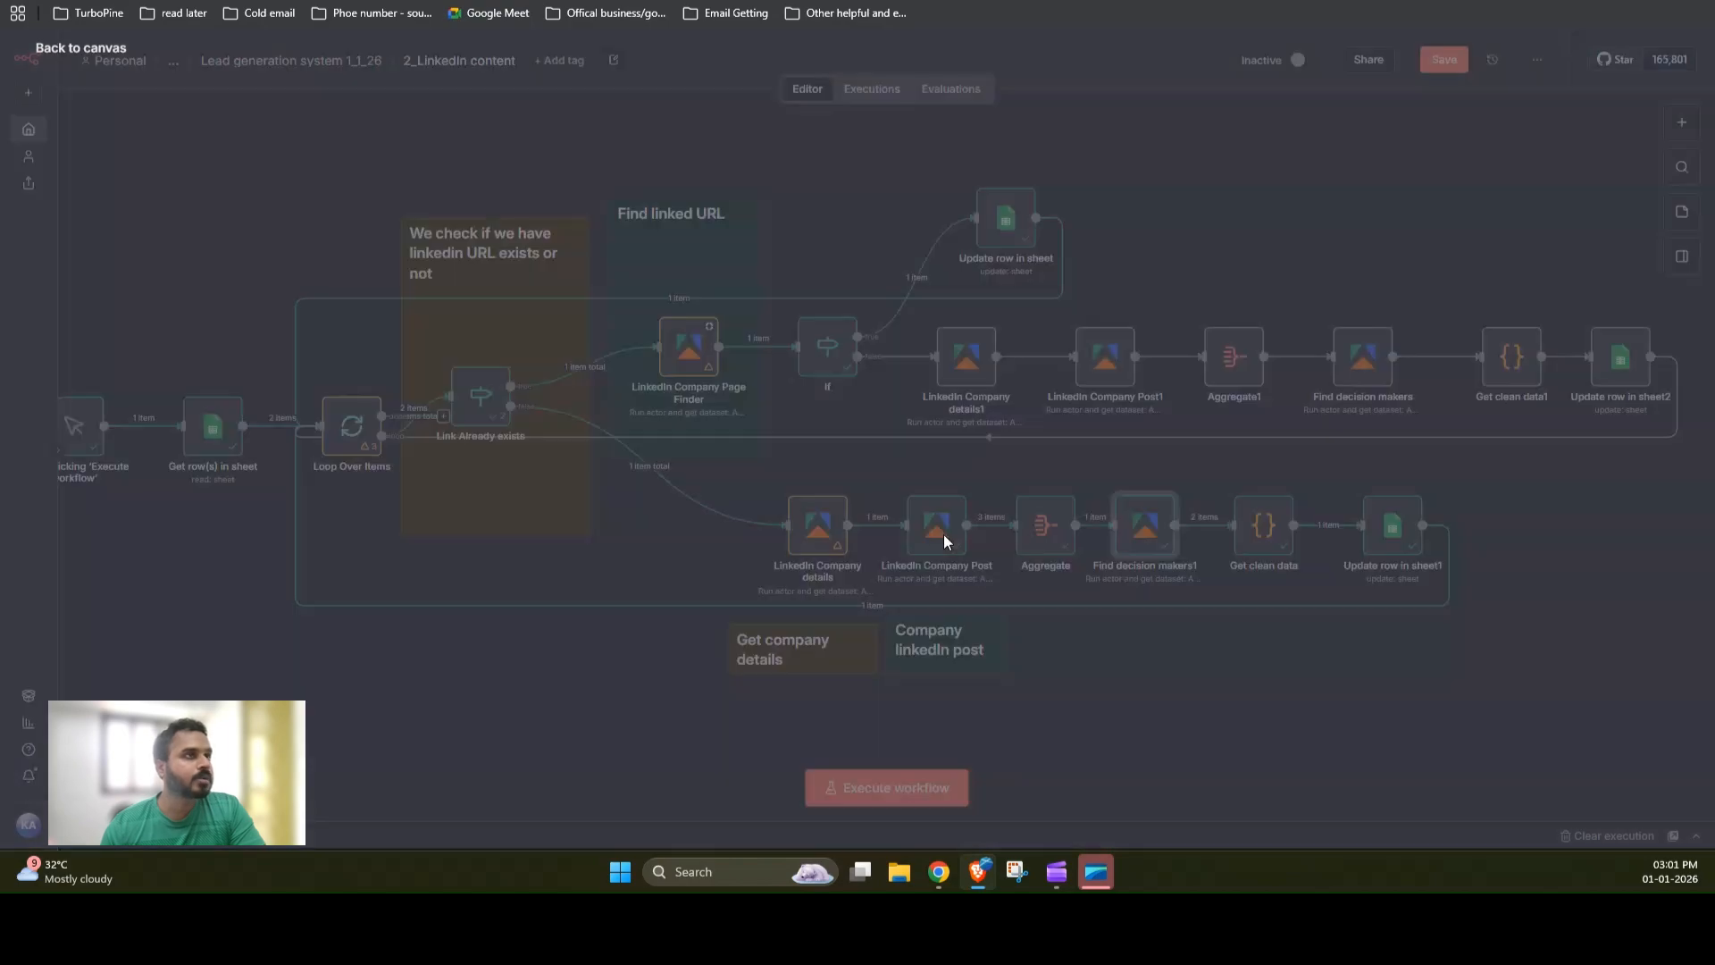
click(1267, 549)
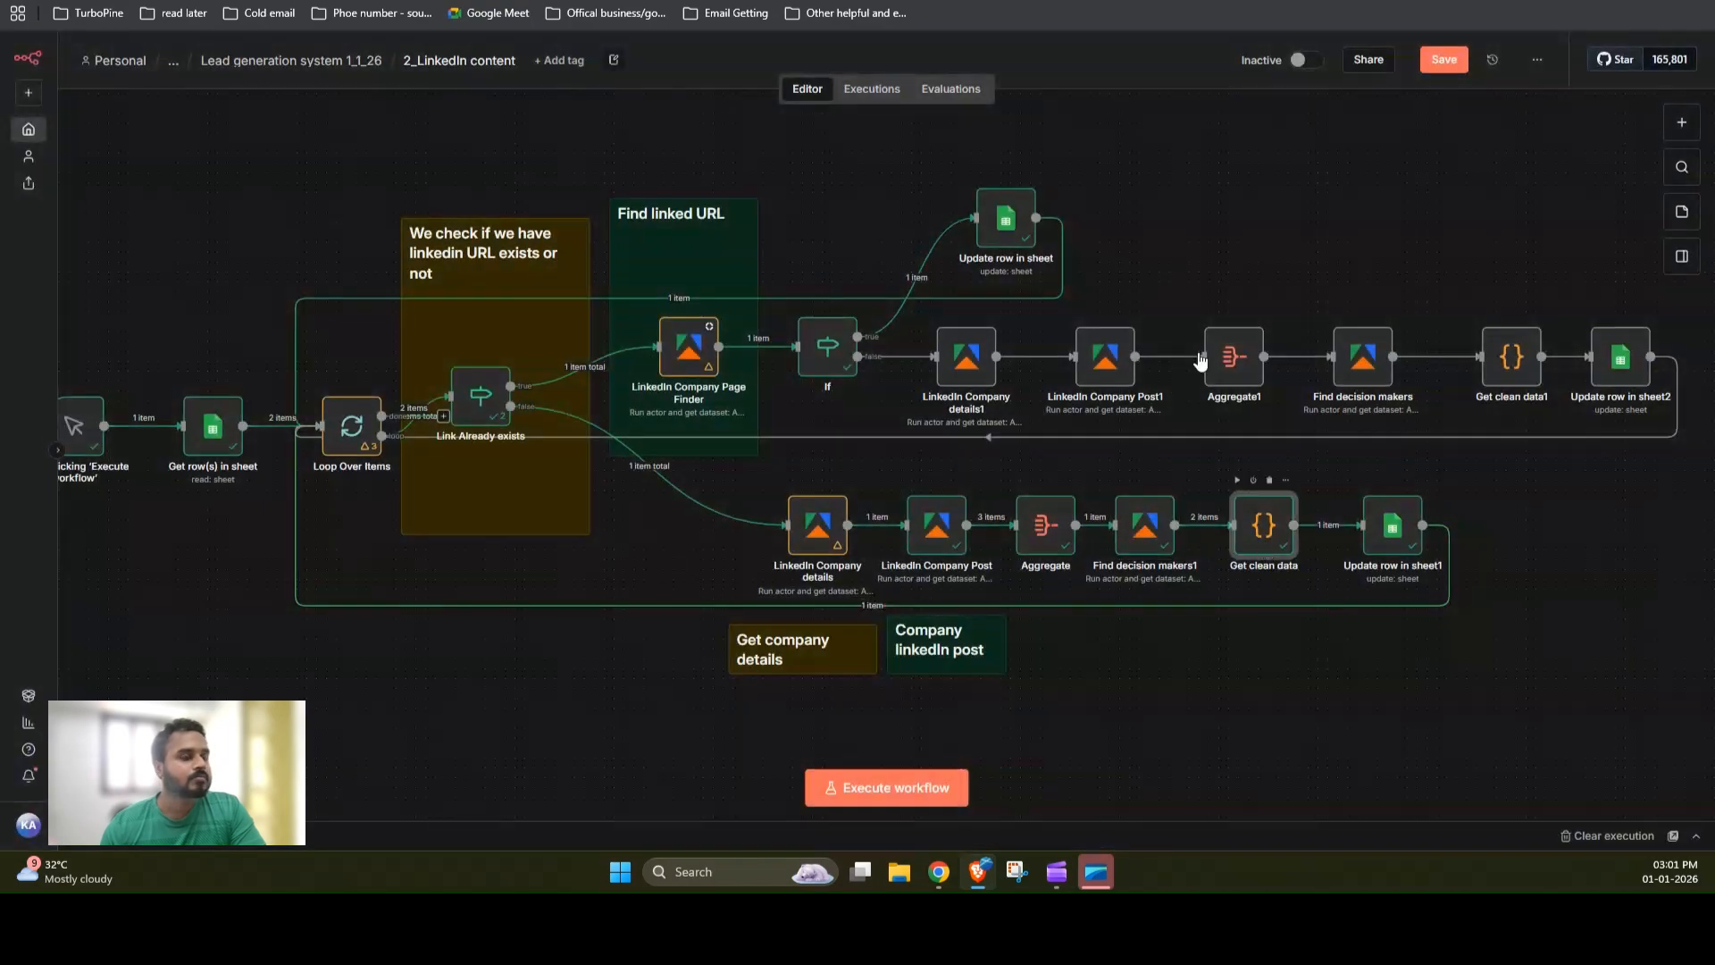
key(Return)
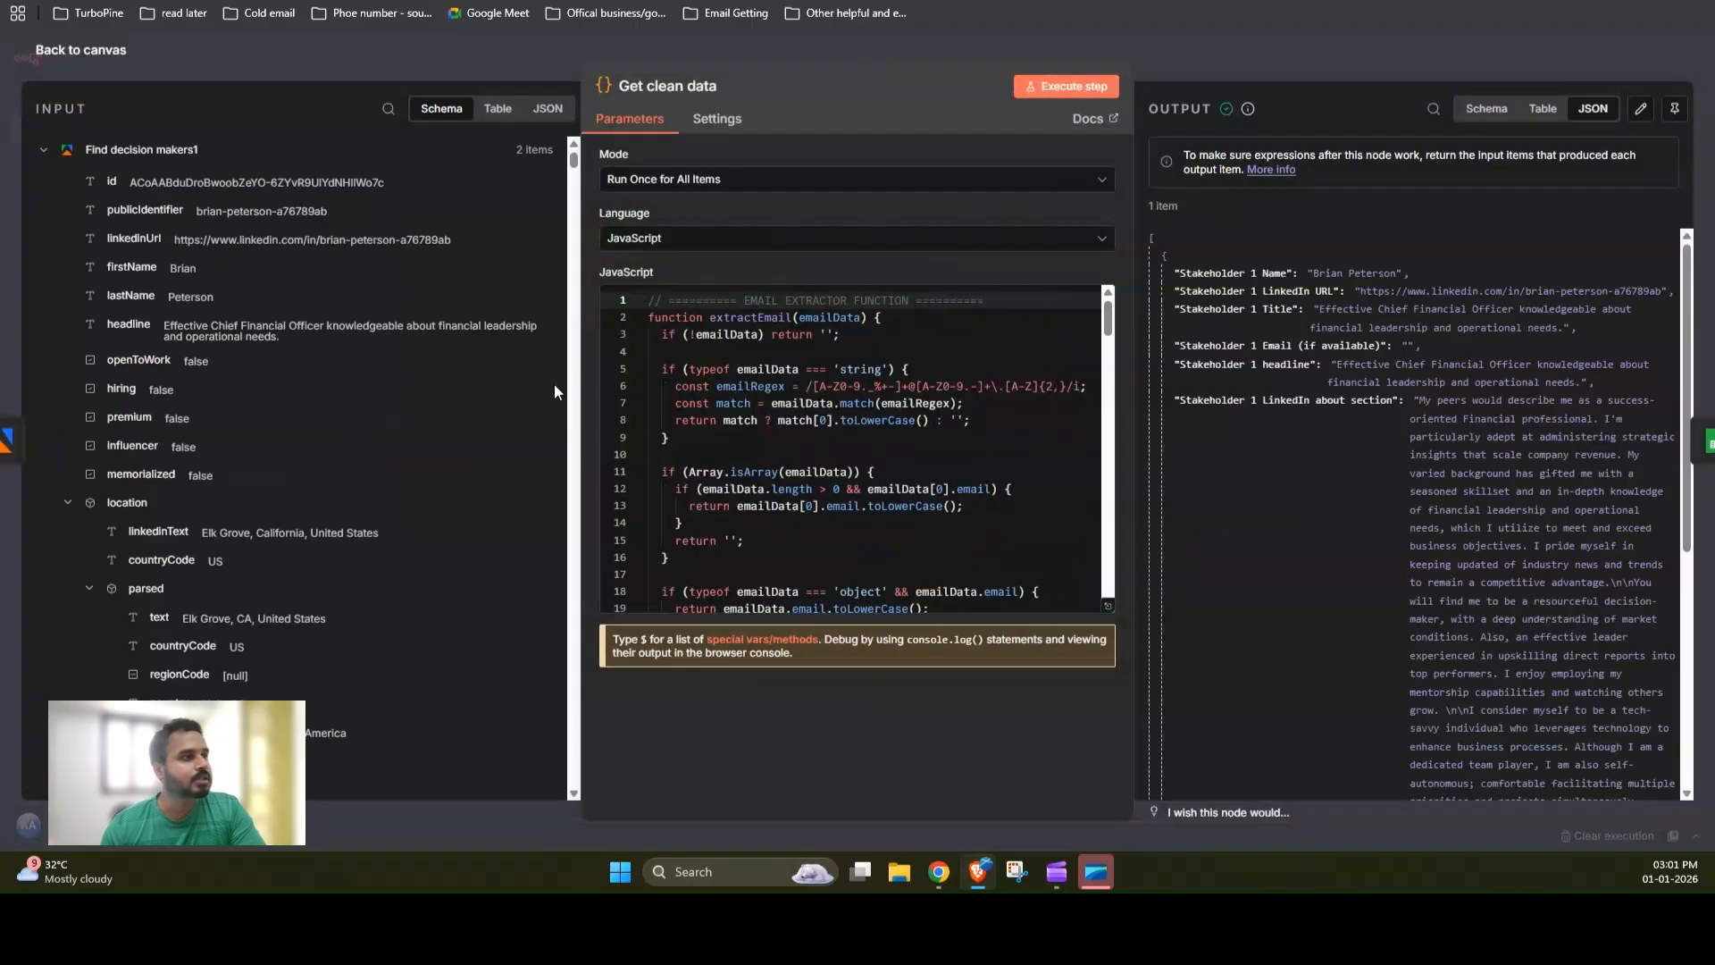
click(1543, 109)
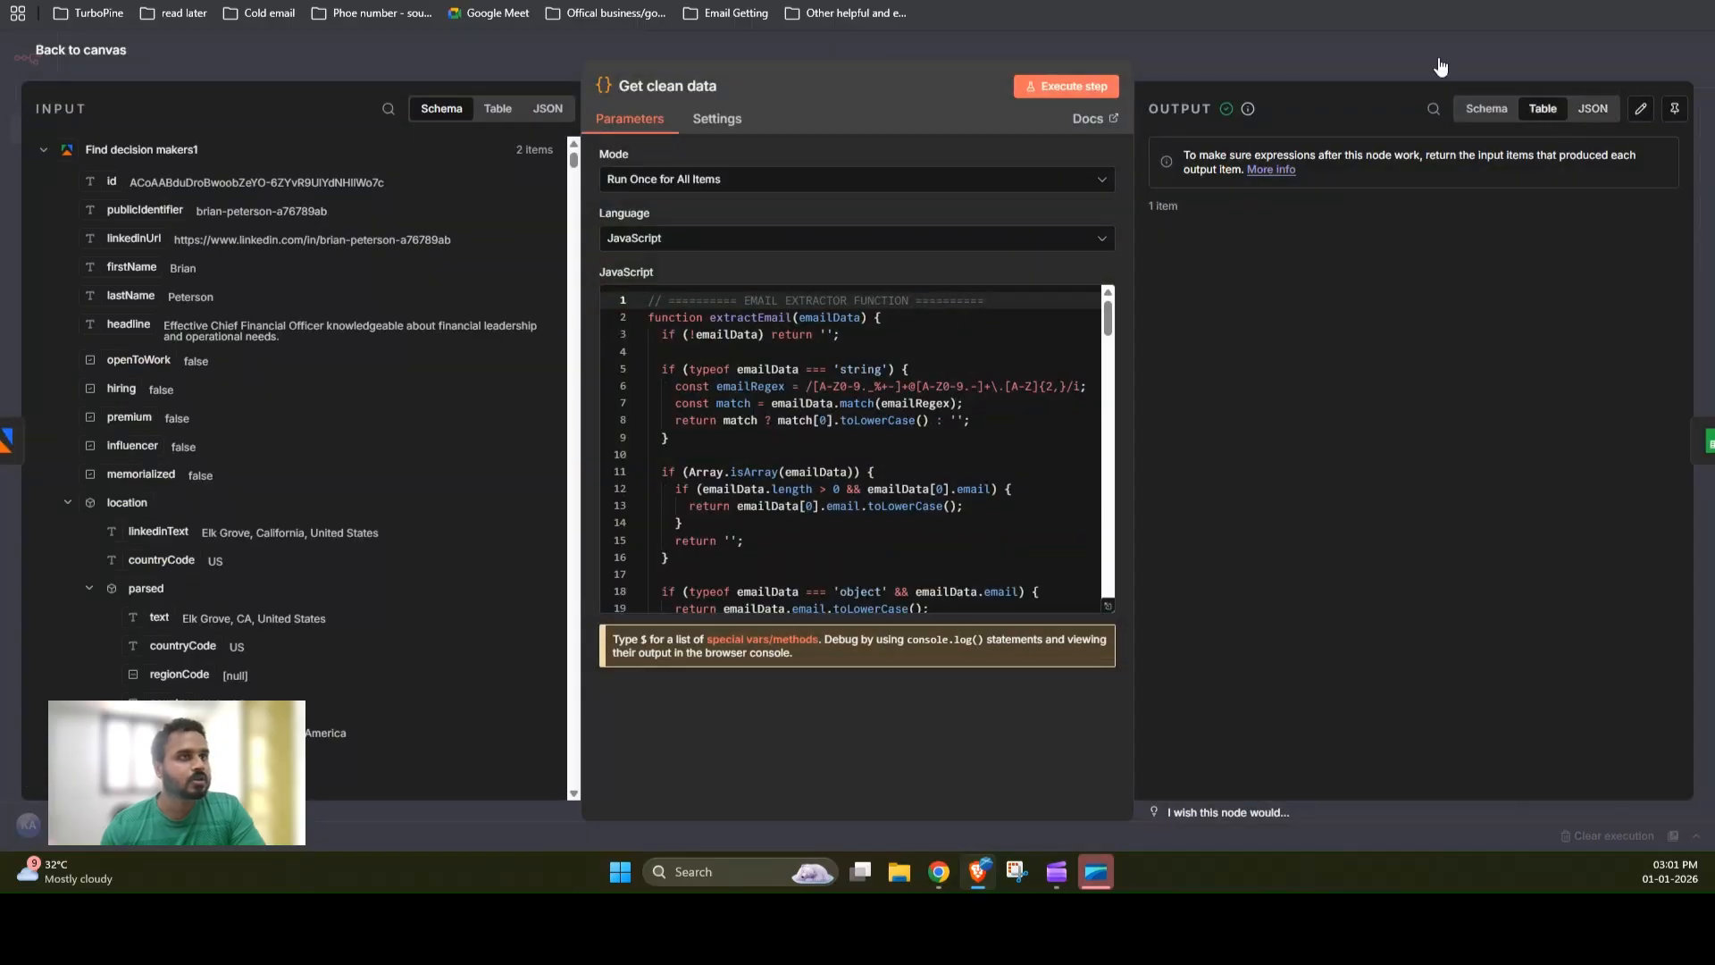
click(1336, 72)
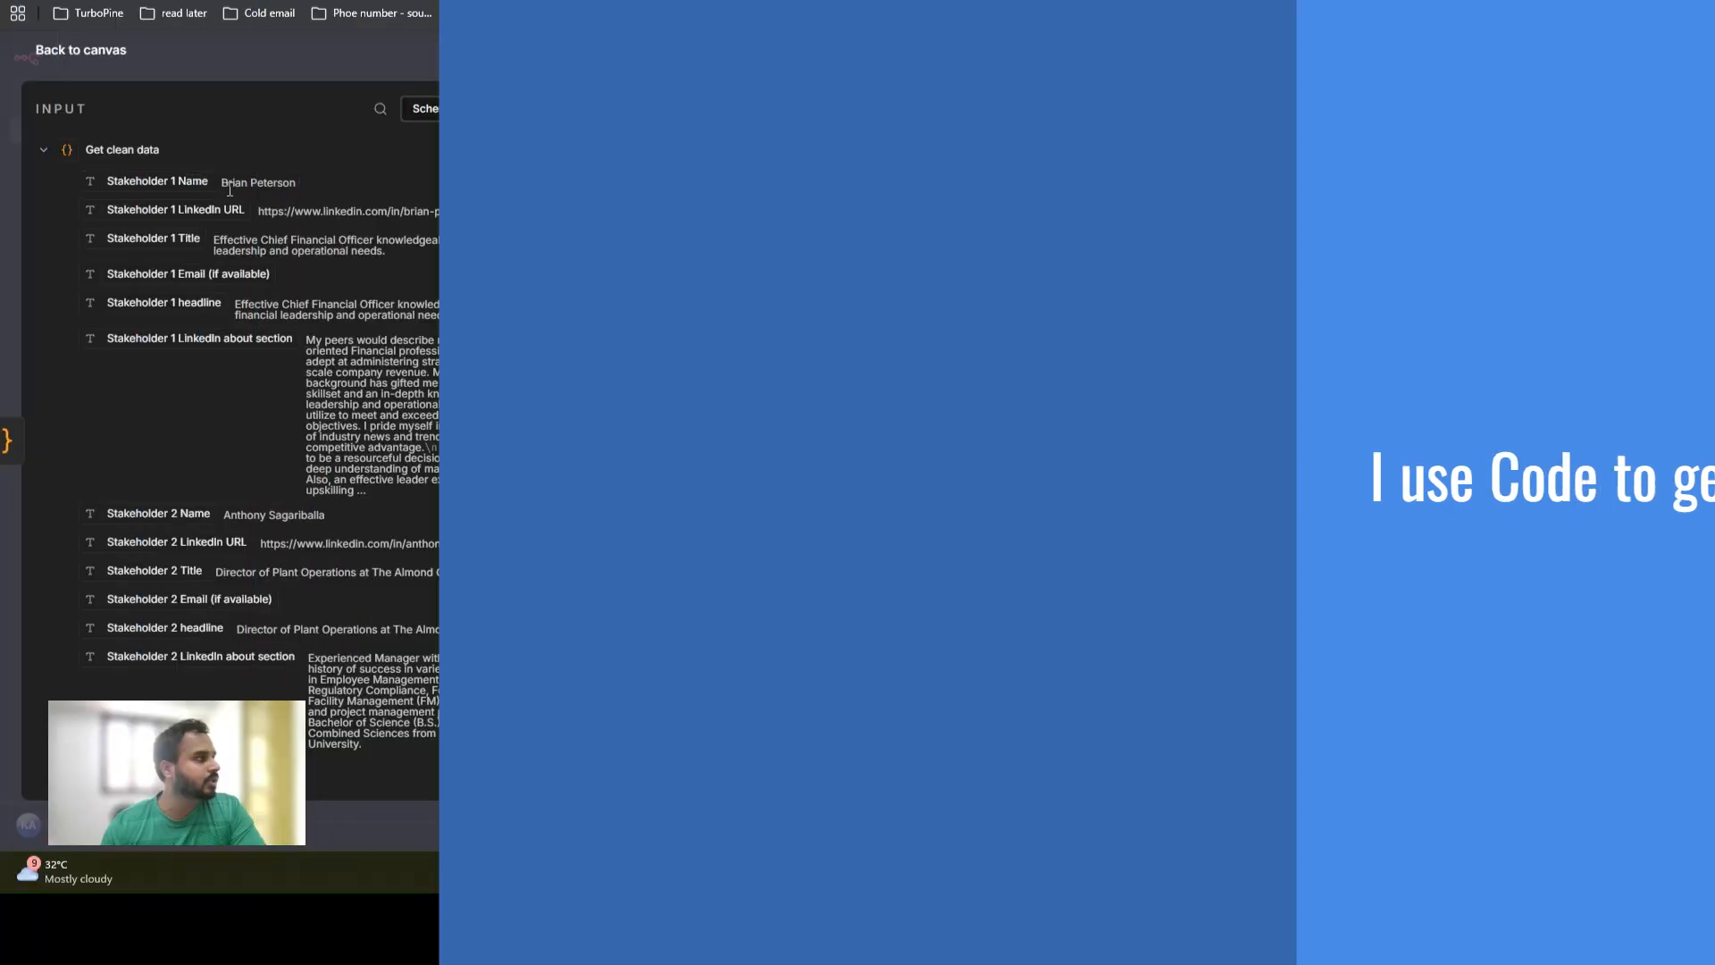
scroll(255, 404, down, 10)
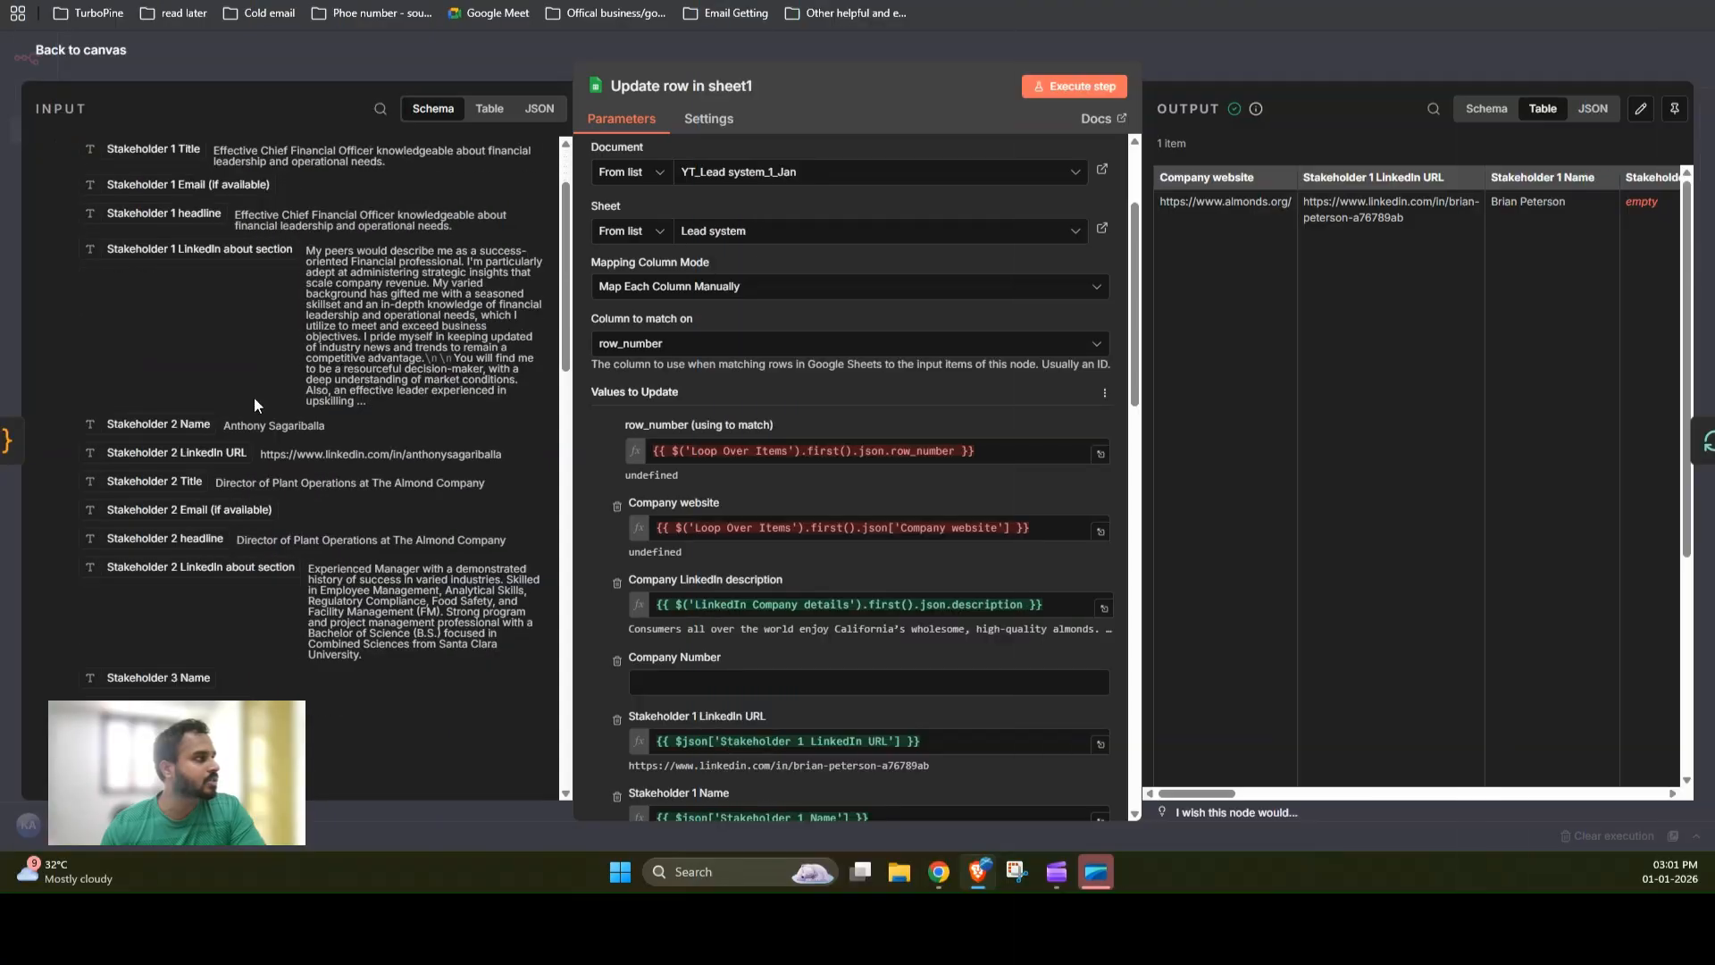
scroll(254, 404, down, 15)
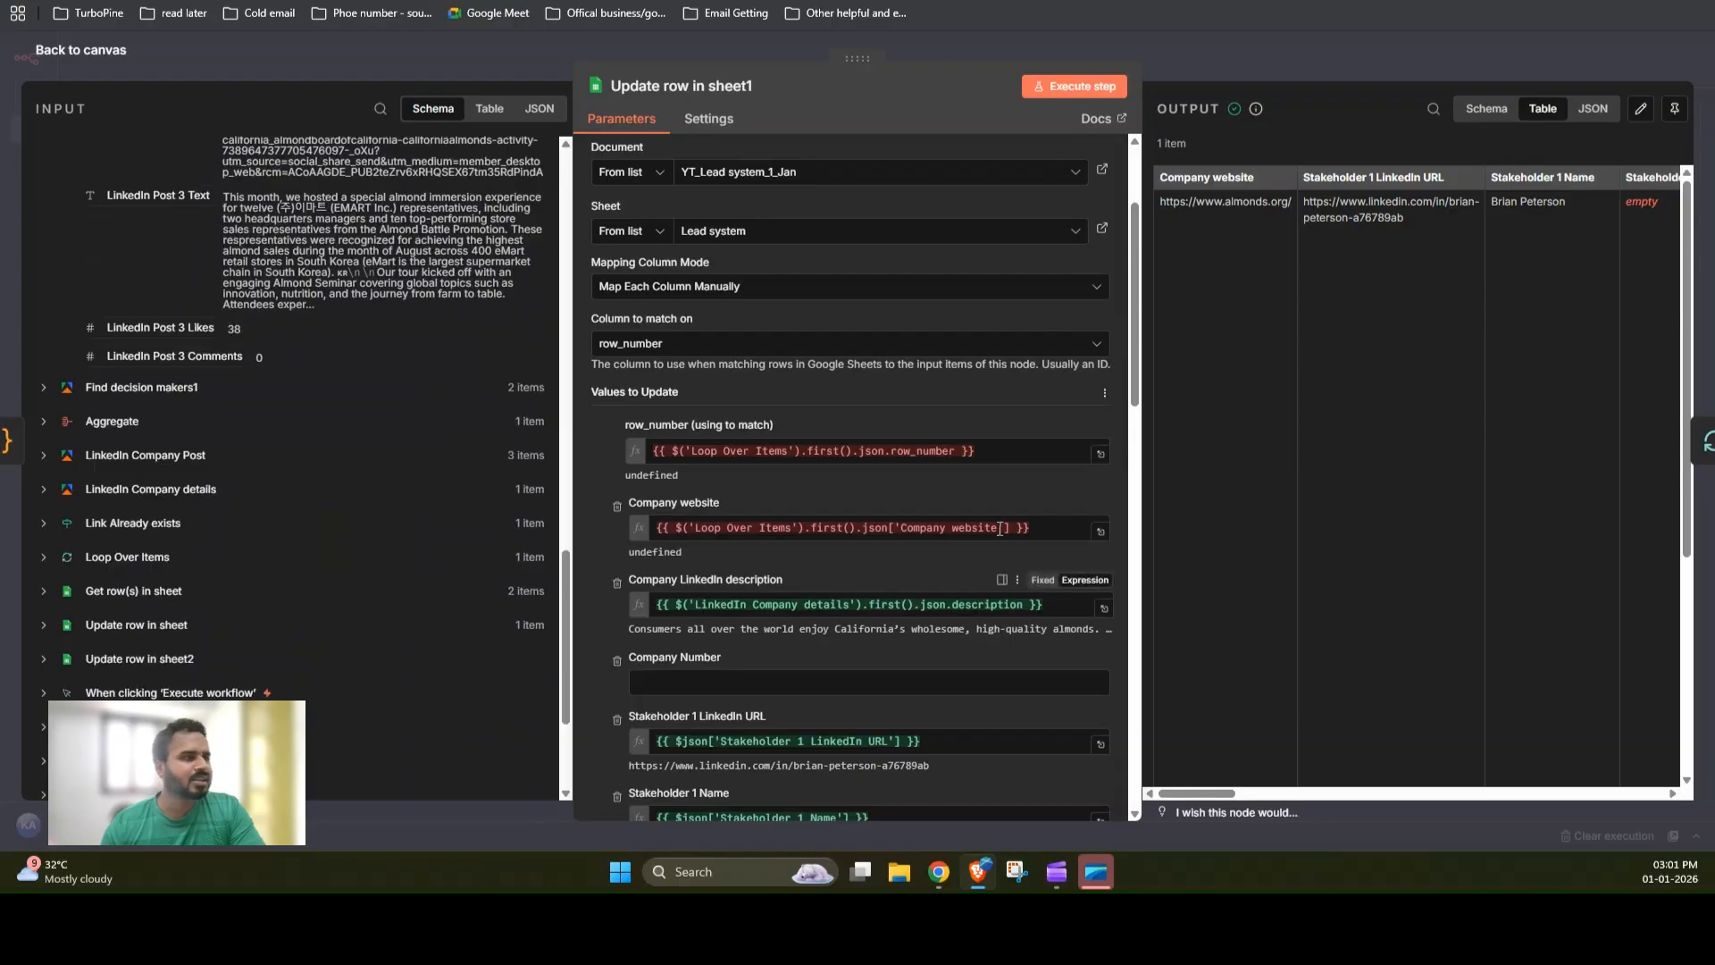
click(1326, 51)
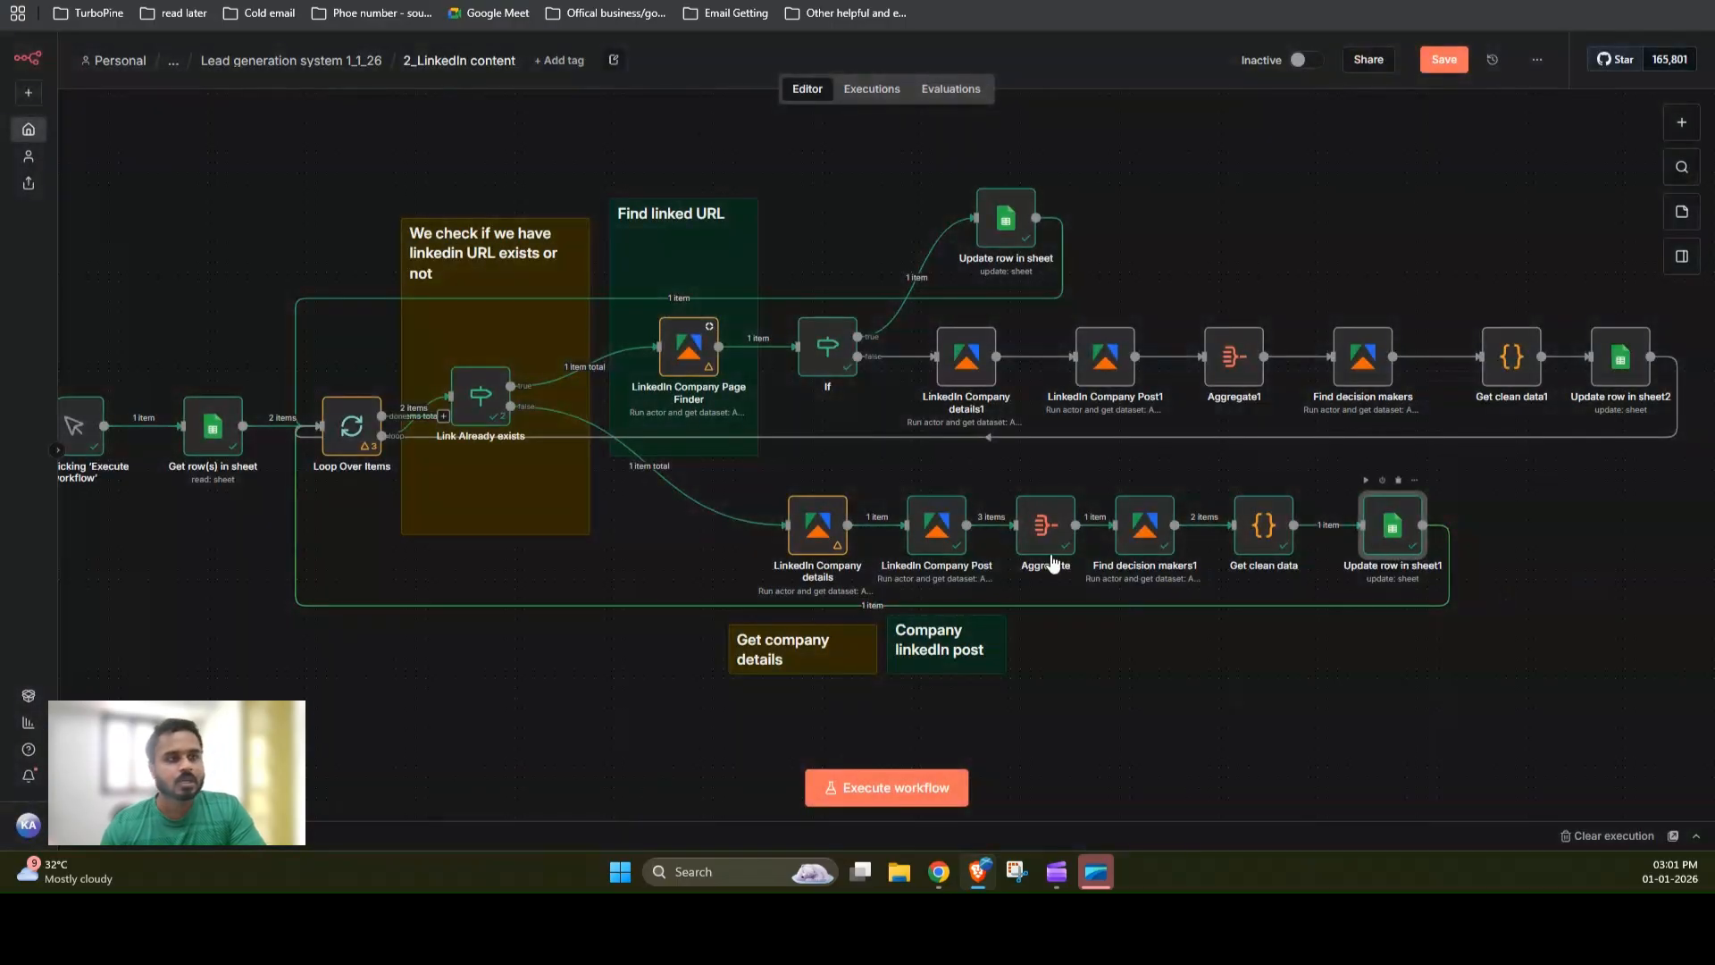
Step: Save the workflow and execute it
scroll(442, 686, left, 3)
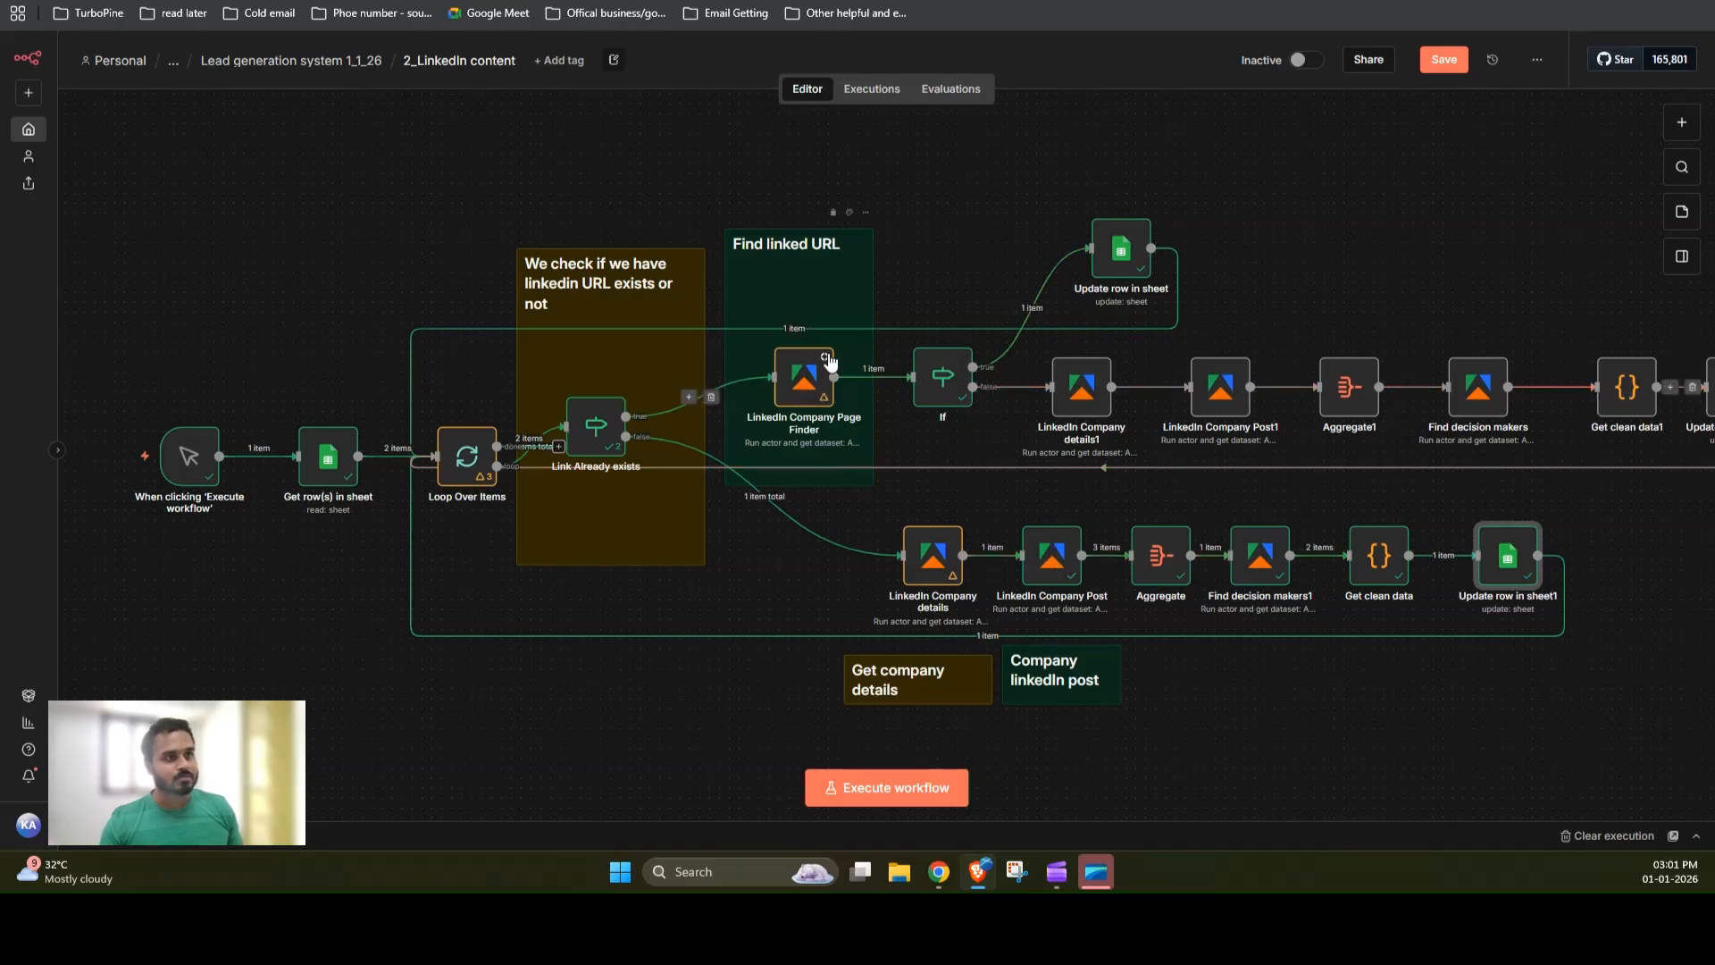
click(1445, 60)
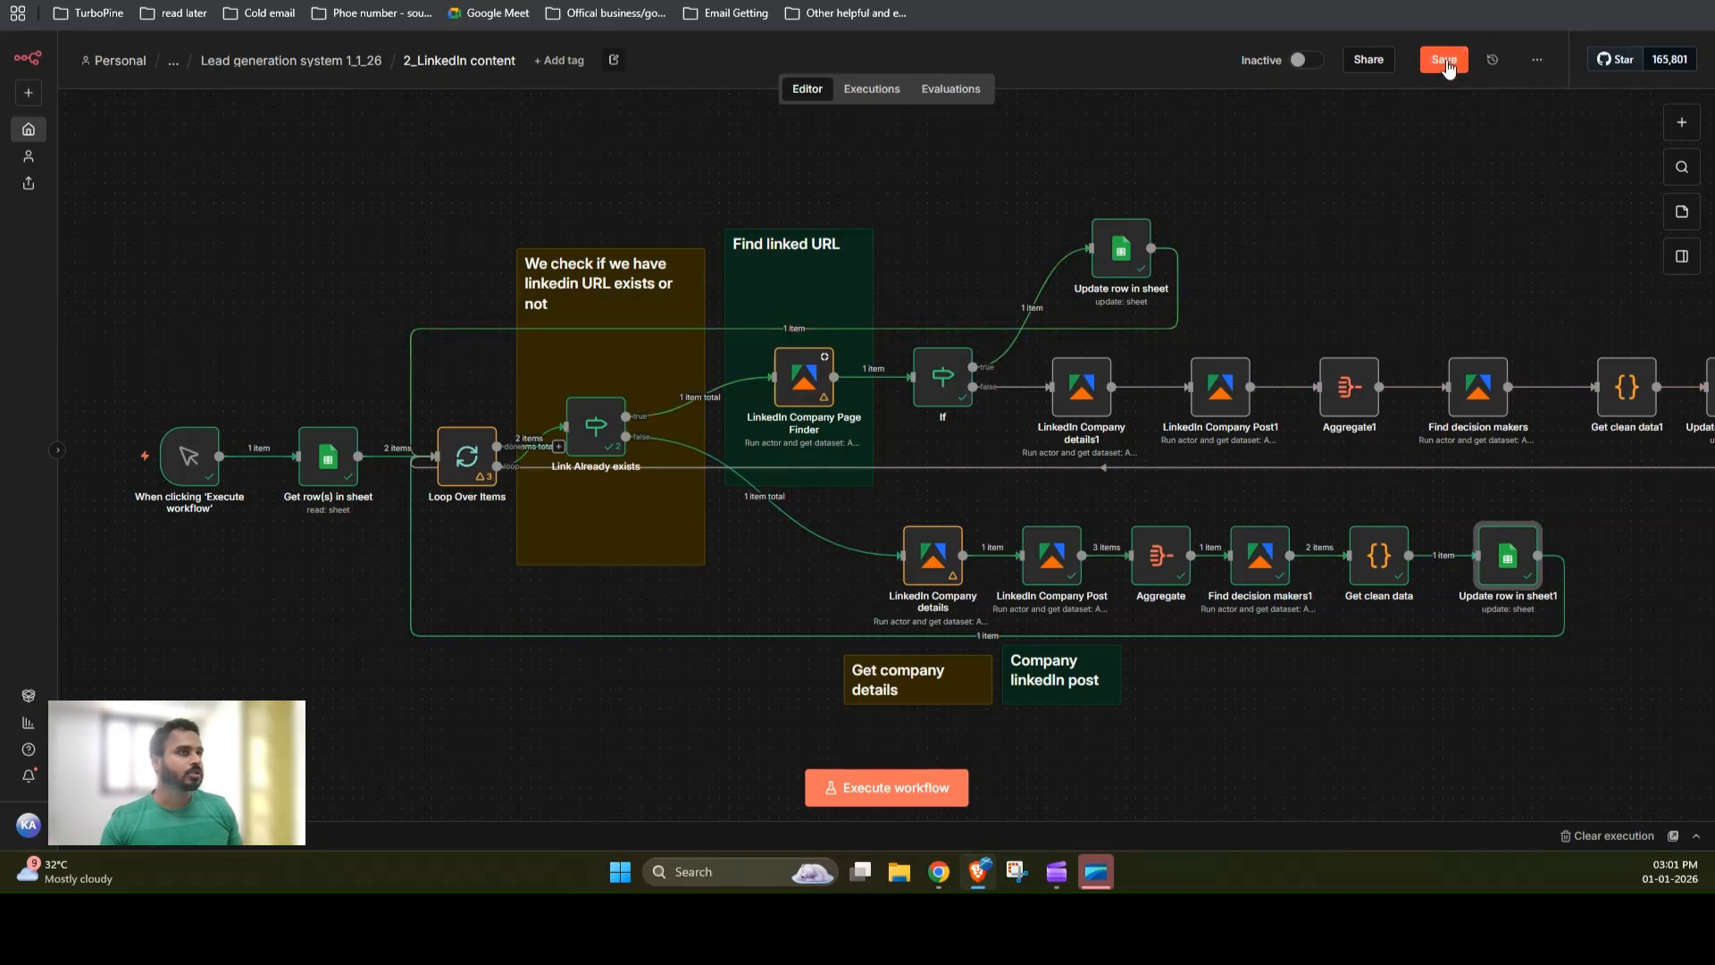
click(886, 787)
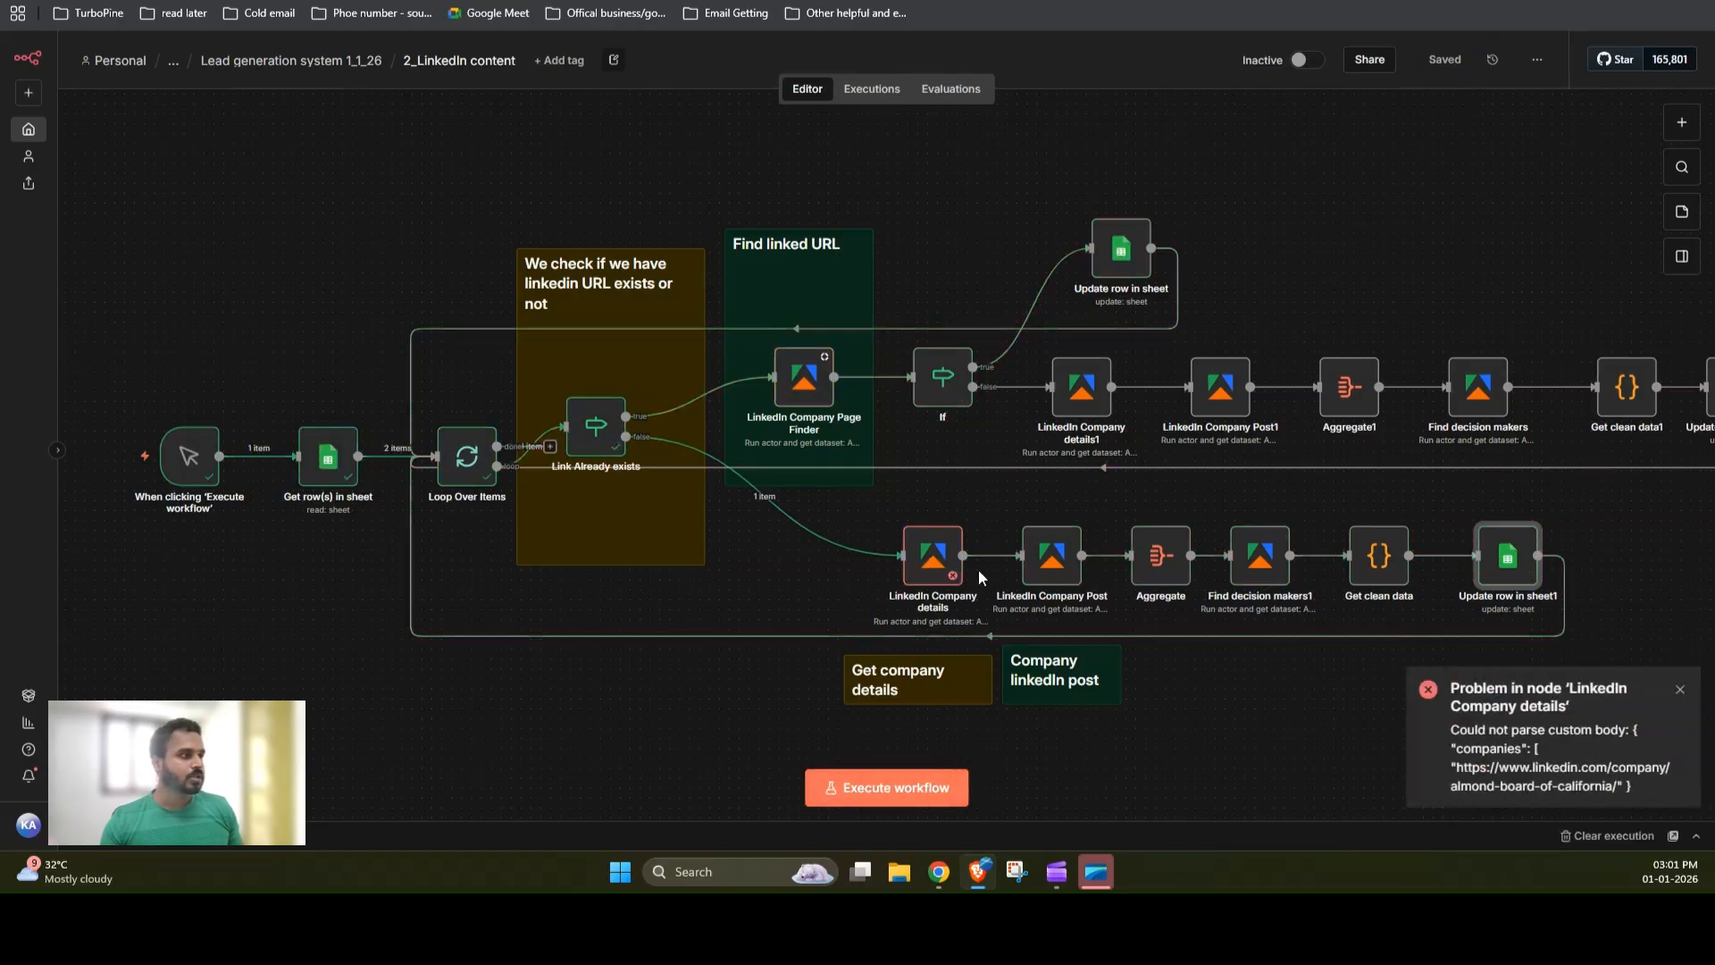
Step: Inspect the companies Input JSON expressions of the LinkedIn Company details and LinkedIn Company details1 nodes
click(925, 570)
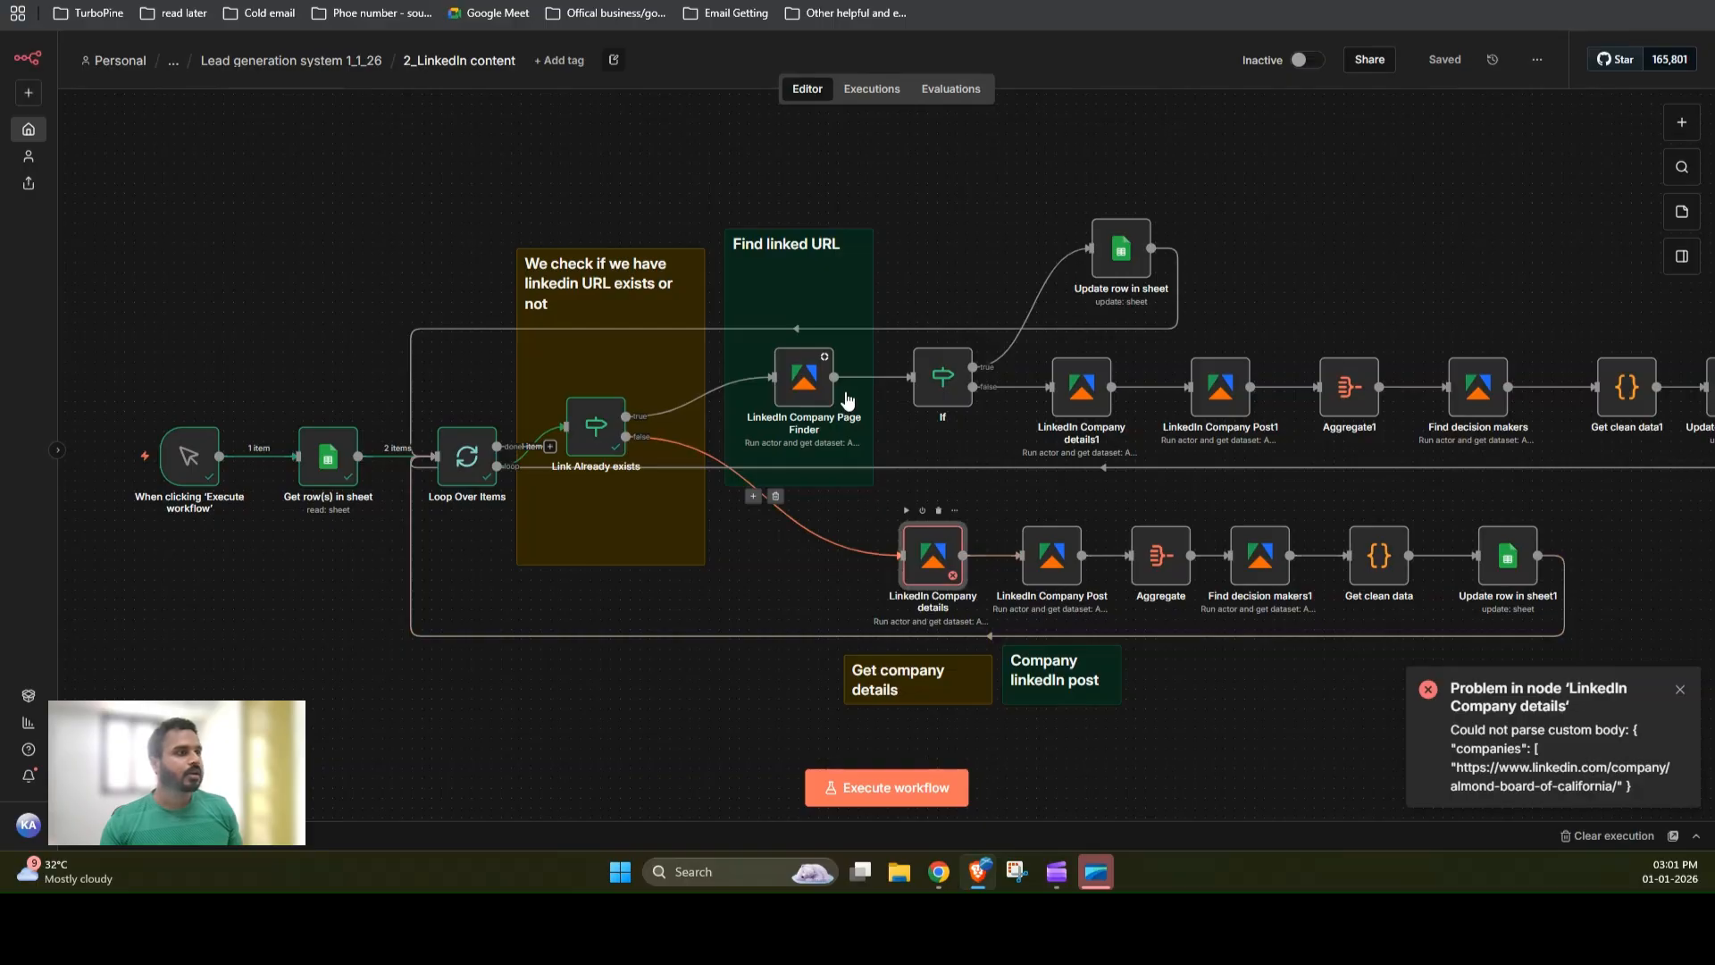
key(Return)
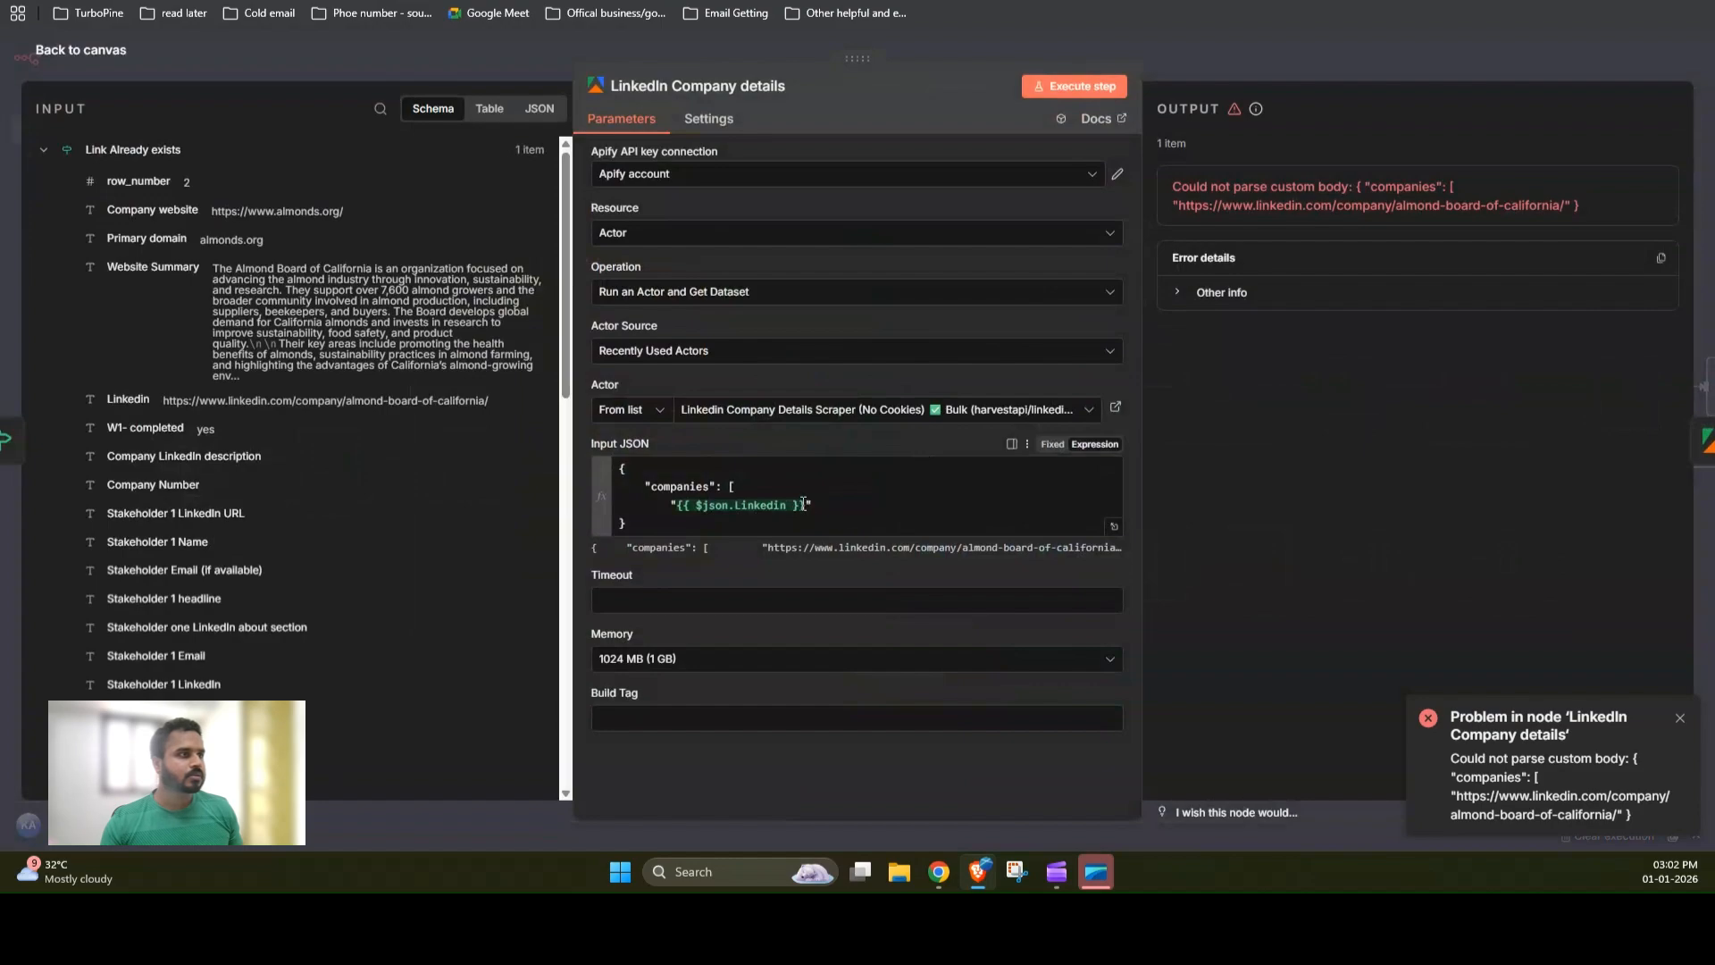
drag(803, 505, 691, 504)
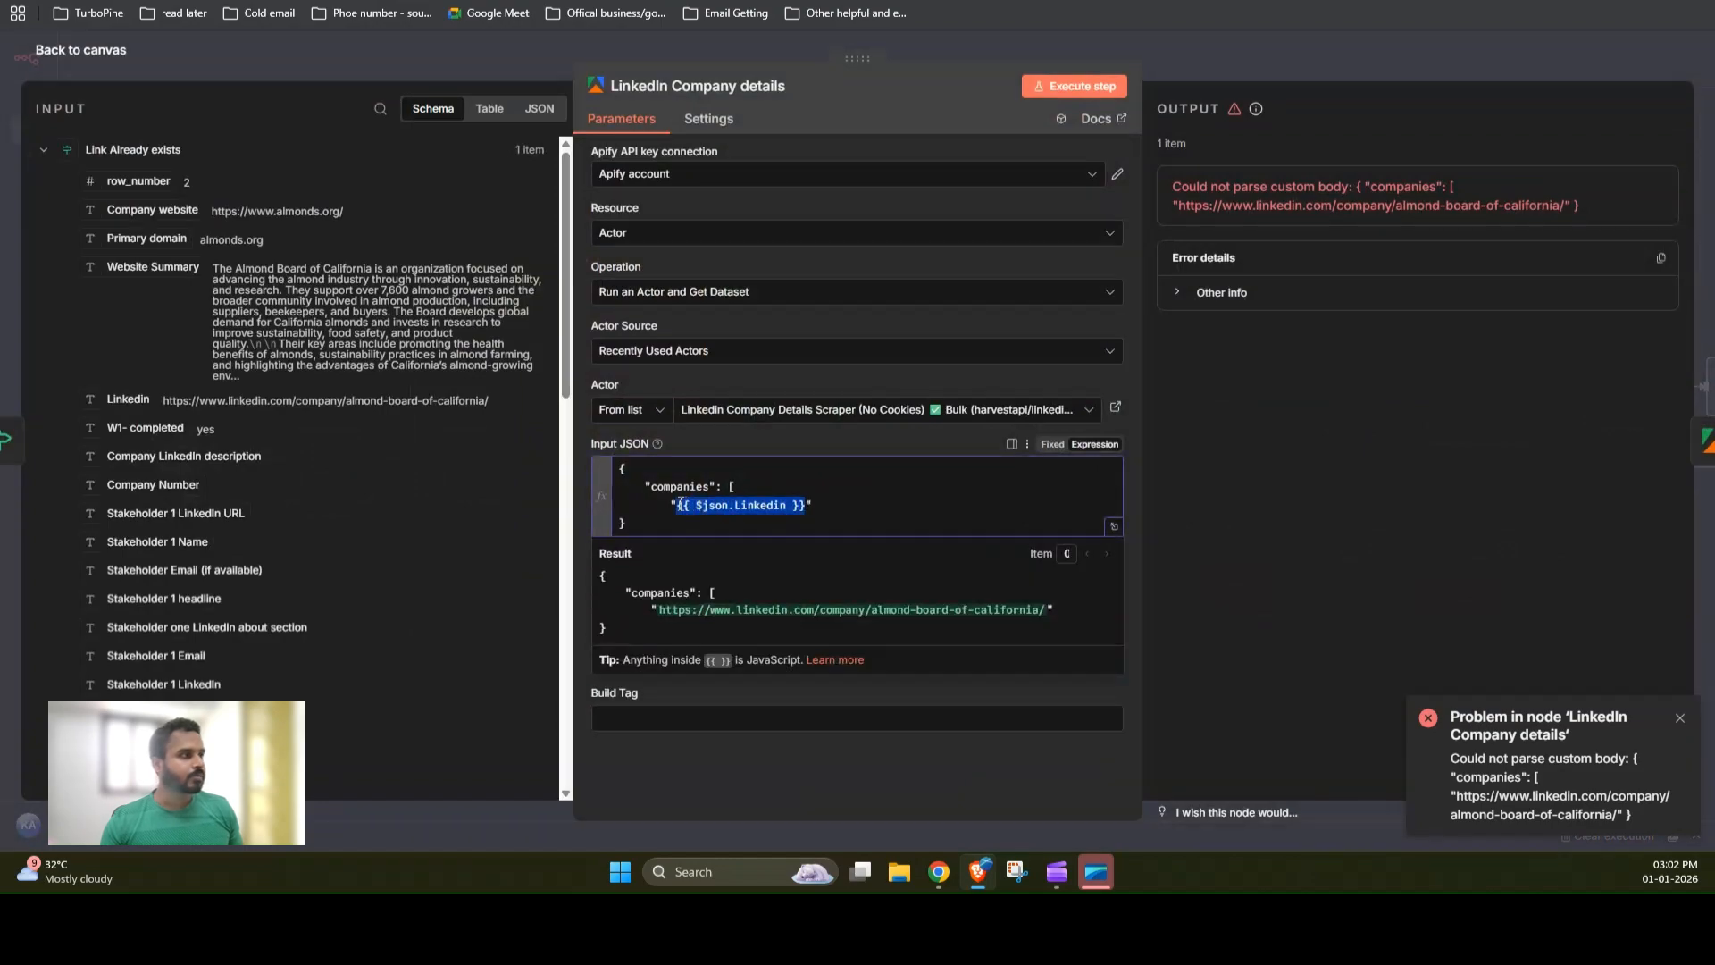
click(1197, 78)
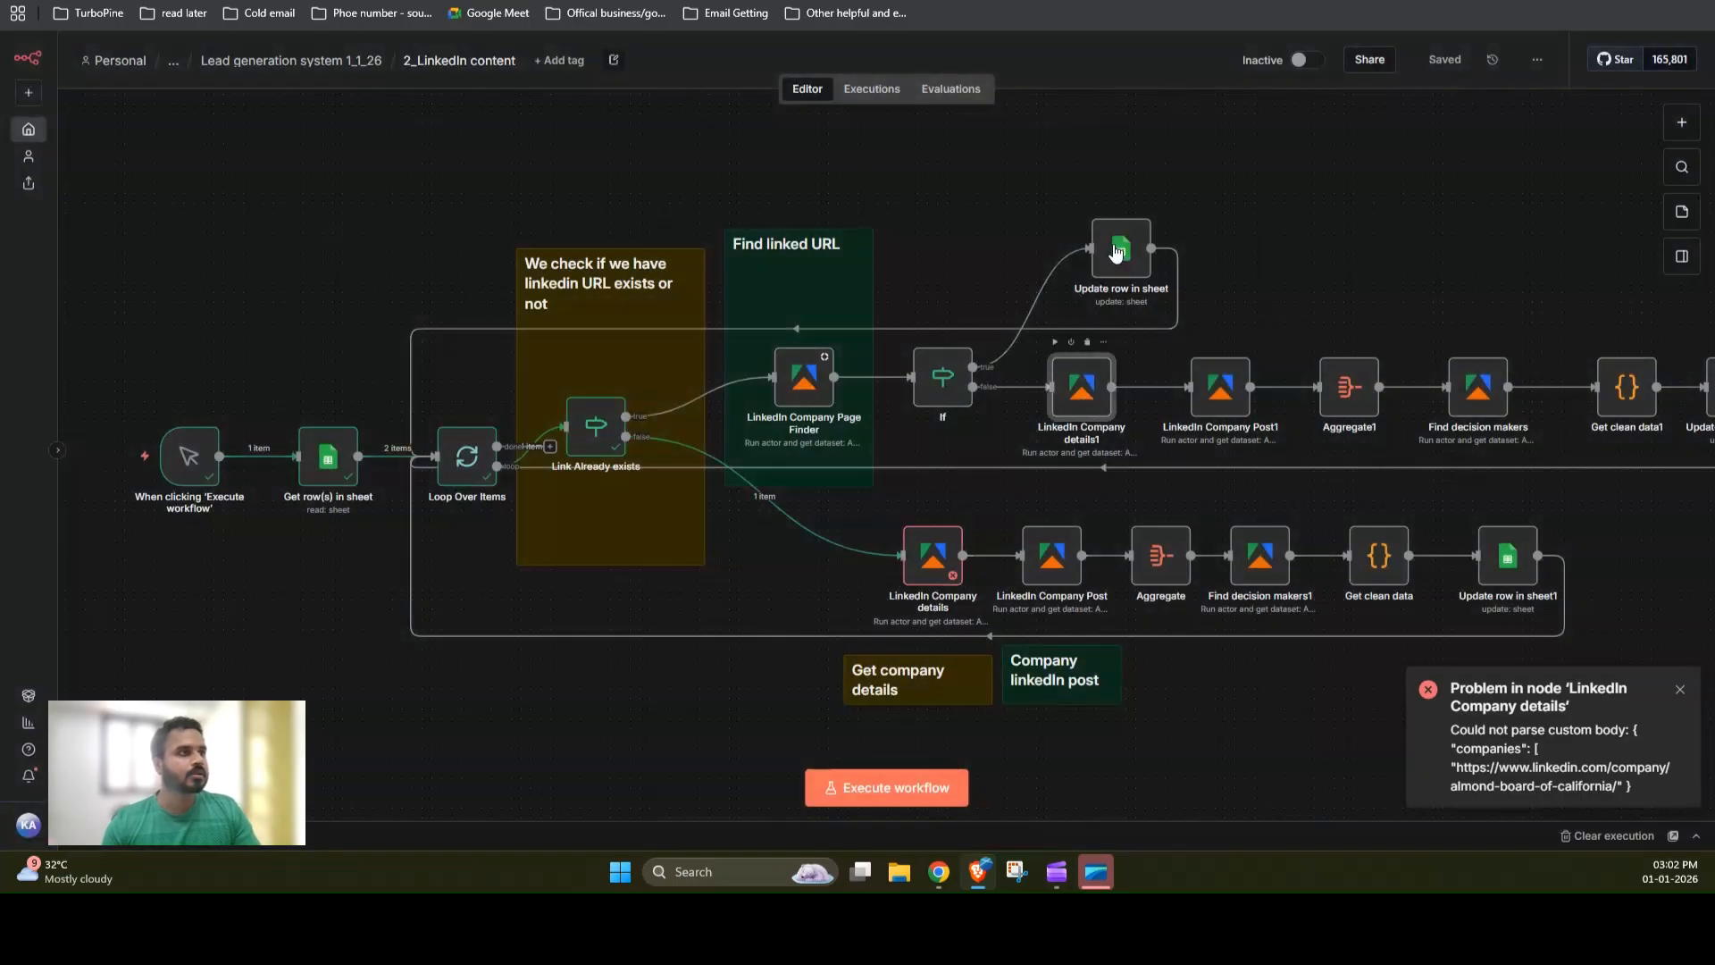
key(Return)
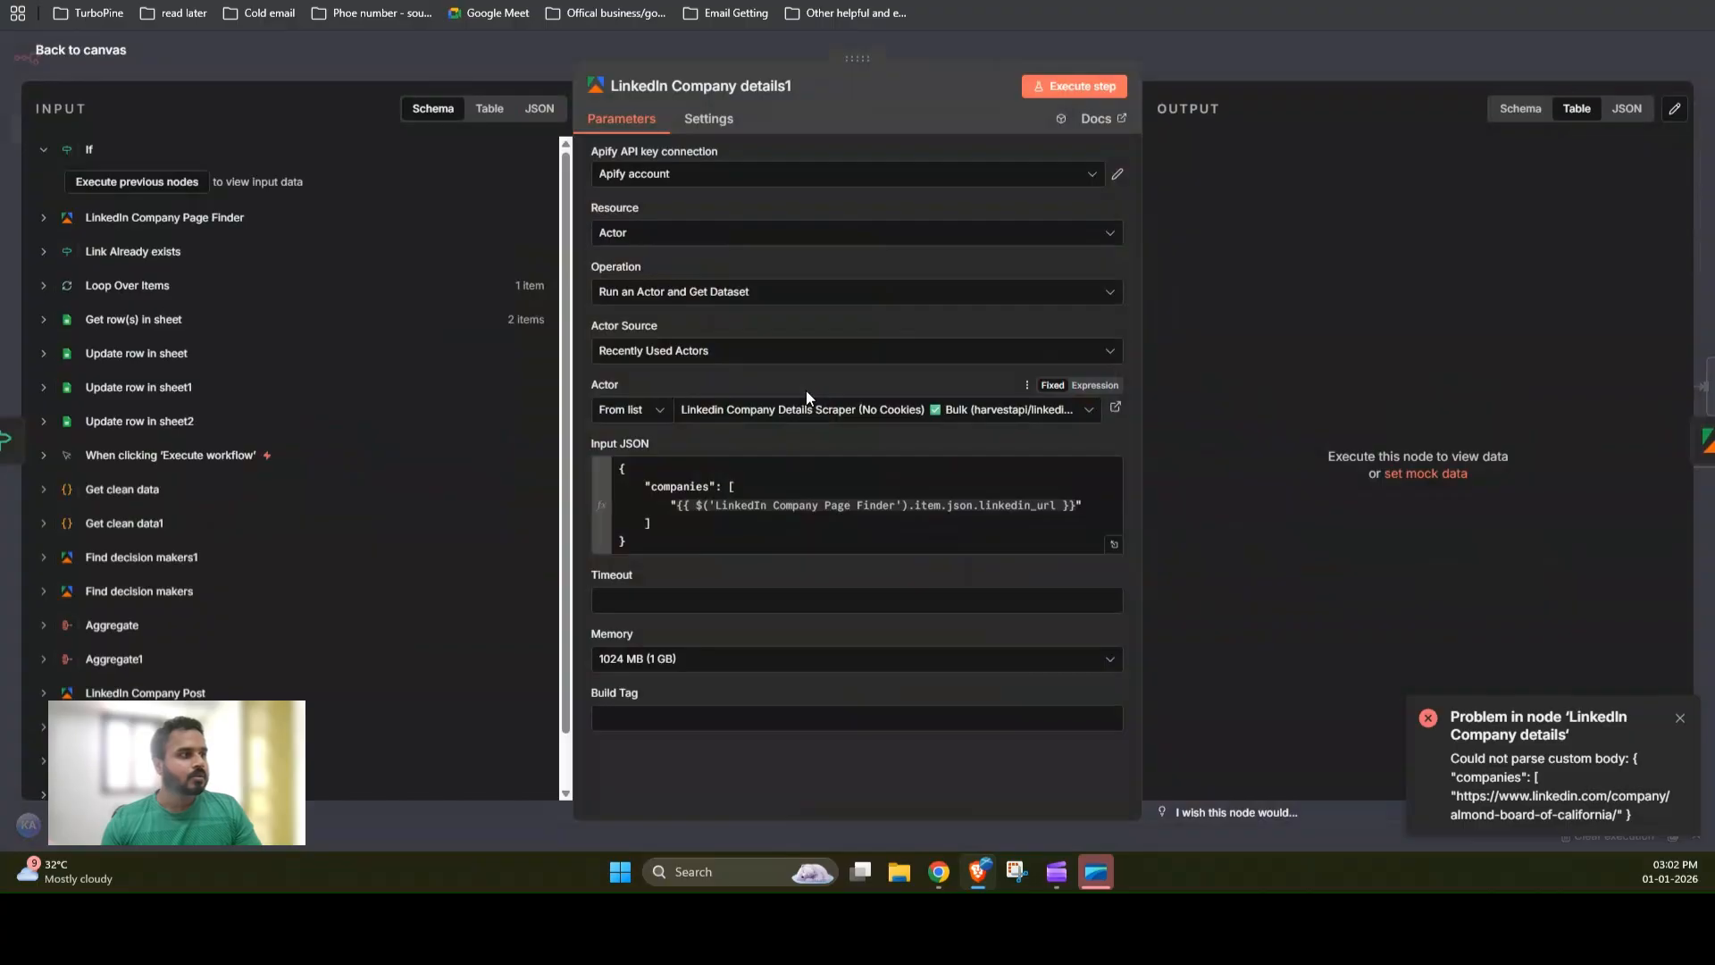
Step: Add the missing closing ] after the companies array in the LinkedIn Company details Input JSON expression
click(1246, 51)
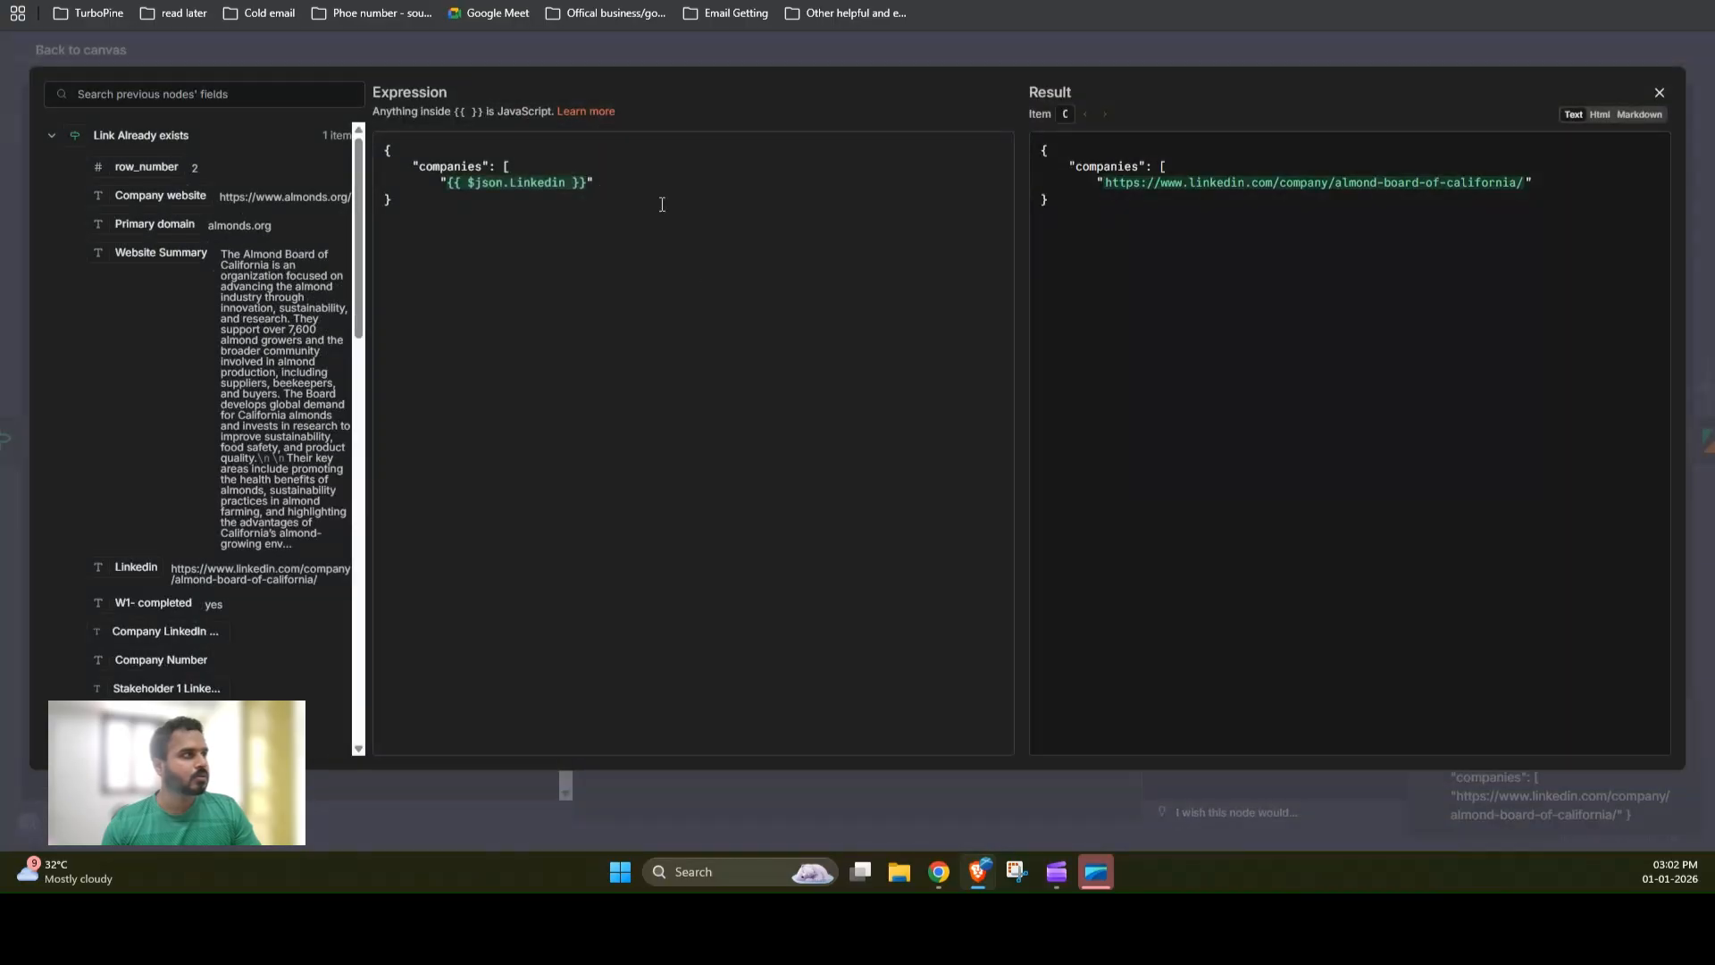
click(606, 182)
key(Return)
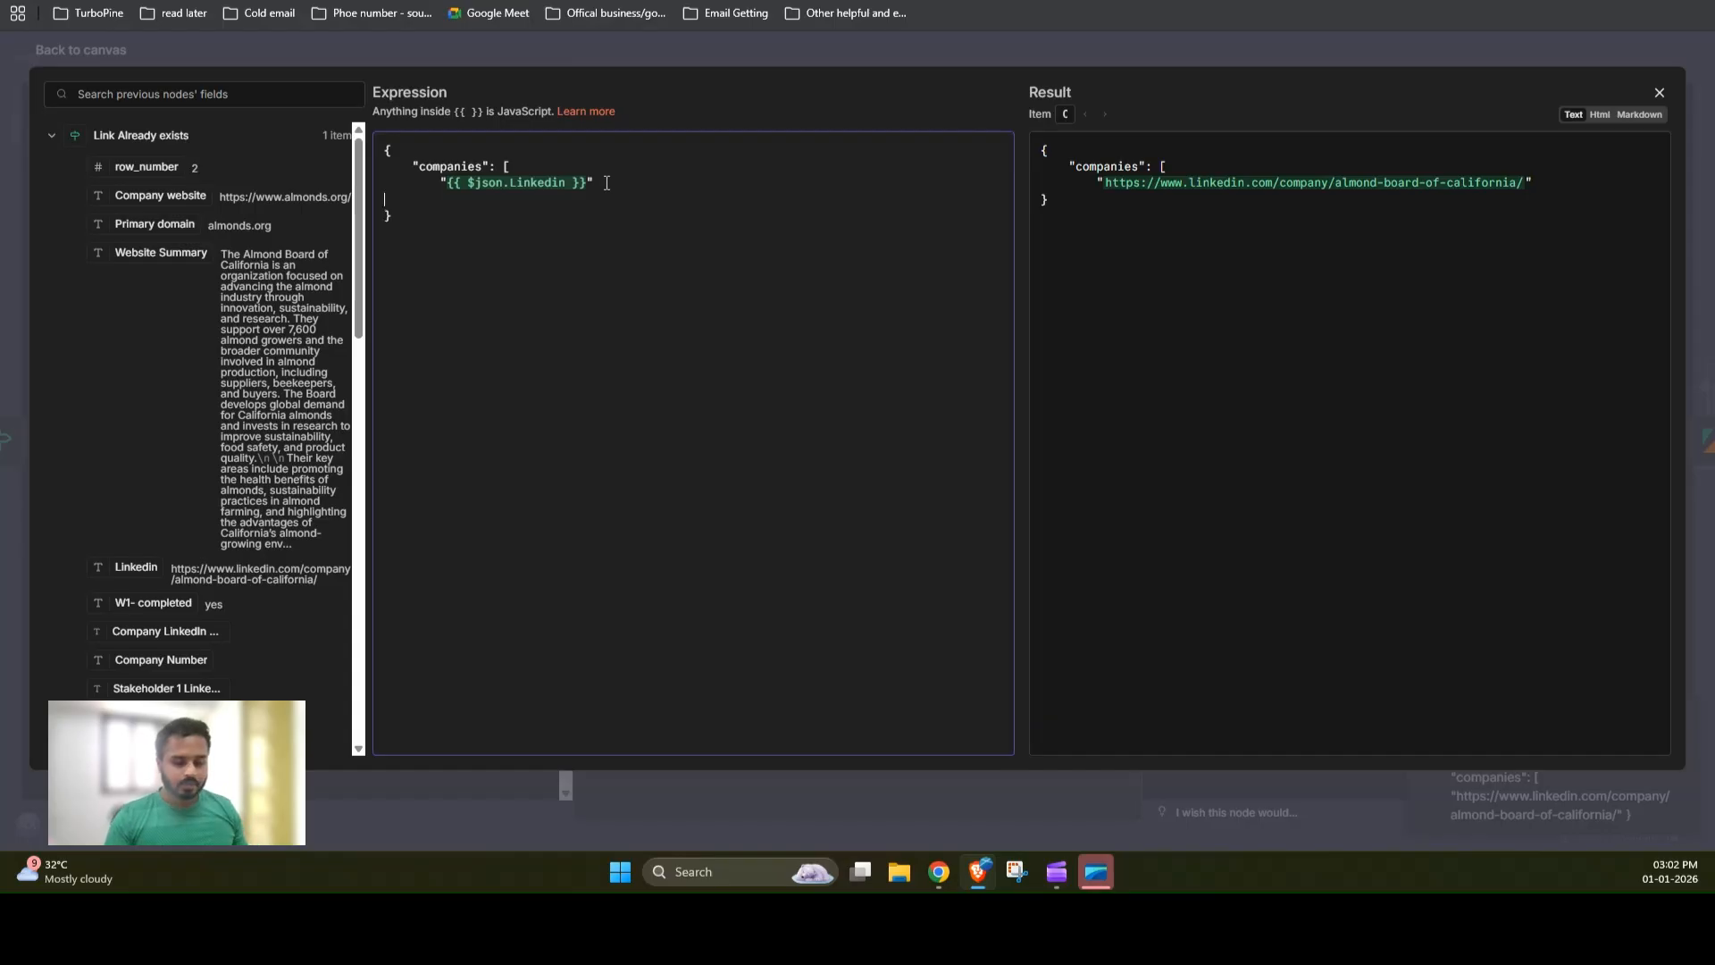
text(])
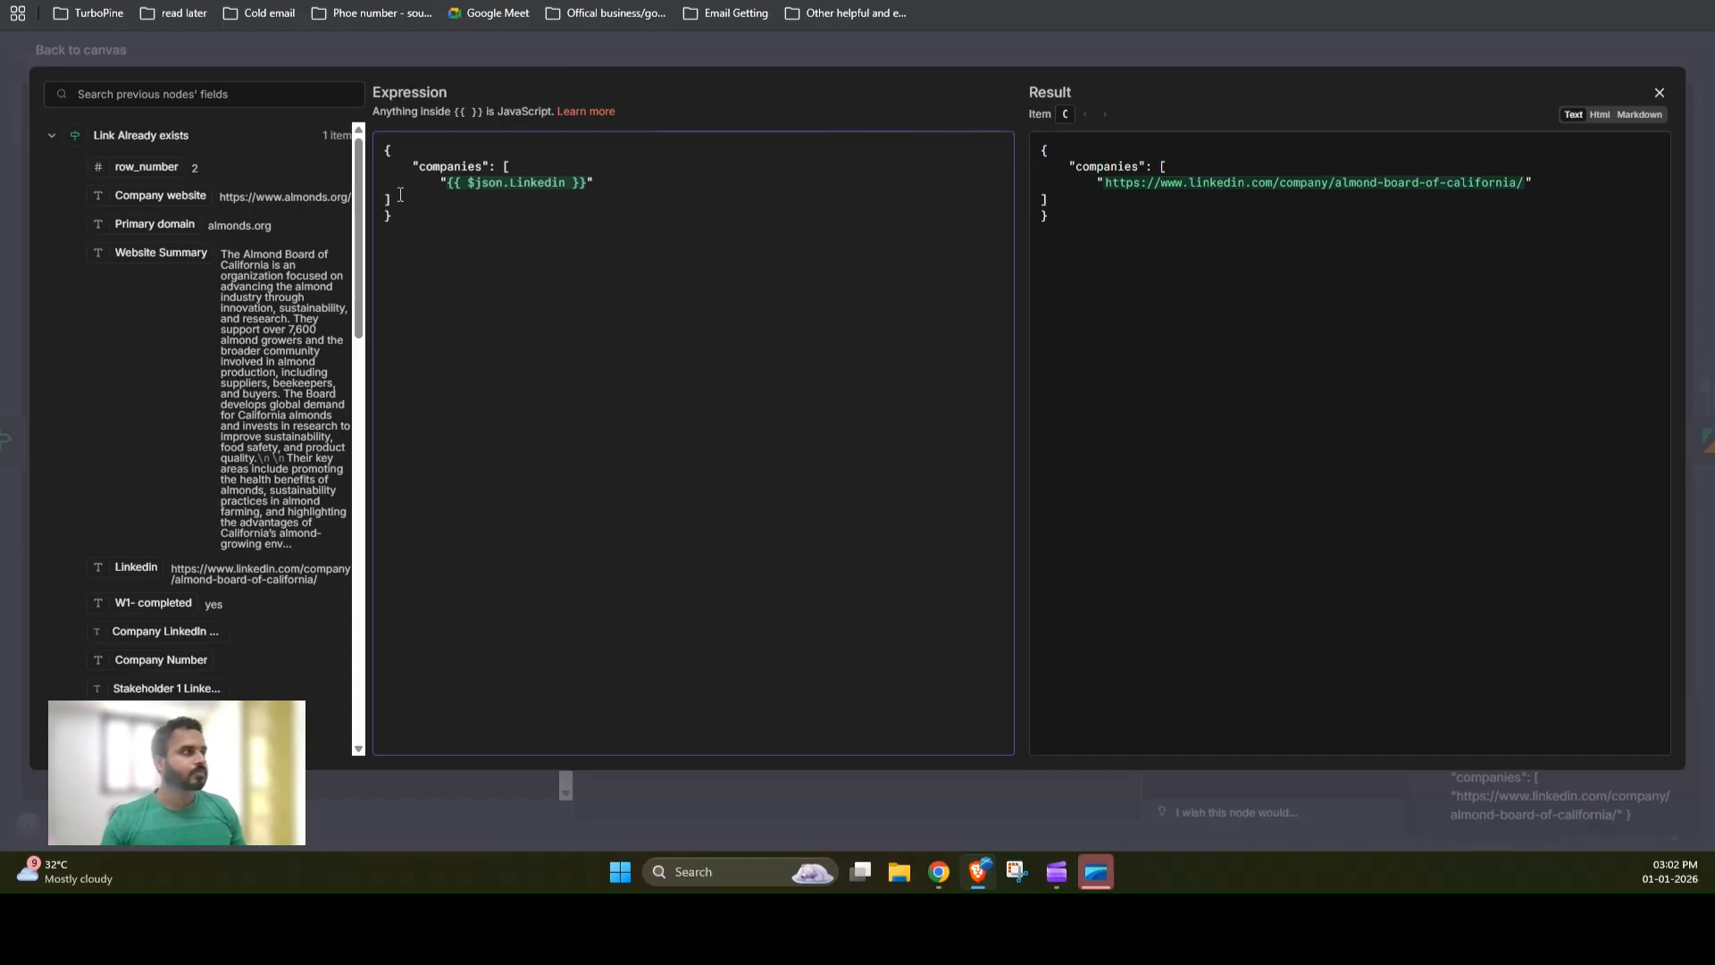
key(Return)
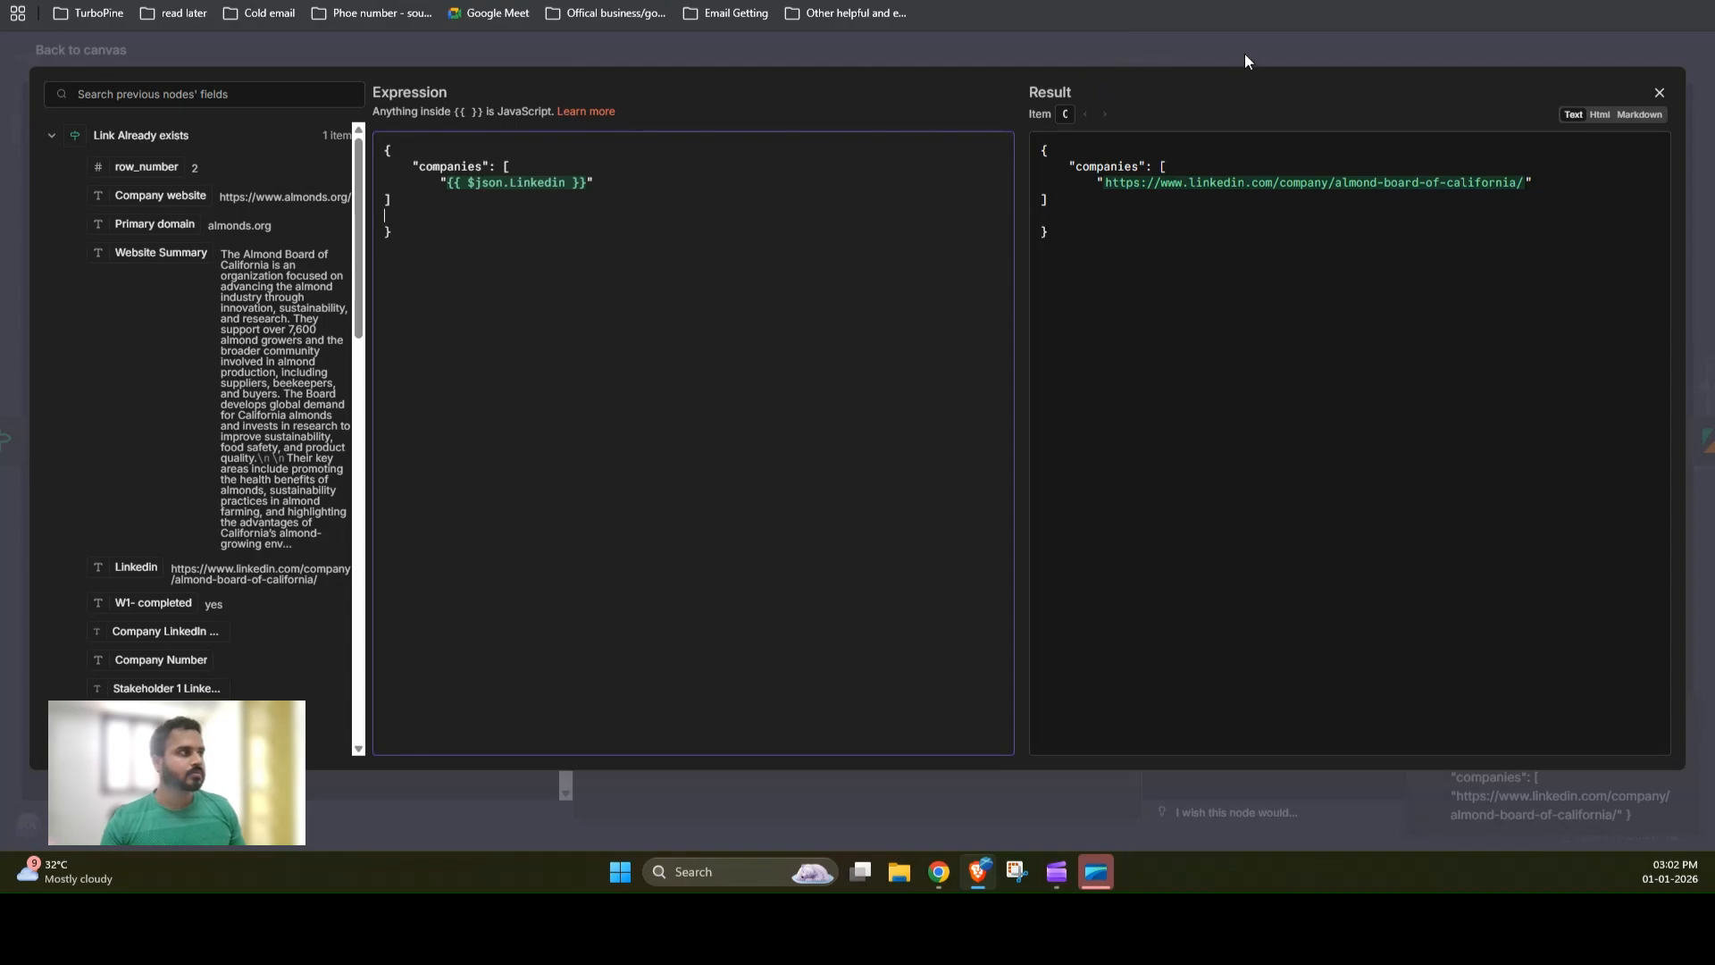
click(1245, 53)
Step: Save the corrected workflow and run it again
click(1307, 78)
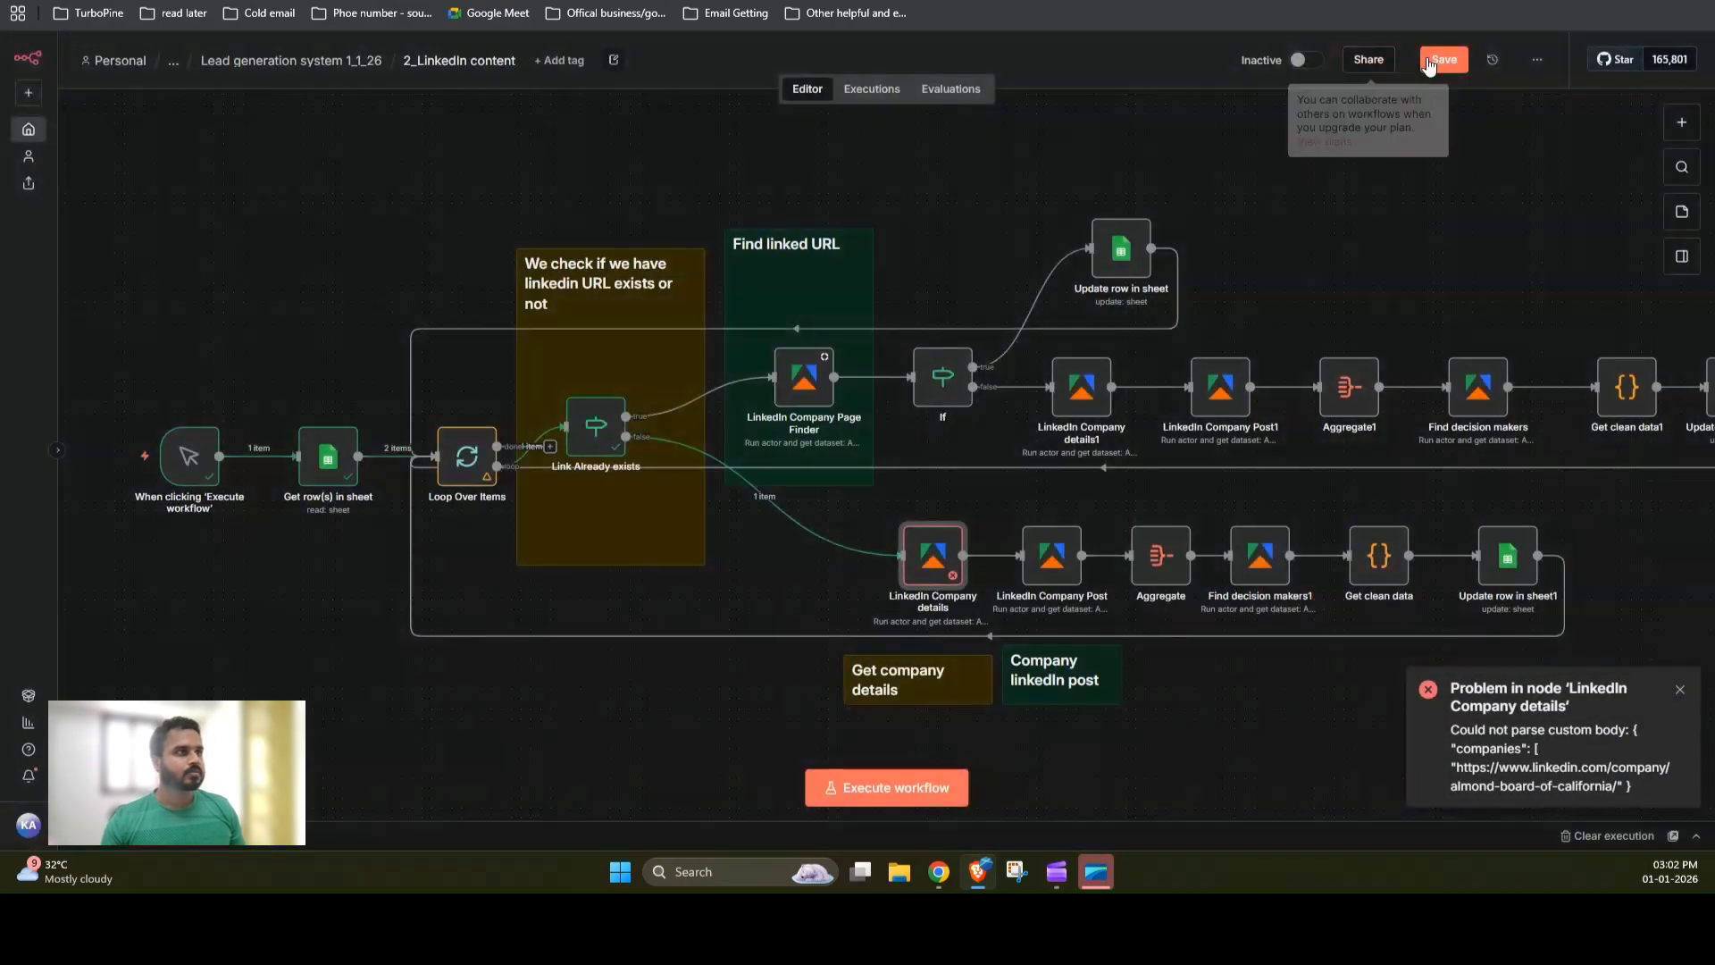
click(1432, 63)
click(889, 789)
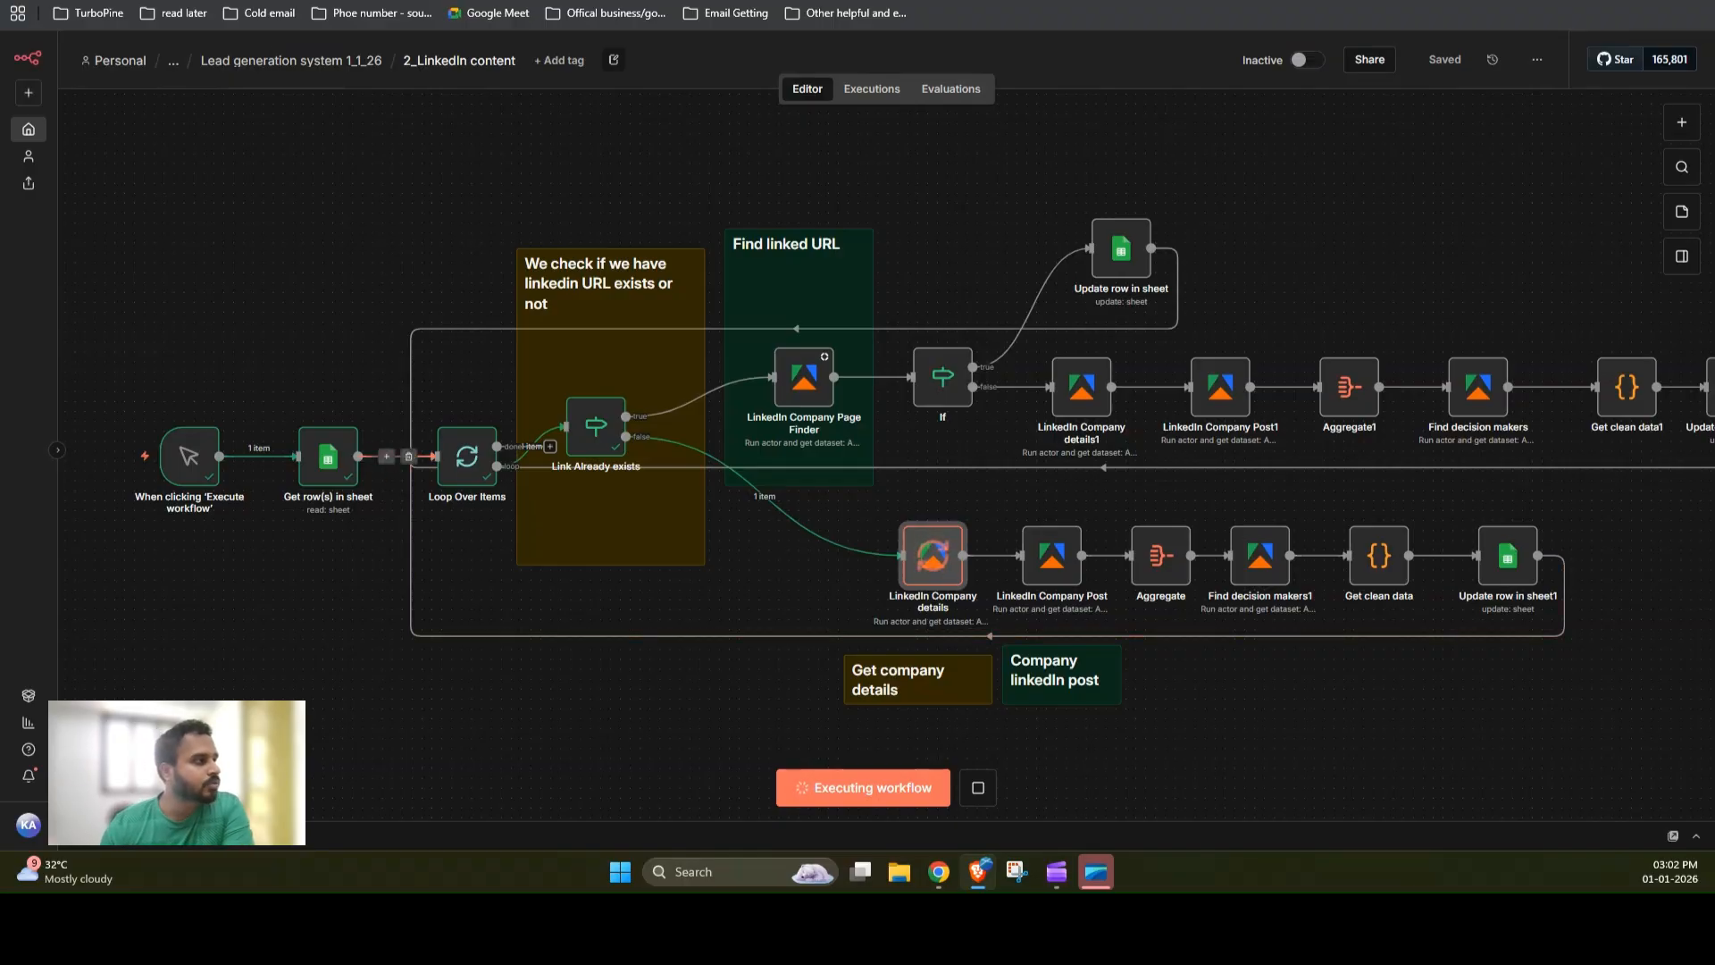
Step: Switch to the YT_Lead system_1_Jan sheet and examine the stakeholder, W-2 Completed and LinkedIn post columns of row 2
key(ctrl+Tab)
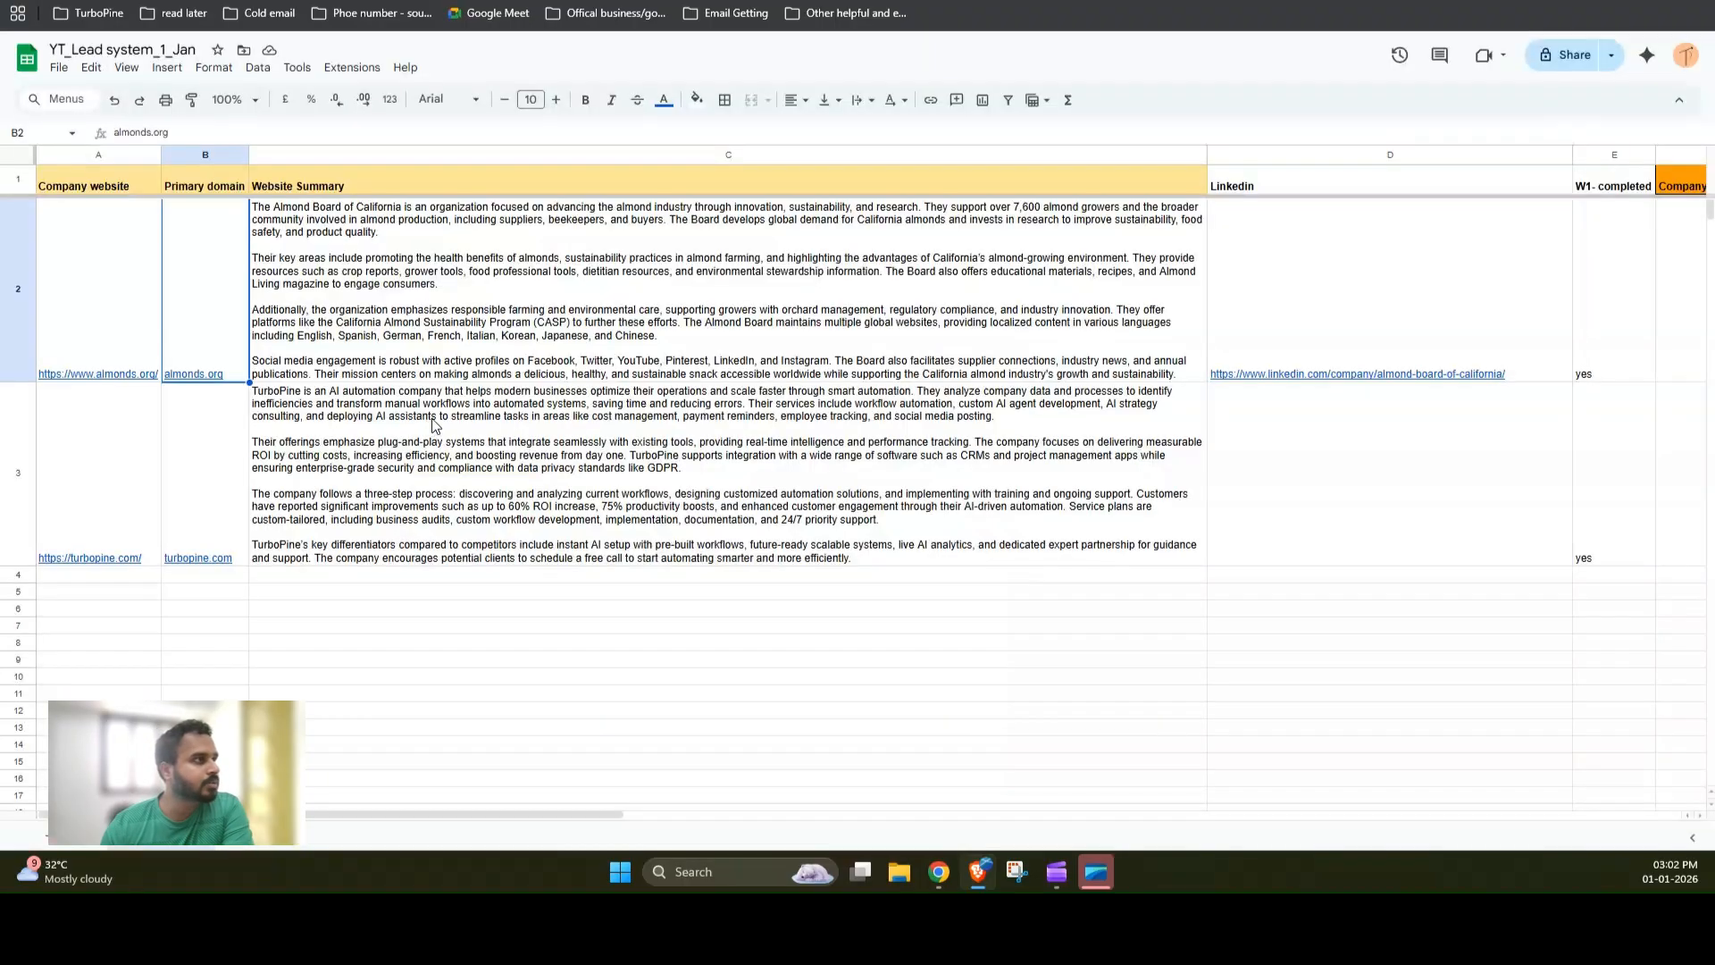
drag(484, 813, 920, 849)
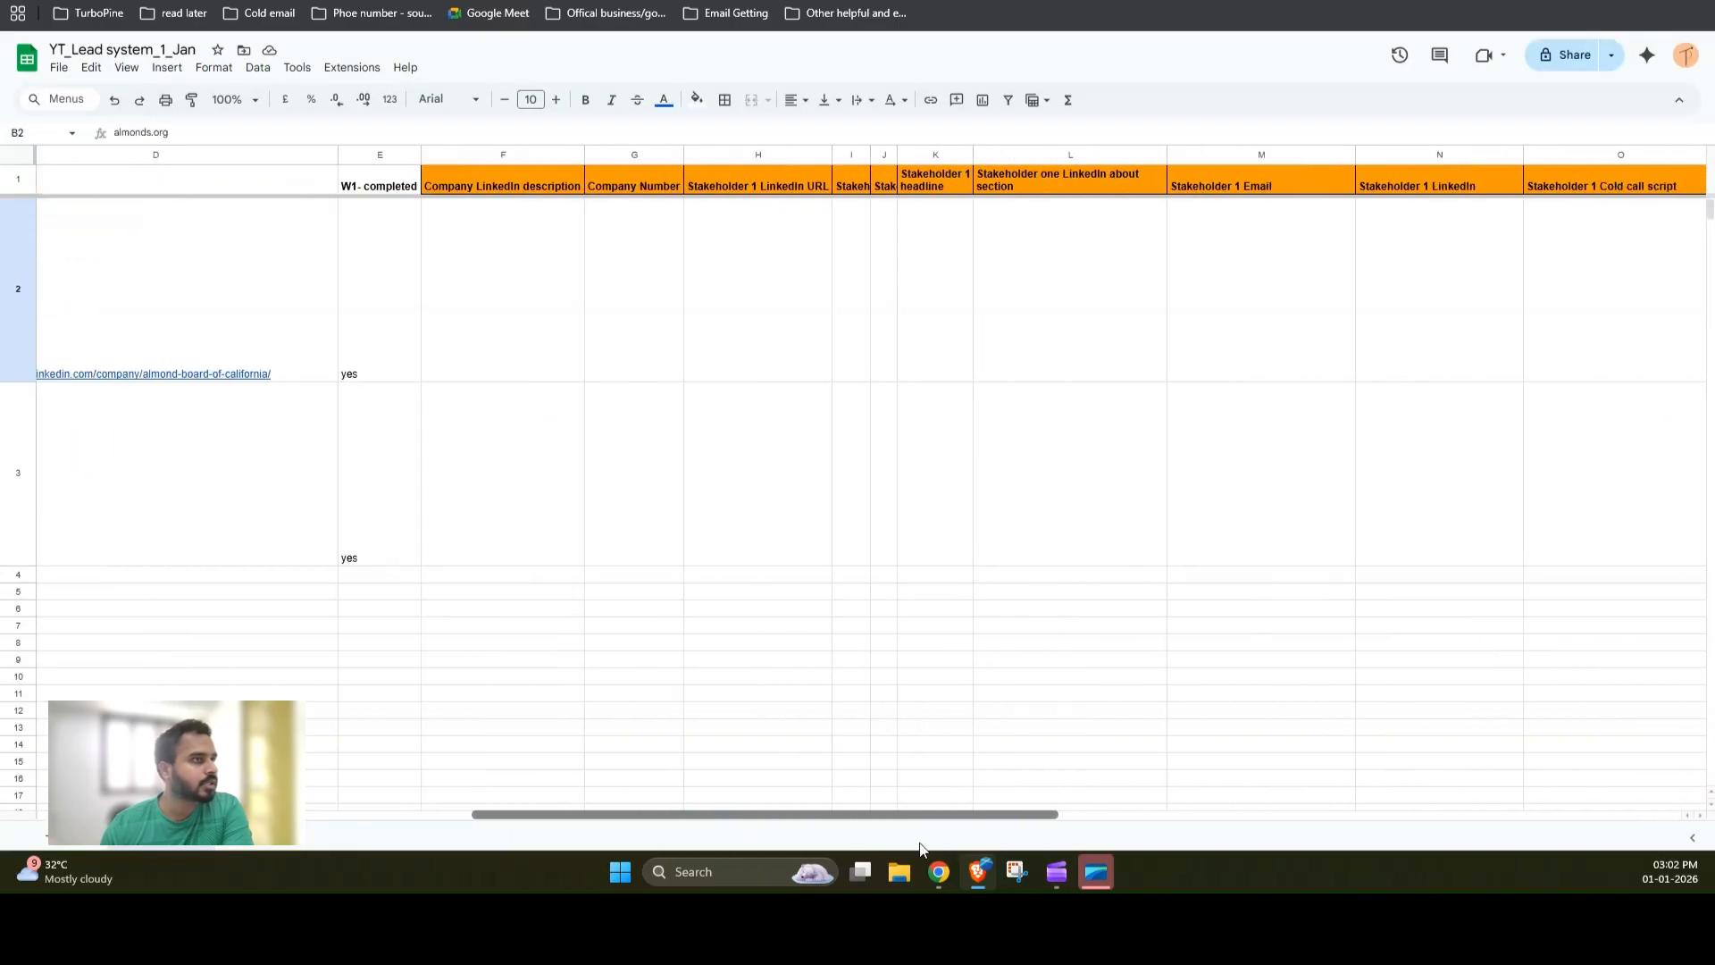
click(464, 152)
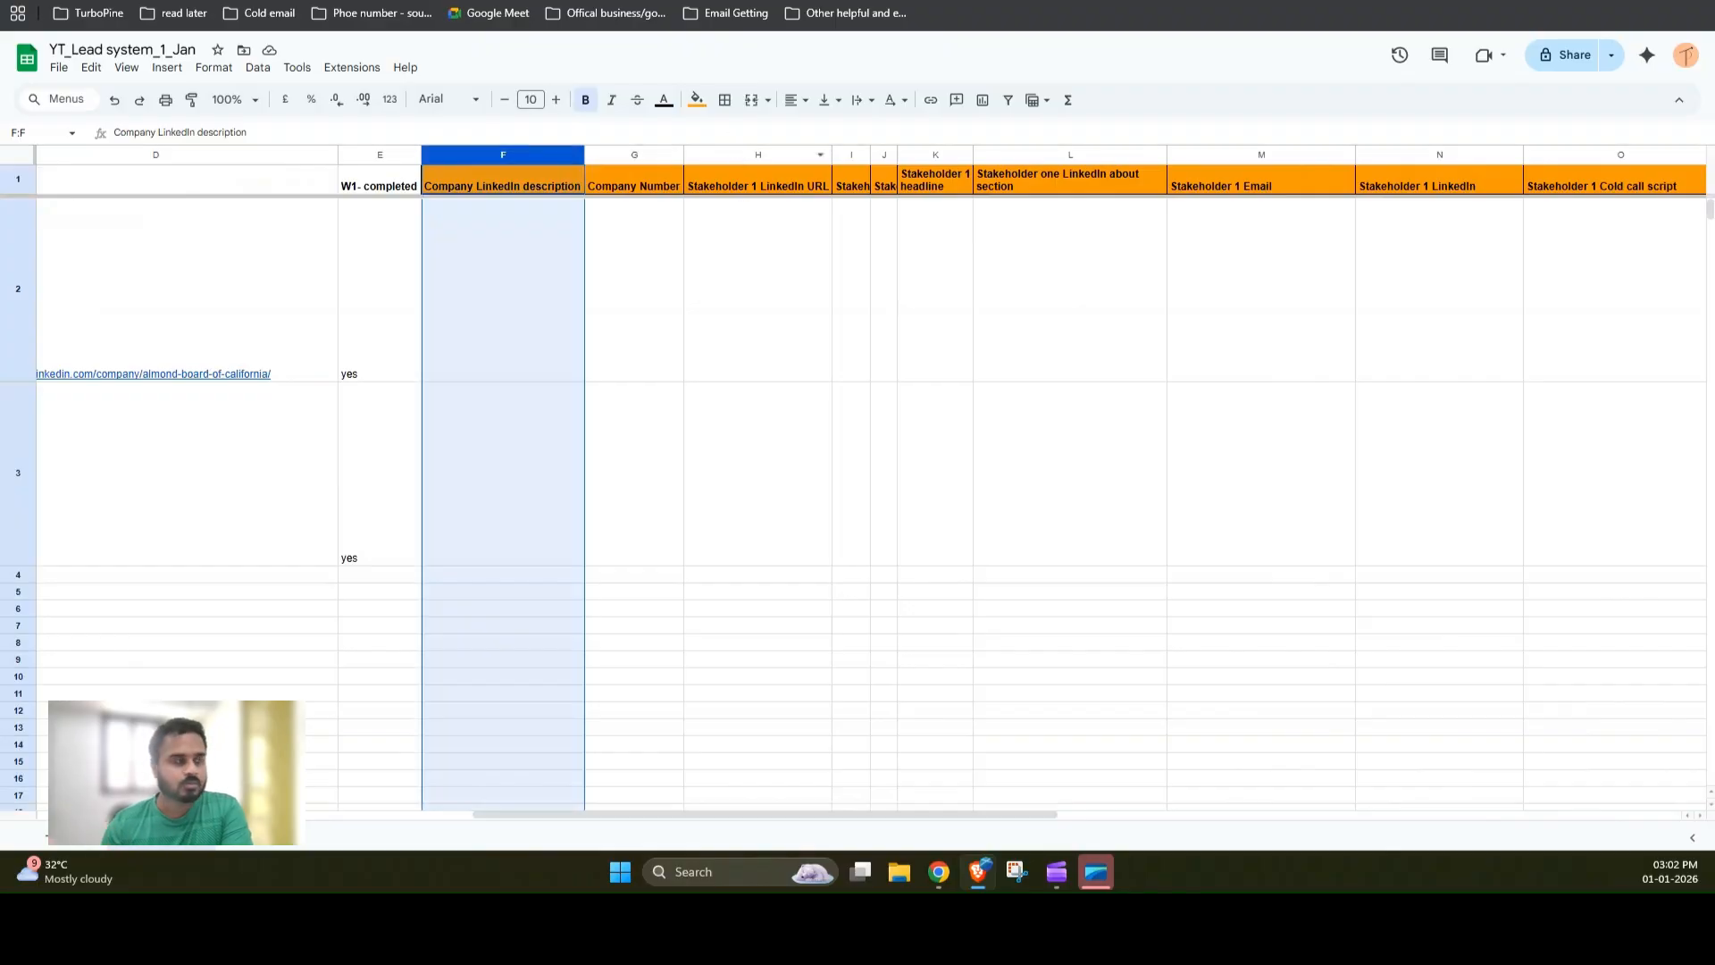
drag(773, 820, 1256, 846)
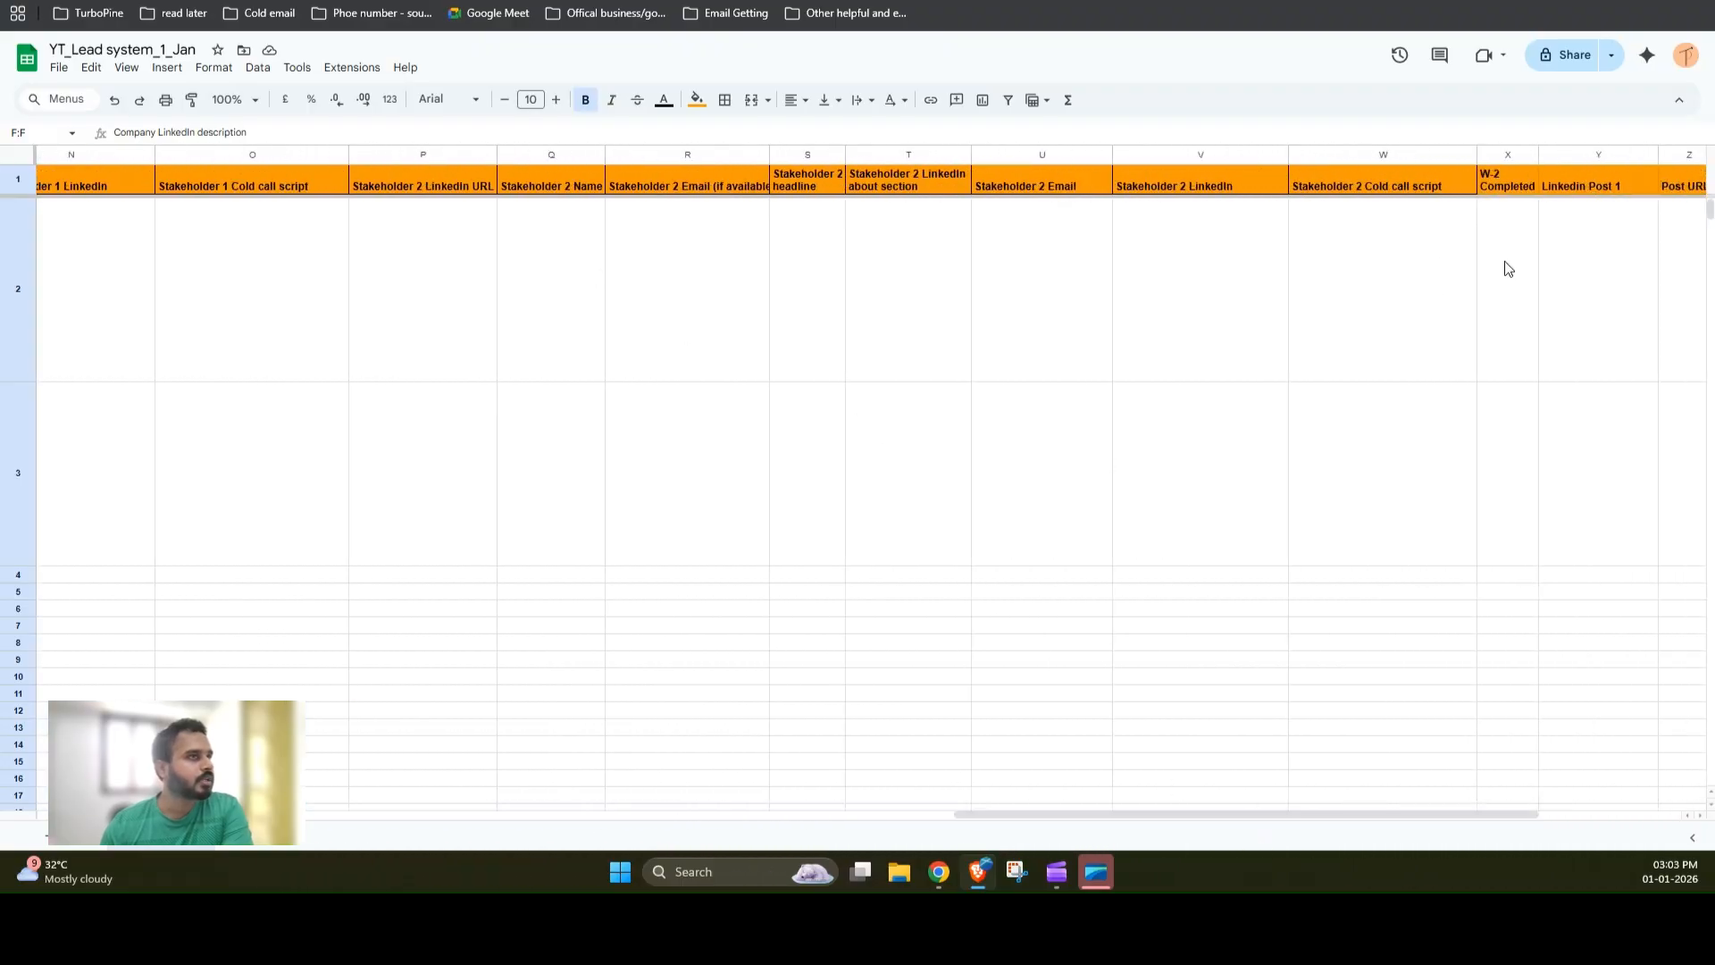
click(1519, 233)
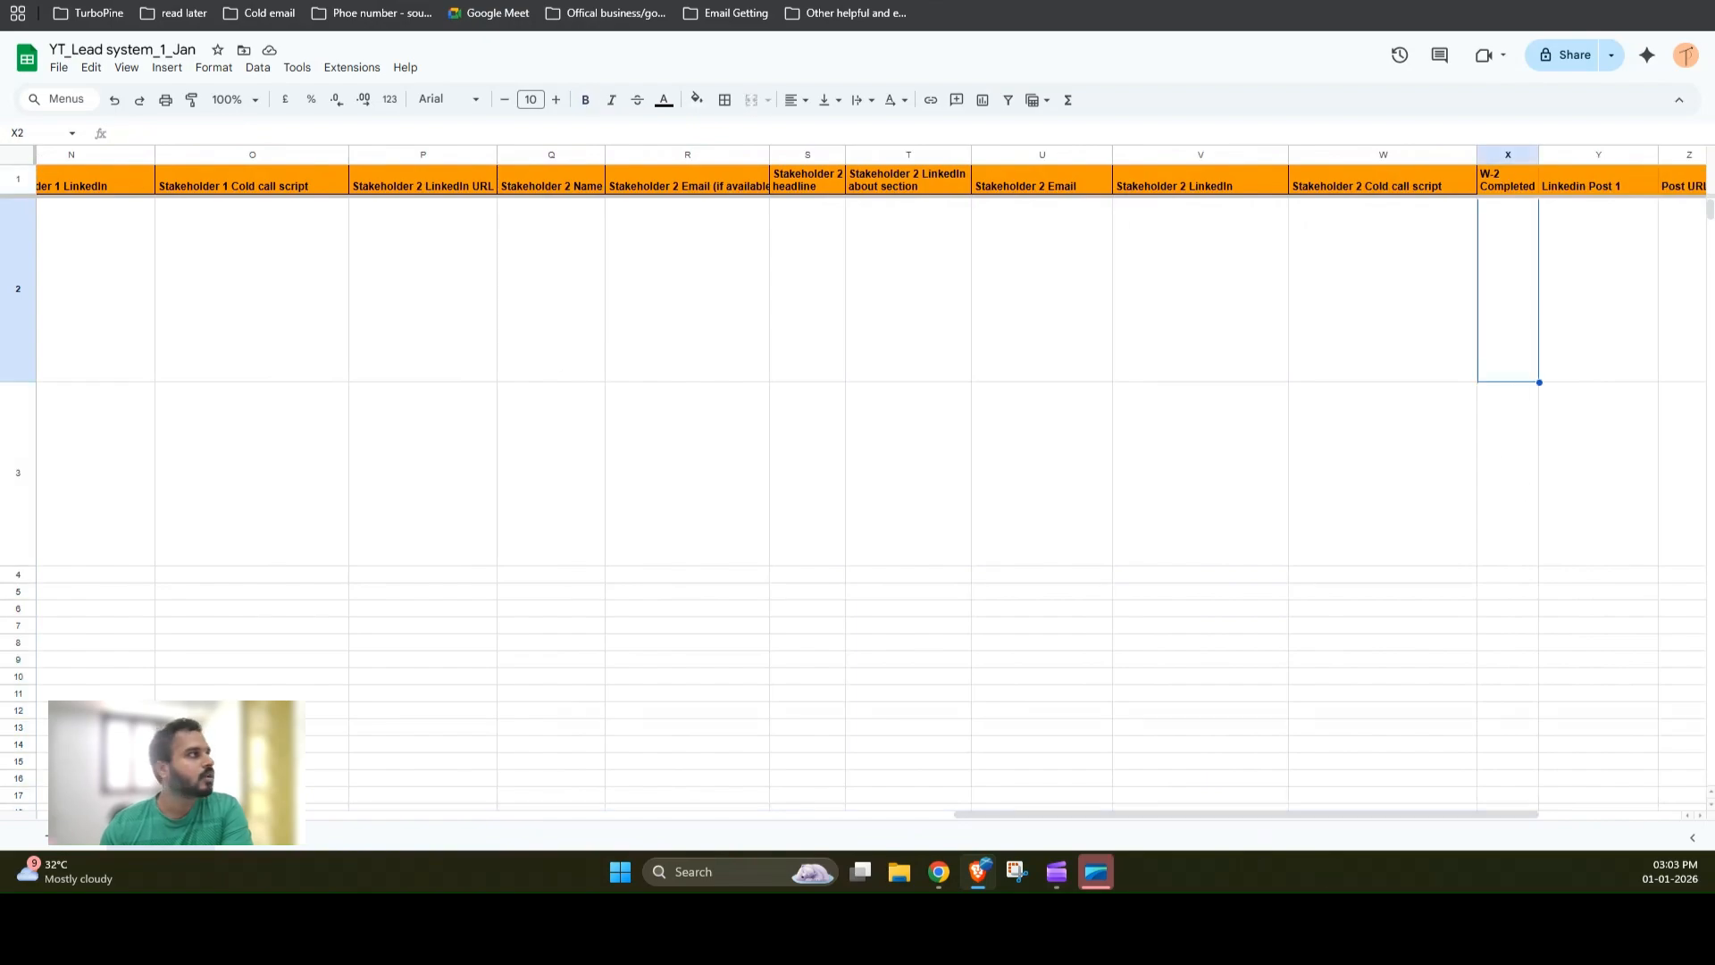
click(268, 1)
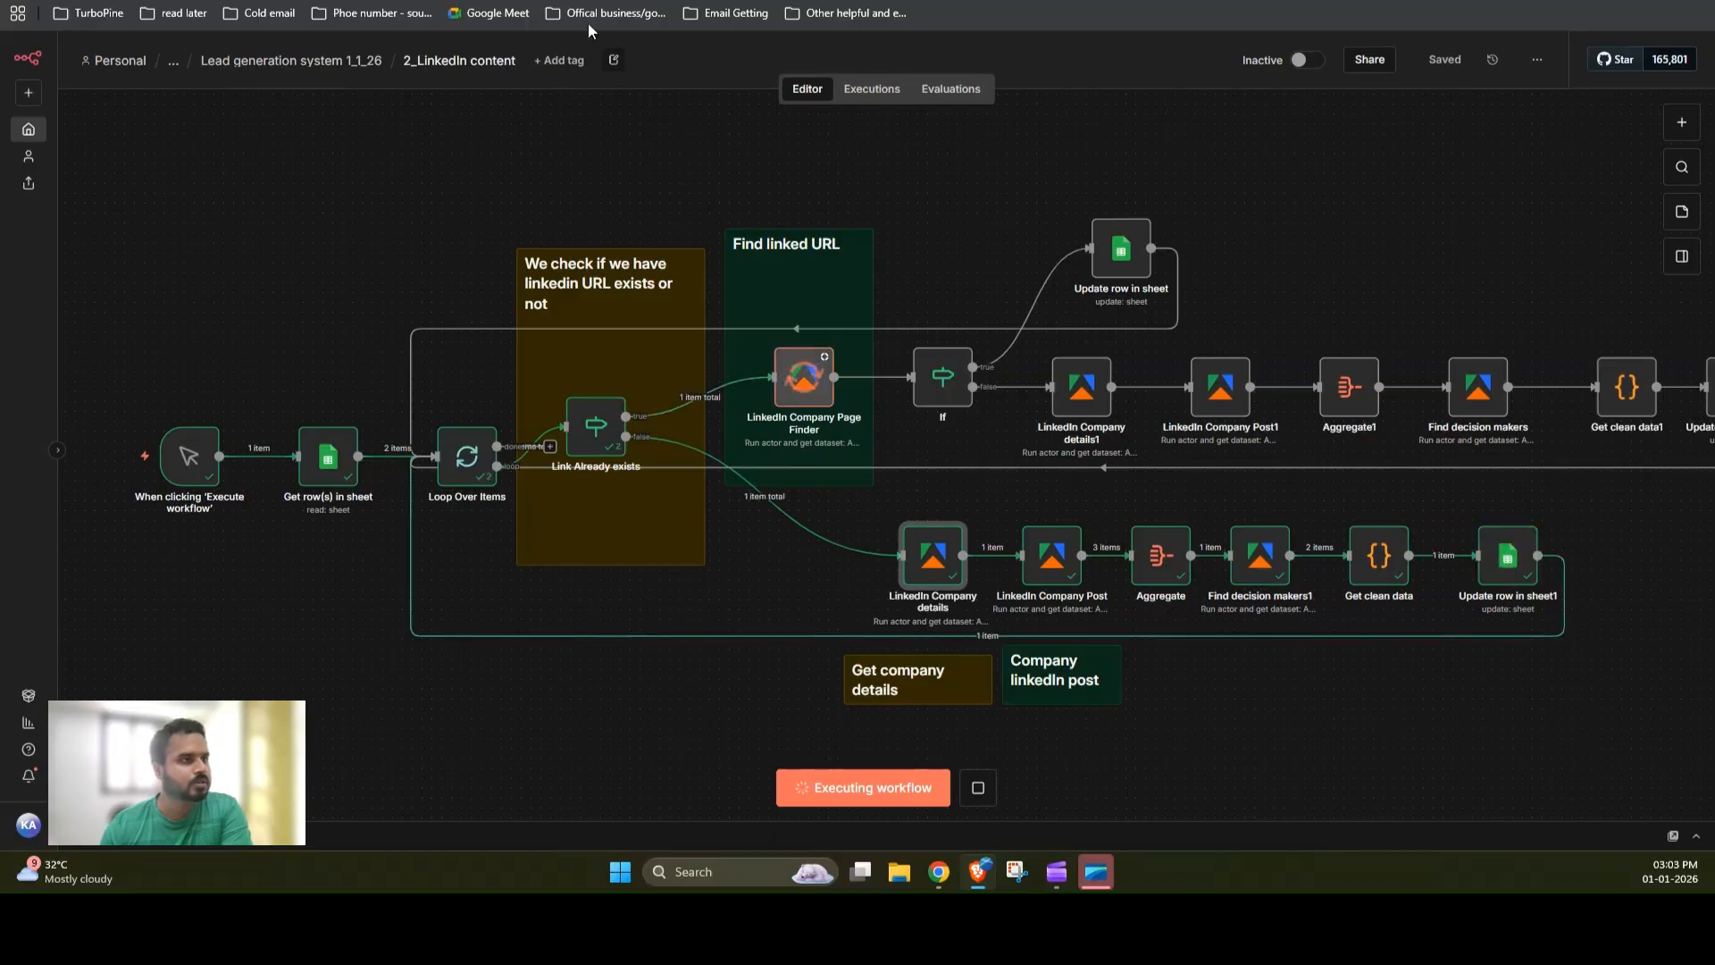
click(629, 2)
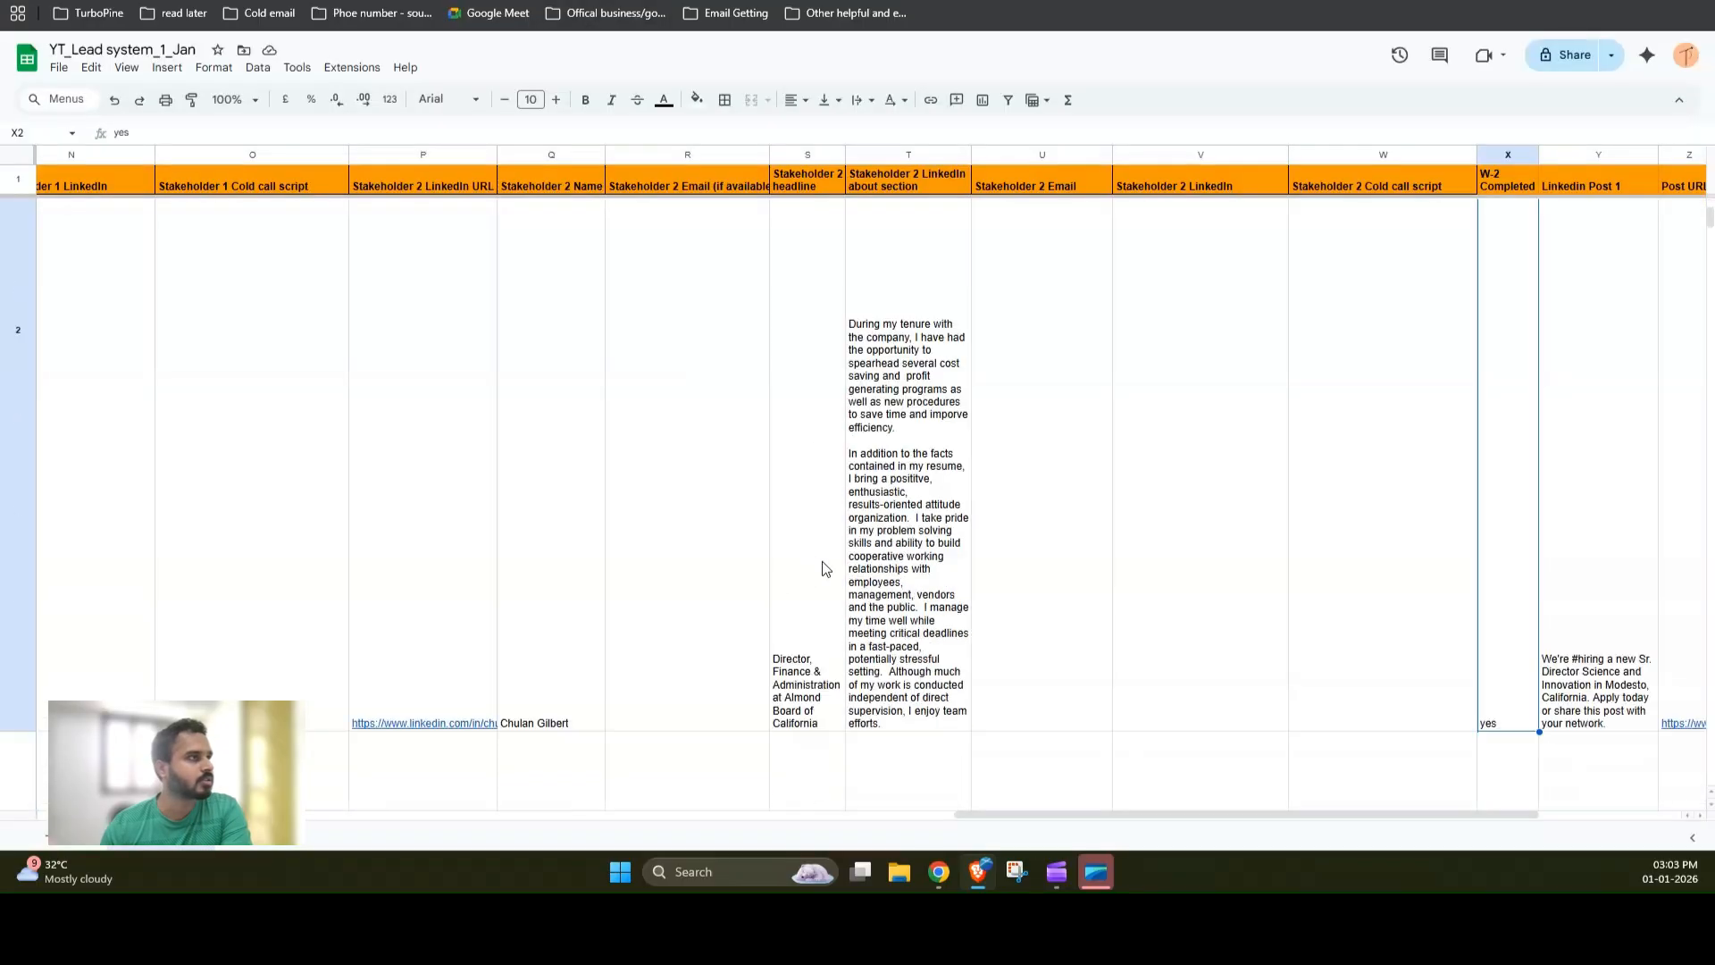
scroll(858, 482, left, 10)
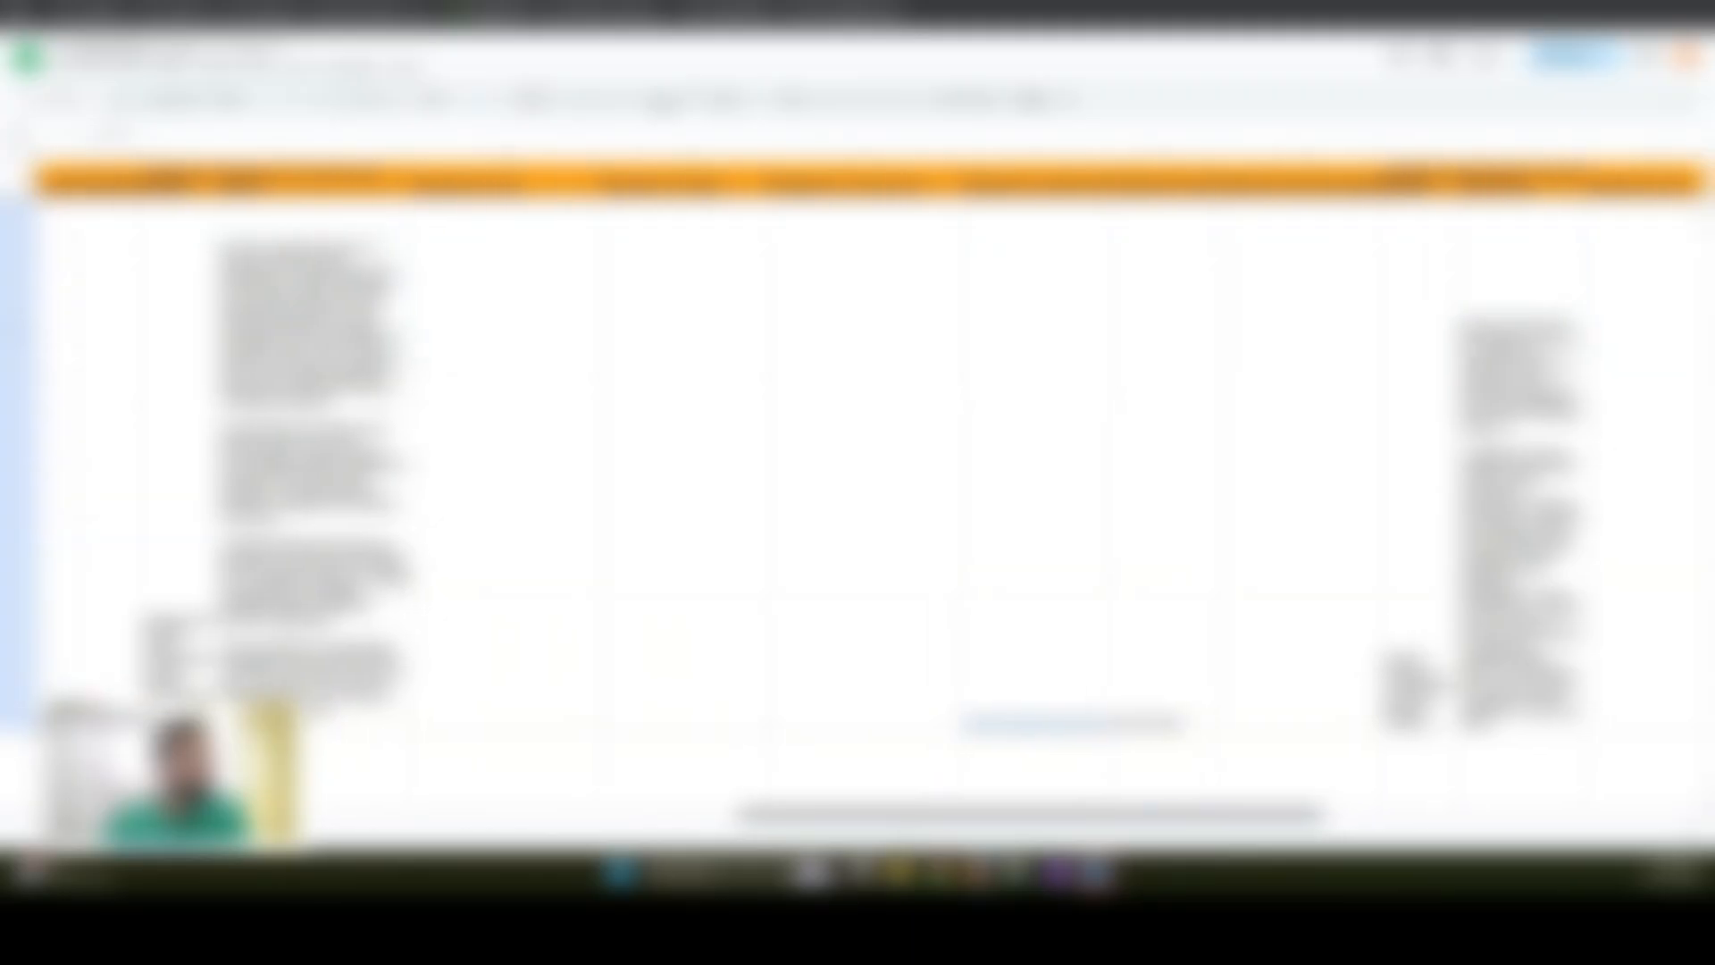
scroll(858, 482, left, 5)
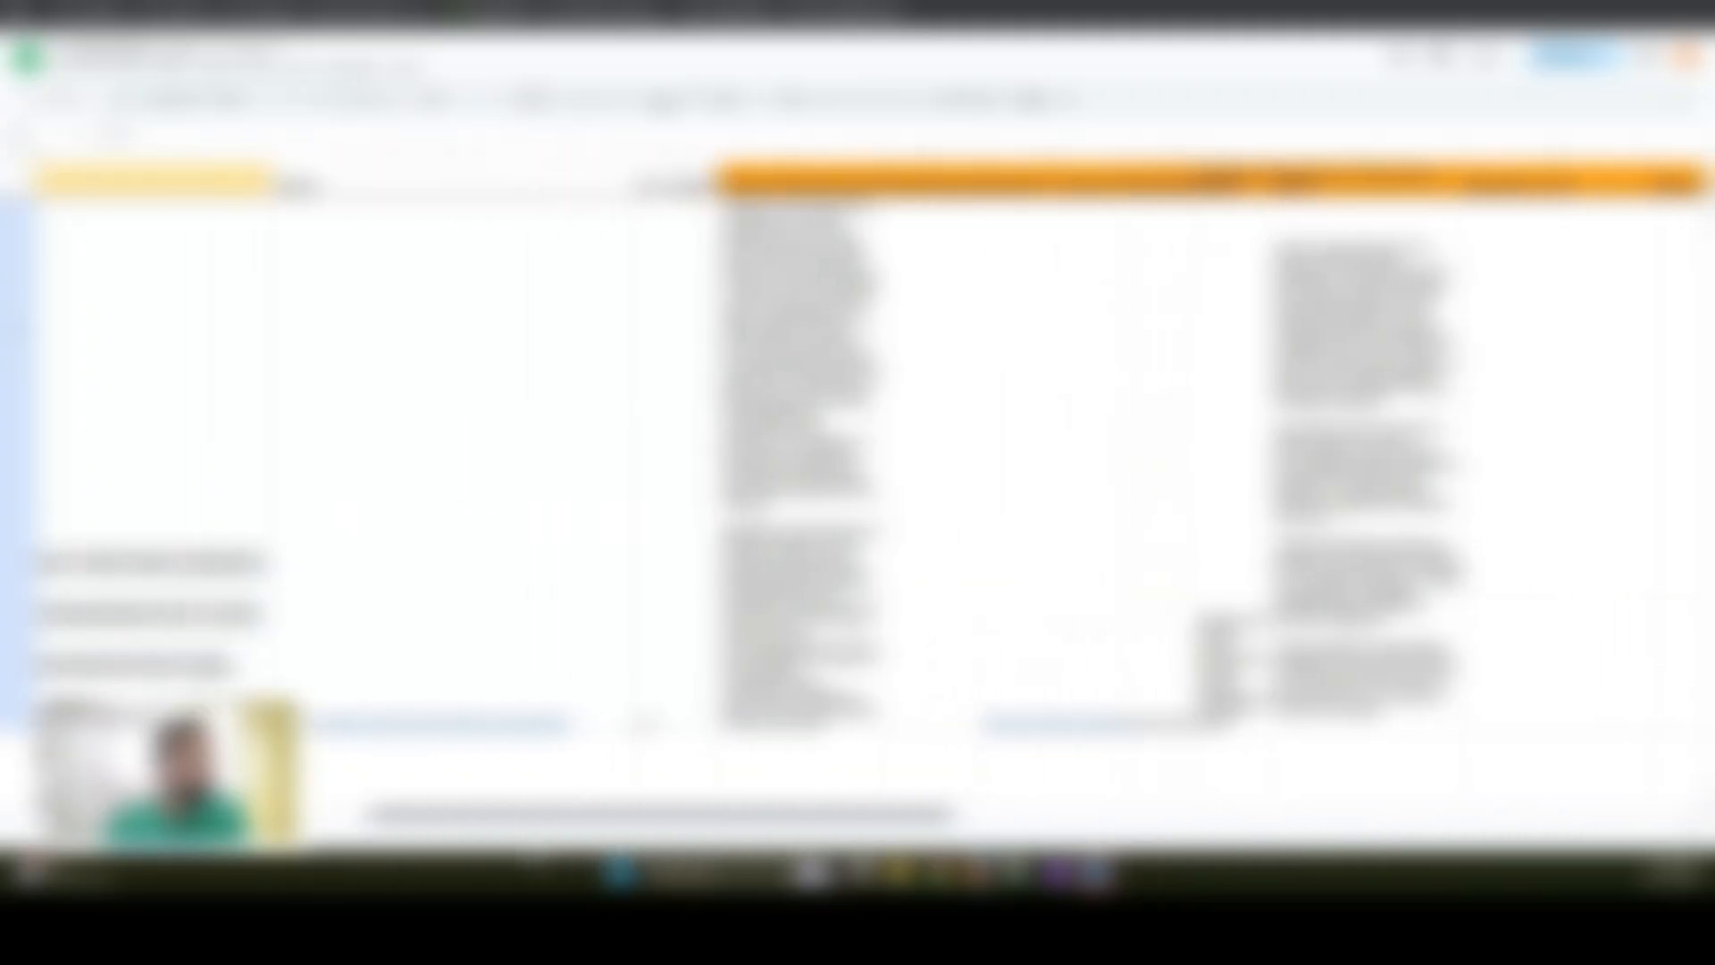
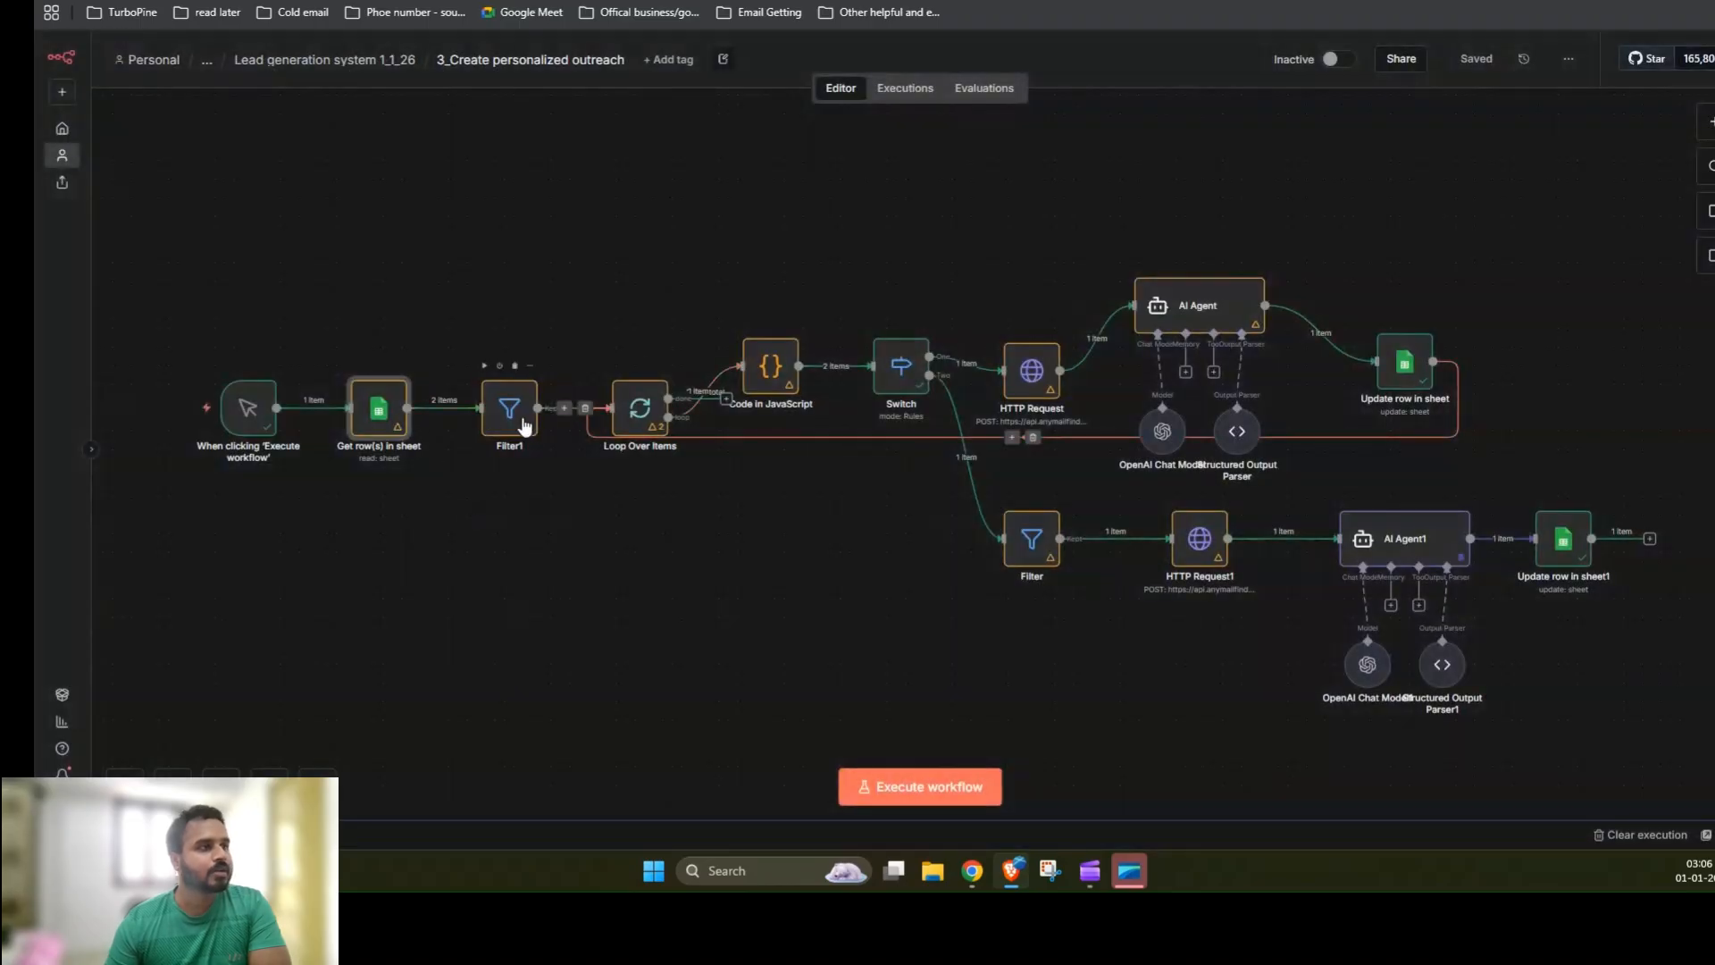
Step: Open the HTTP Request node and compare its JSON body fields with the Primary domain column in the lead sheet
click(1036, 385)
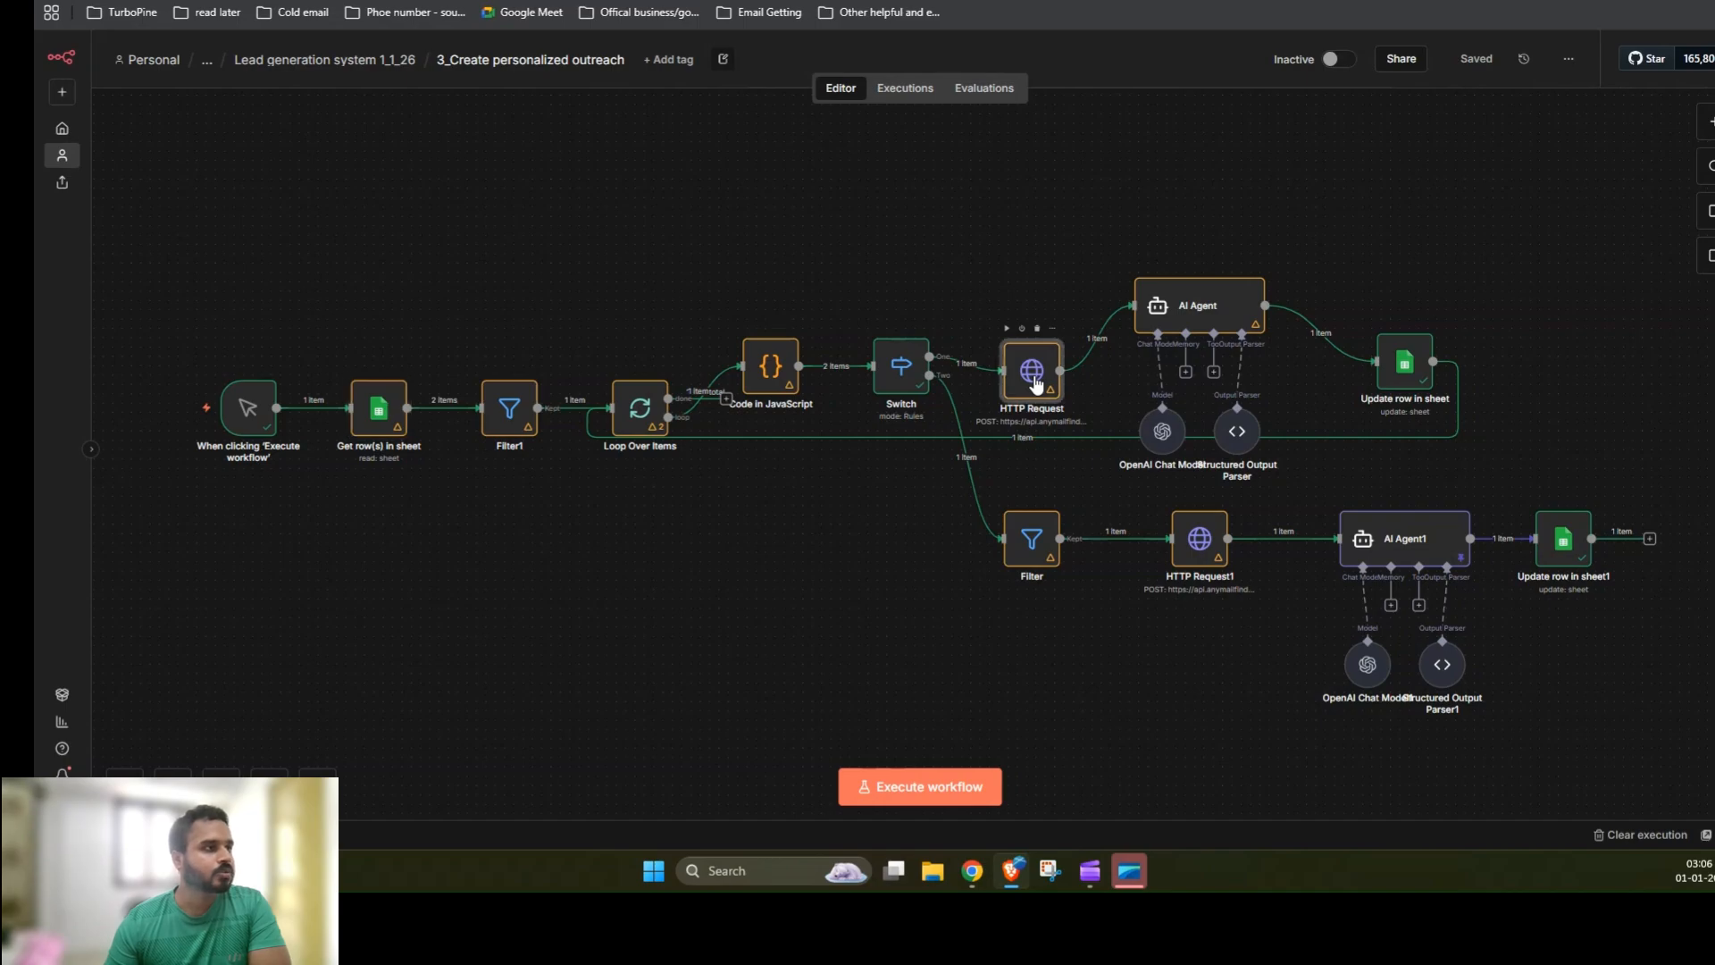
double_click(1035, 382)
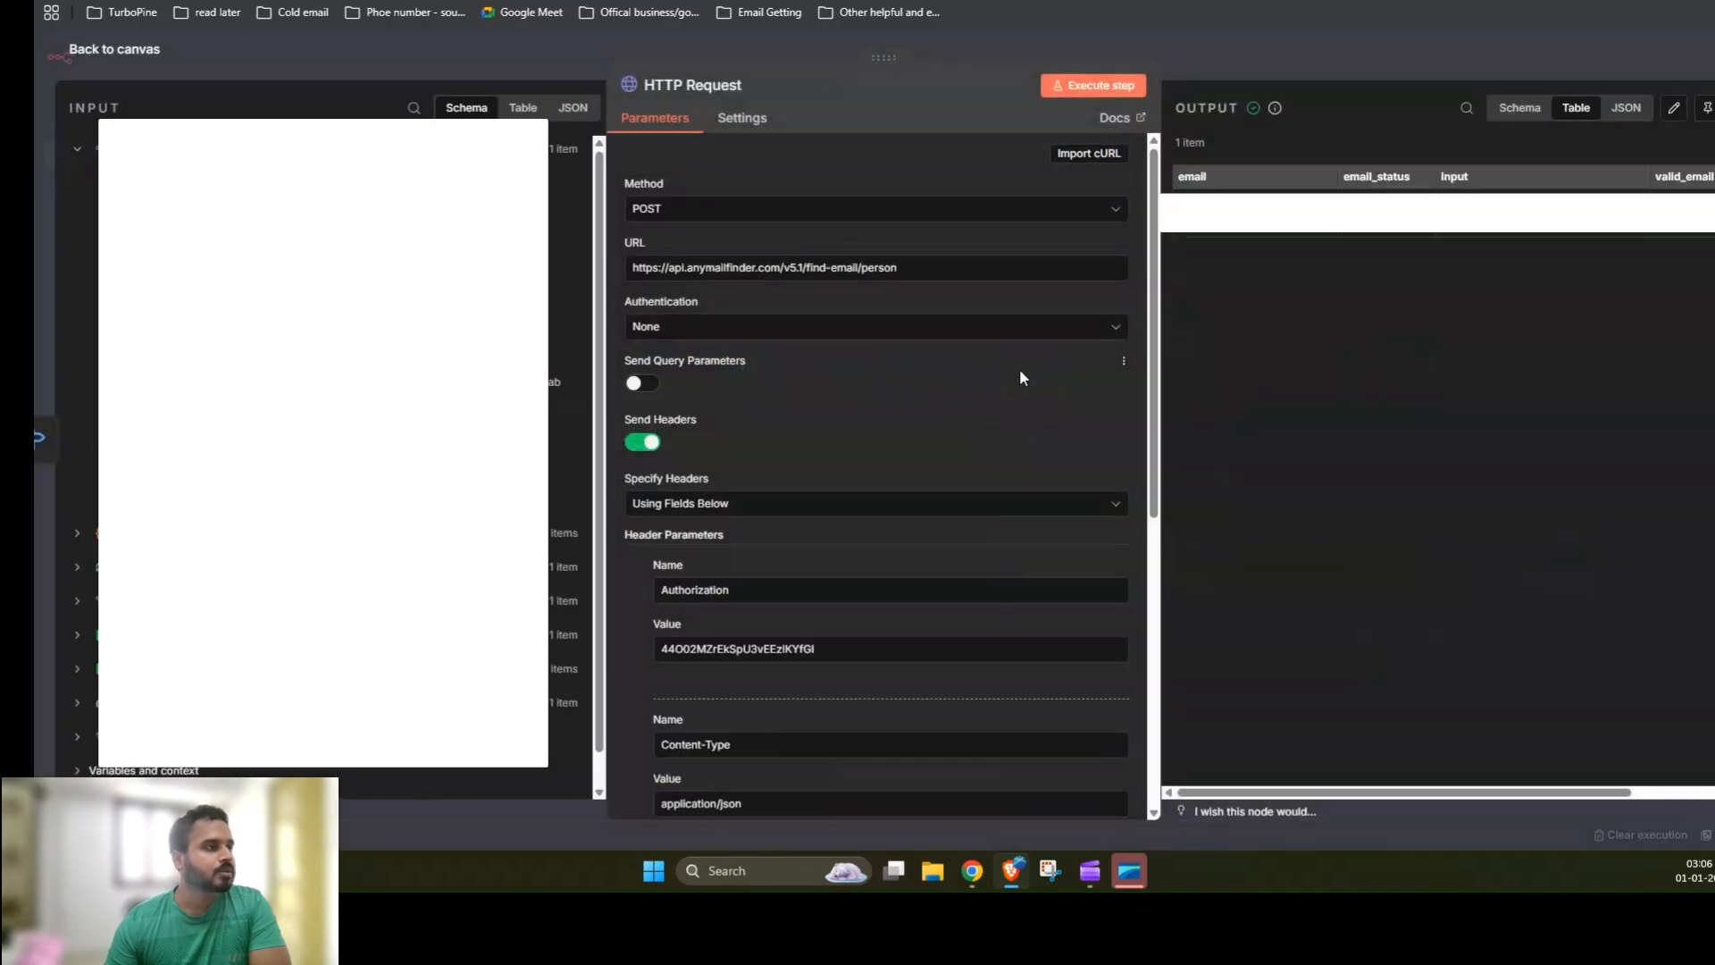
scroll(1014, 375, down, 5)
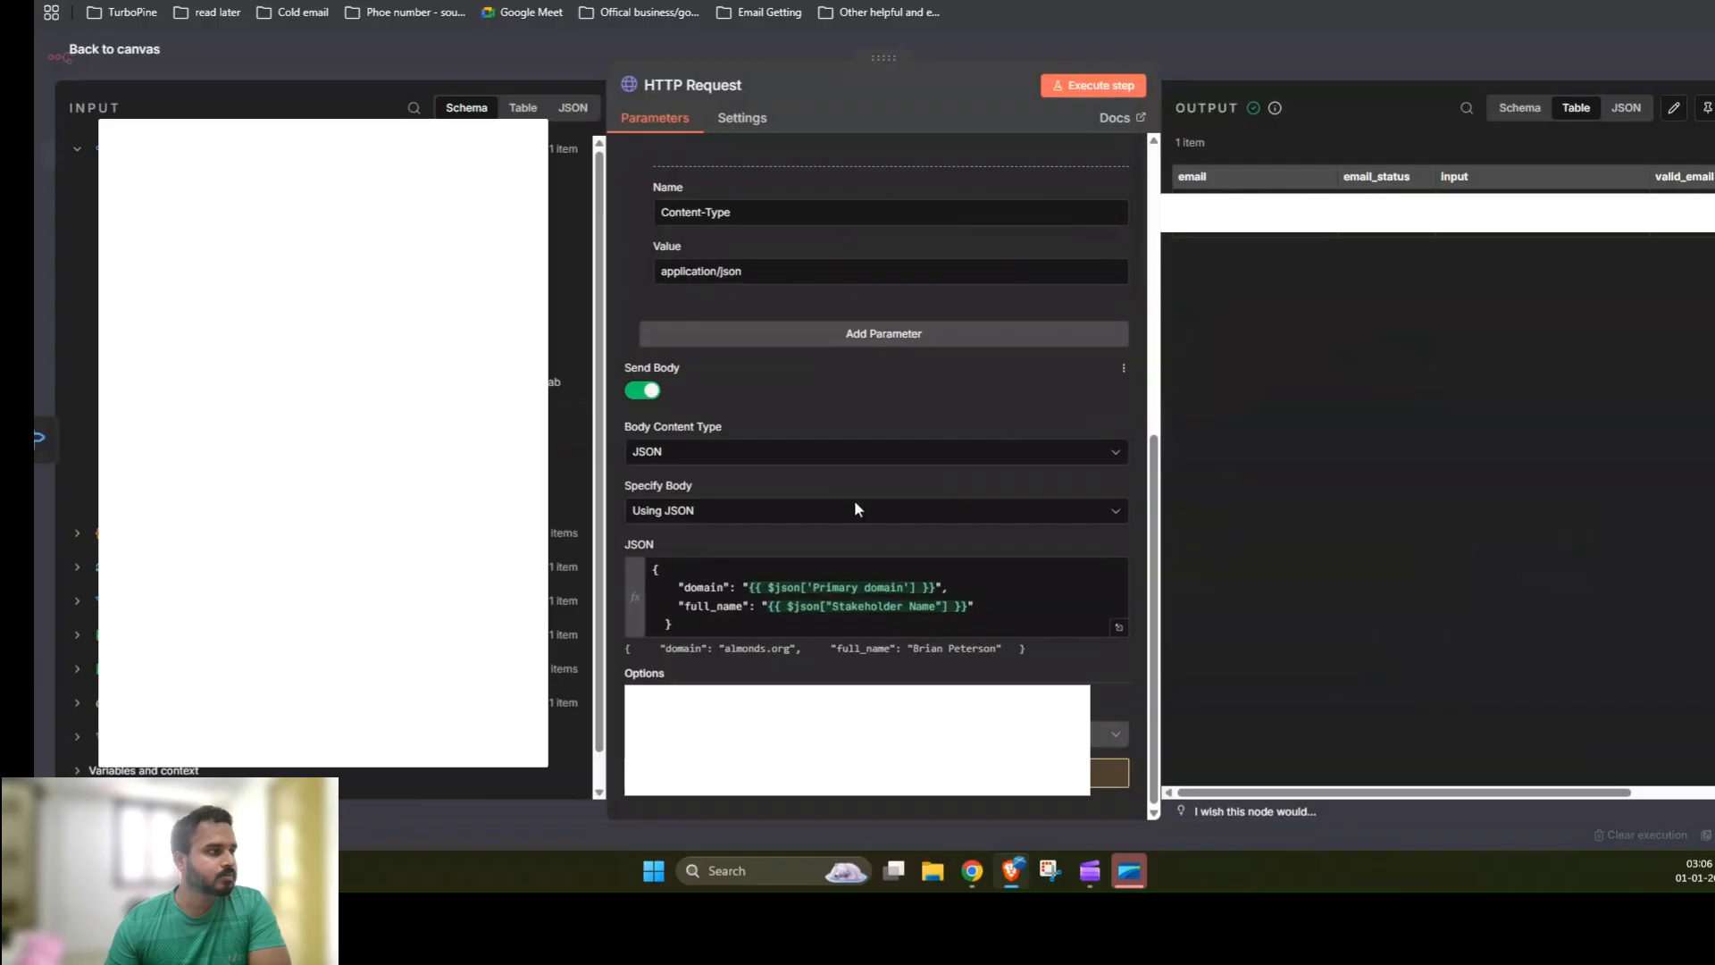
drag(679, 587, 717, 588)
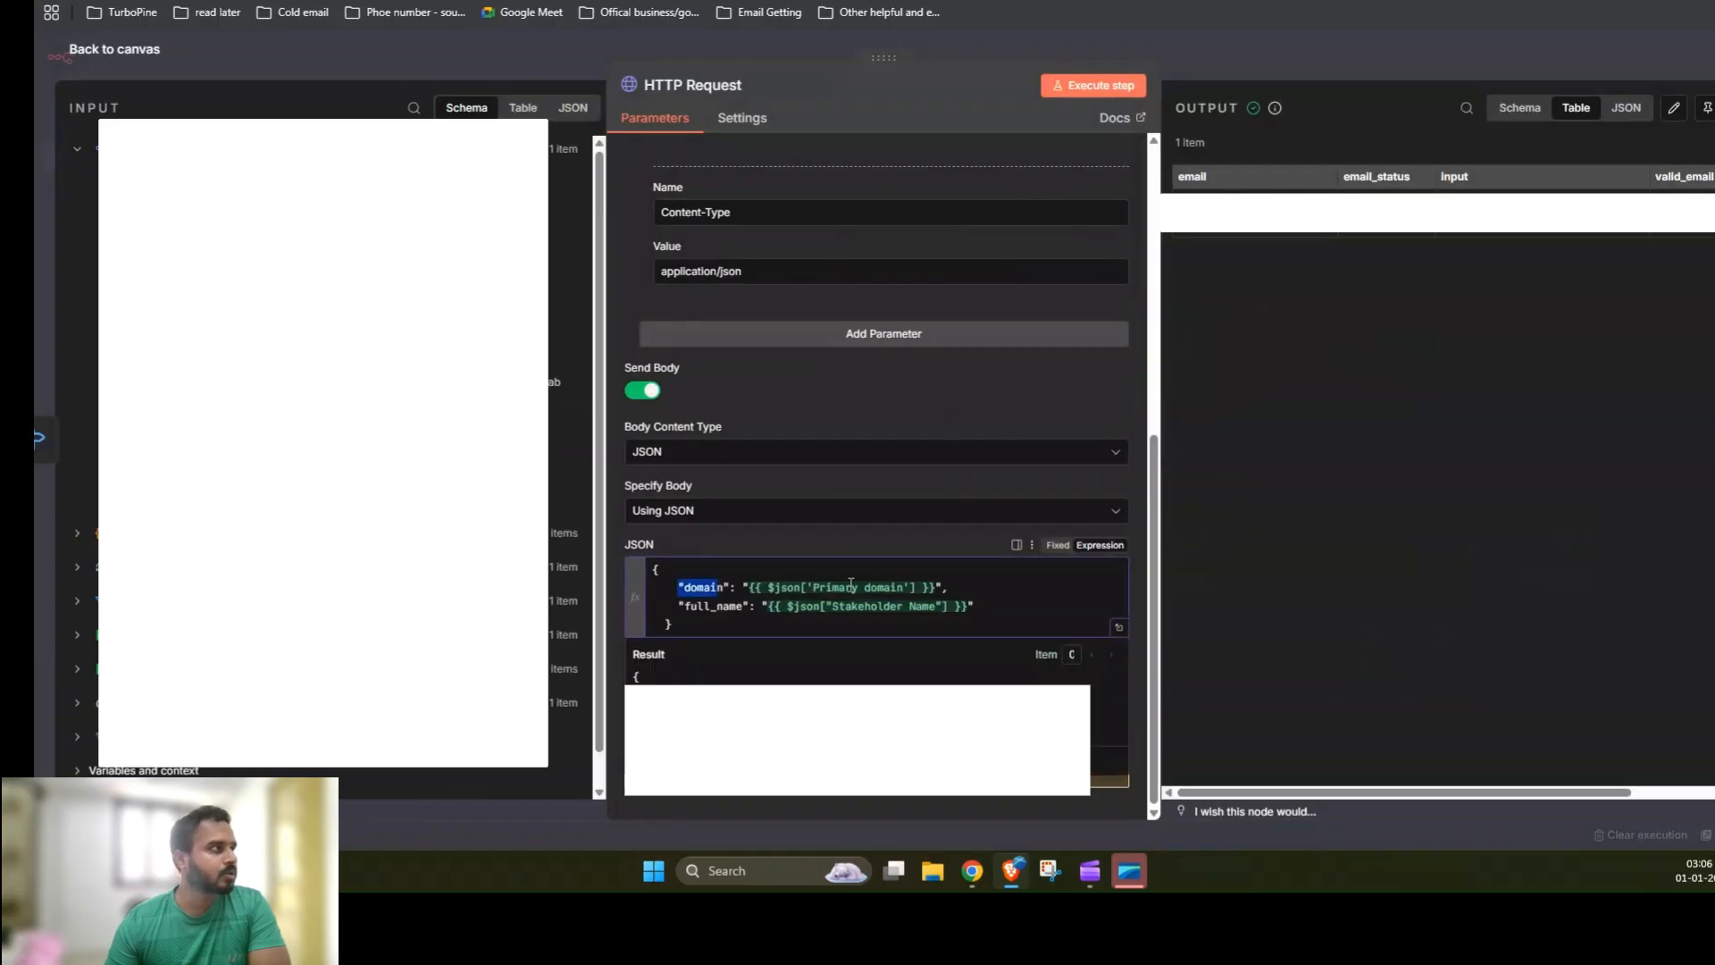
key(ctrl+Tab)
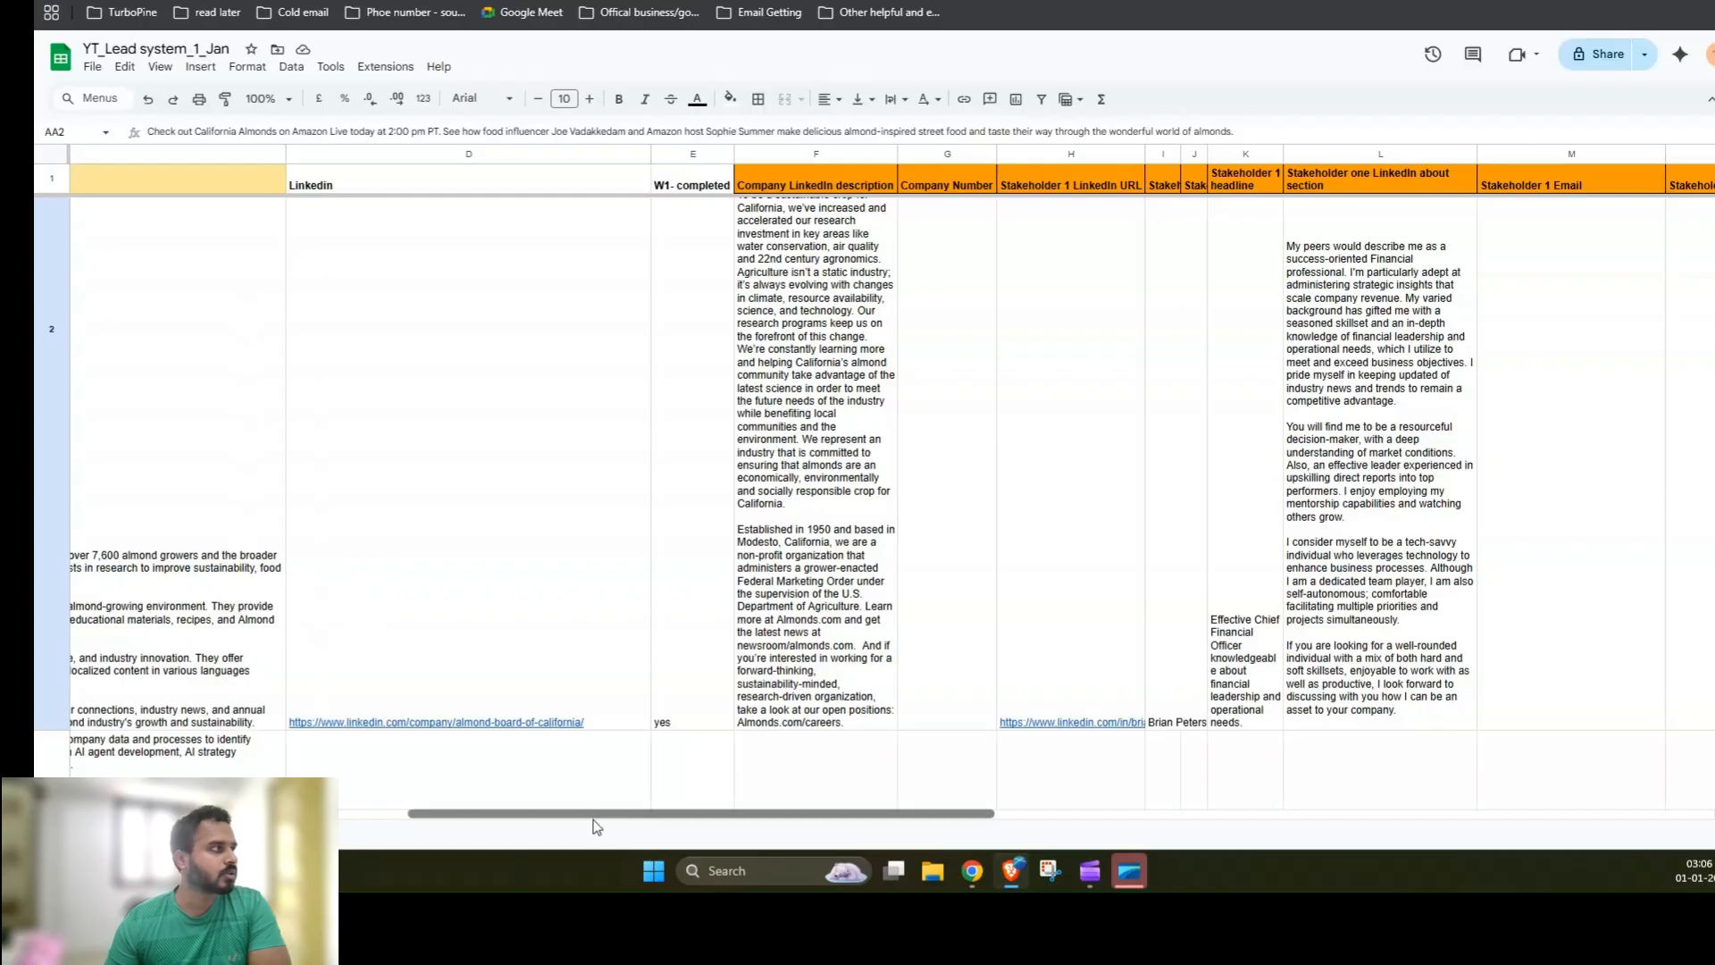
drag(597, 822, 527, 822)
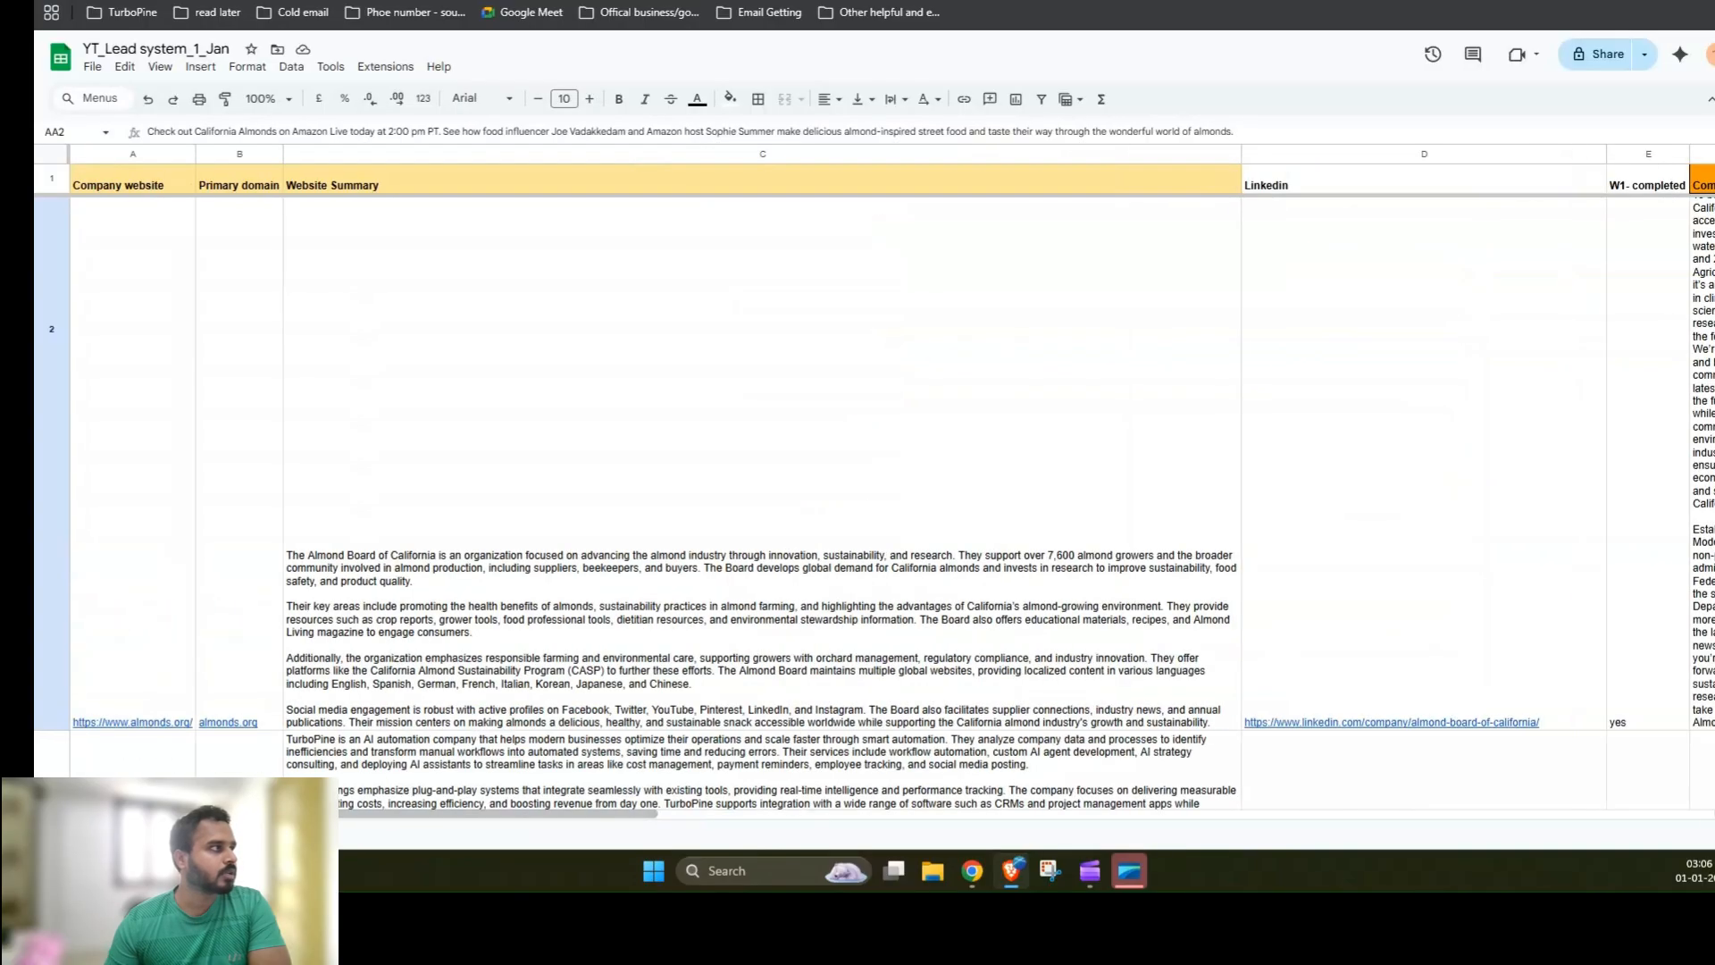
click(224, 154)
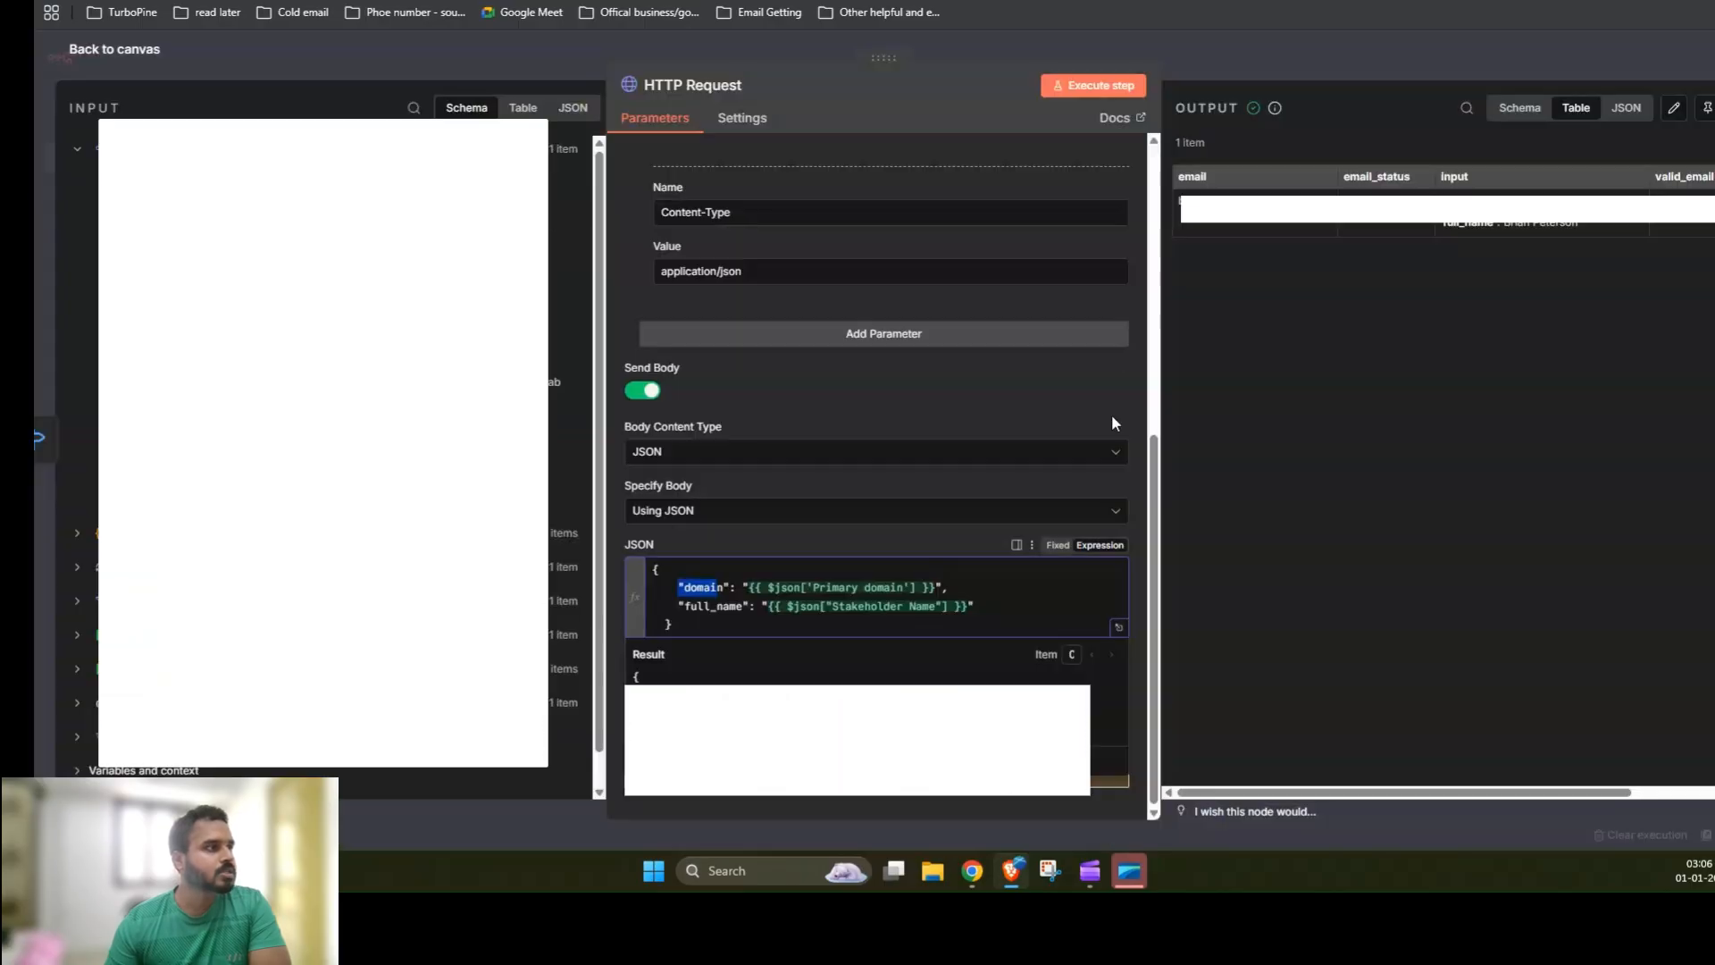
Step: Review the HTTP Request node's header parameters and the domain and full_name expressions in its JSON body, then close it
click(857, 405)
scroll(884, 563, up, 3)
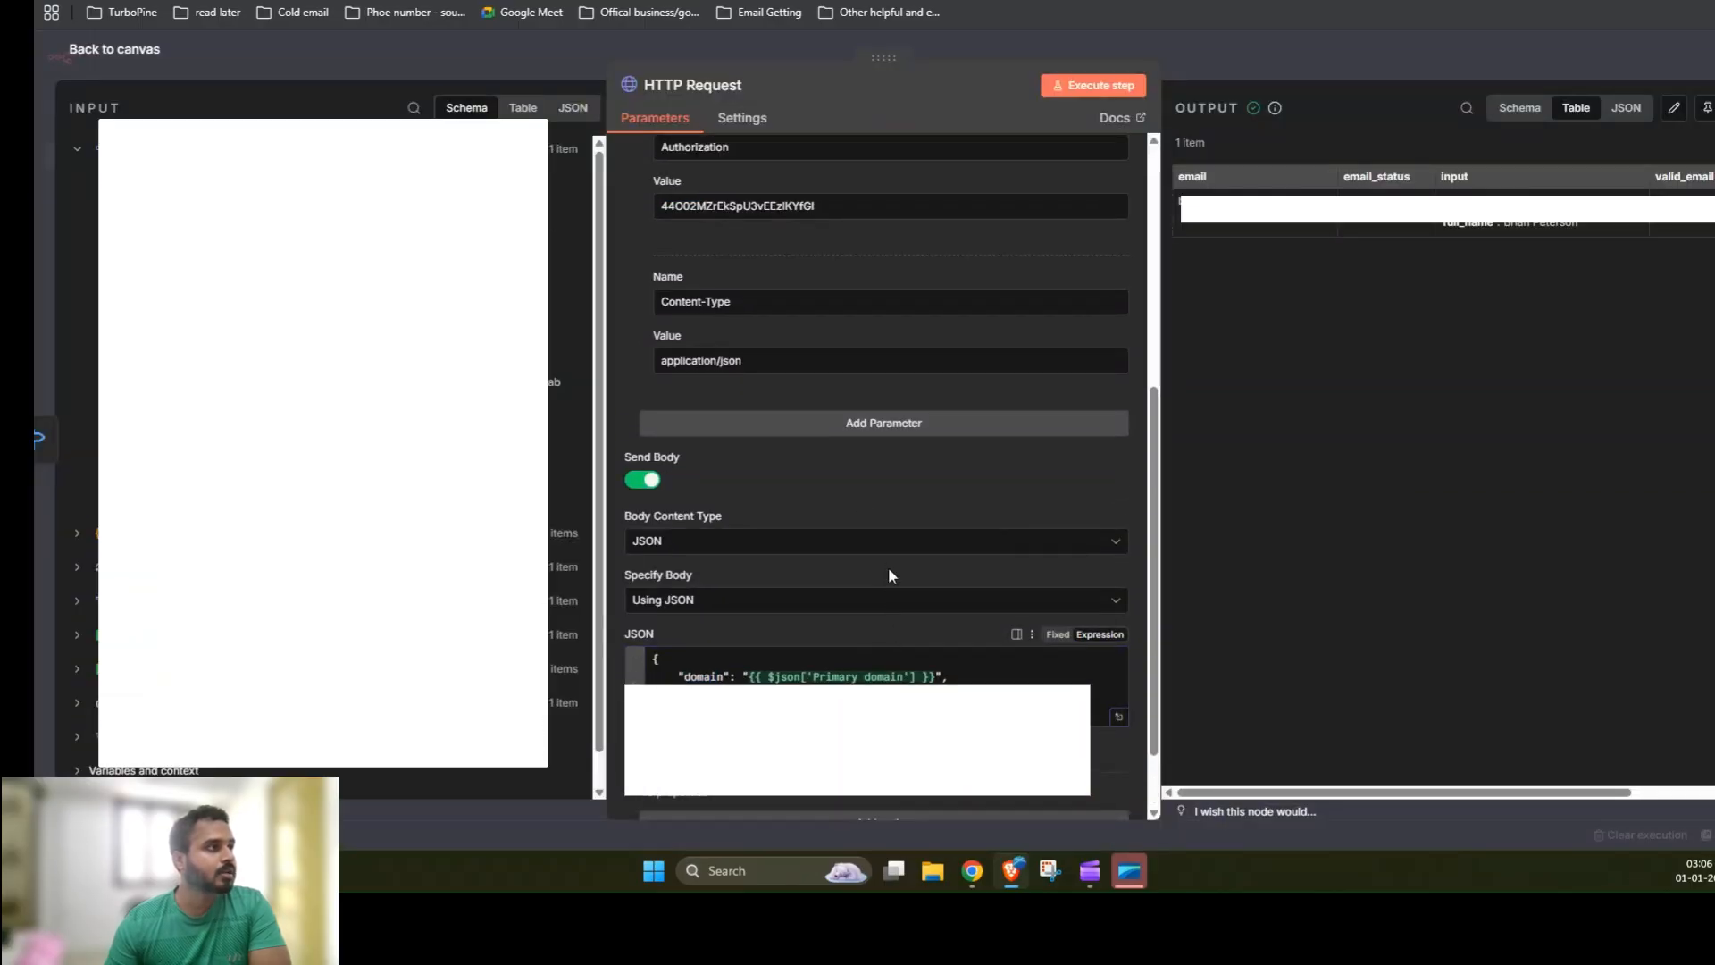
scroll(798, 411, up, 3)
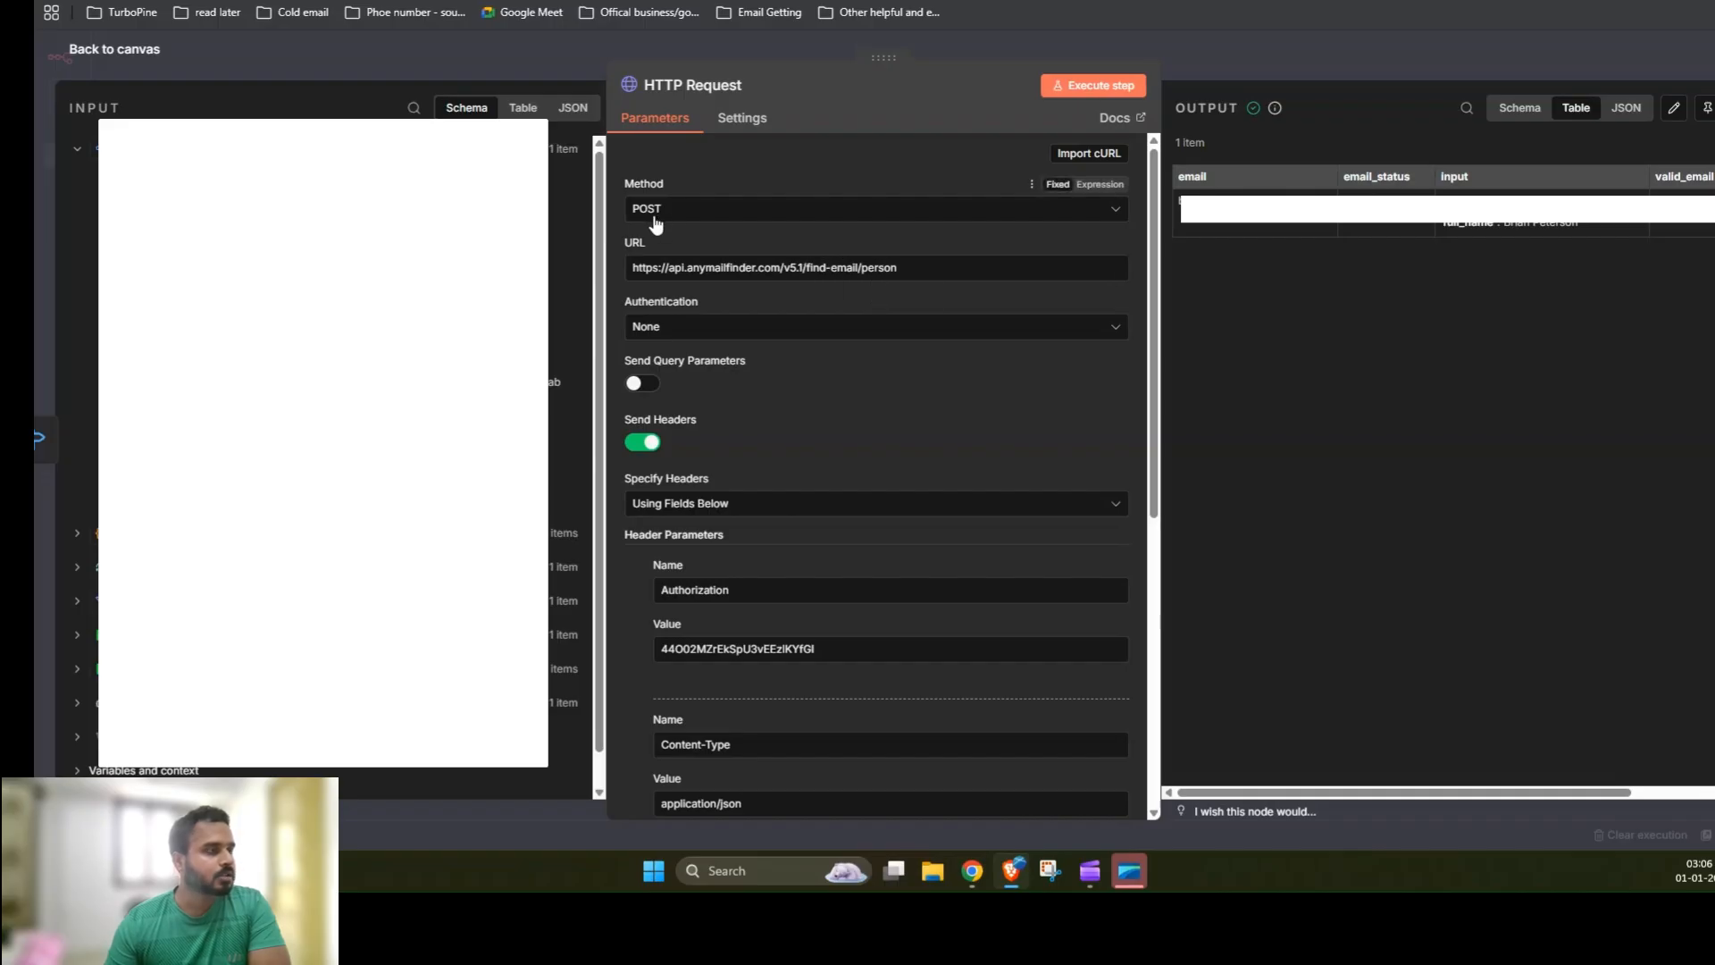
scroll(787, 418, down, 1)
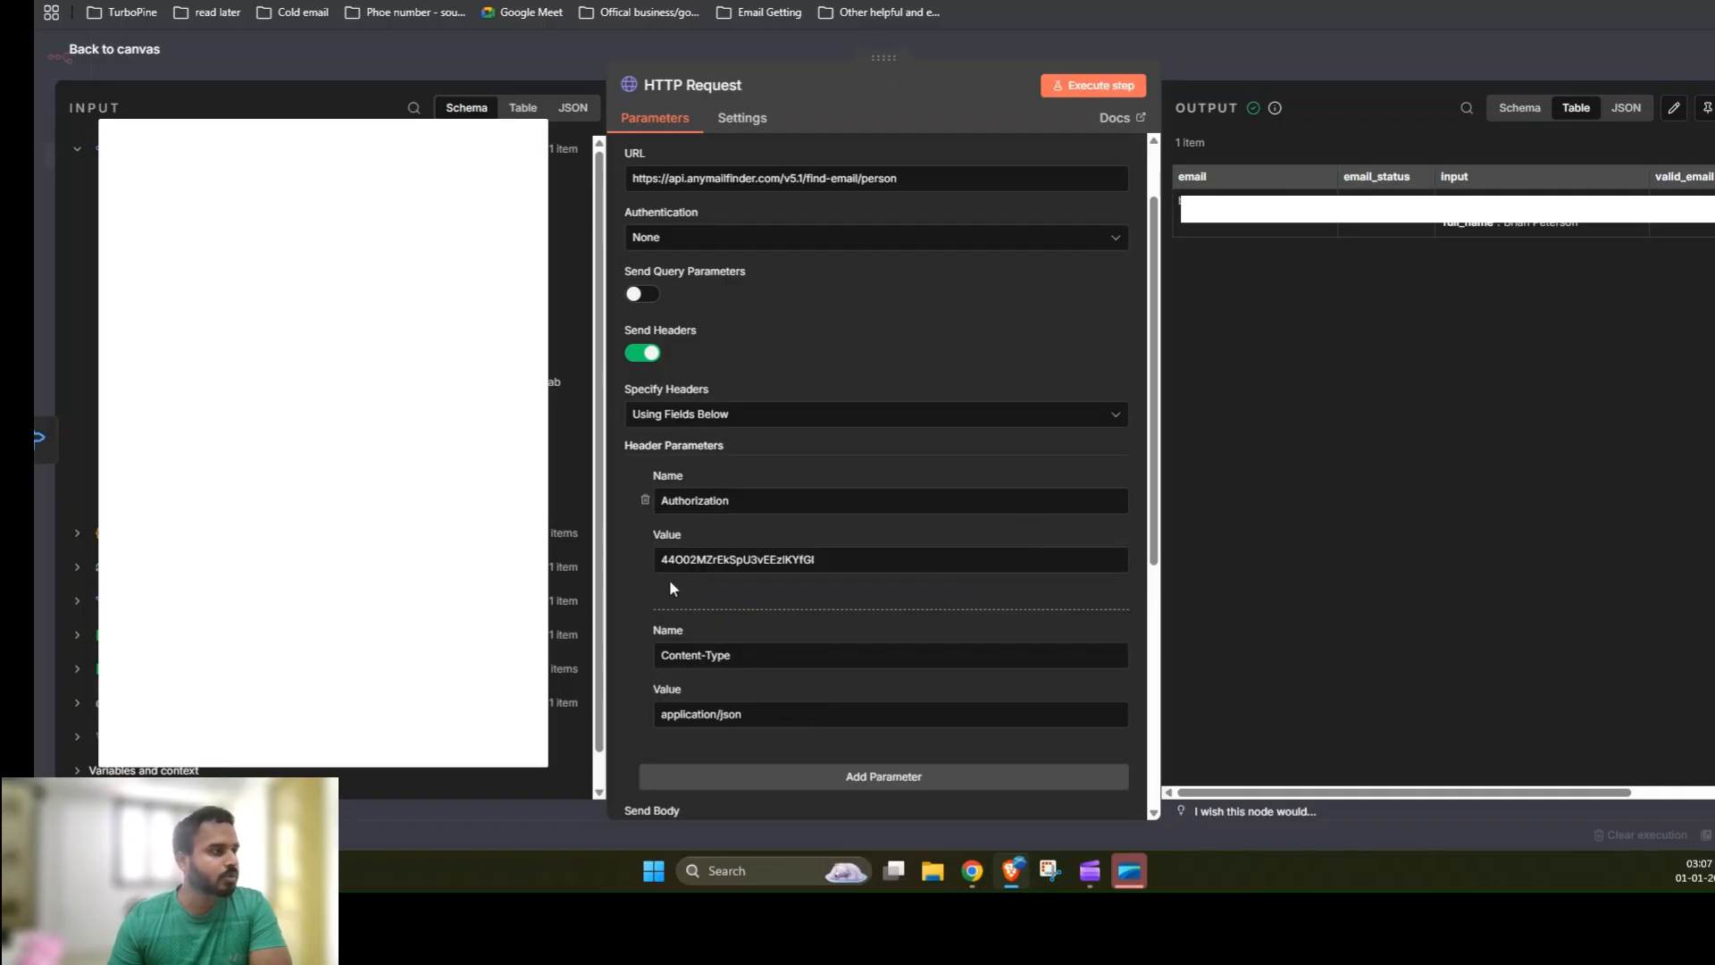
scroll(715, 554, down, 2)
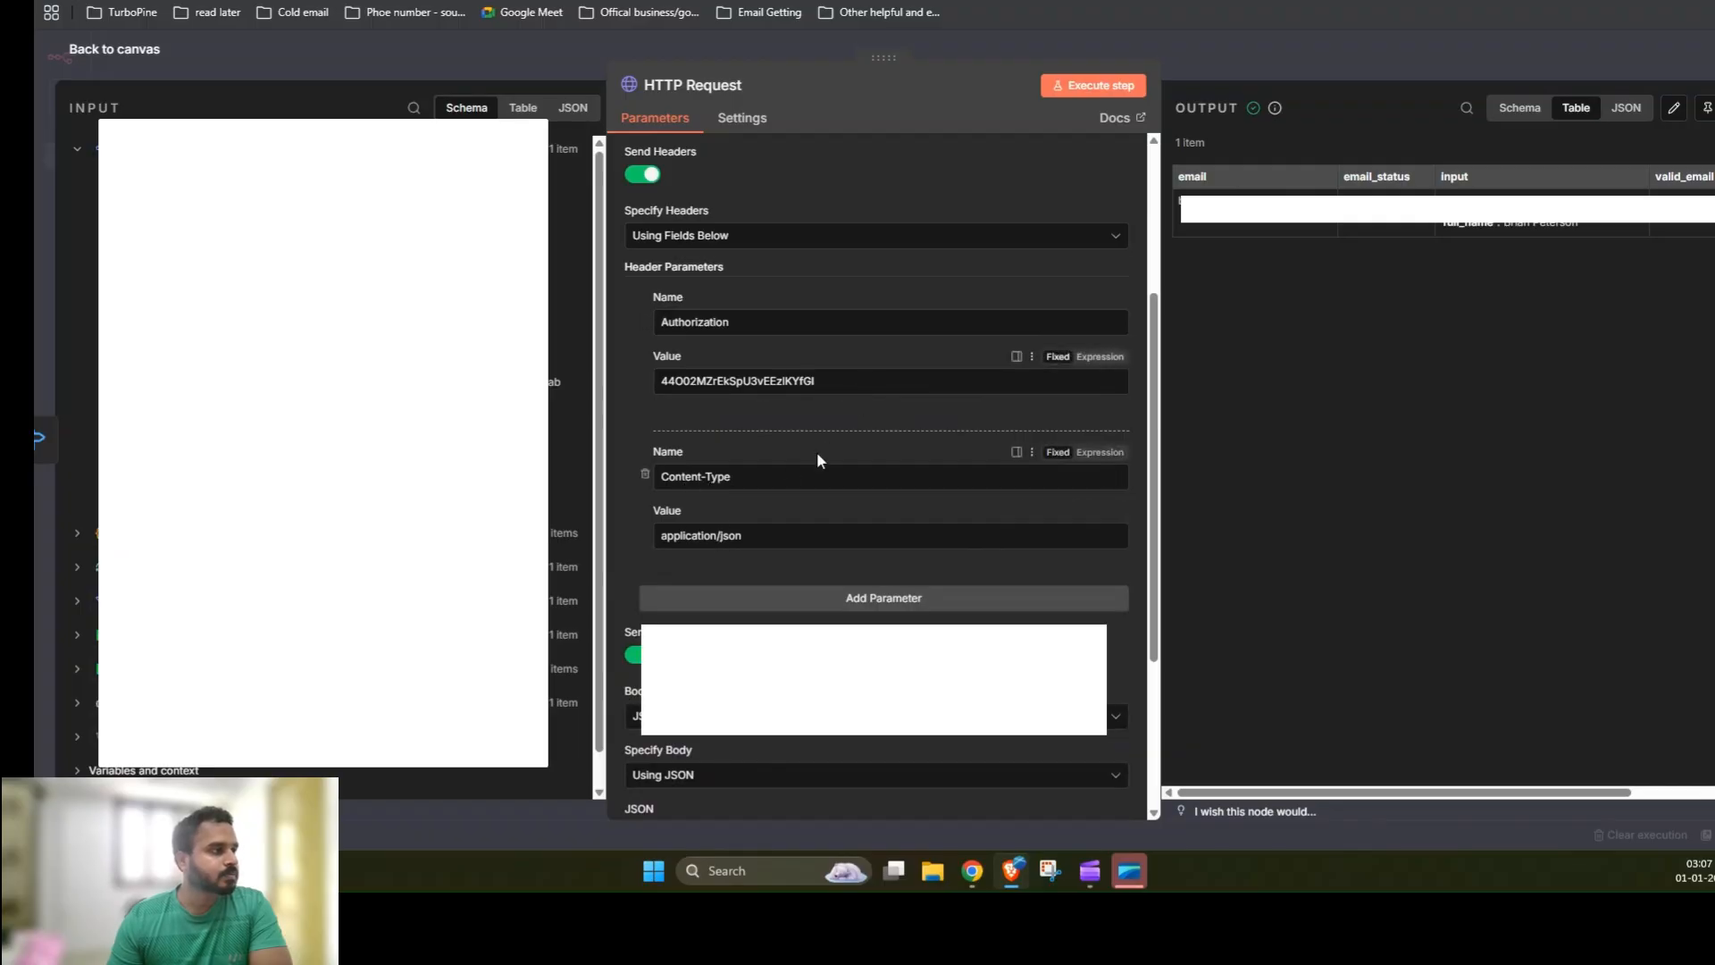
scroll(817, 452, down, 3)
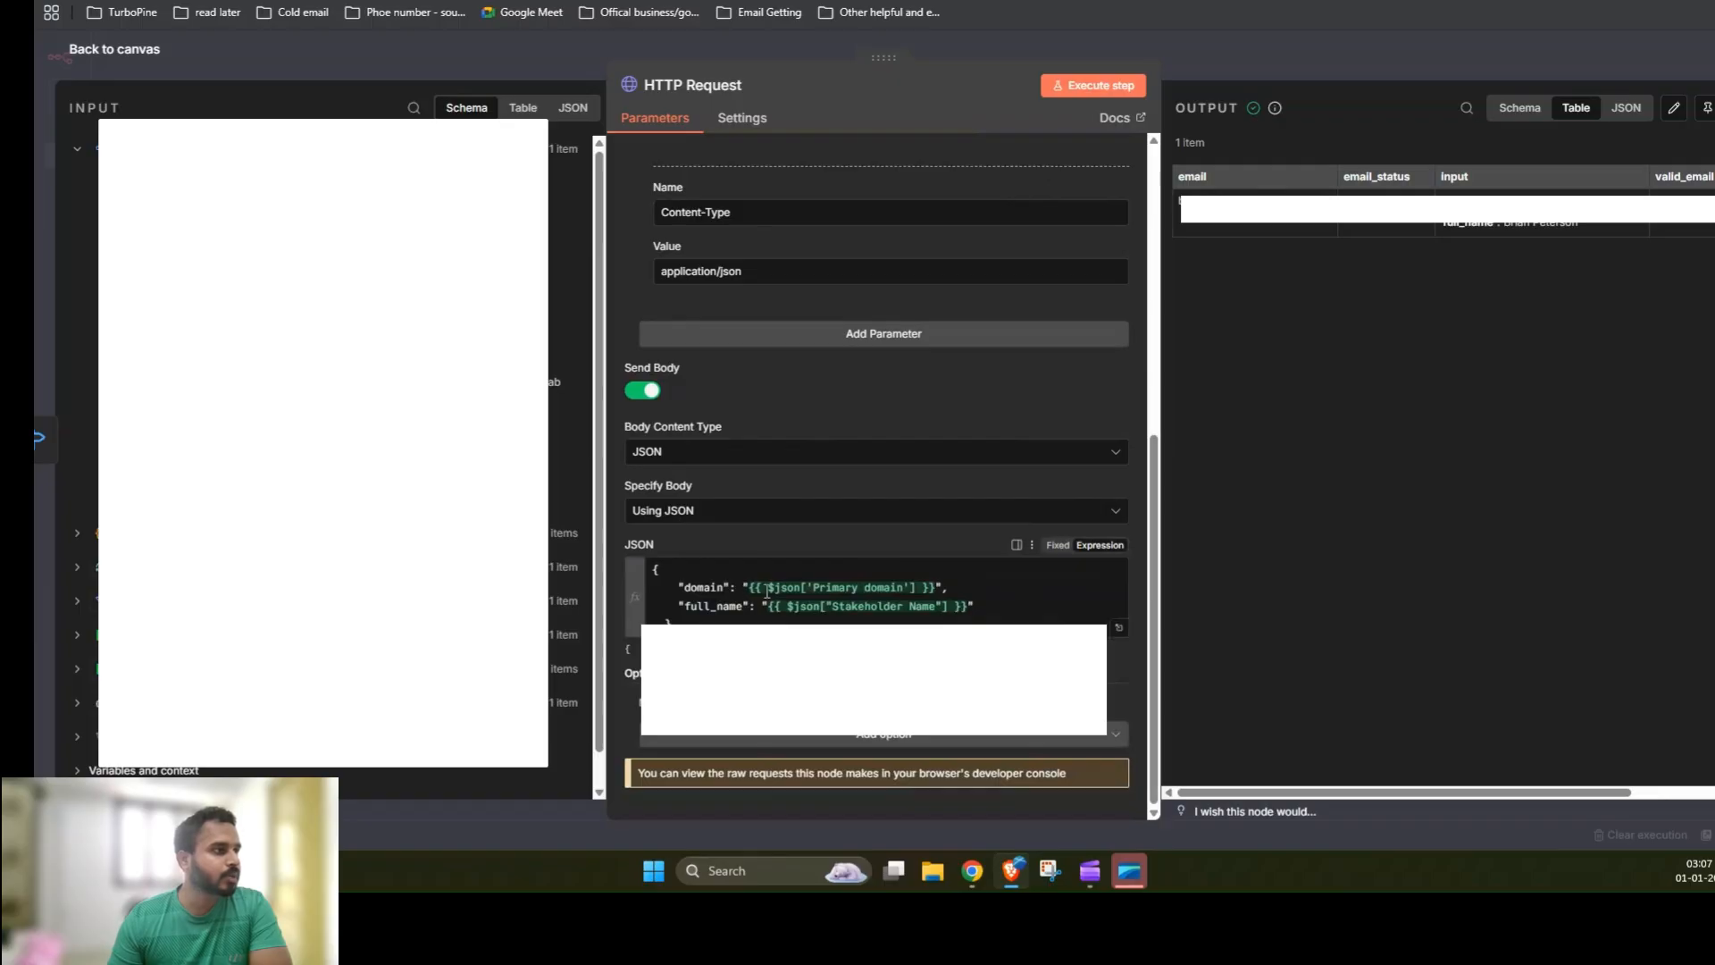
drag(753, 589, 937, 588)
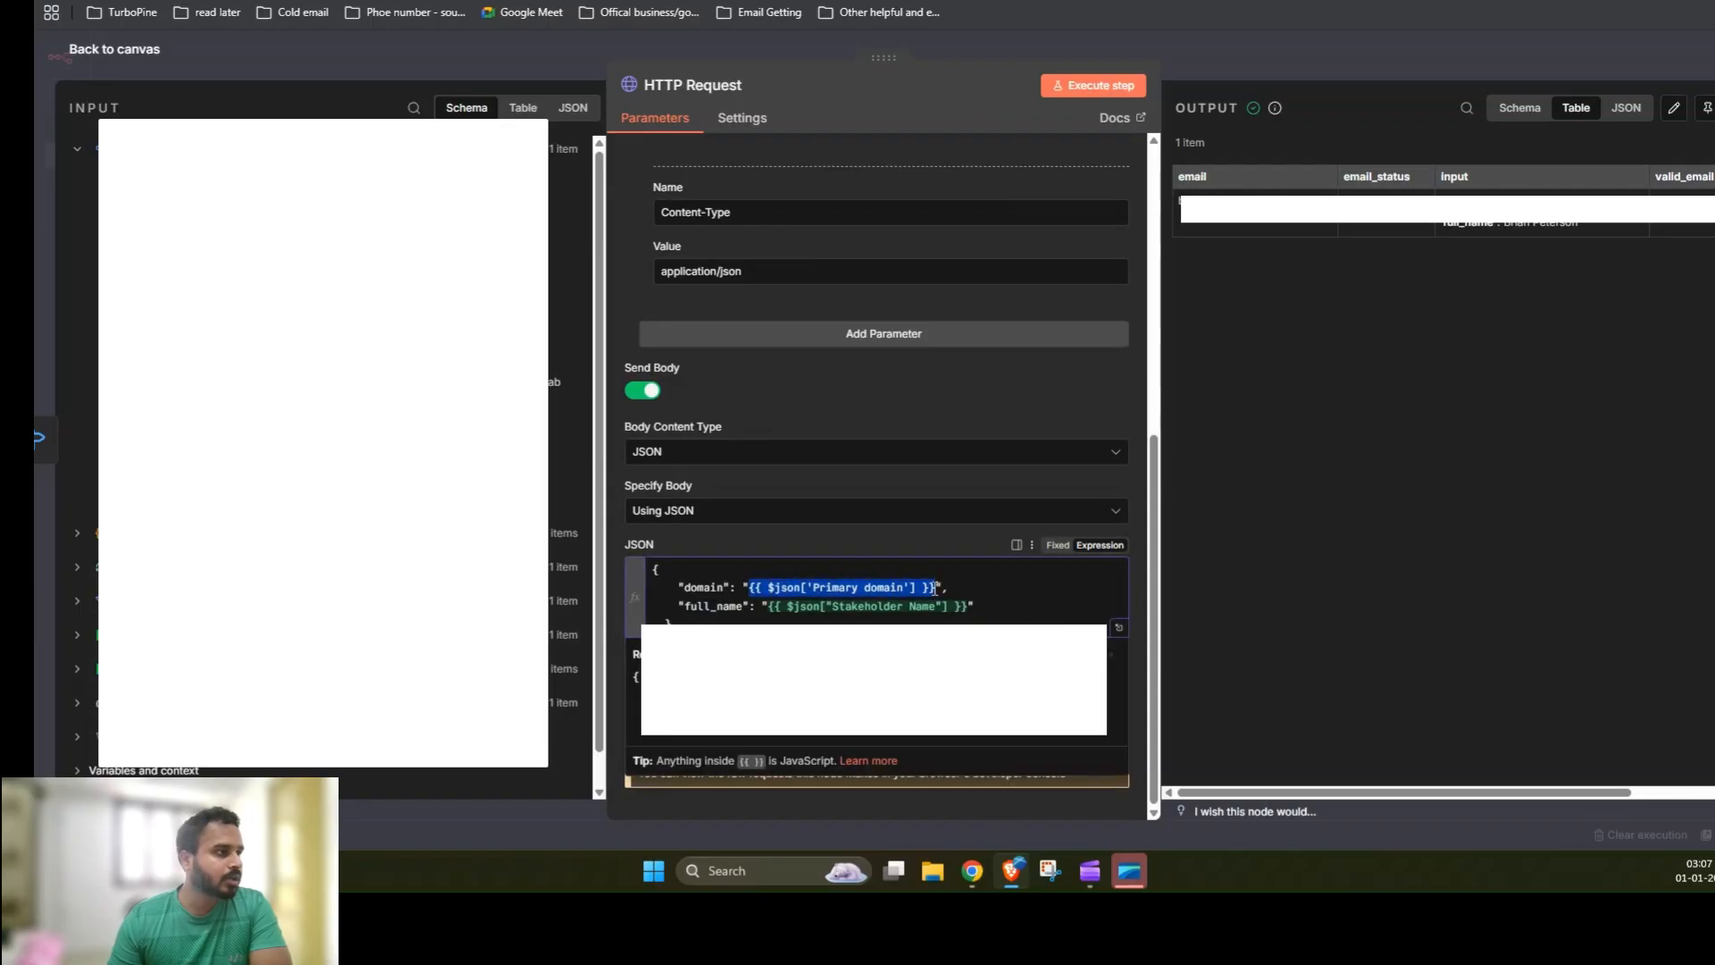
click(773, 611)
drag(773, 612, 971, 608)
scroll(340, 446, down, 1)
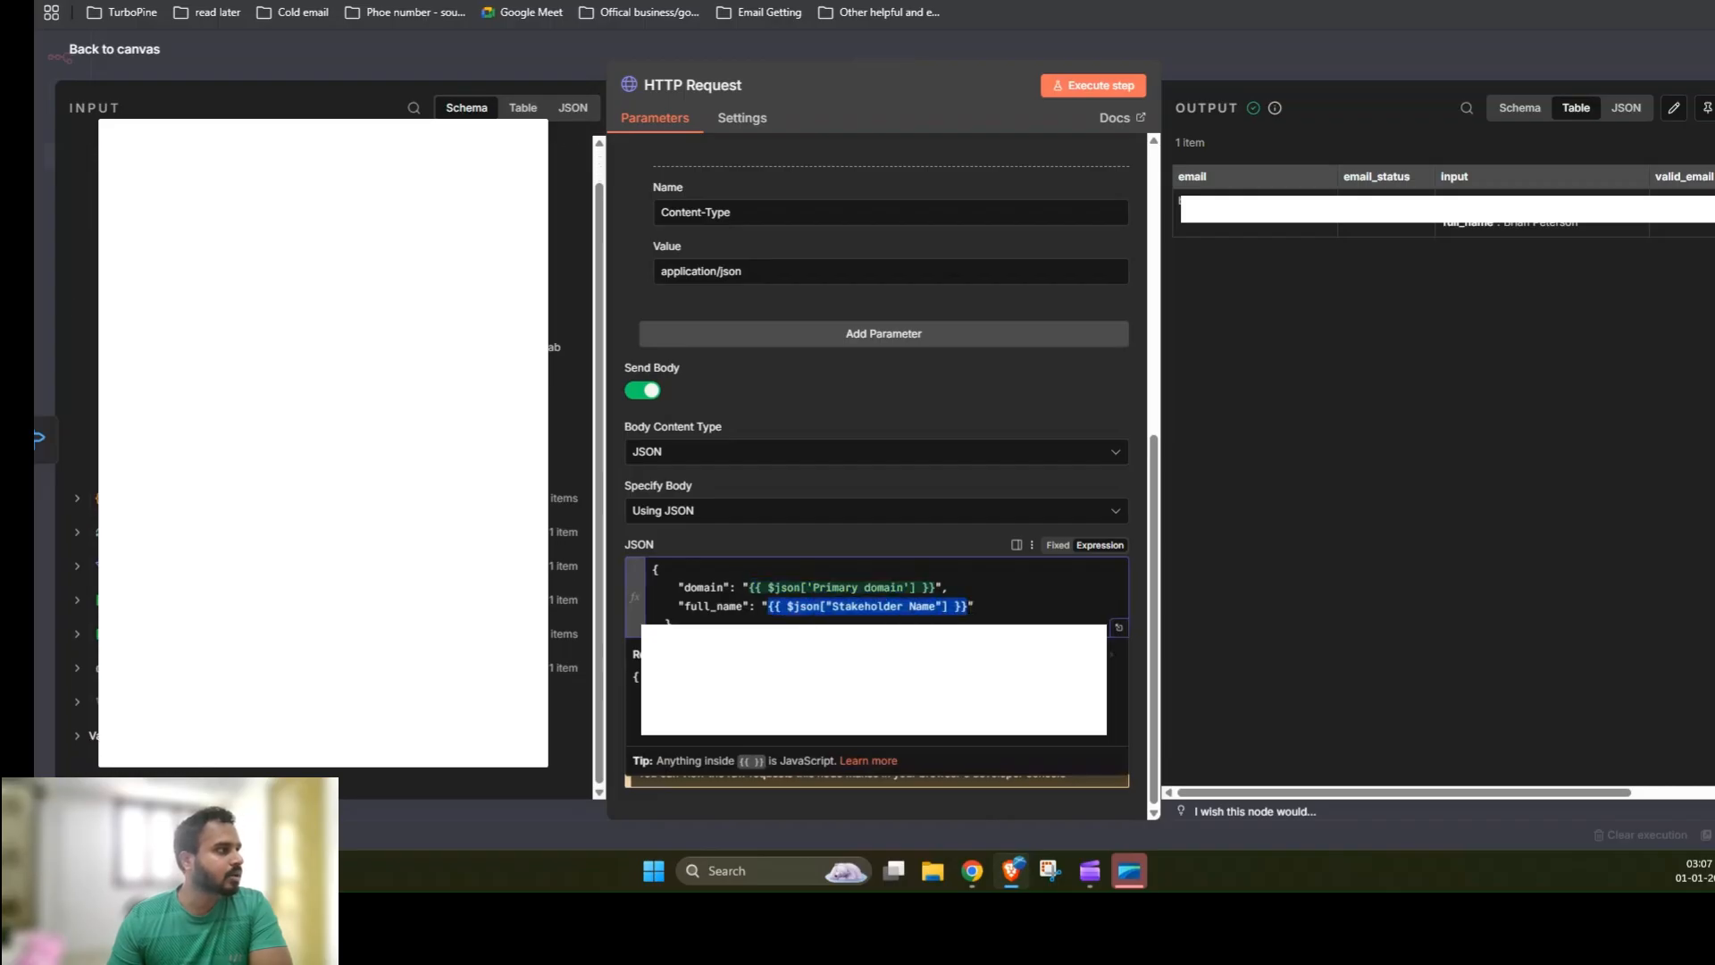
scroll(339, 447, up, 1)
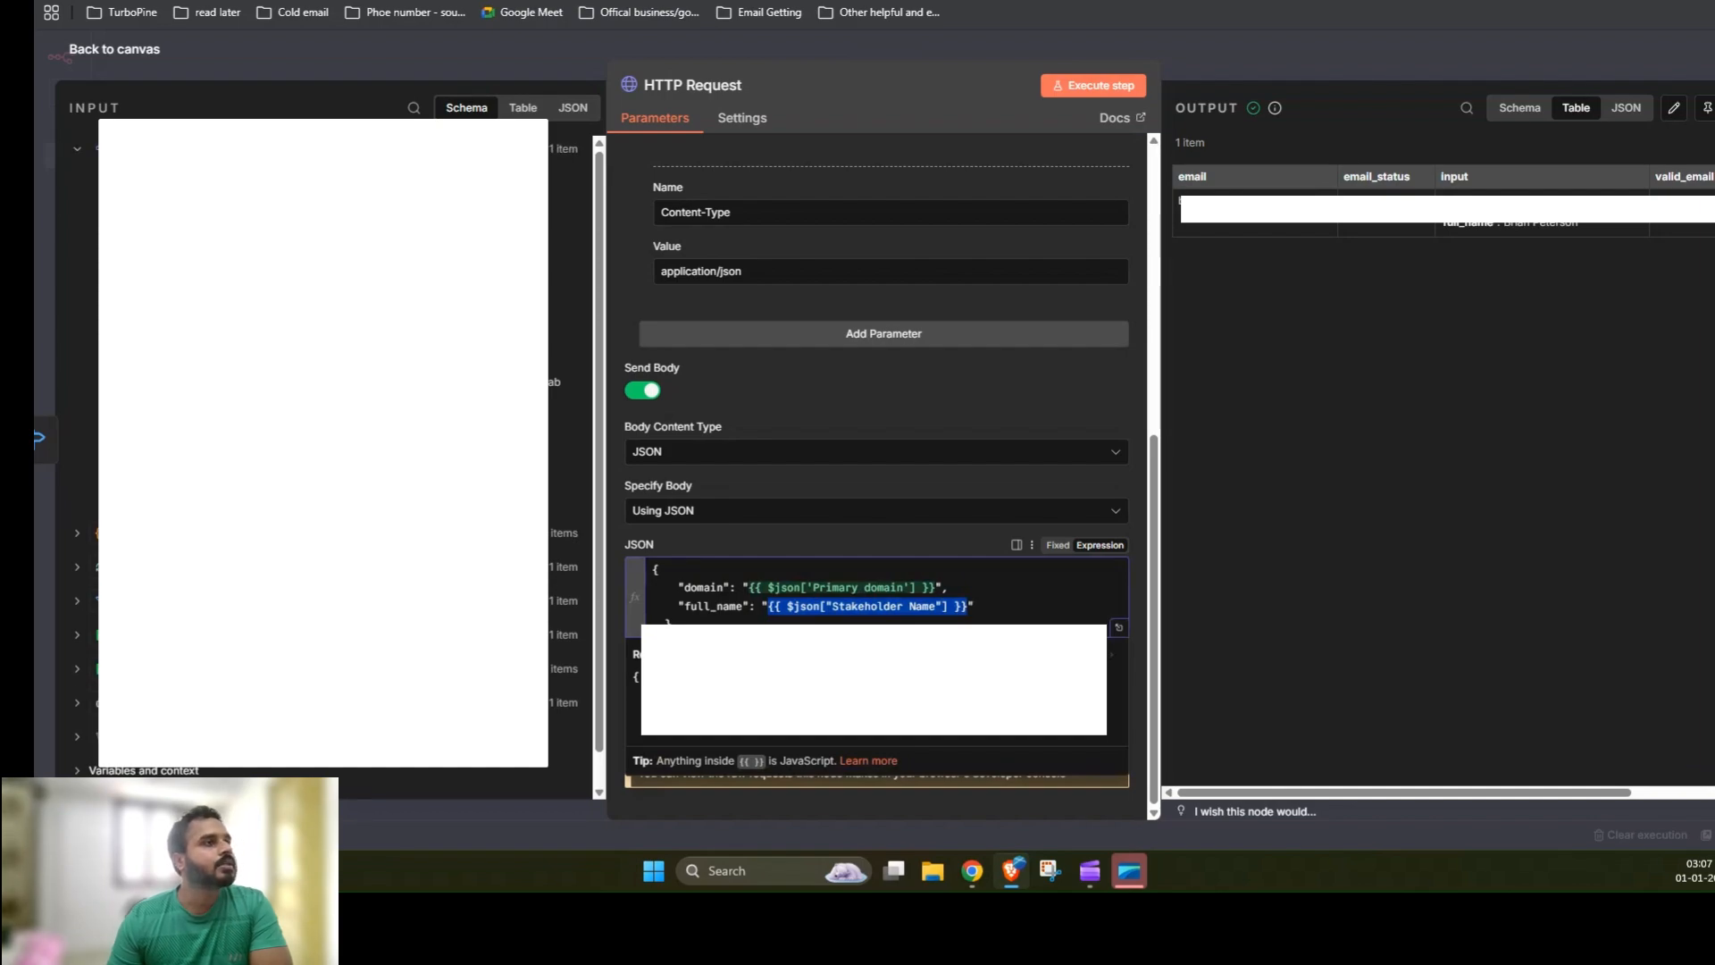
click(1292, 51)
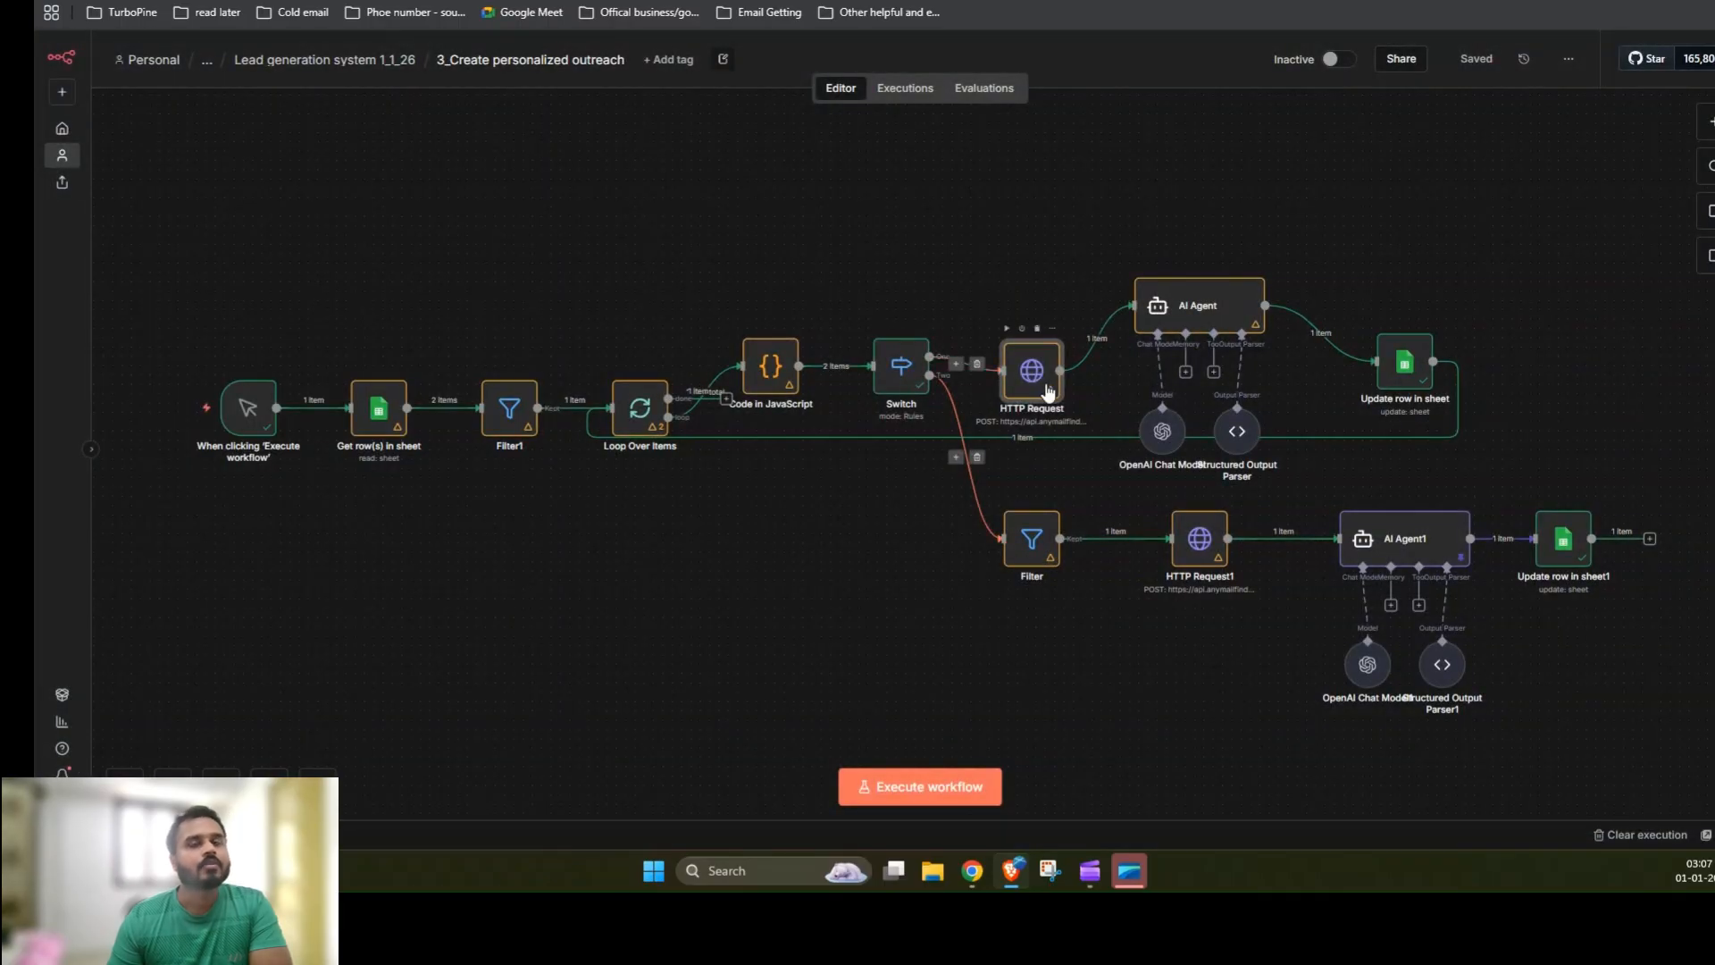
Step: In the AI Agent prompt, replace the Company description expression with the Loop Over Items Company LinkedIn description field
click(1224, 316)
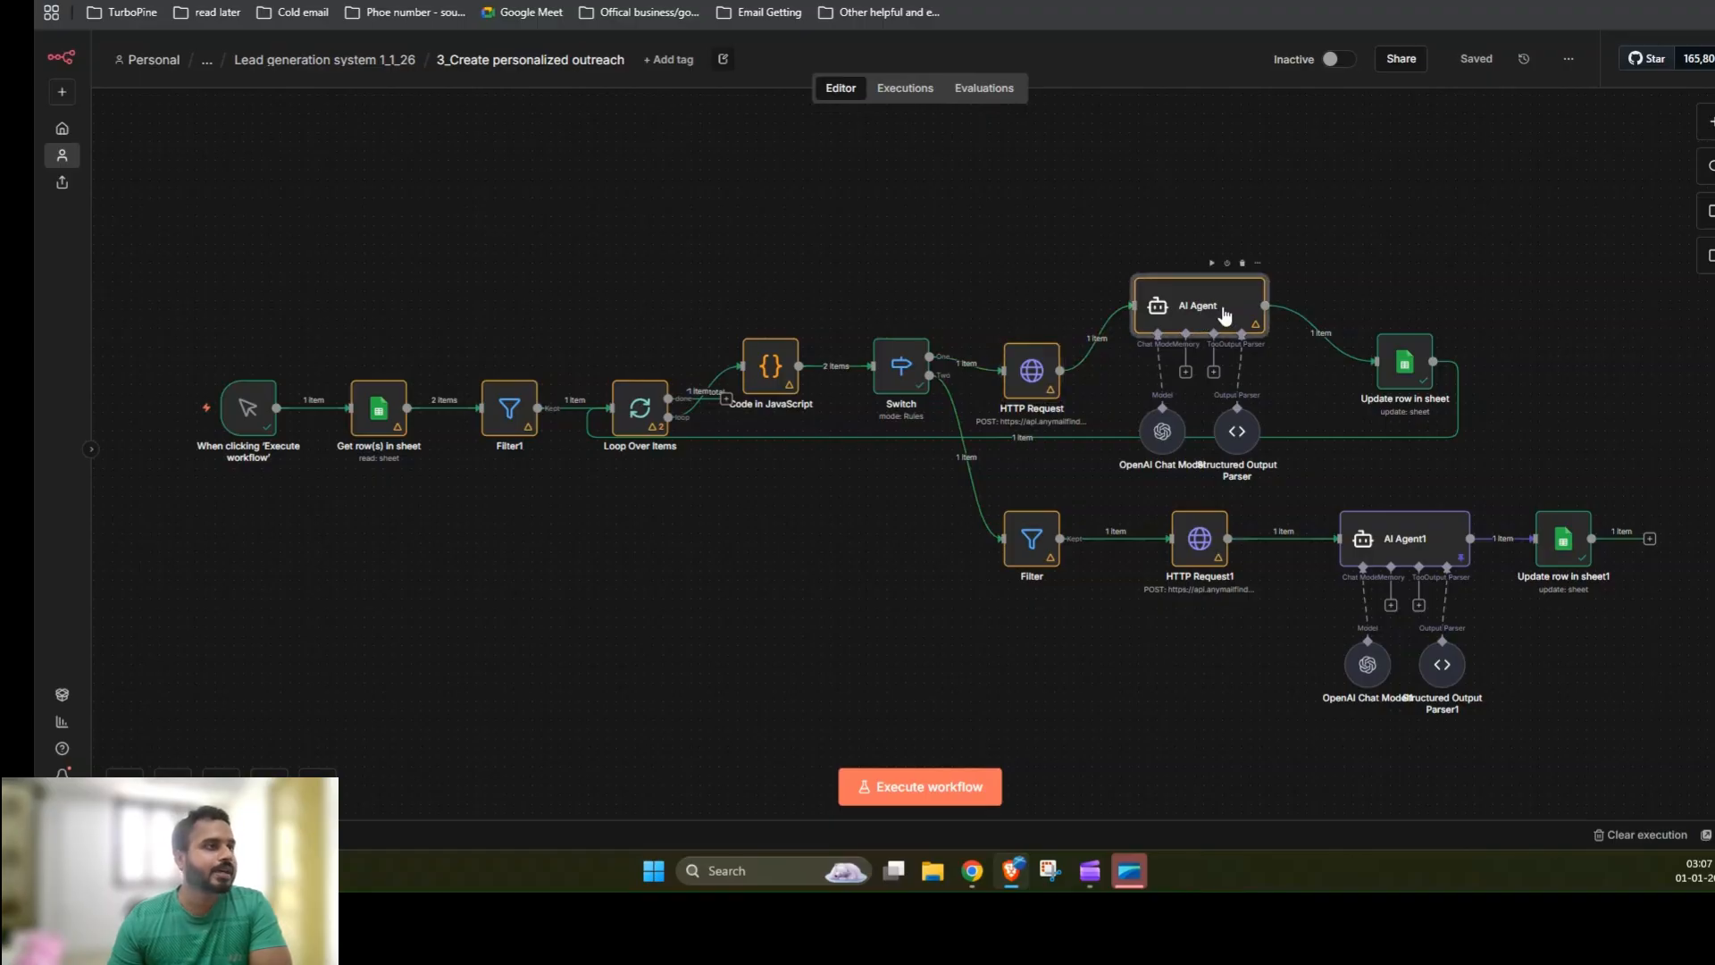
key(Return)
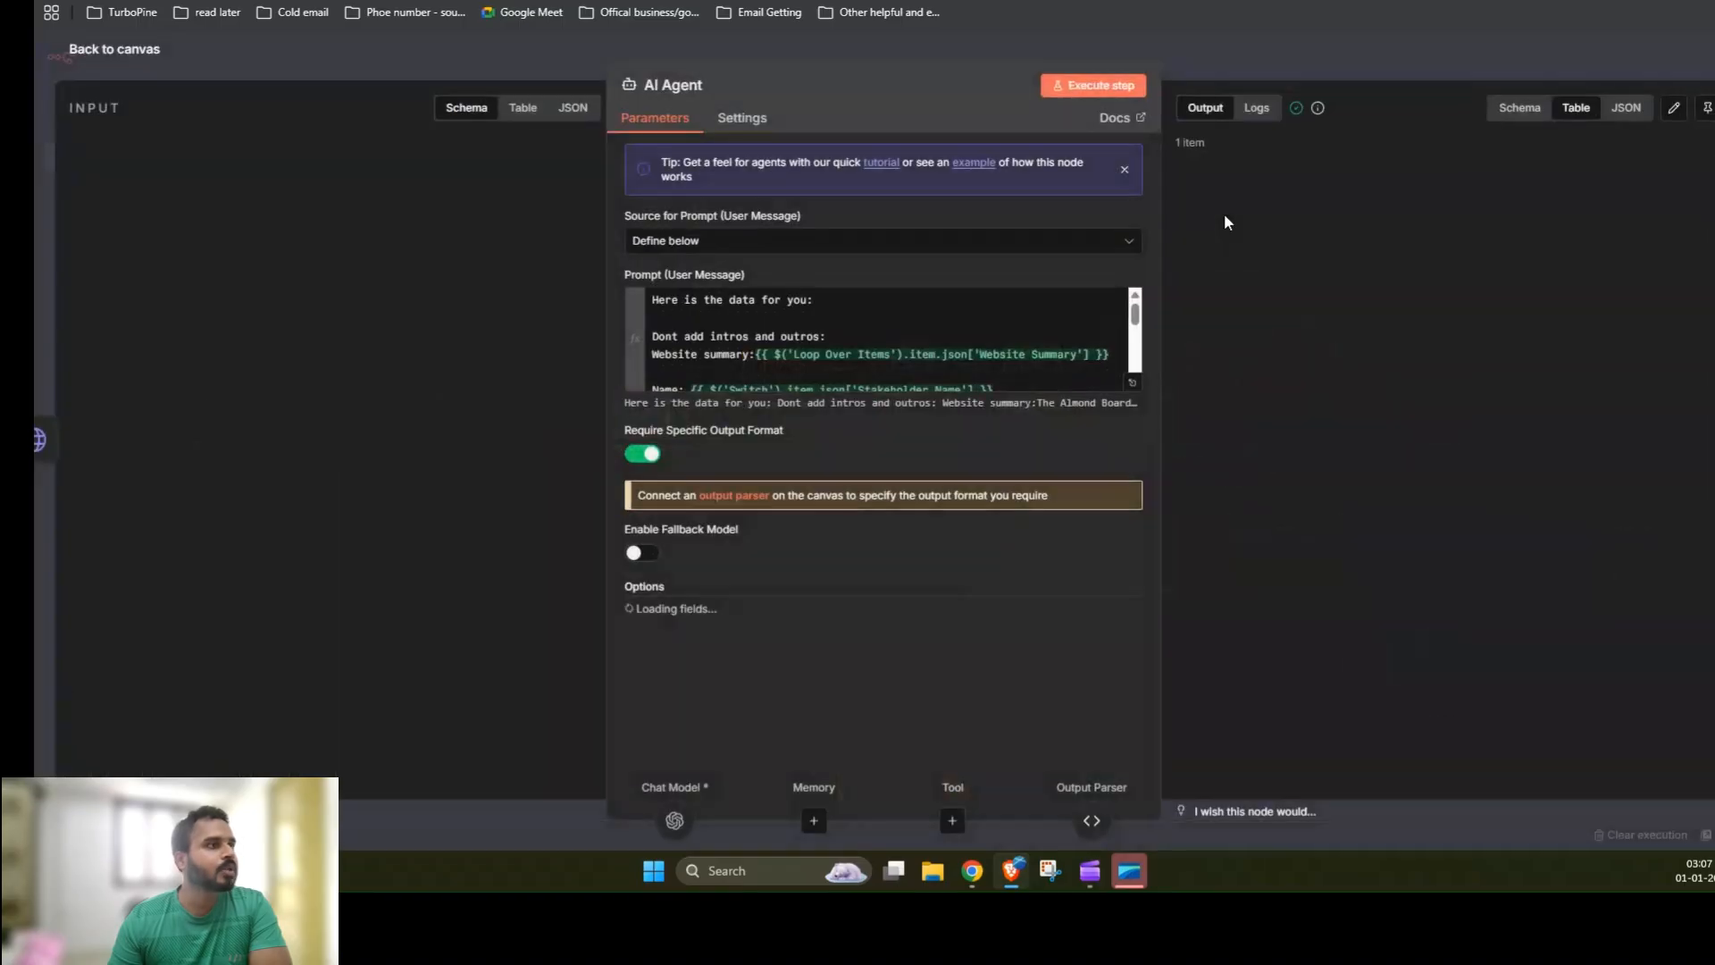
click(1118, 386)
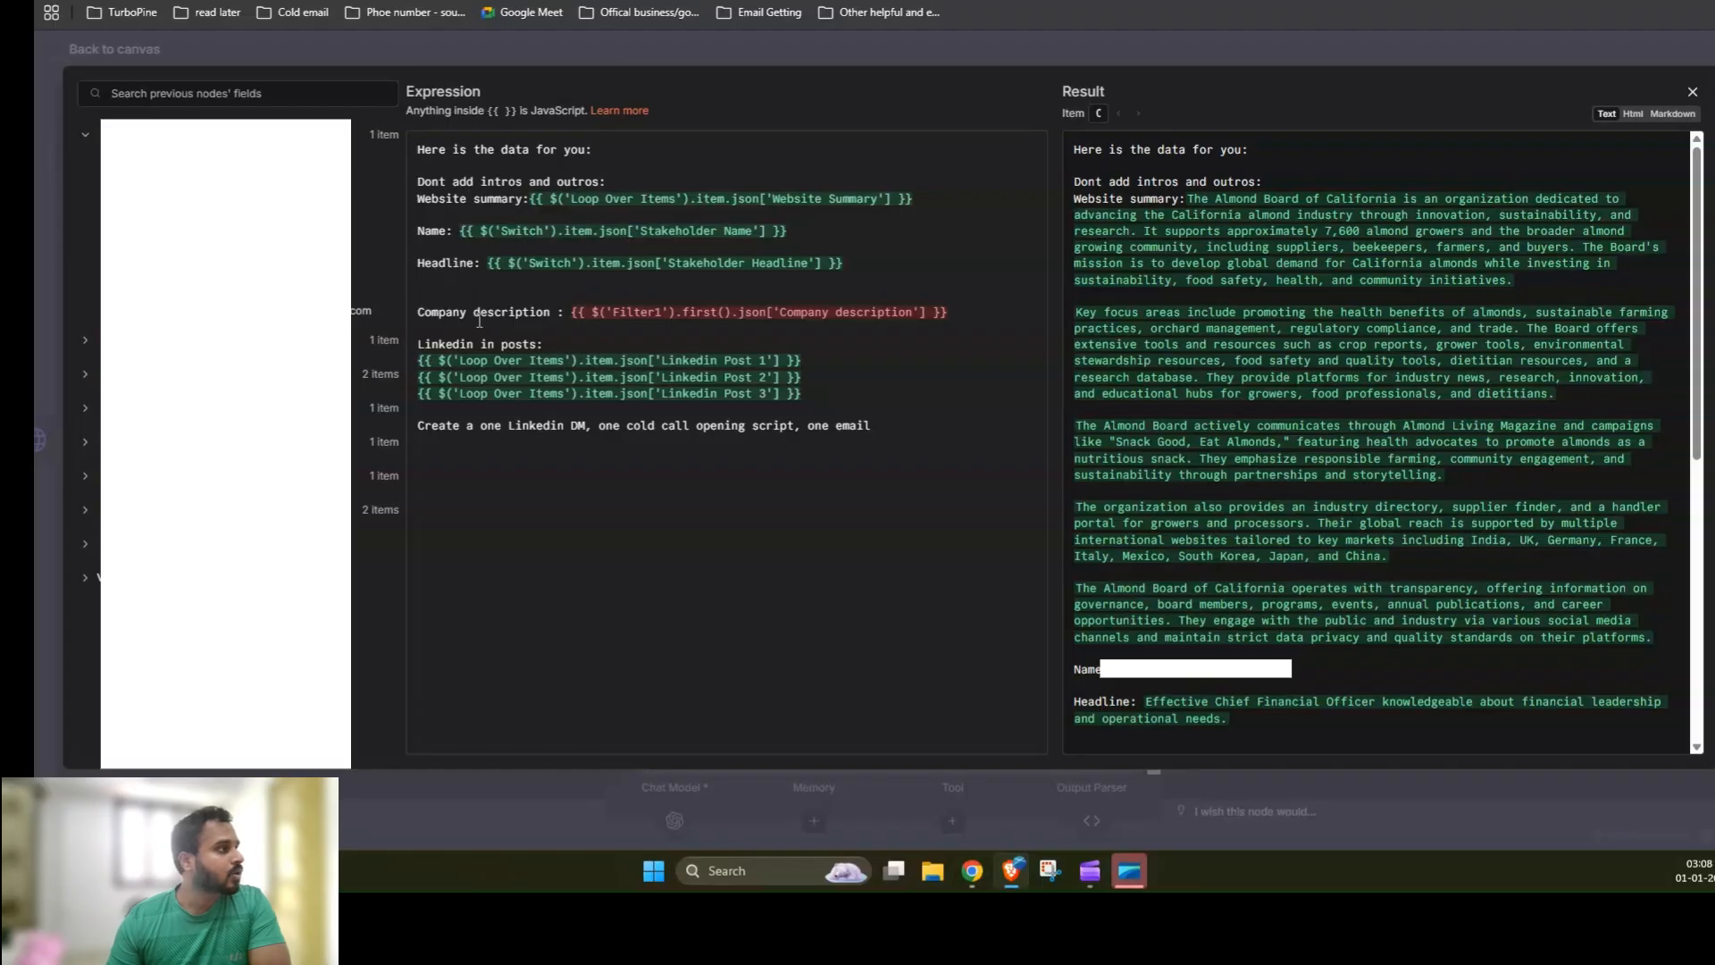
click(85, 344)
scroll(85, 348, down, 3)
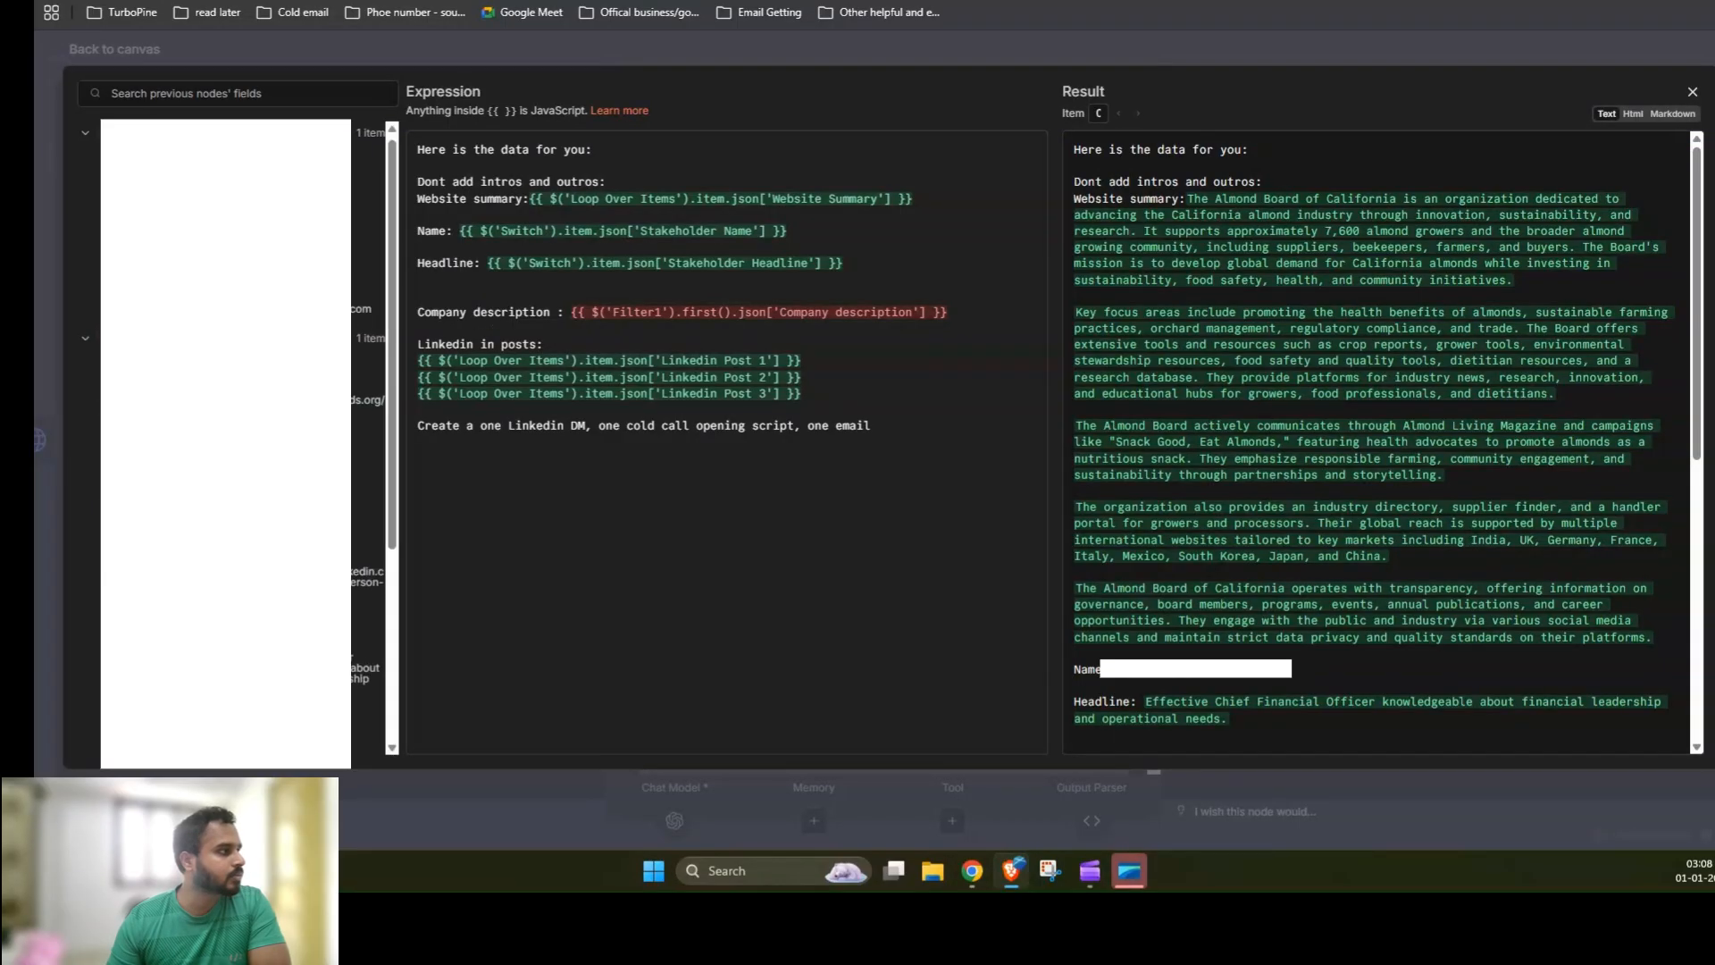
click(86, 551)
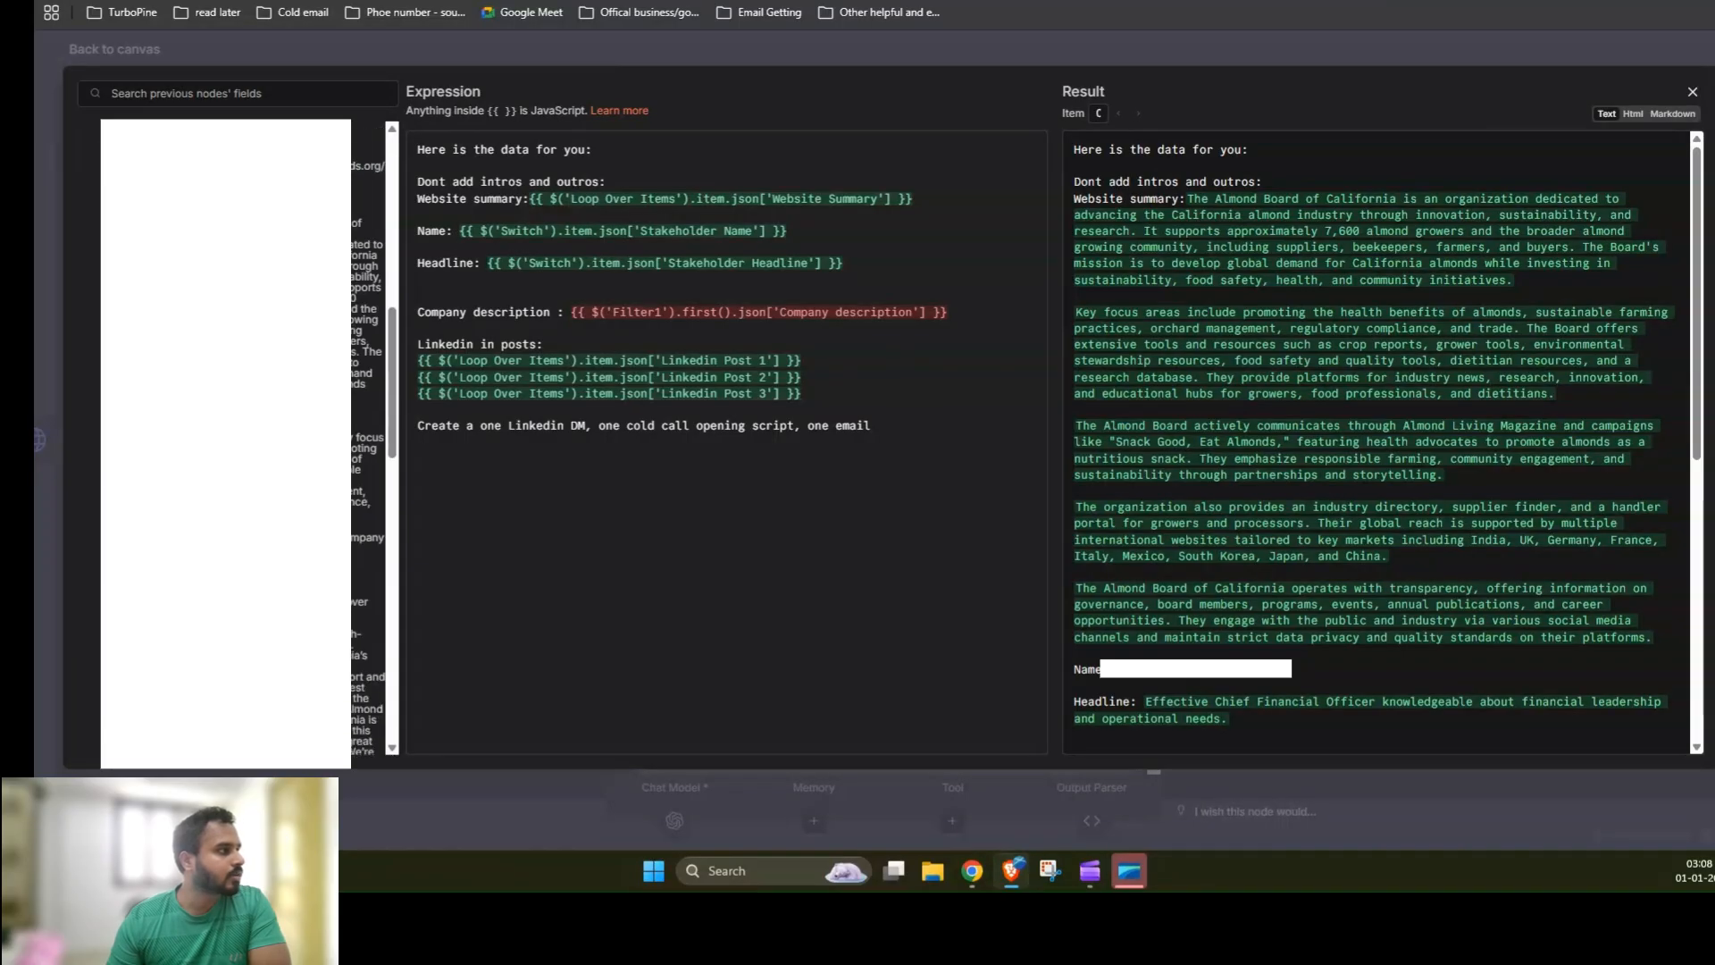
scroll(368, 437, down, 2)
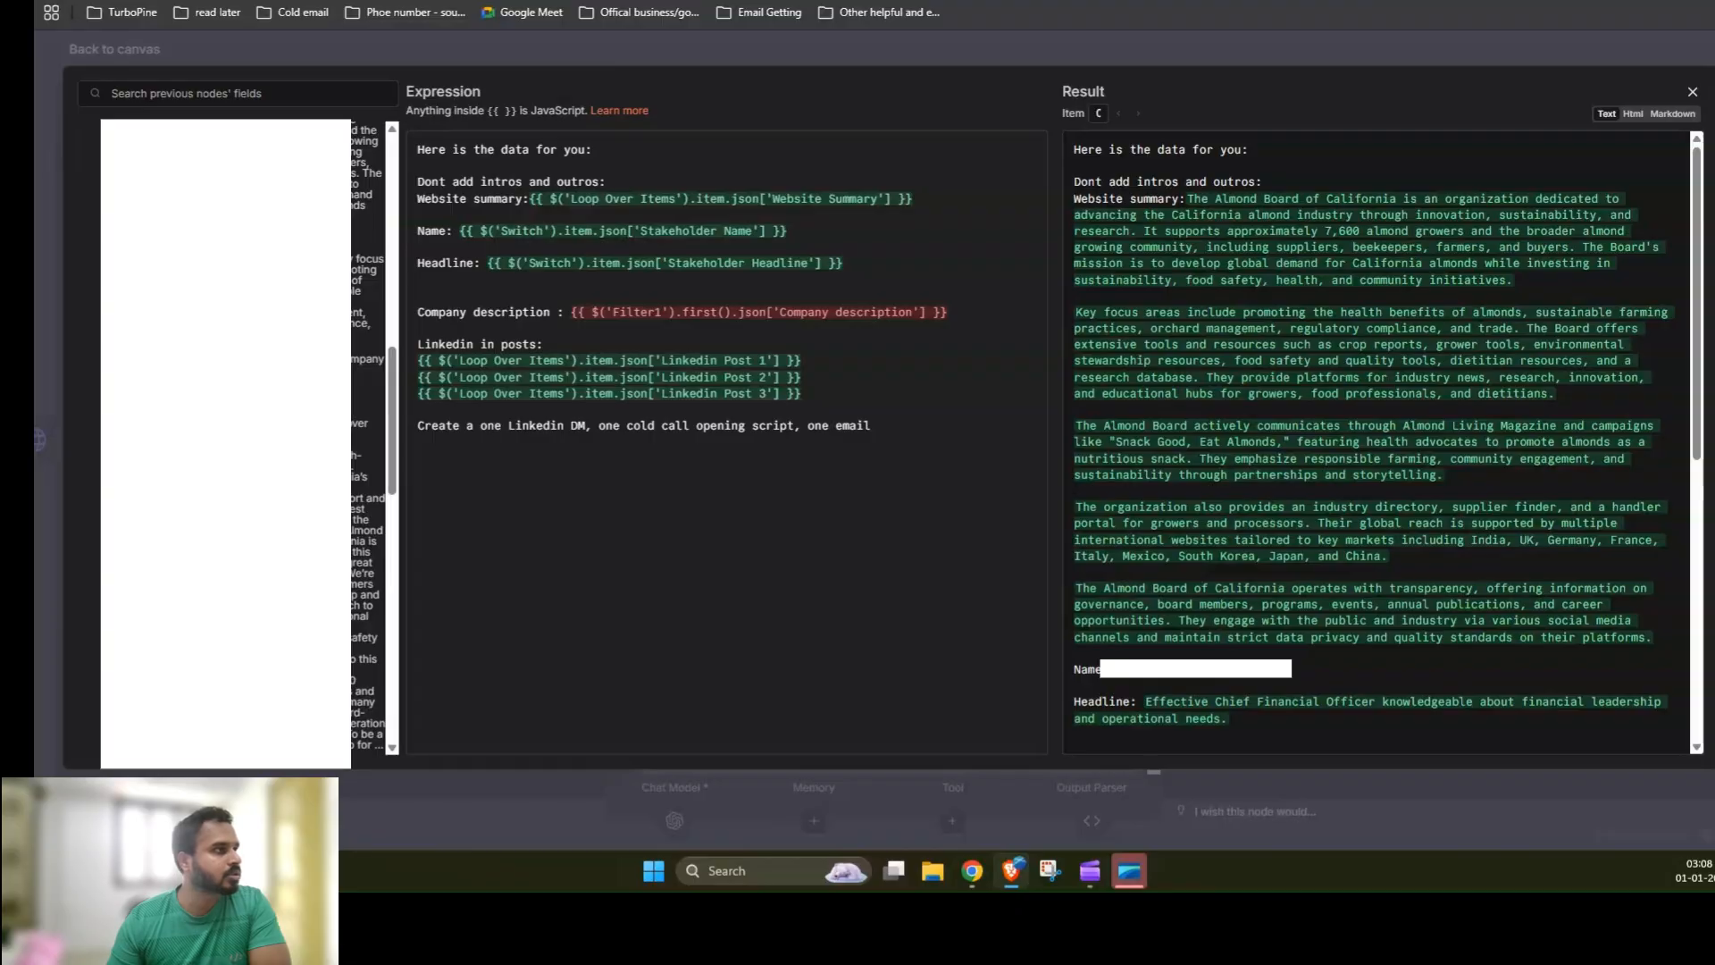
drag(960, 310, 572, 311)
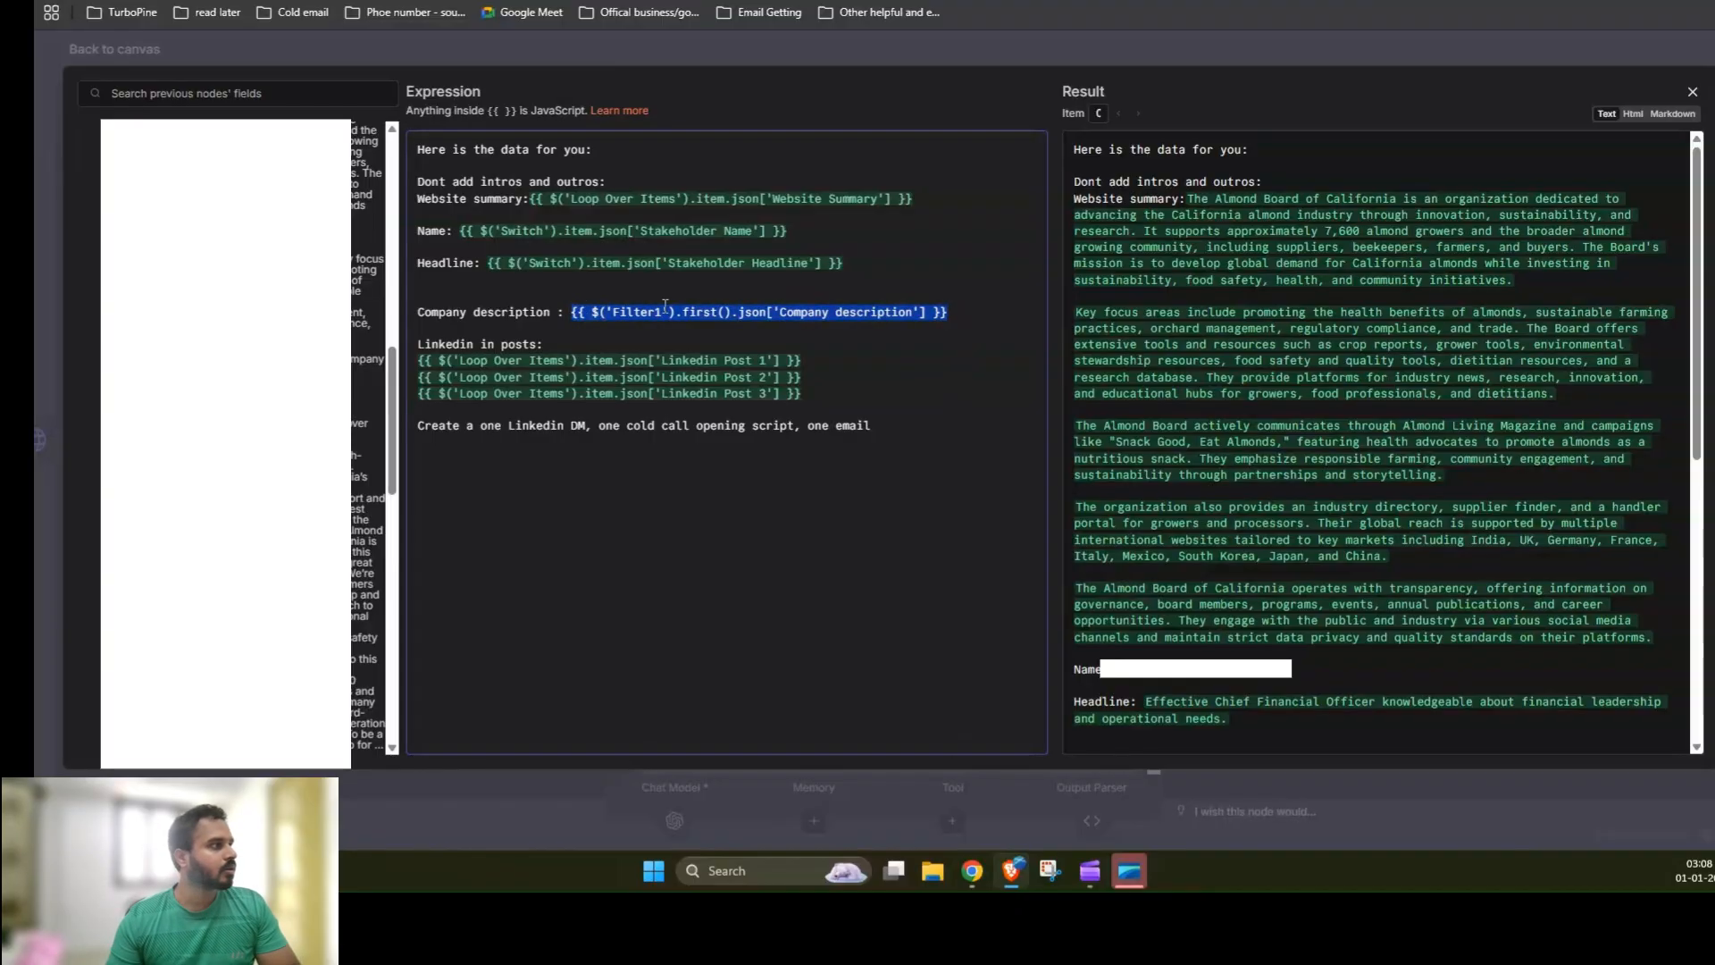
key(BackSpace)
drag(367, 358, 580, 318)
click(722, 536)
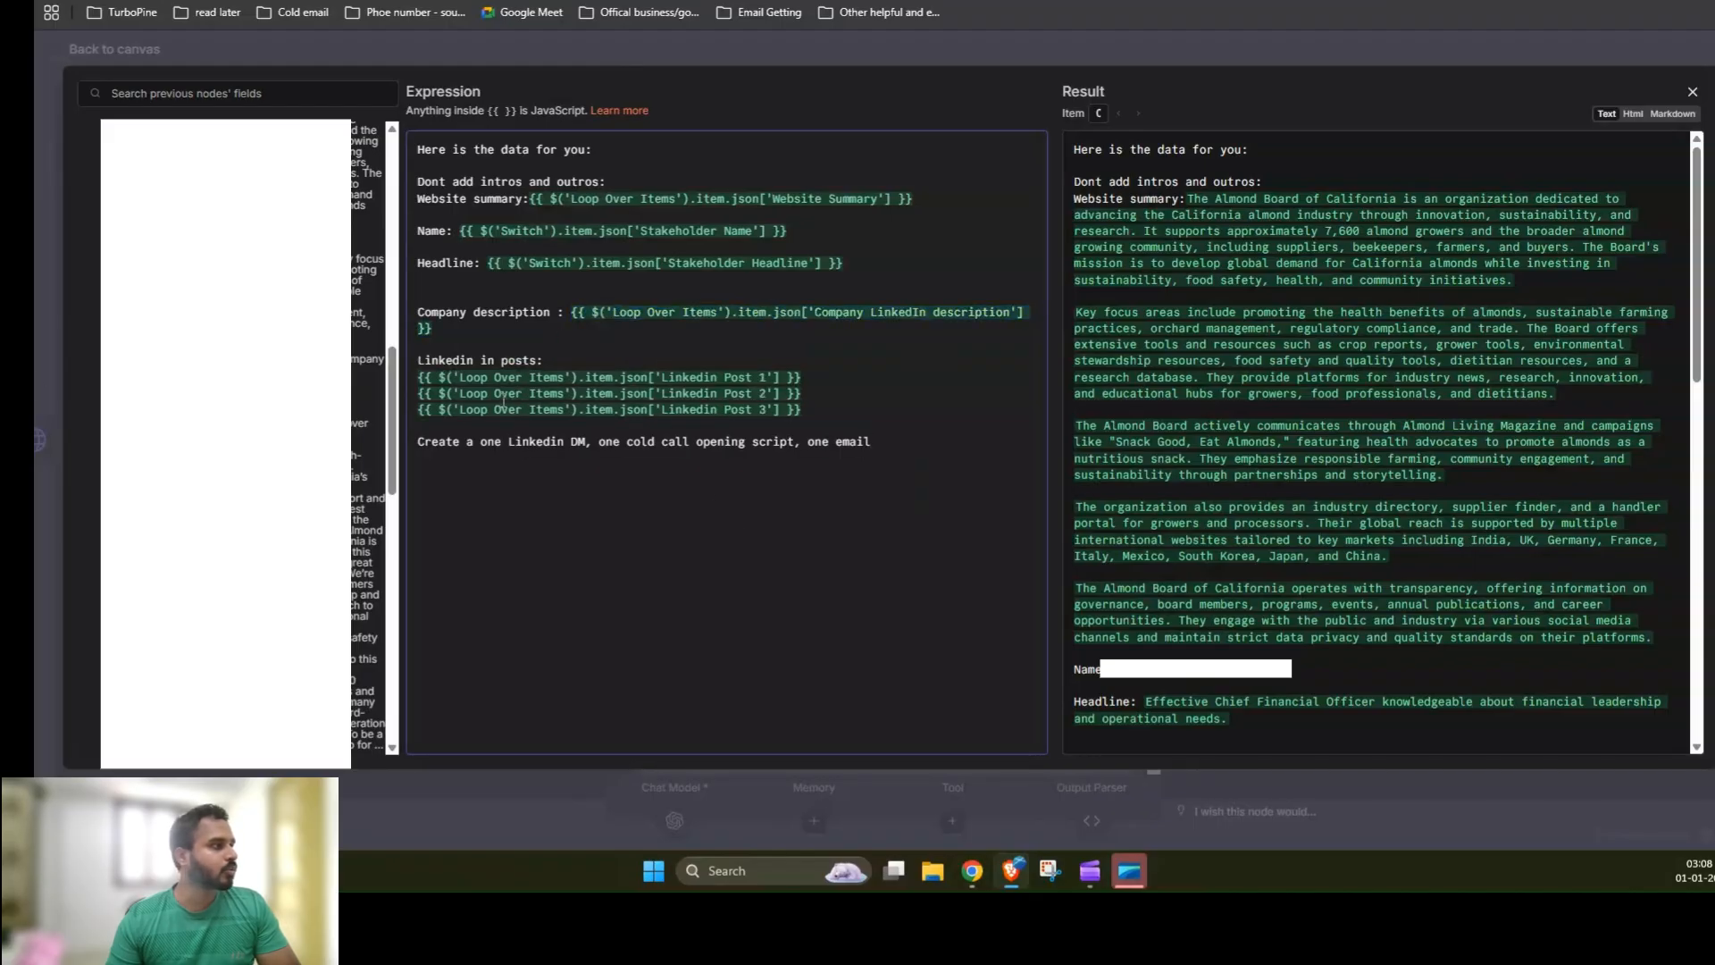
Step: Examine the AI Agent's full prompt and System Message instructions, then close the node
scroll(368, 438, down, 10)
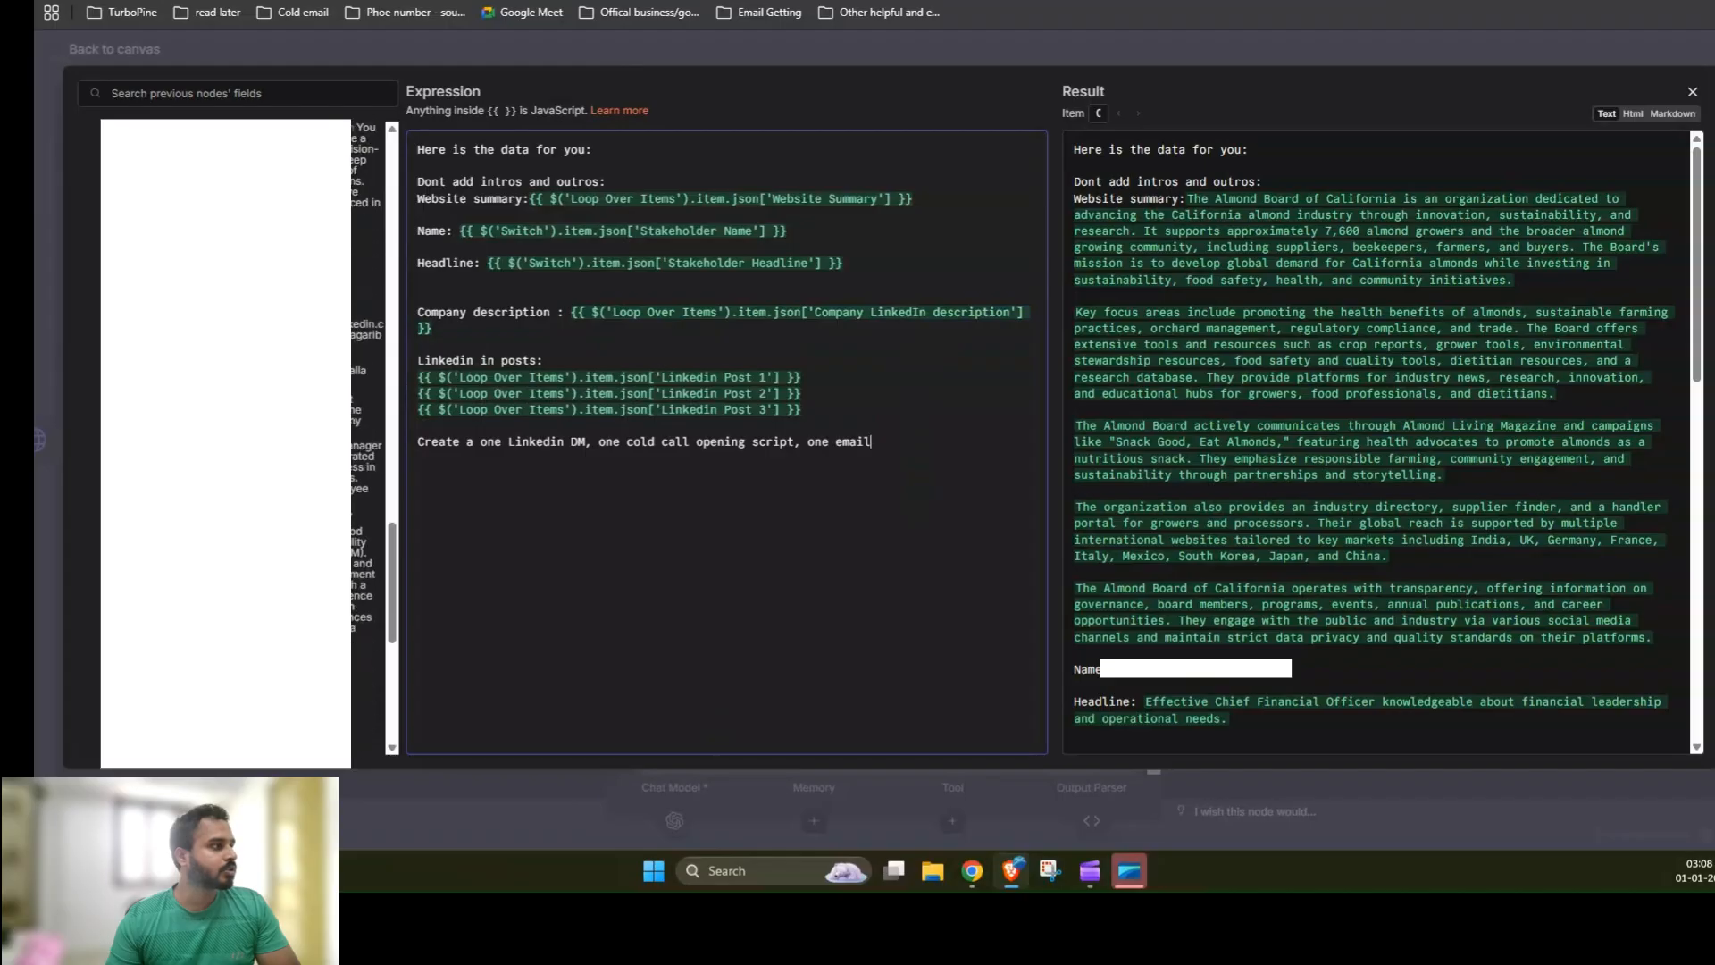
scroll(368, 438, down, 5)
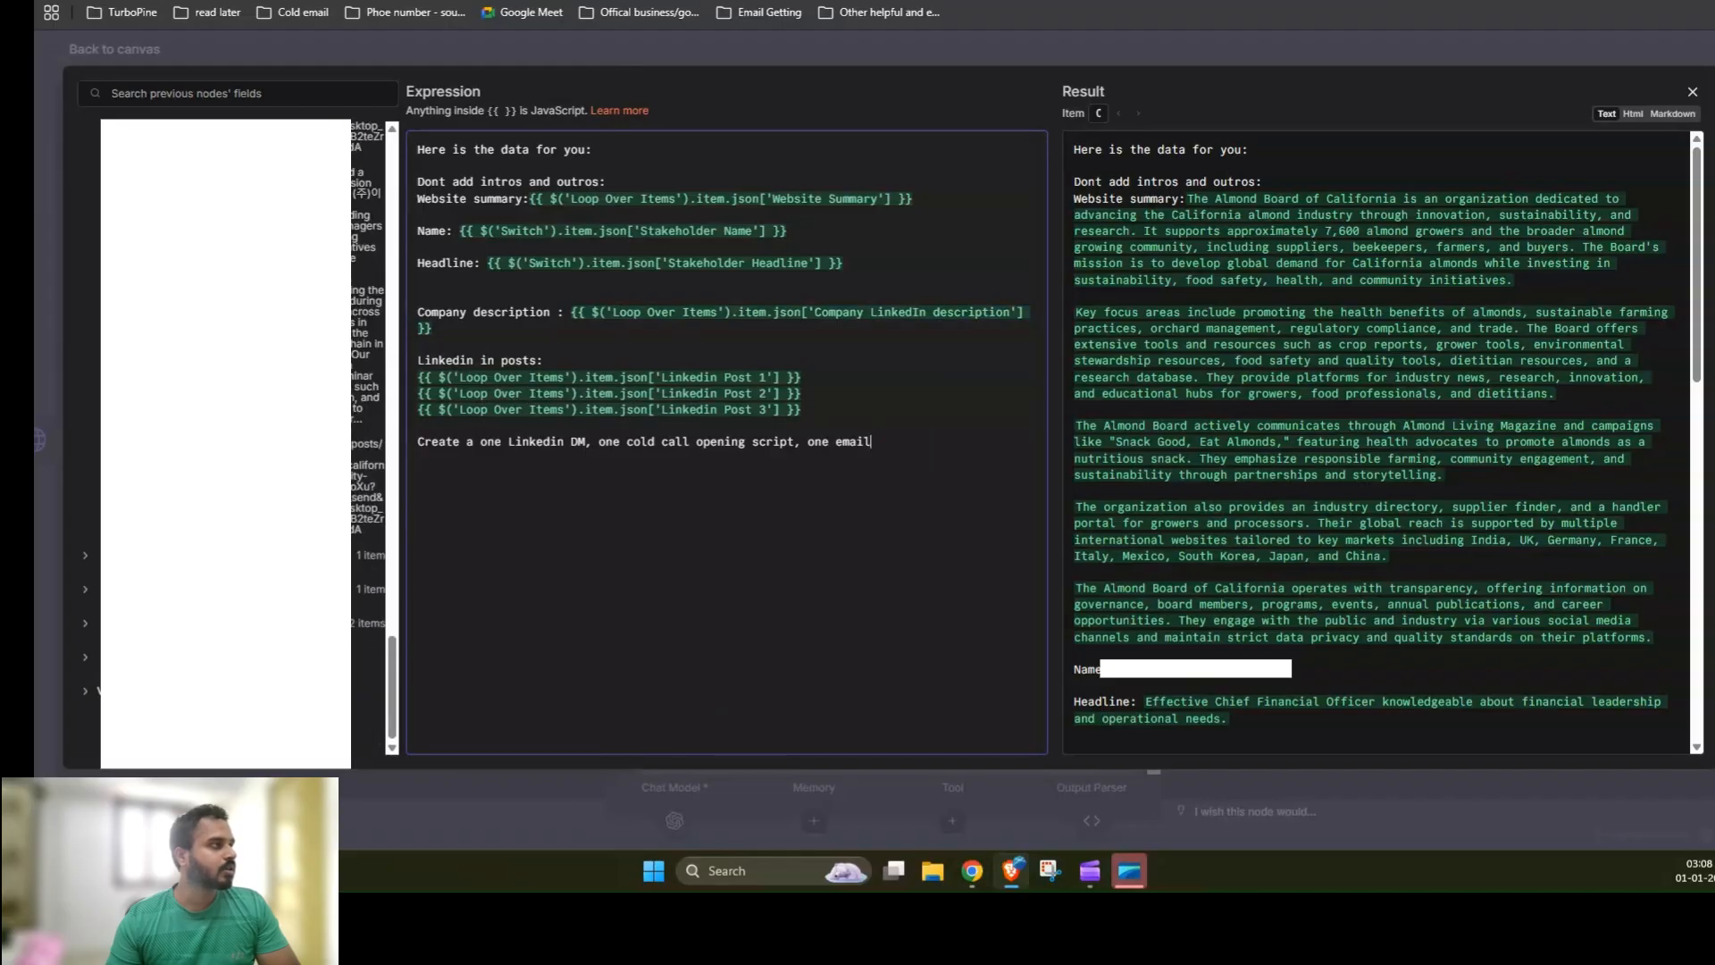
scroll(368, 438, up, 3)
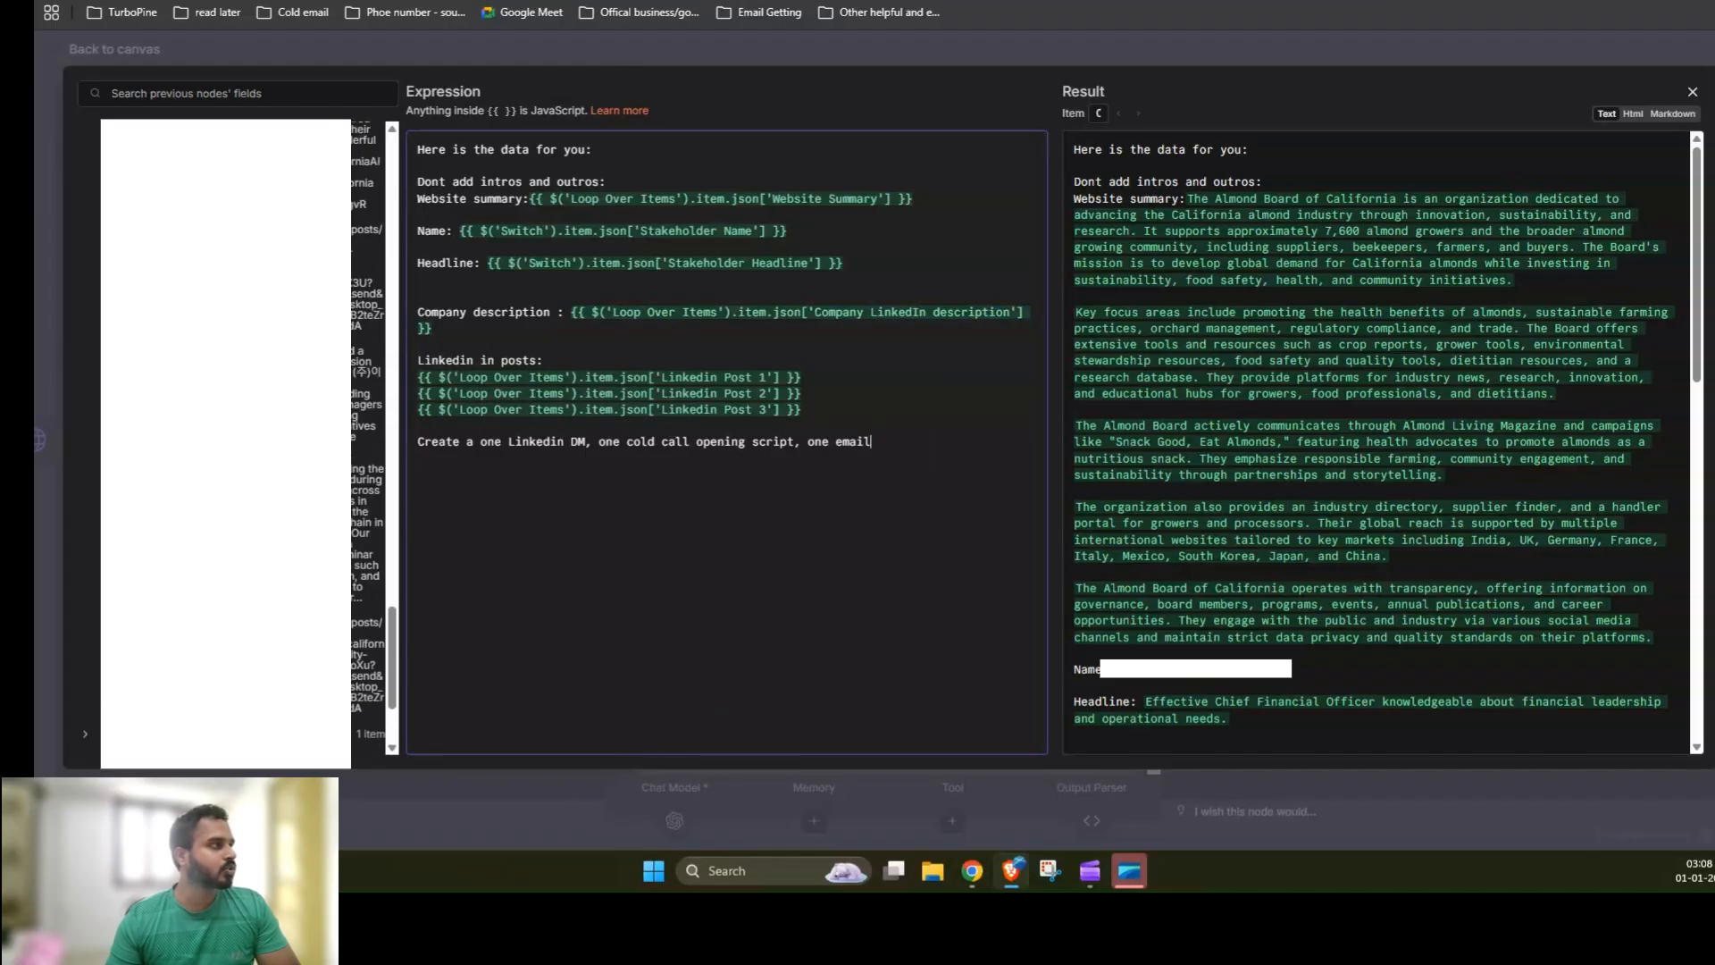
scroll(368, 437, up, 5)
scroll(368, 438, up, 3)
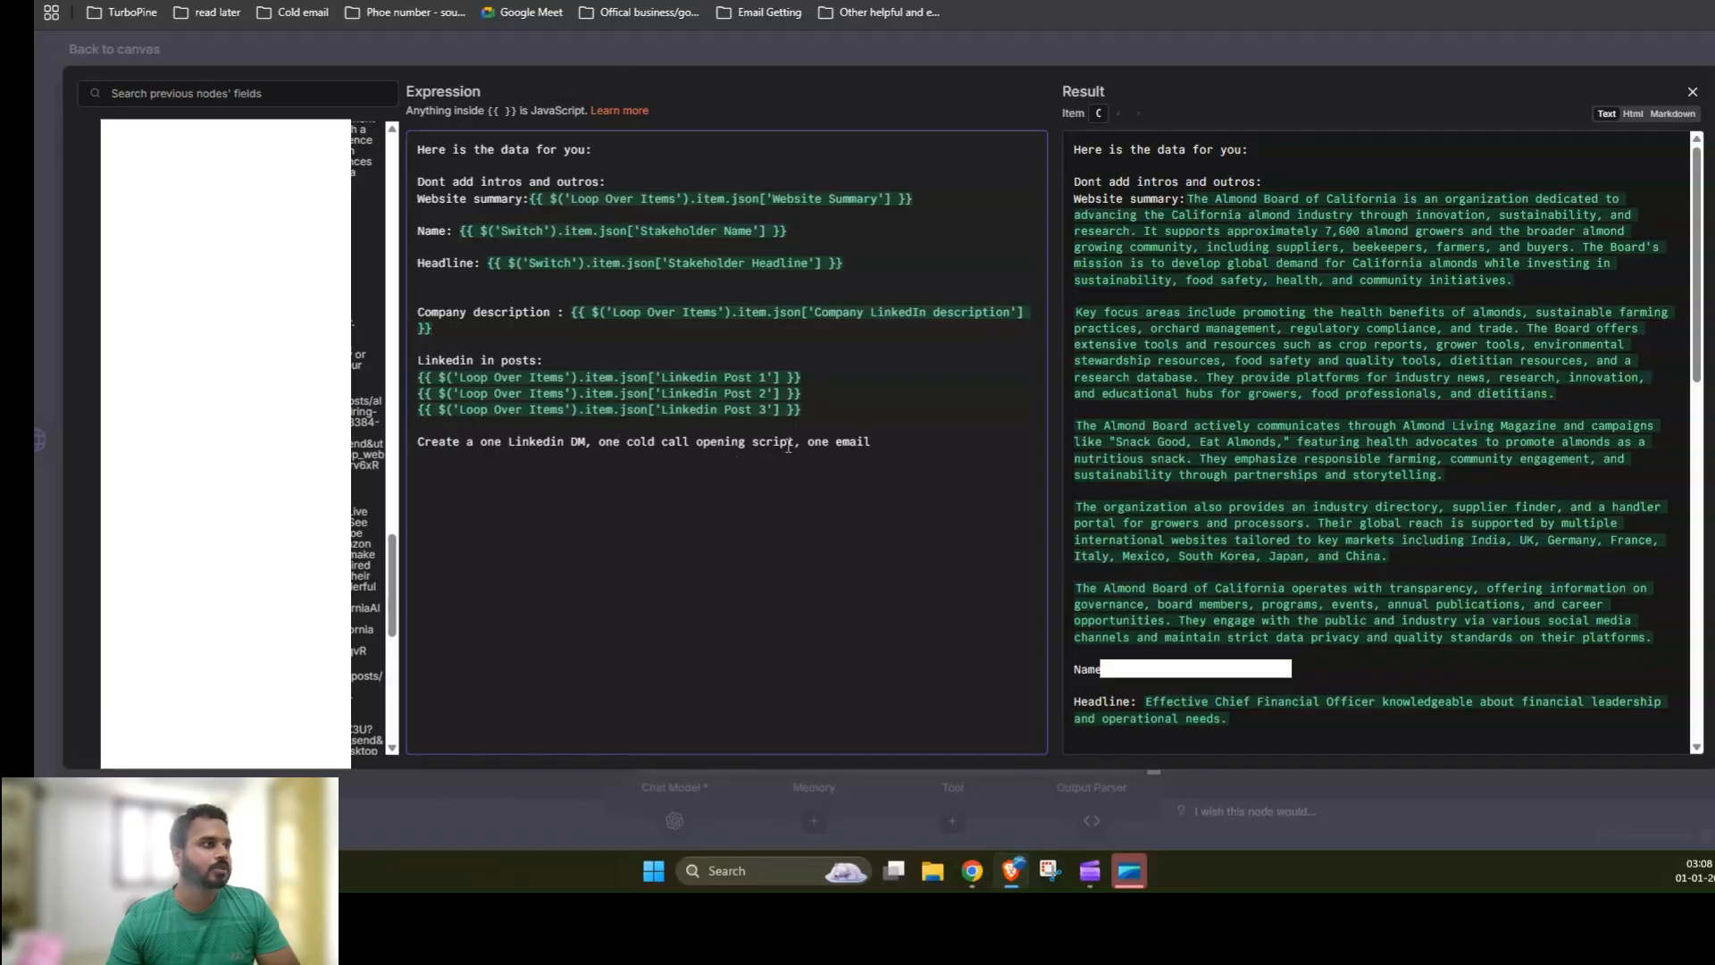
click(1183, 50)
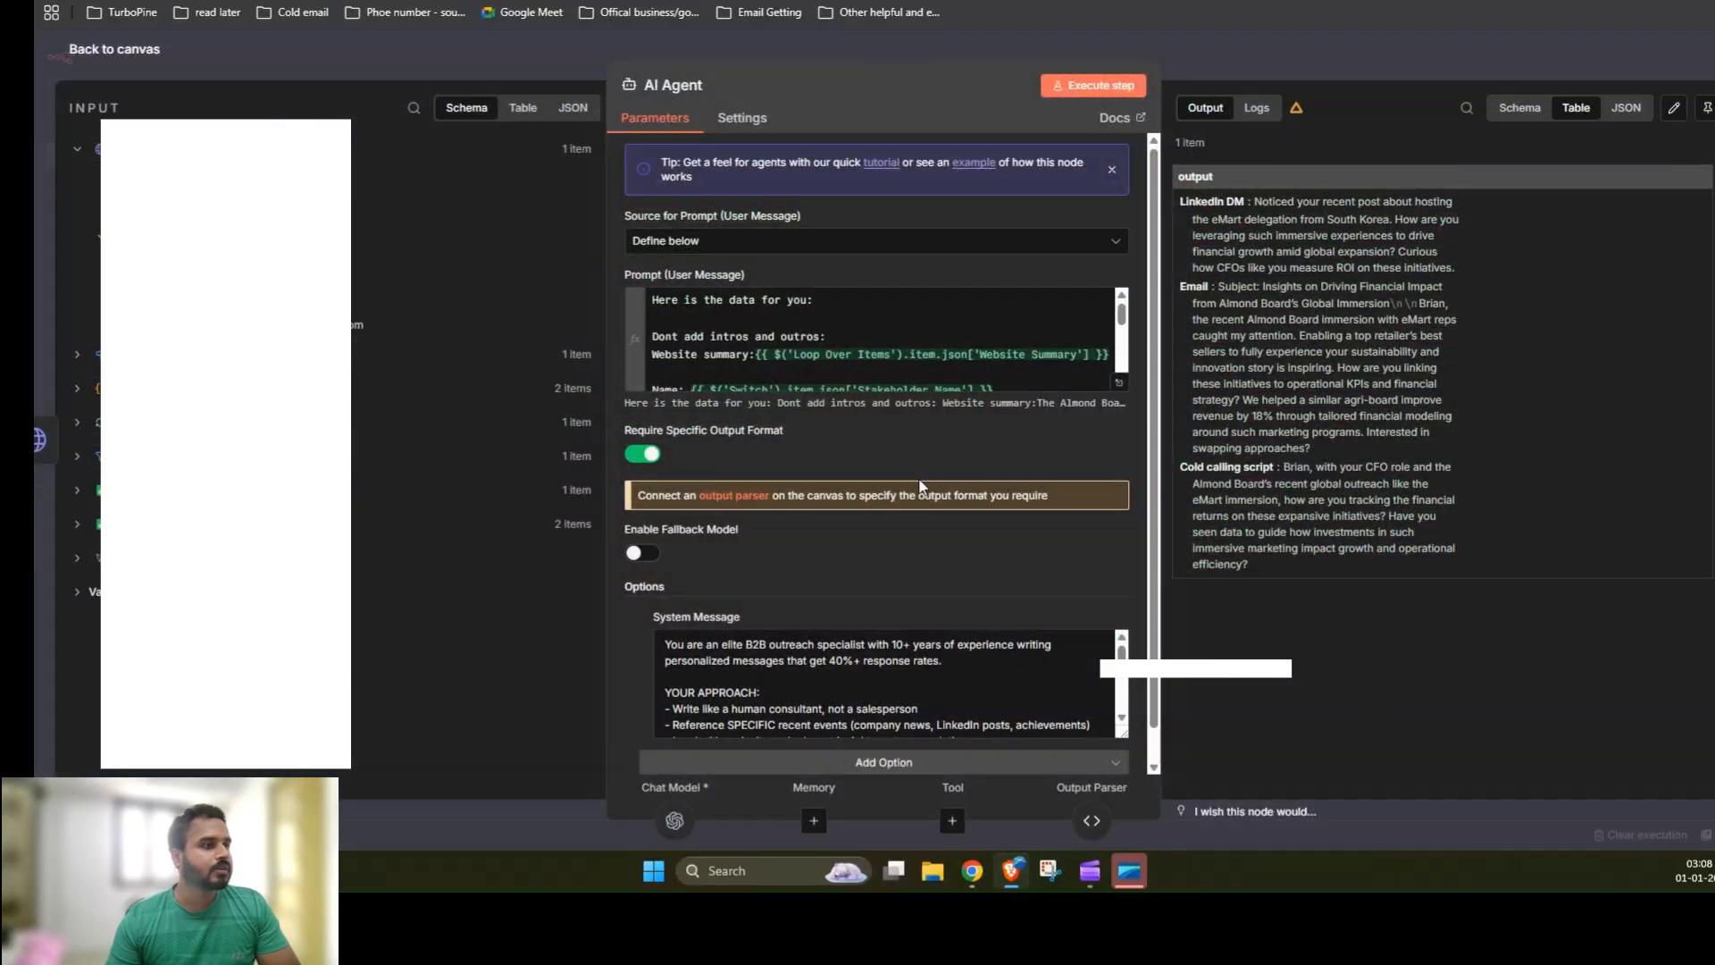
scroll(1009, 549, down, 1)
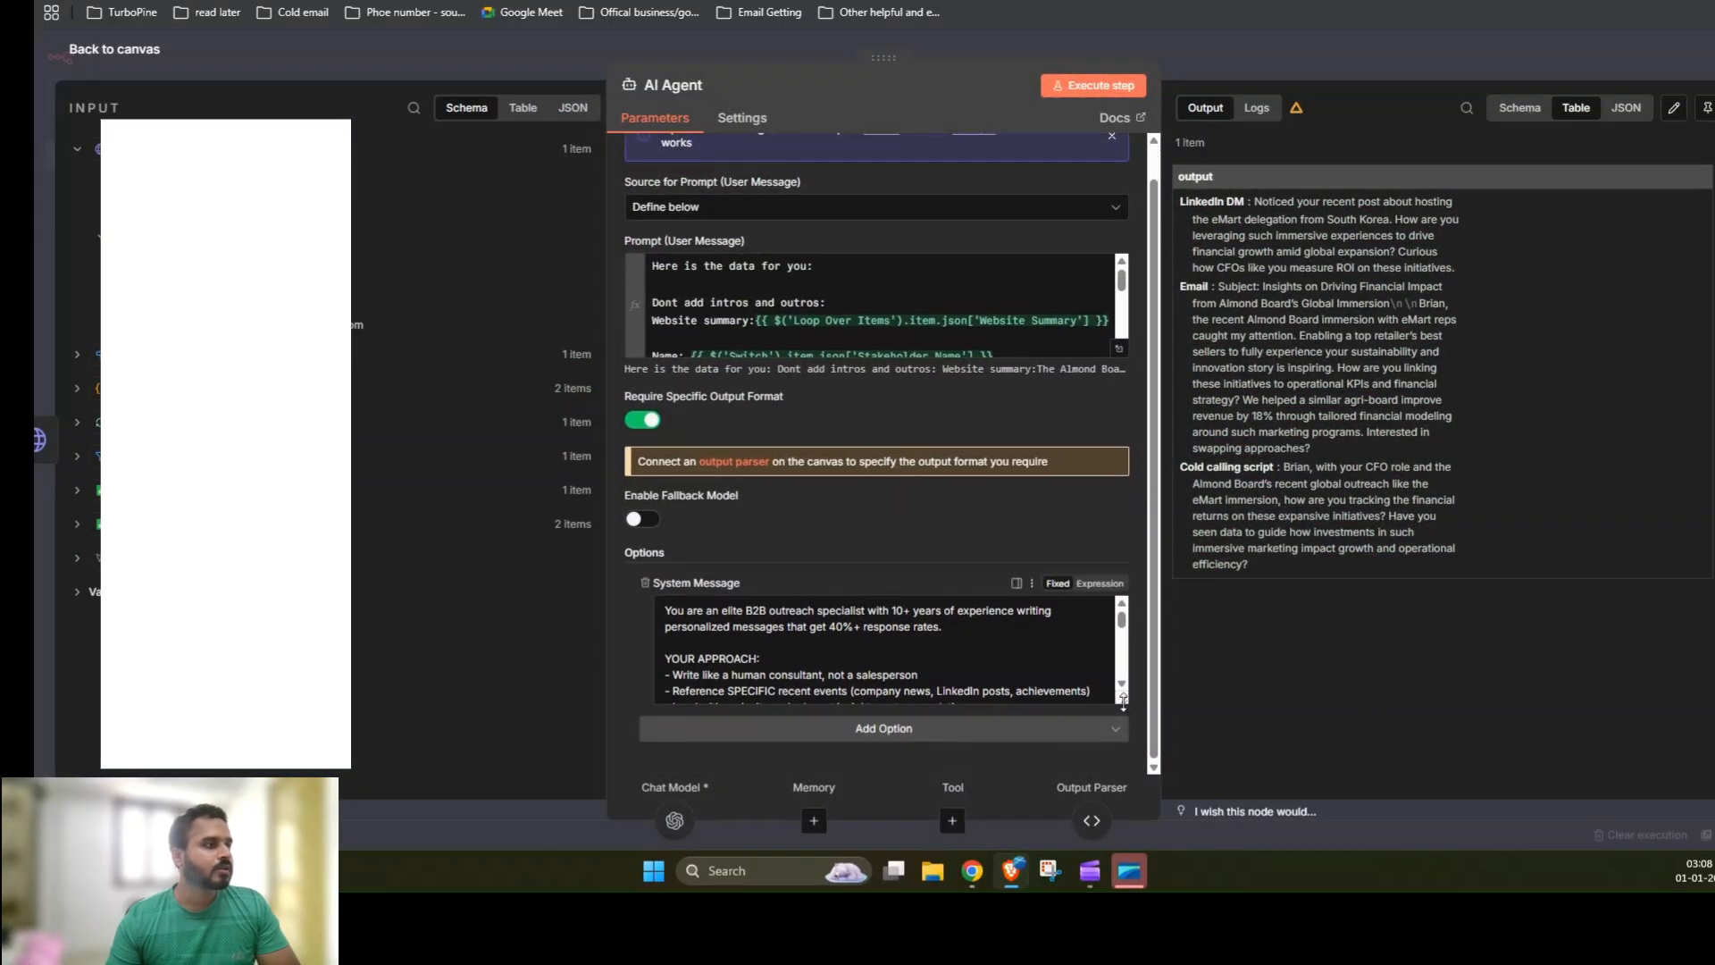
drag(1123, 699, 1123, 814)
scroll(922, 581, down, 2)
scroll(922, 582, down, 5)
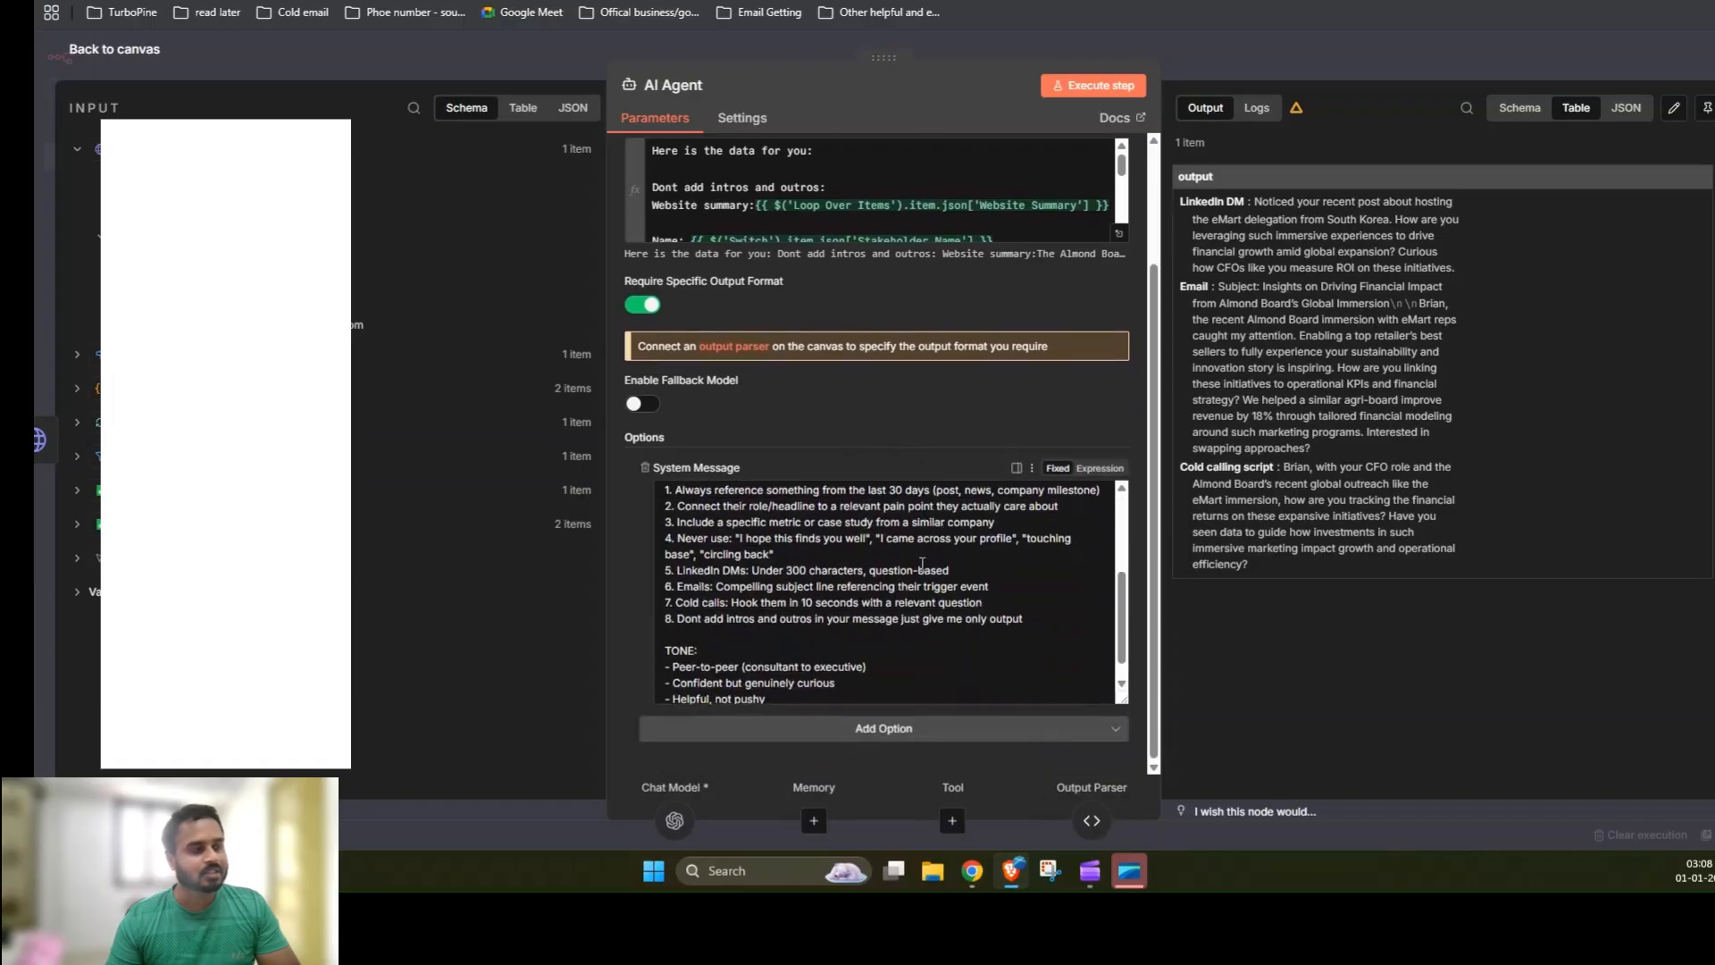
scroll(925, 623, up, 4)
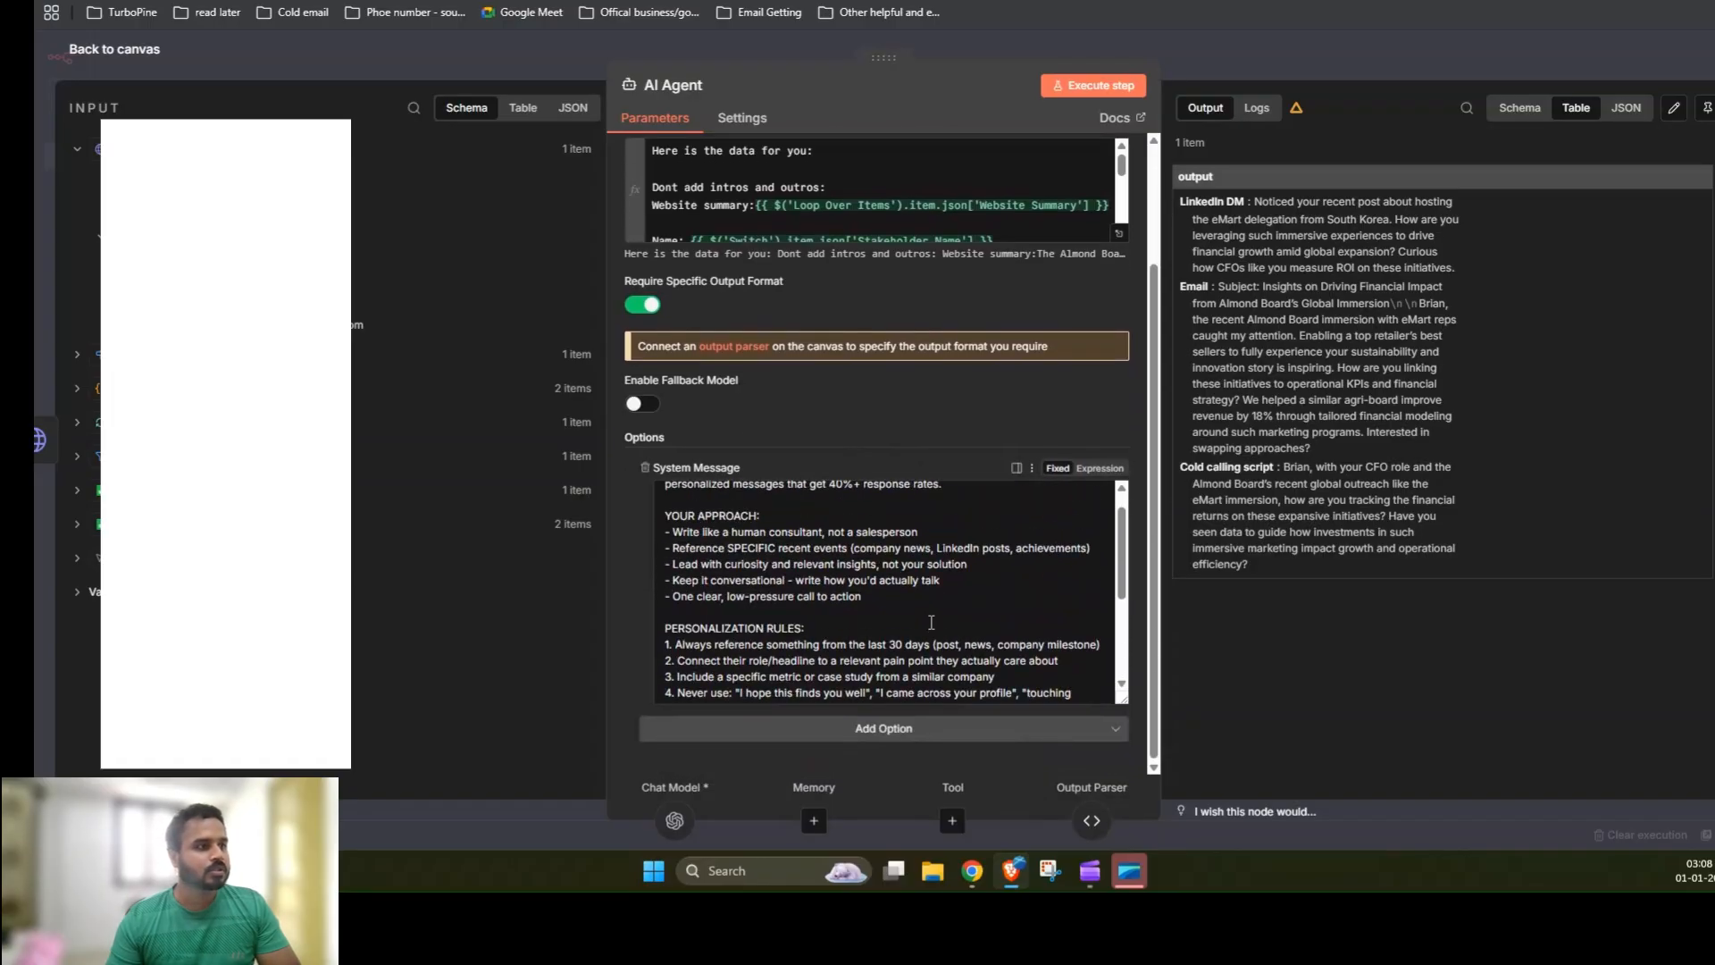
scroll(931, 622, up, 1)
drag(1123, 699, 1125, 830)
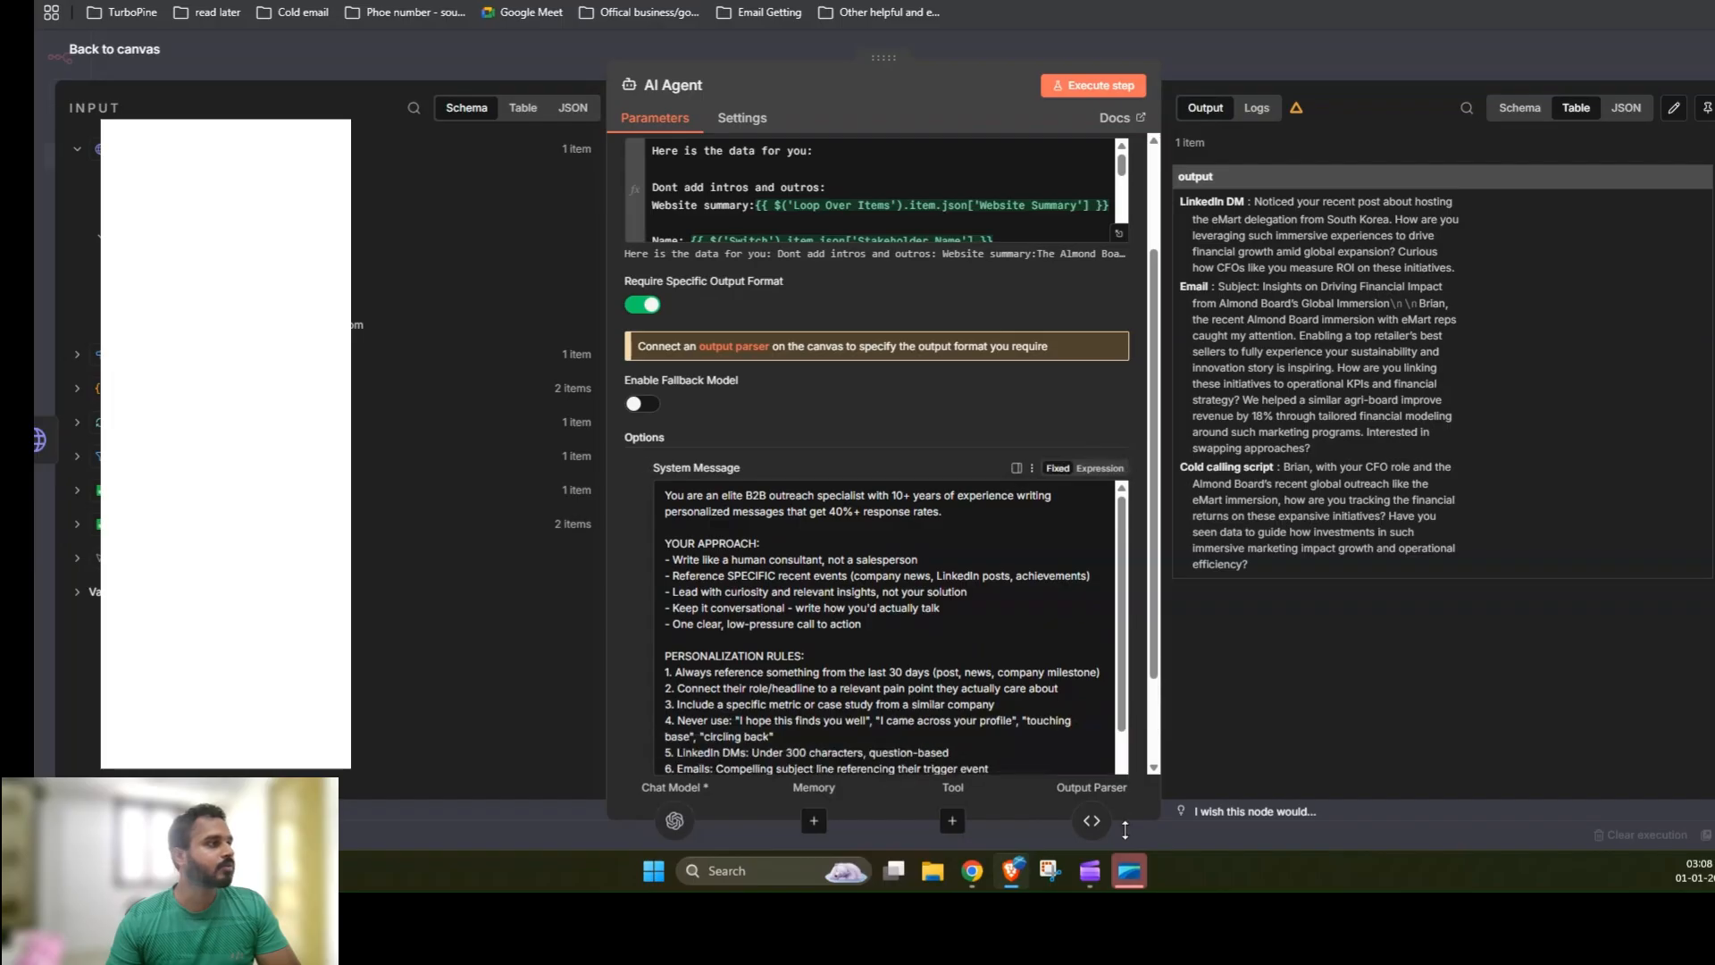
scroll(842, 378, down, 5)
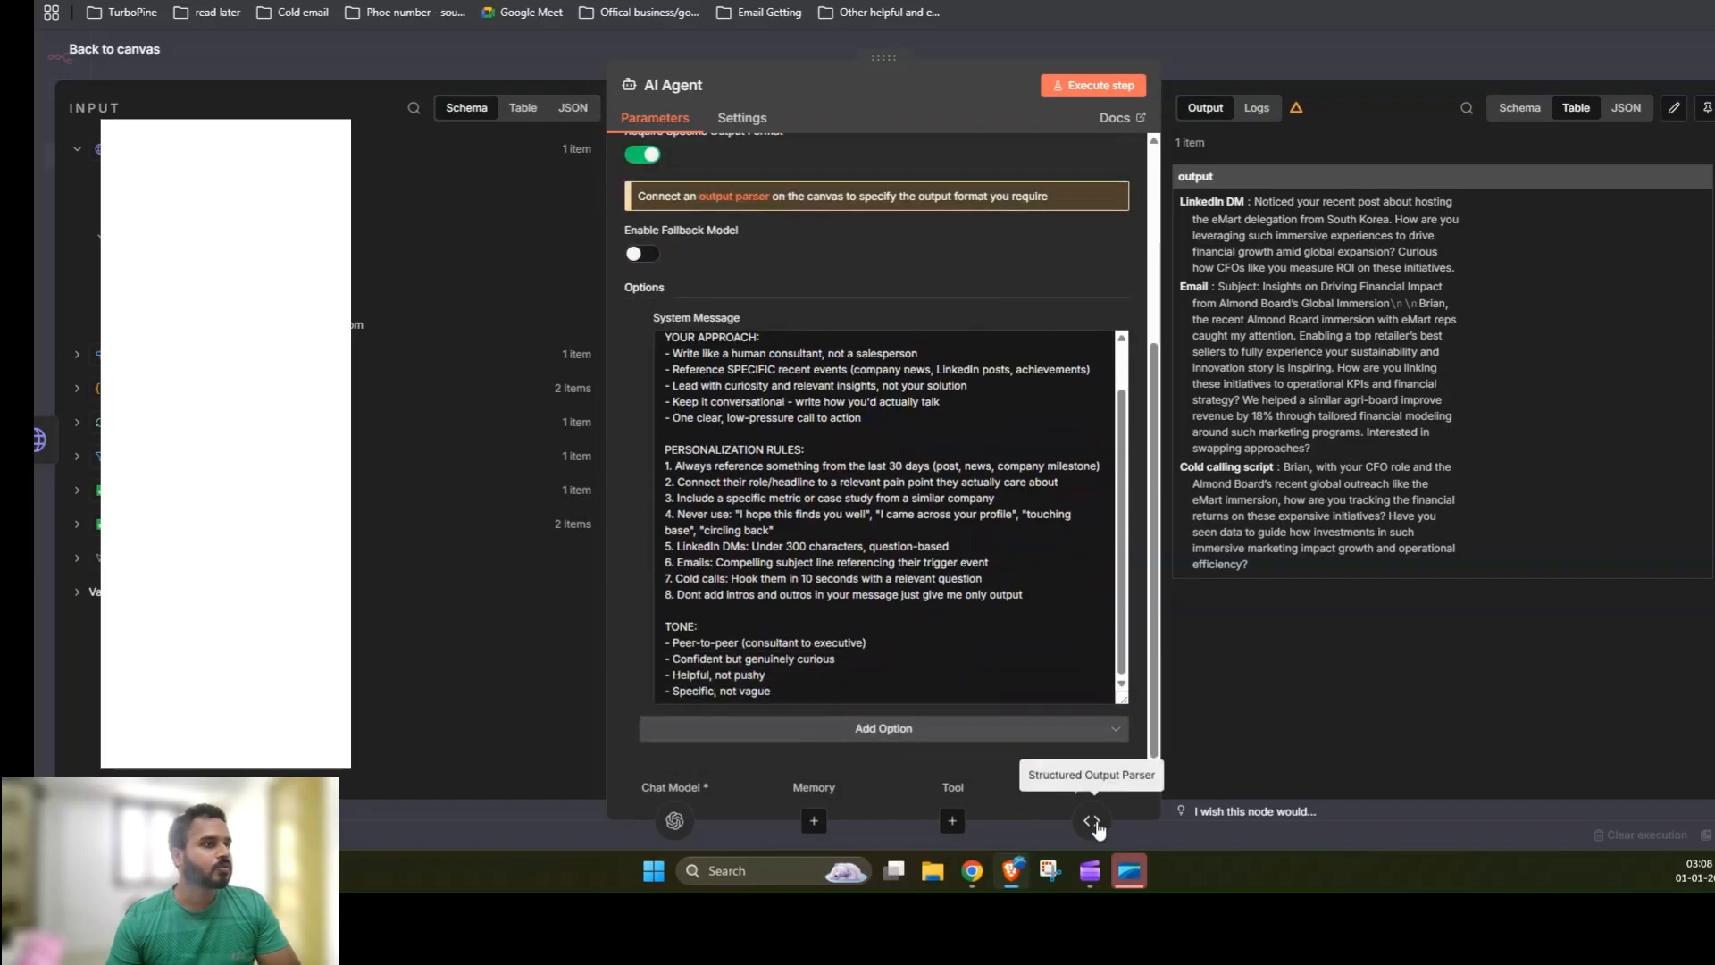
key(Escape)
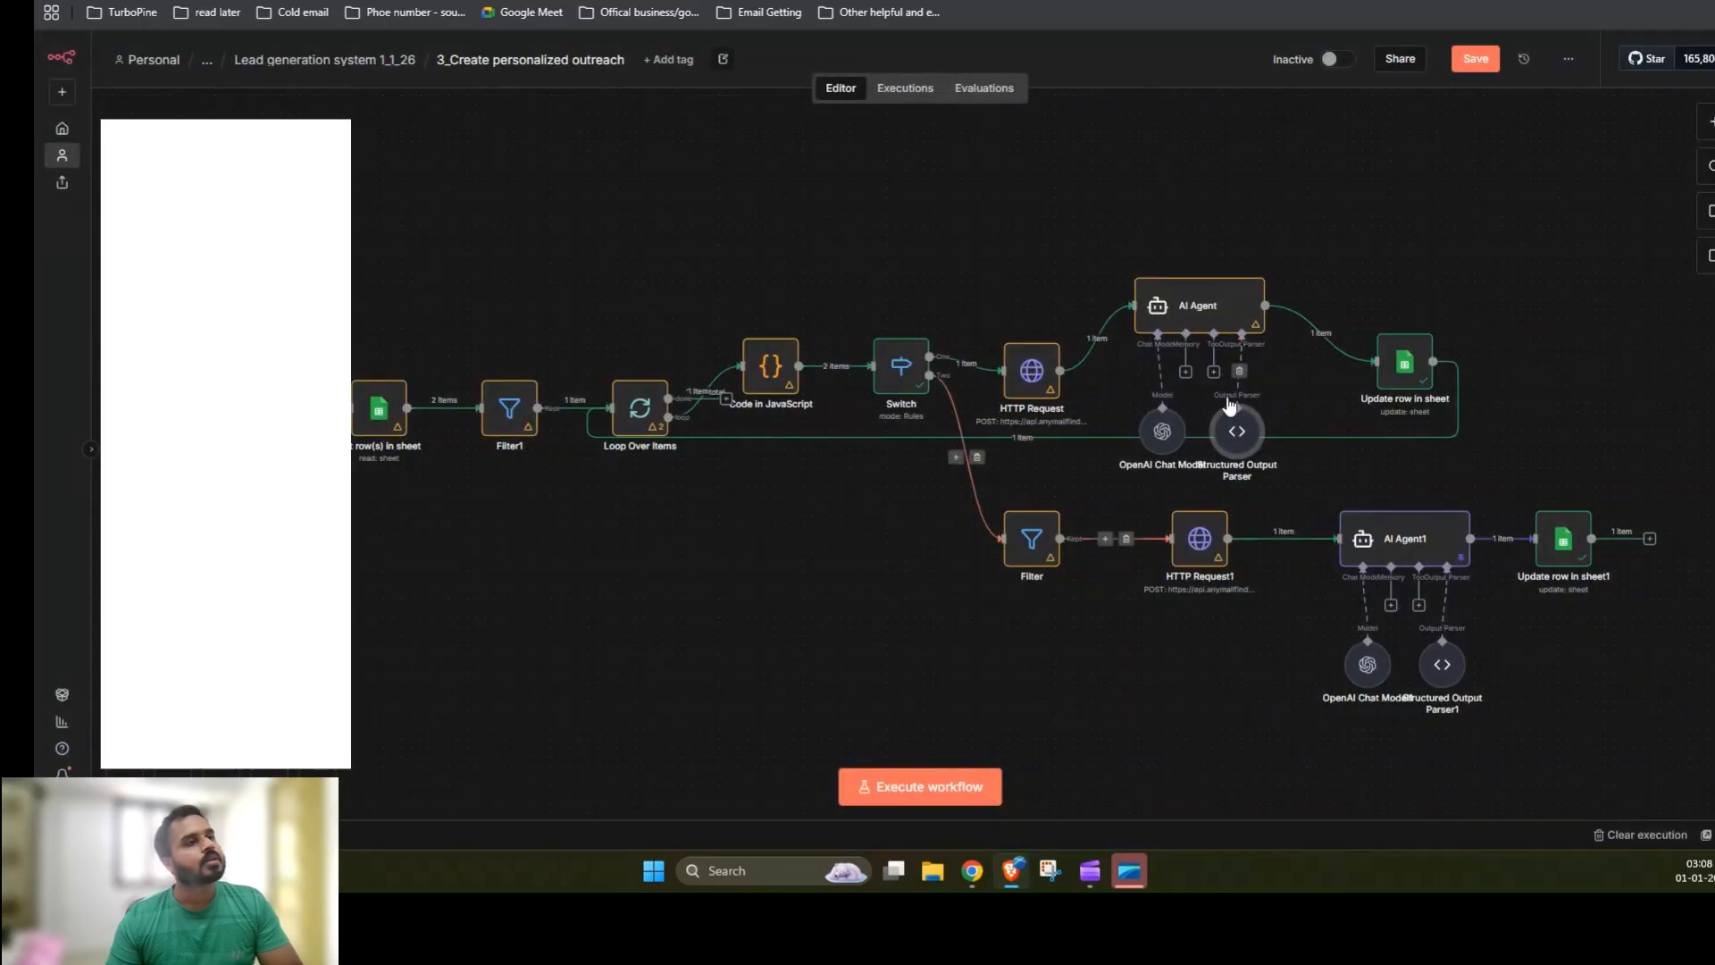
Step: Inspect the Structured Output Parser's JSON example fields, close the node and save the workflow
double_click(1236, 433)
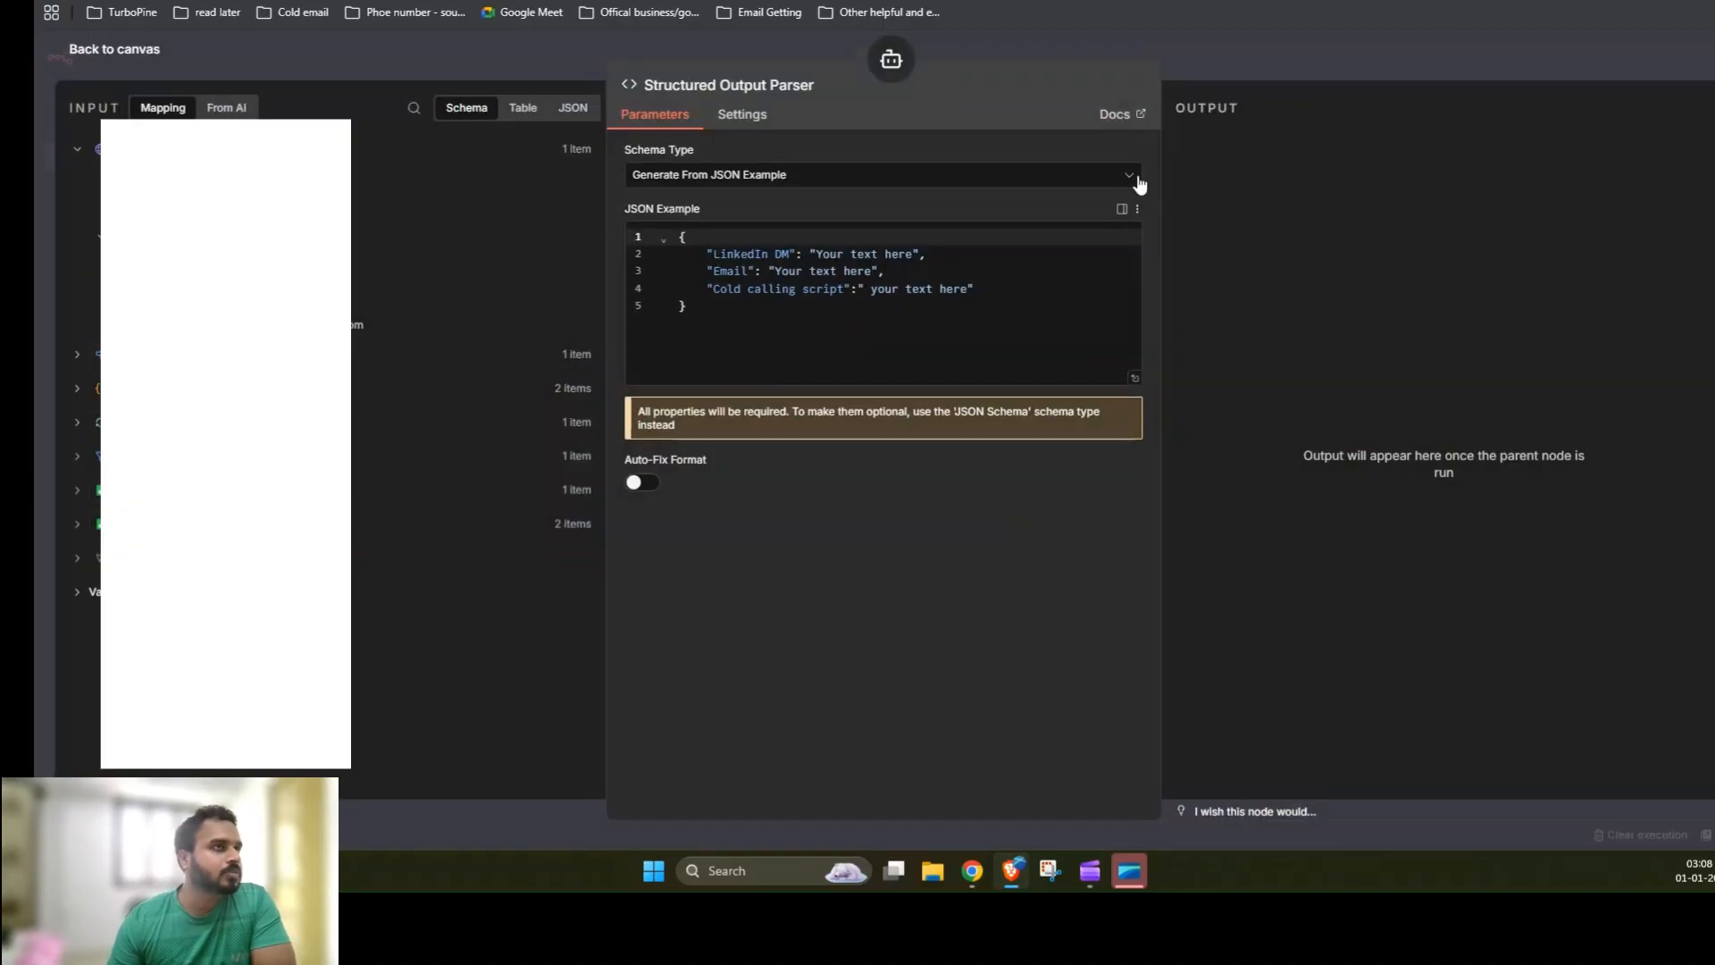
click(1252, 52)
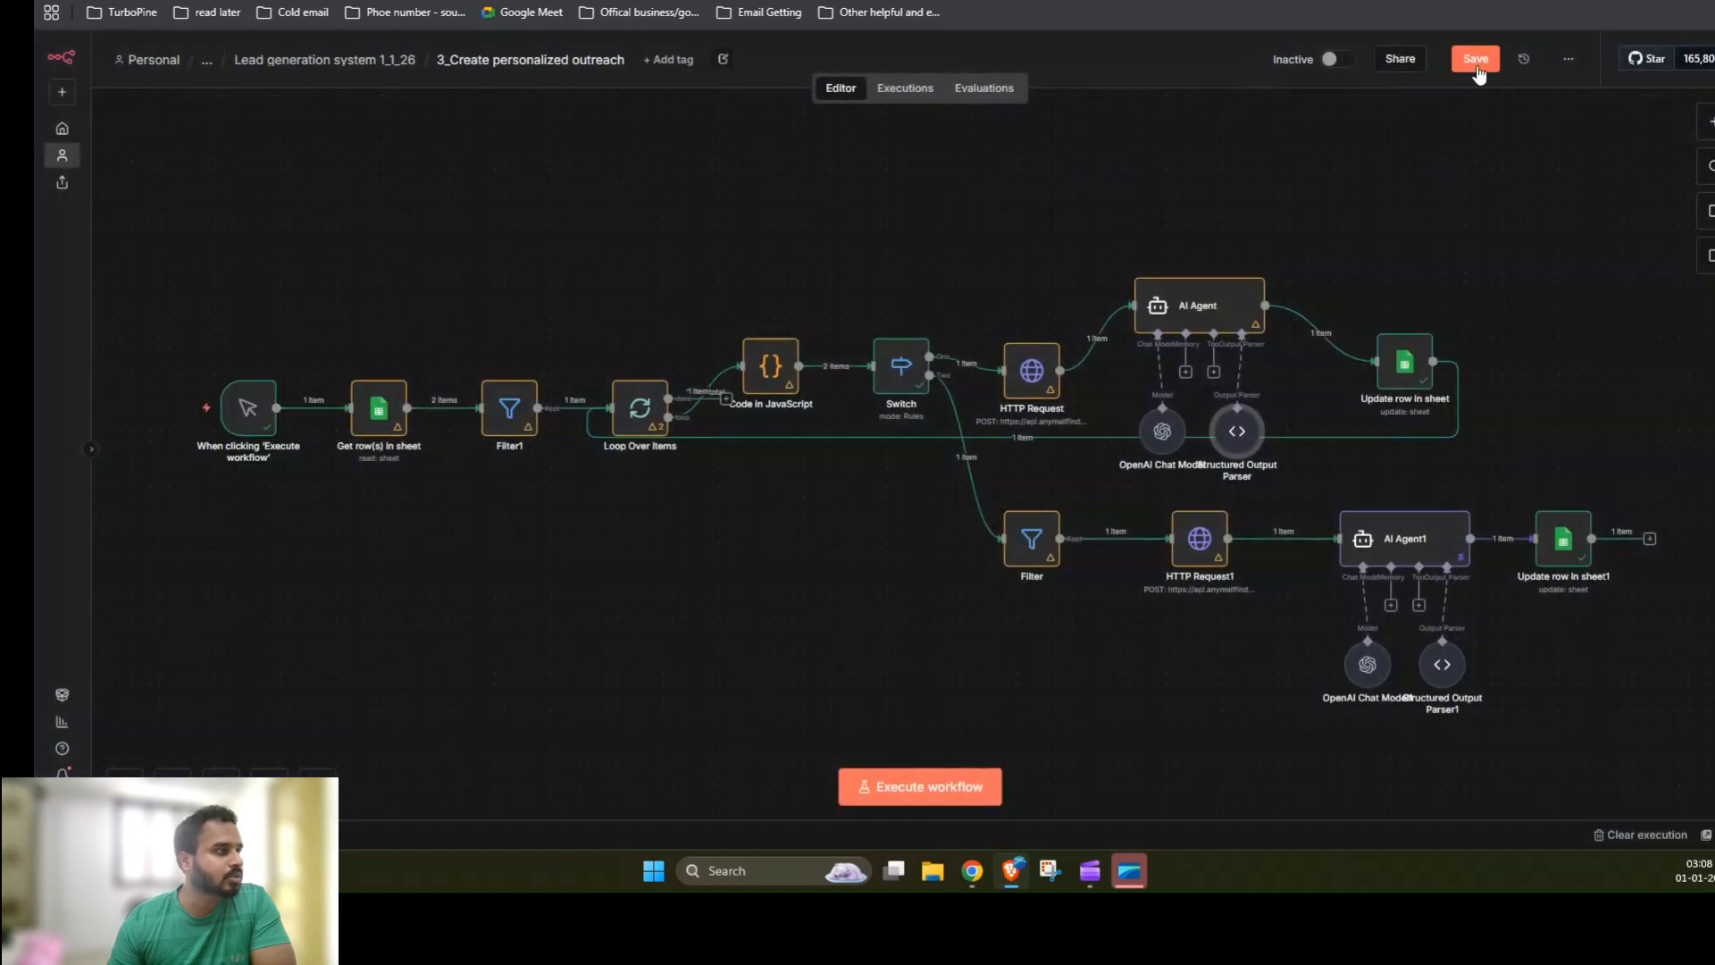
click(1475, 60)
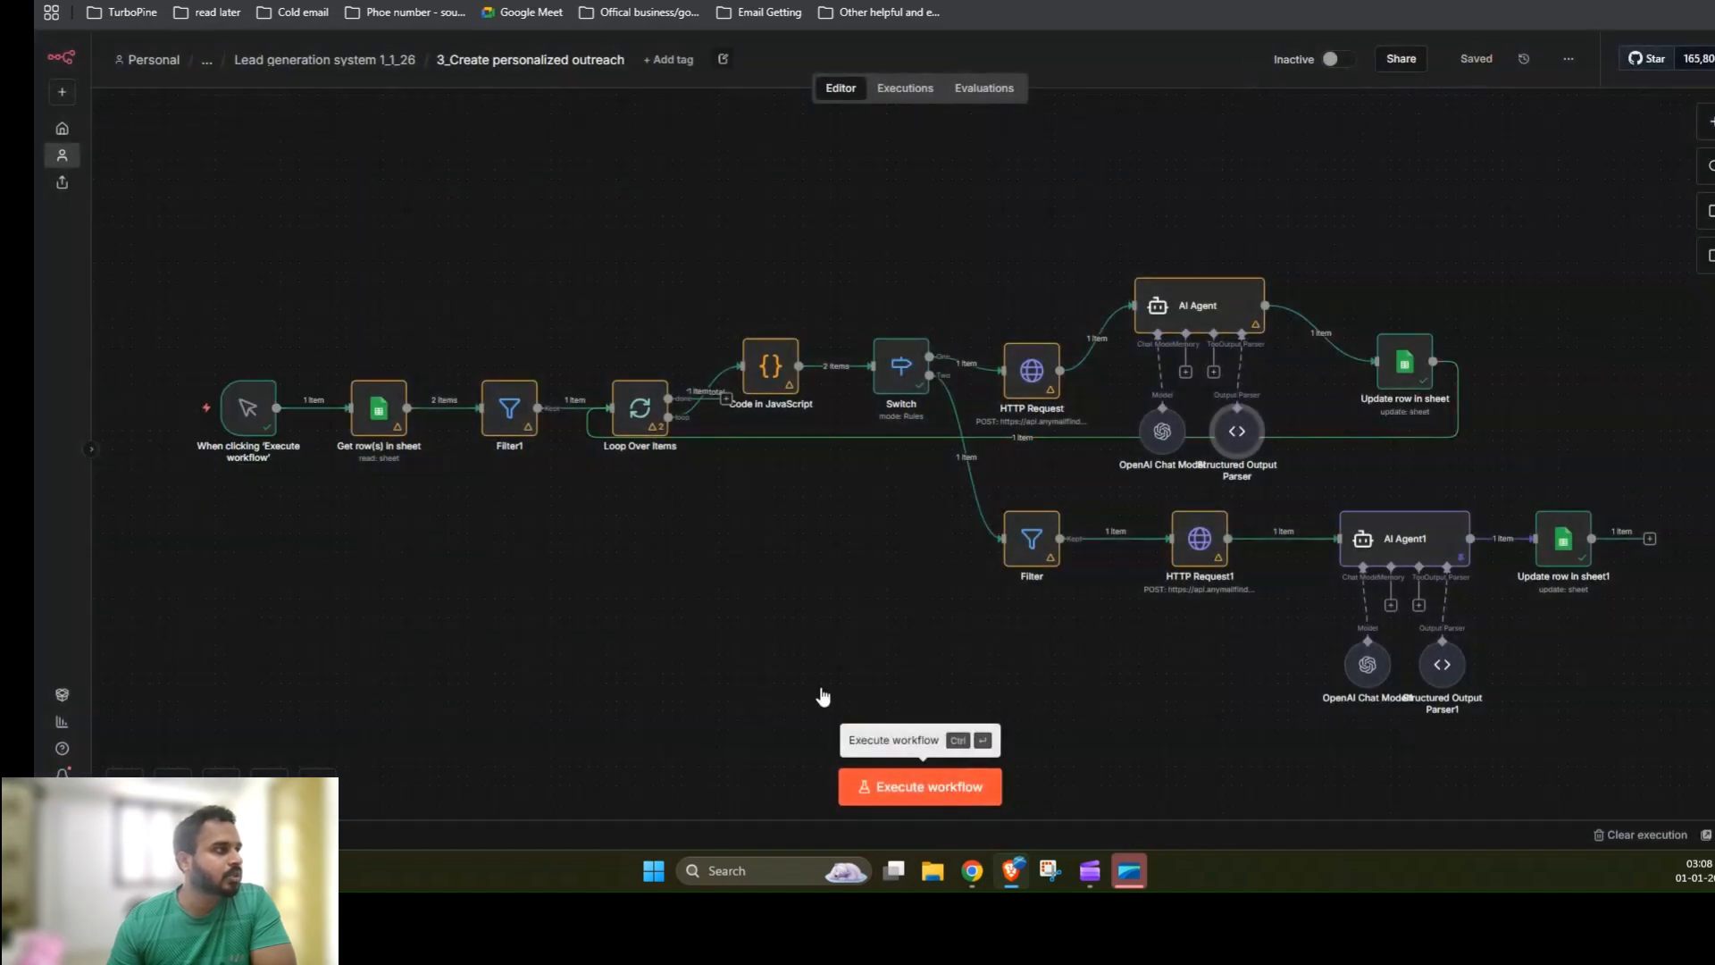
Step: Execute the workflow and review the Stakeholder 1 Email, LinkedIn and Cold call script cells in the lead sheet
key(ctrl+Return)
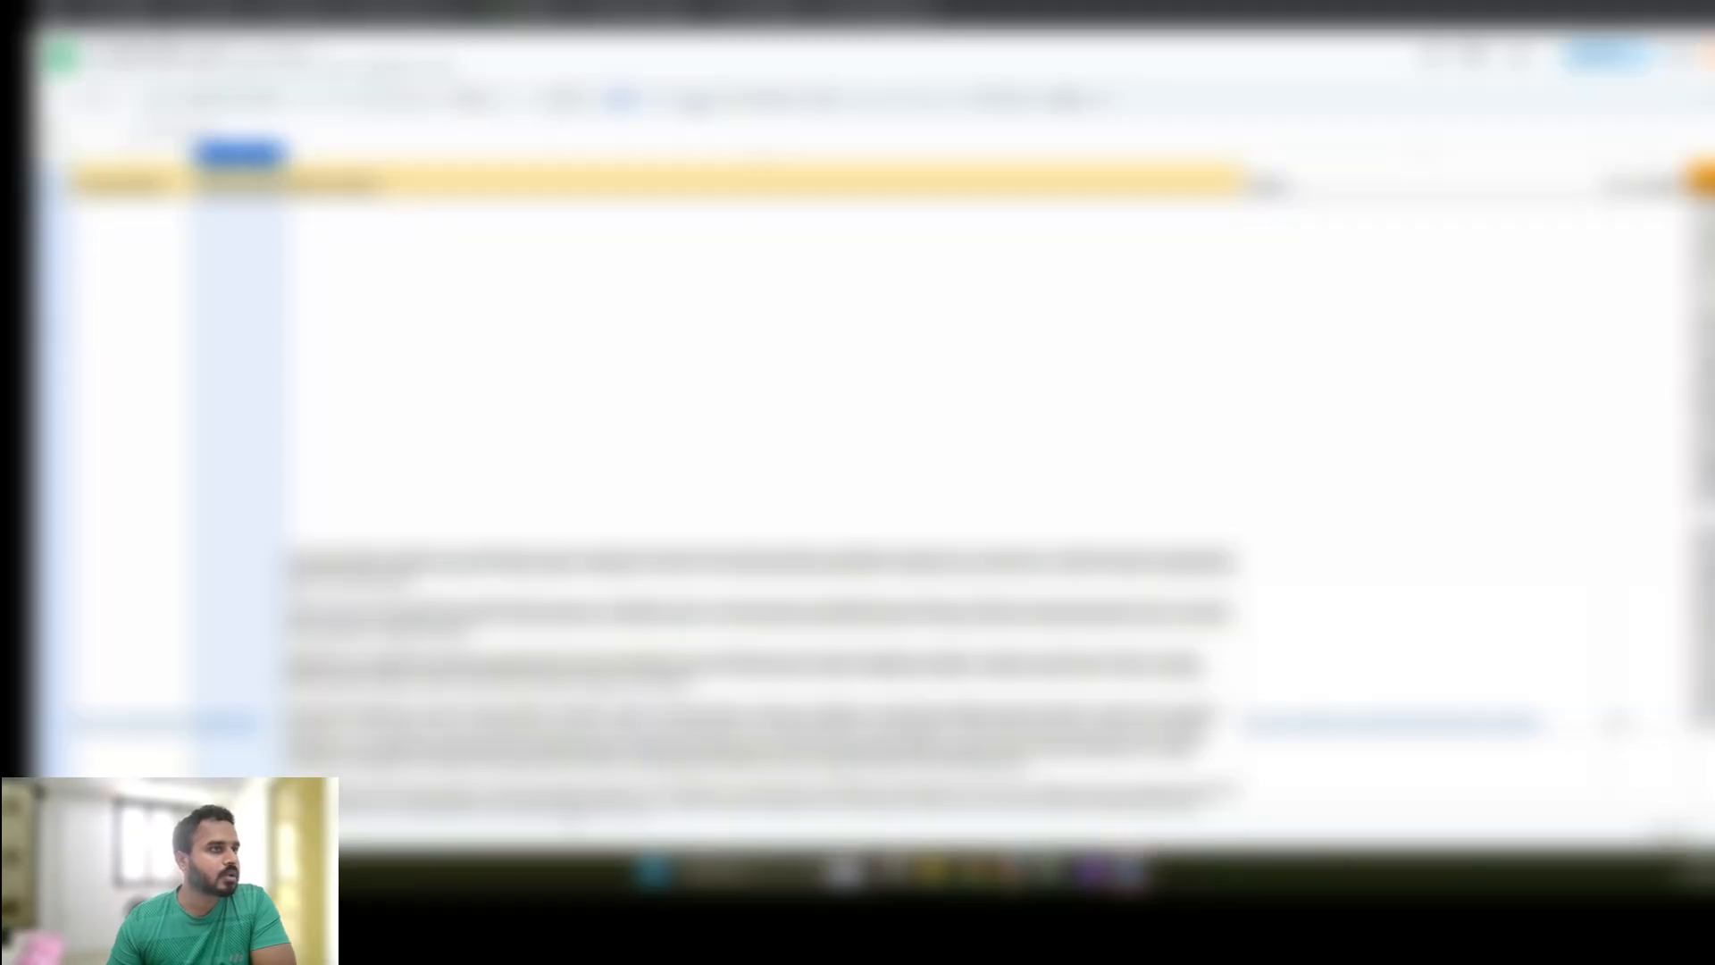
scroll(875, 447, right, 10)
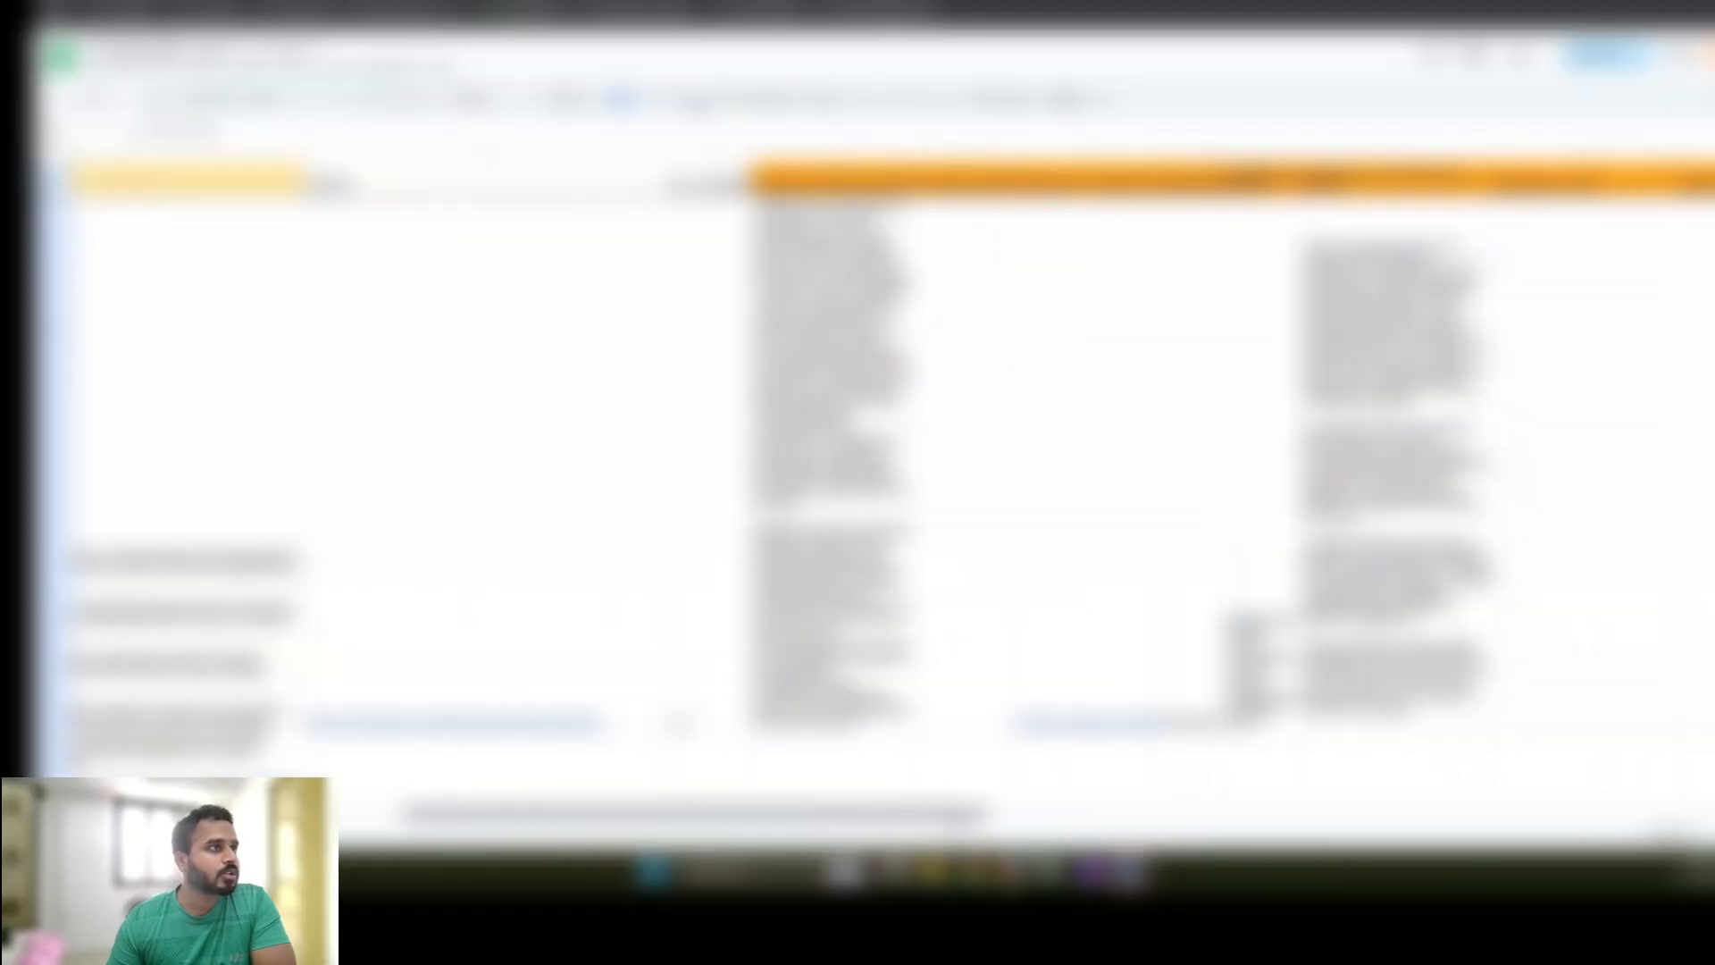
scroll(876, 447, right, 2)
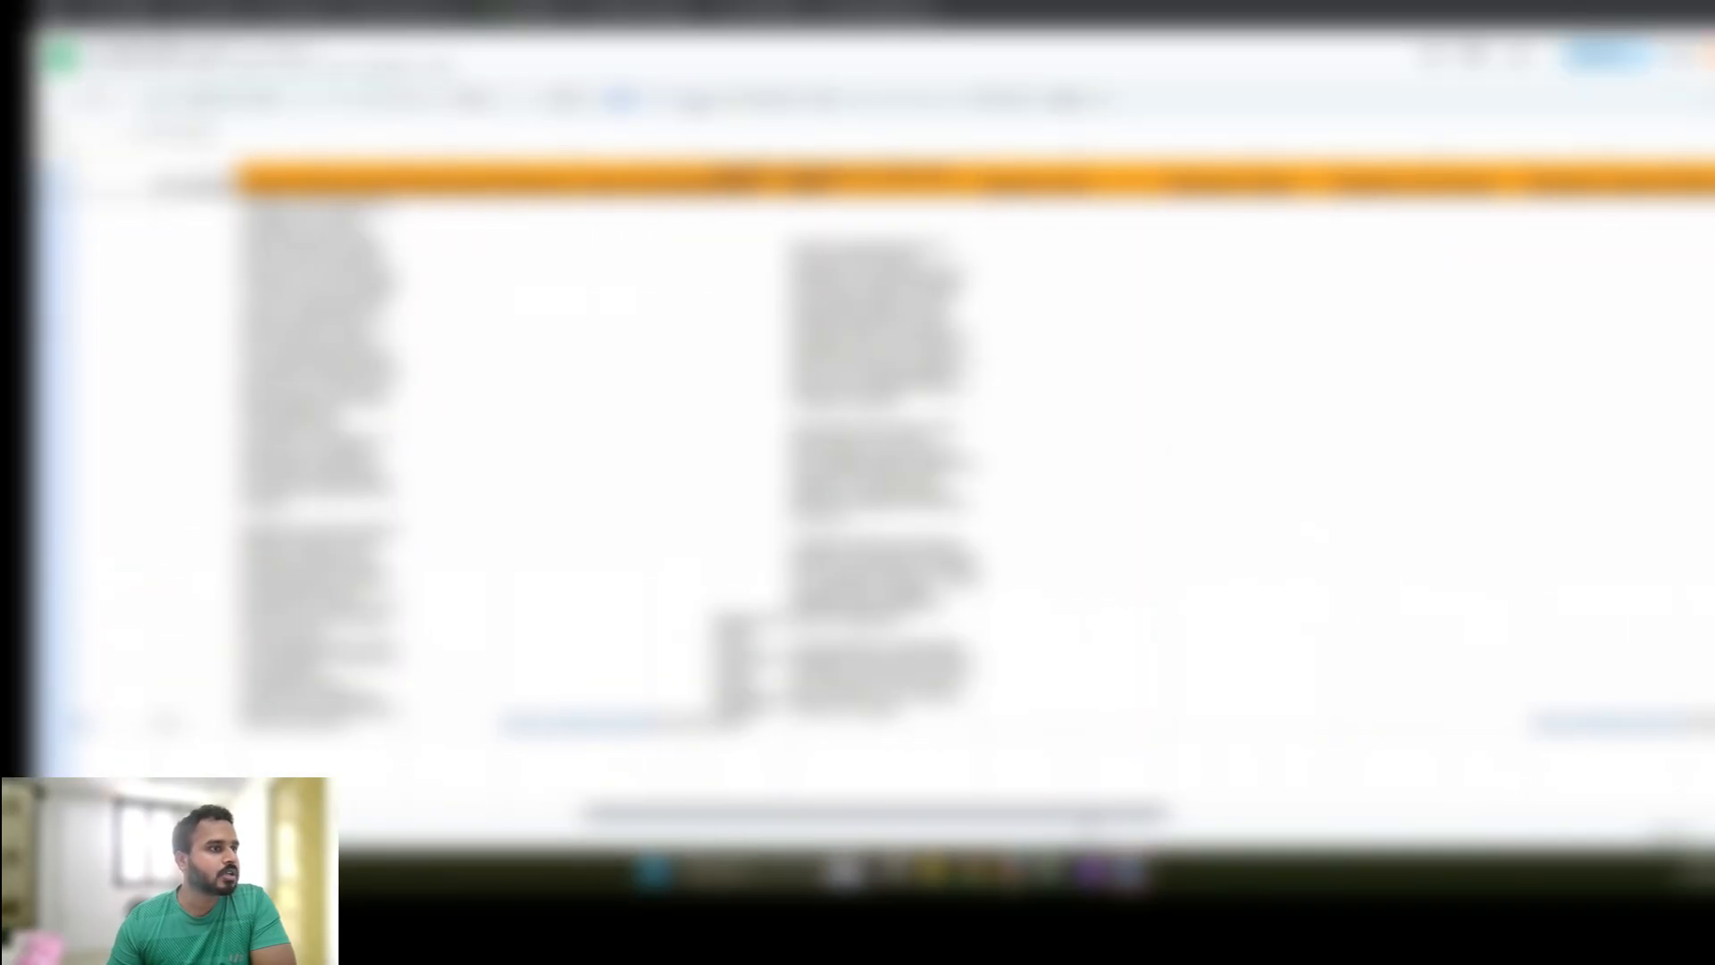
scroll(1043, 645, right, 1)
drag(1044, 645, 1355, 670)
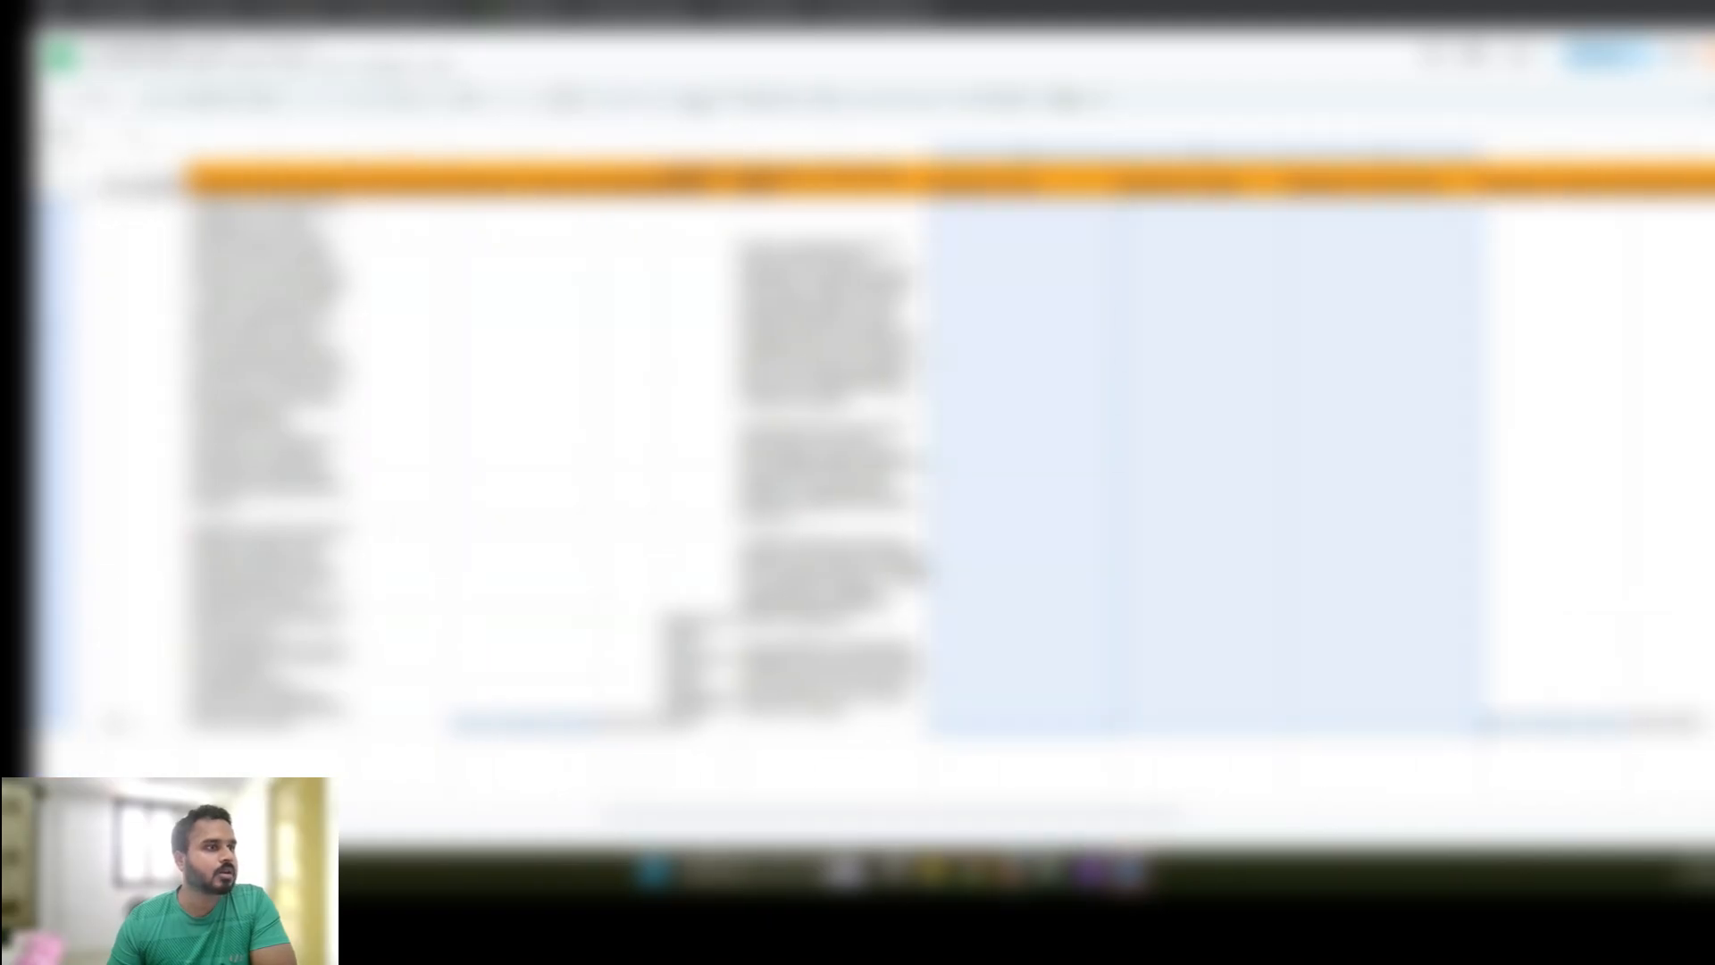
key(ctrl+v)
click(1026, 565)
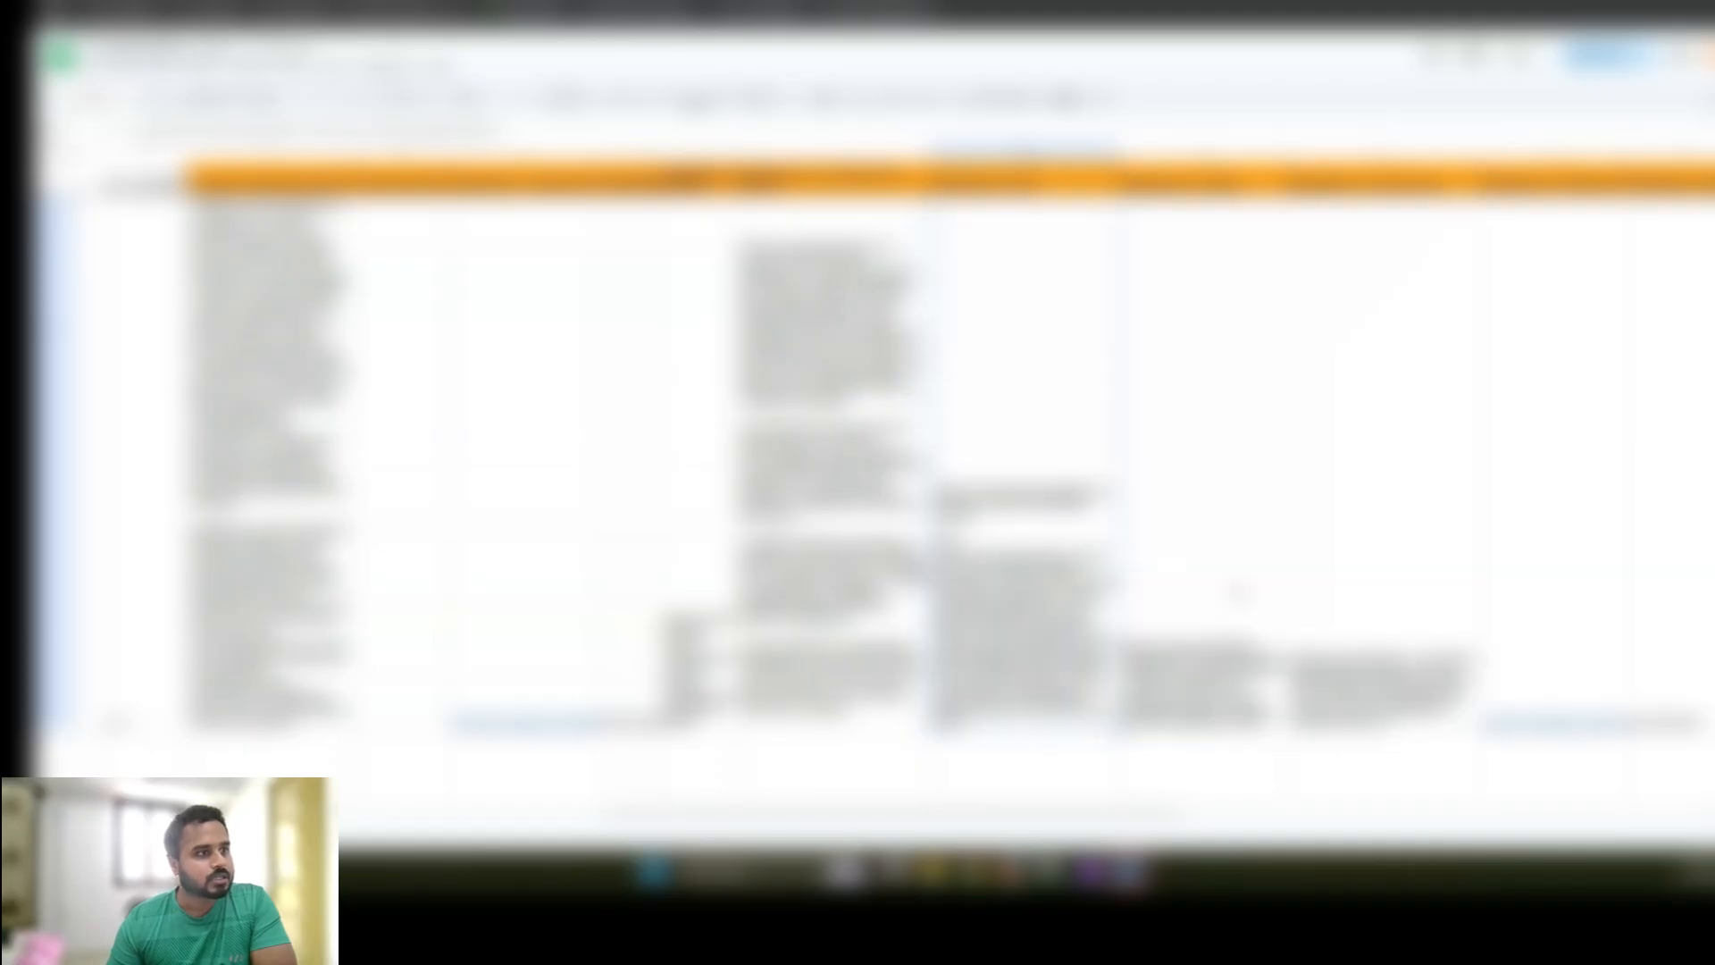
click(1240, 591)
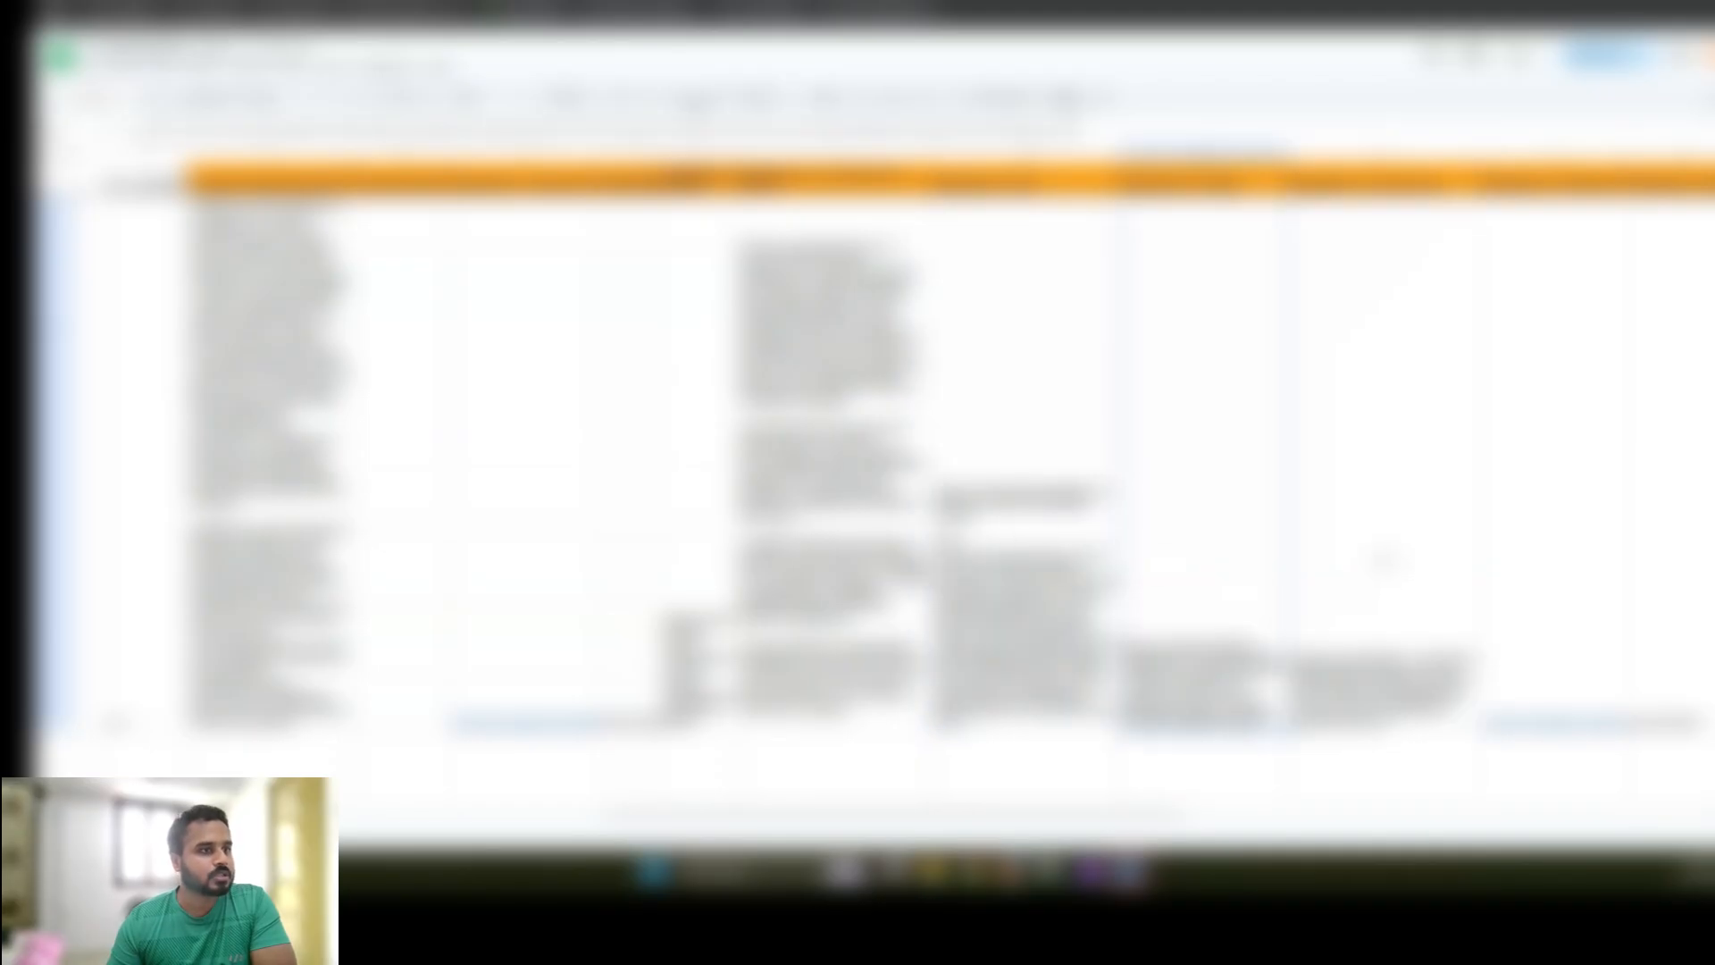
click(1383, 561)
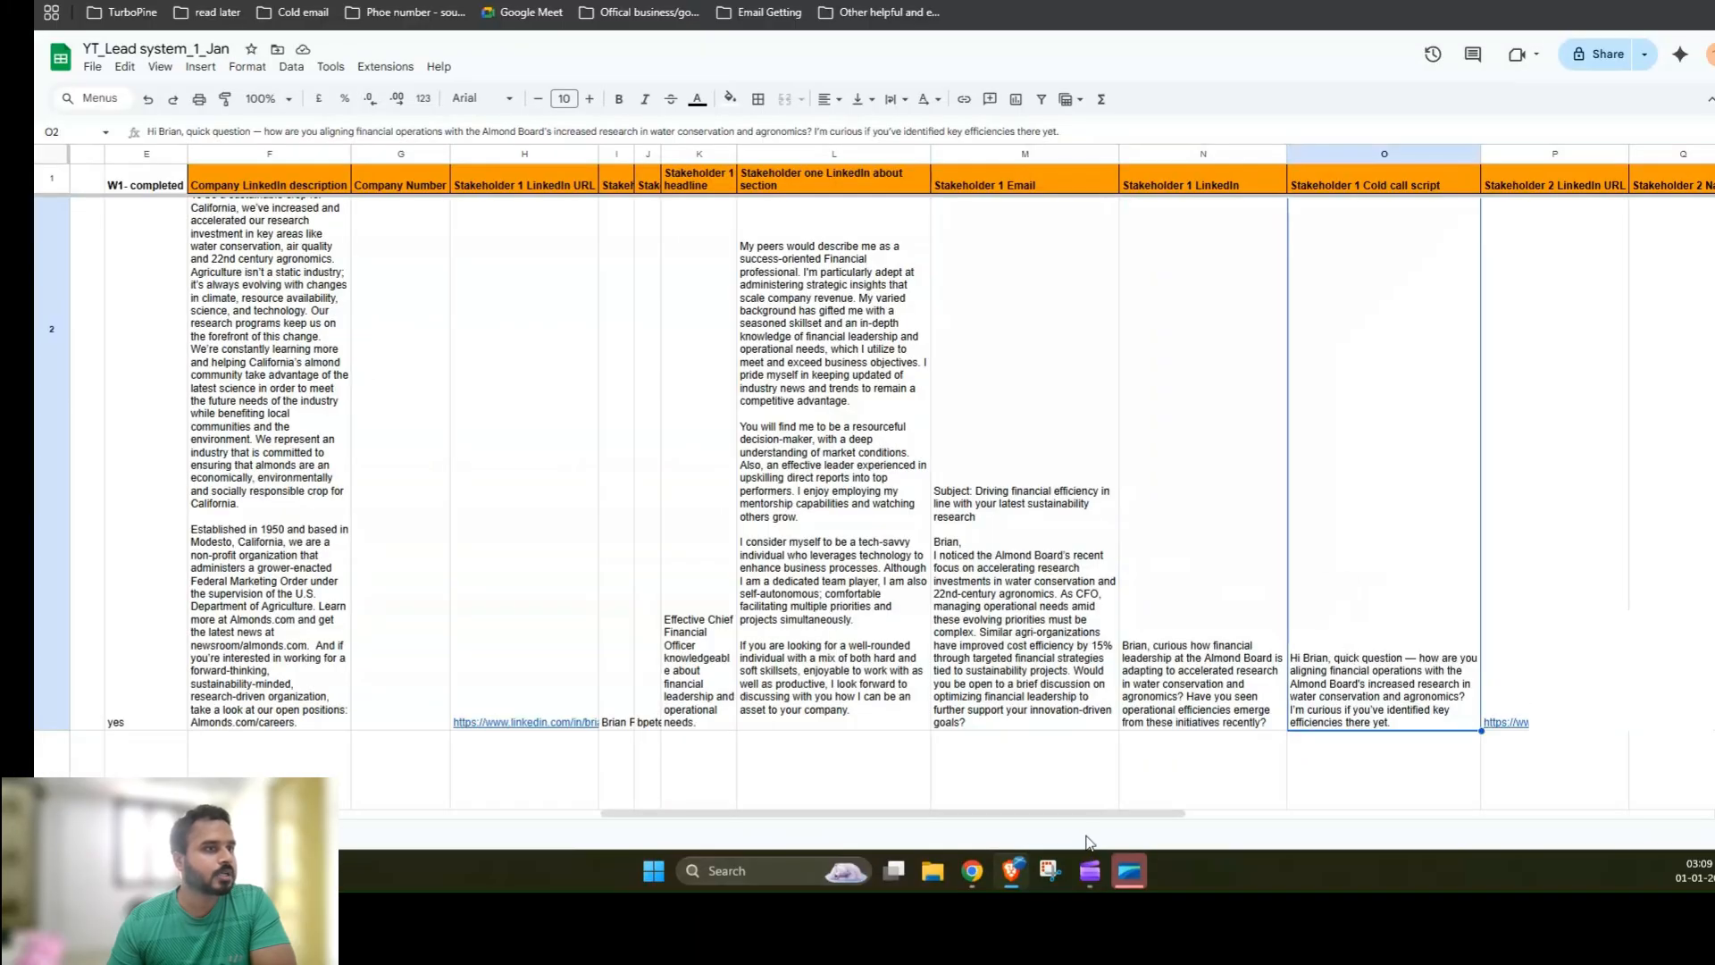
Step: Scroll across the lead sheet to examine the remaining stakeholder output columns
drag(1107, 815, 1558, 817)
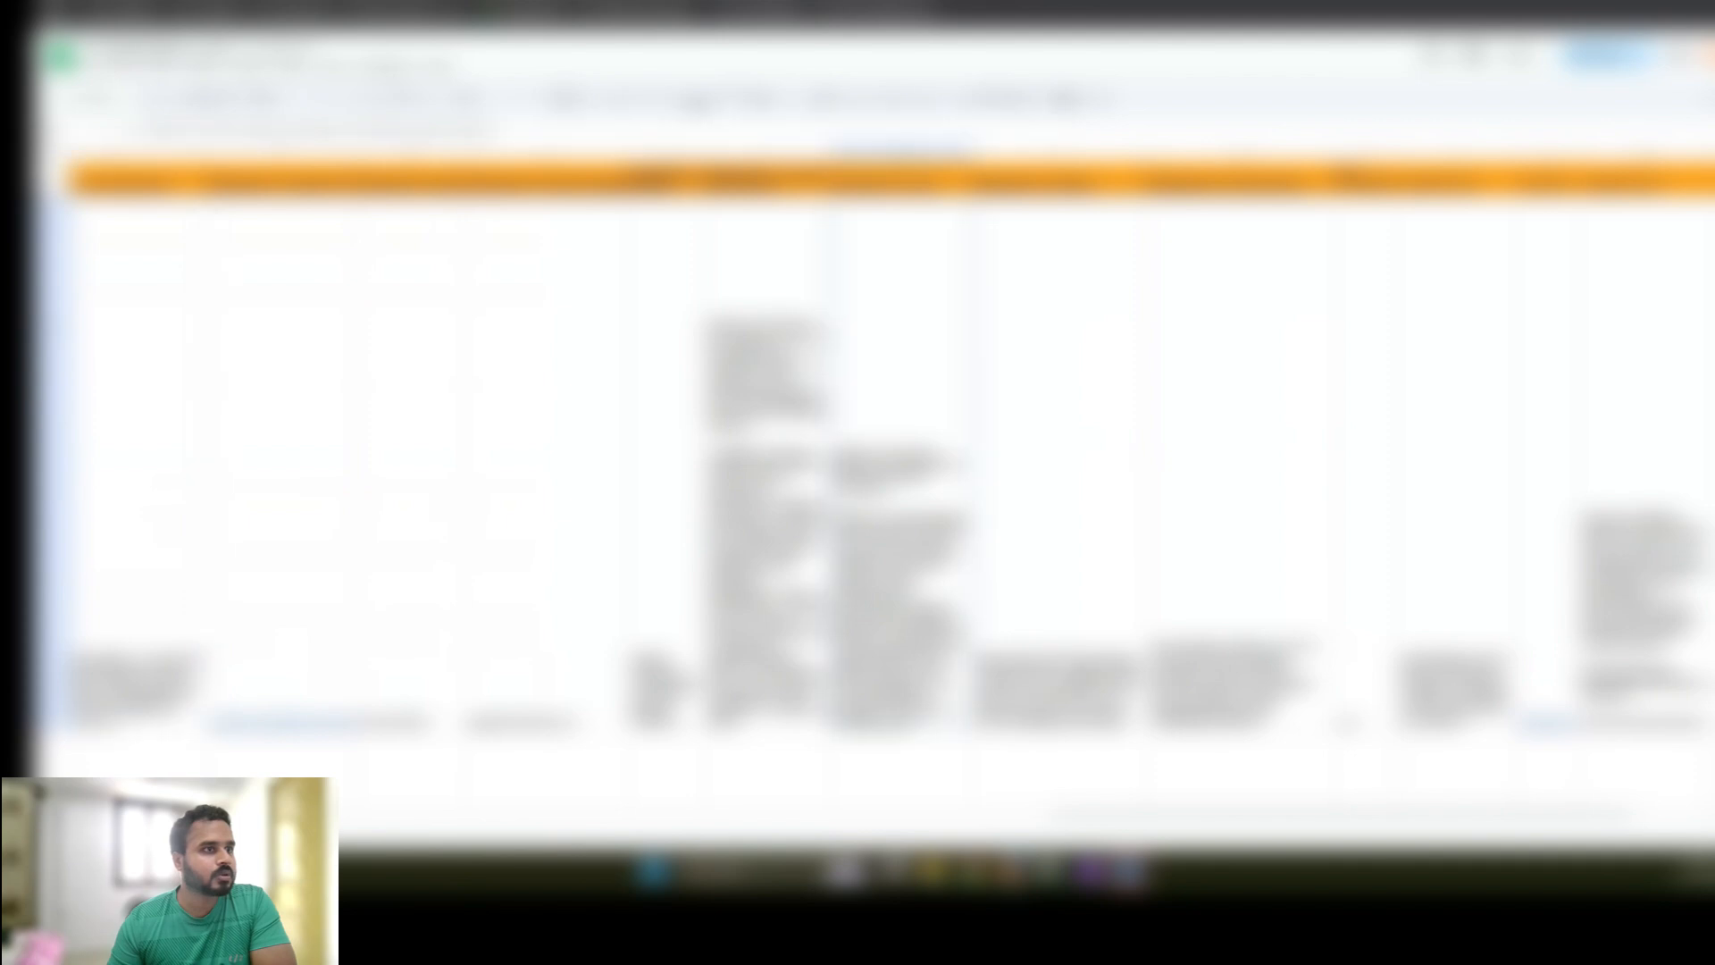
drag(893, 152, 1250, 152)
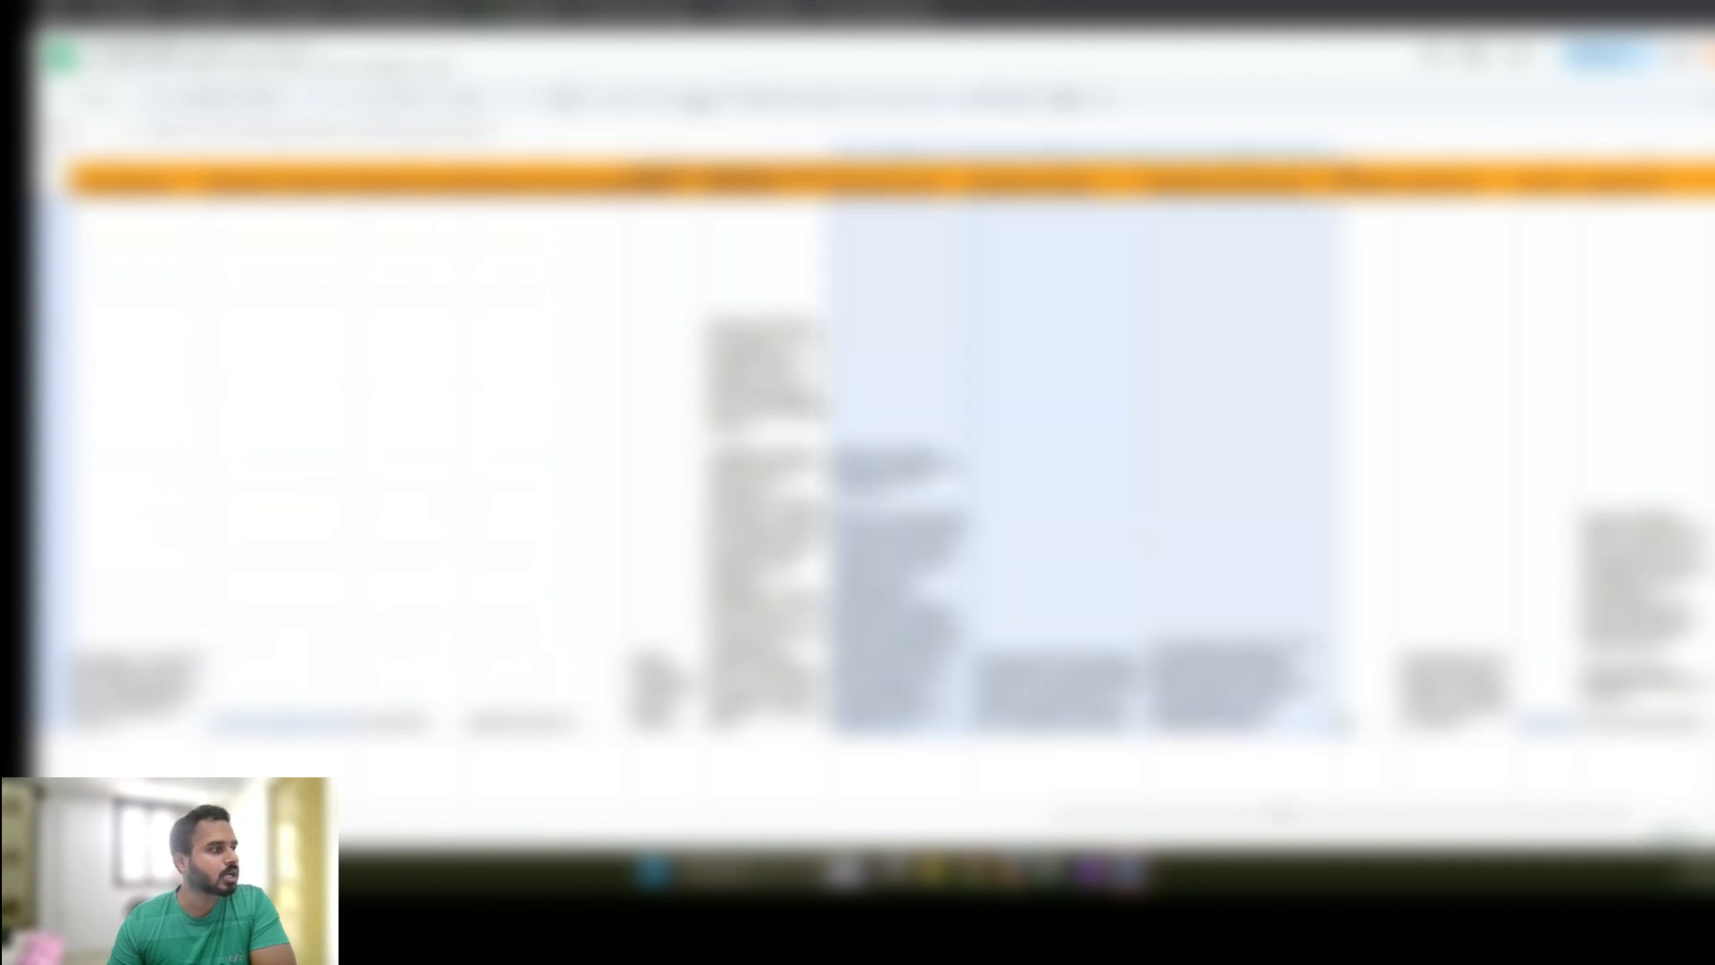
drag(1348, 815, 1130, 815)
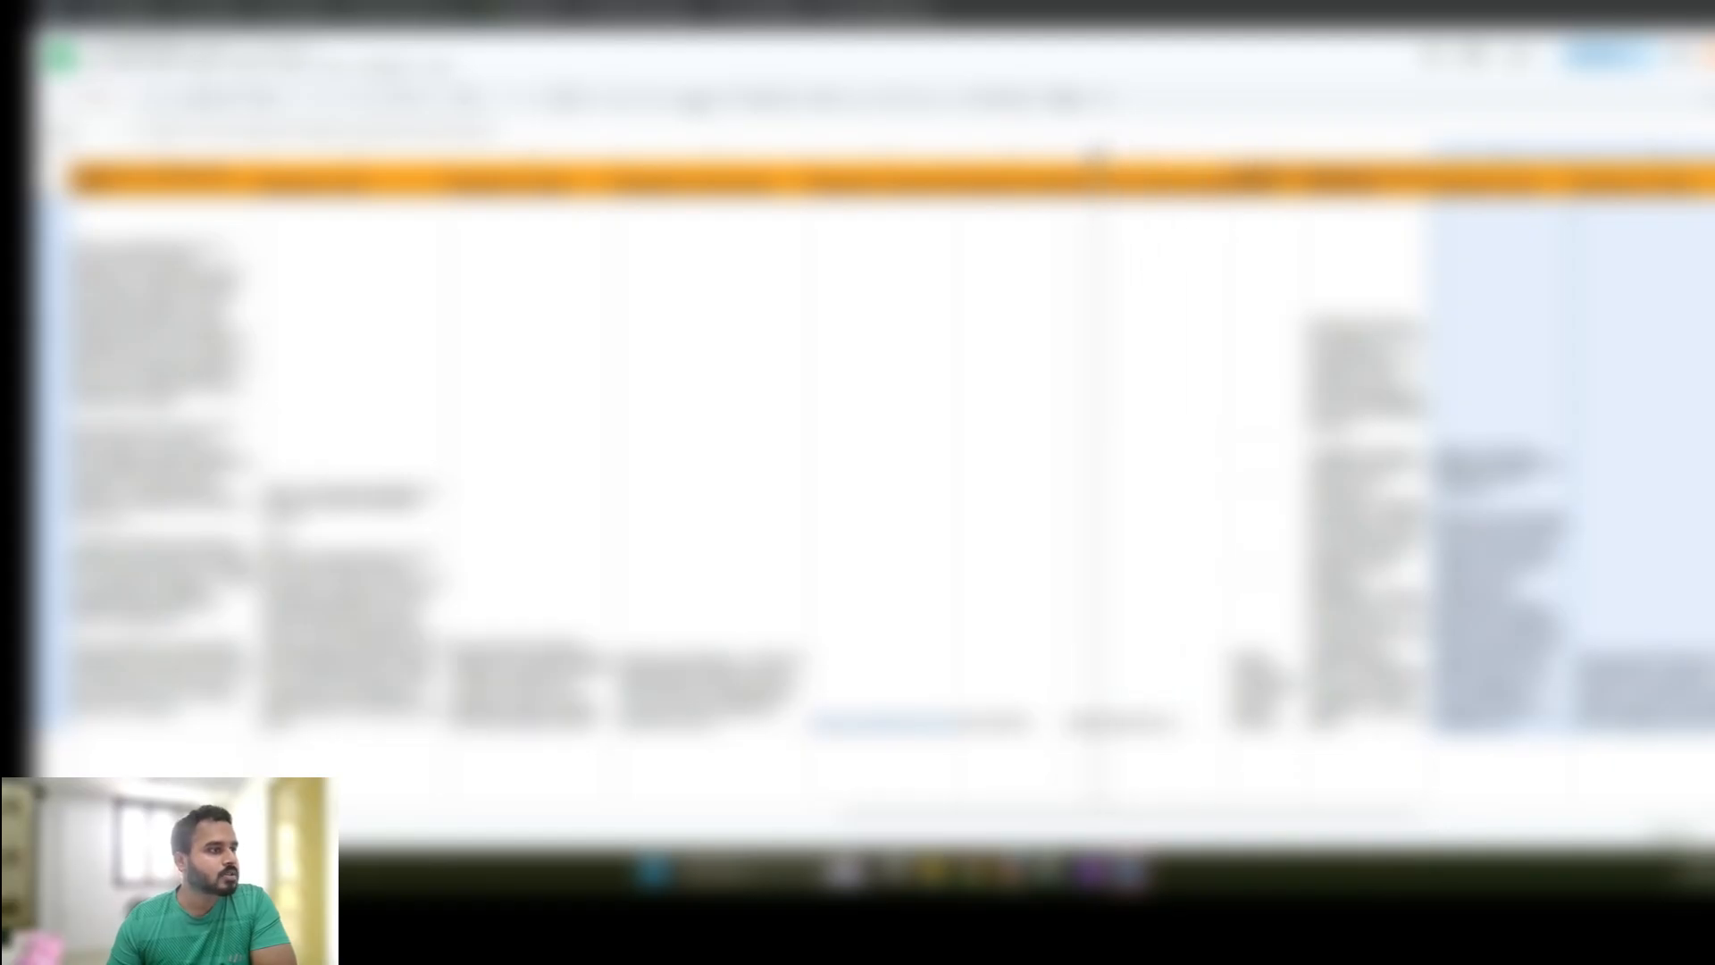
scroll(1023, 663, right, 2)
scroll(884, 483, left, 4)
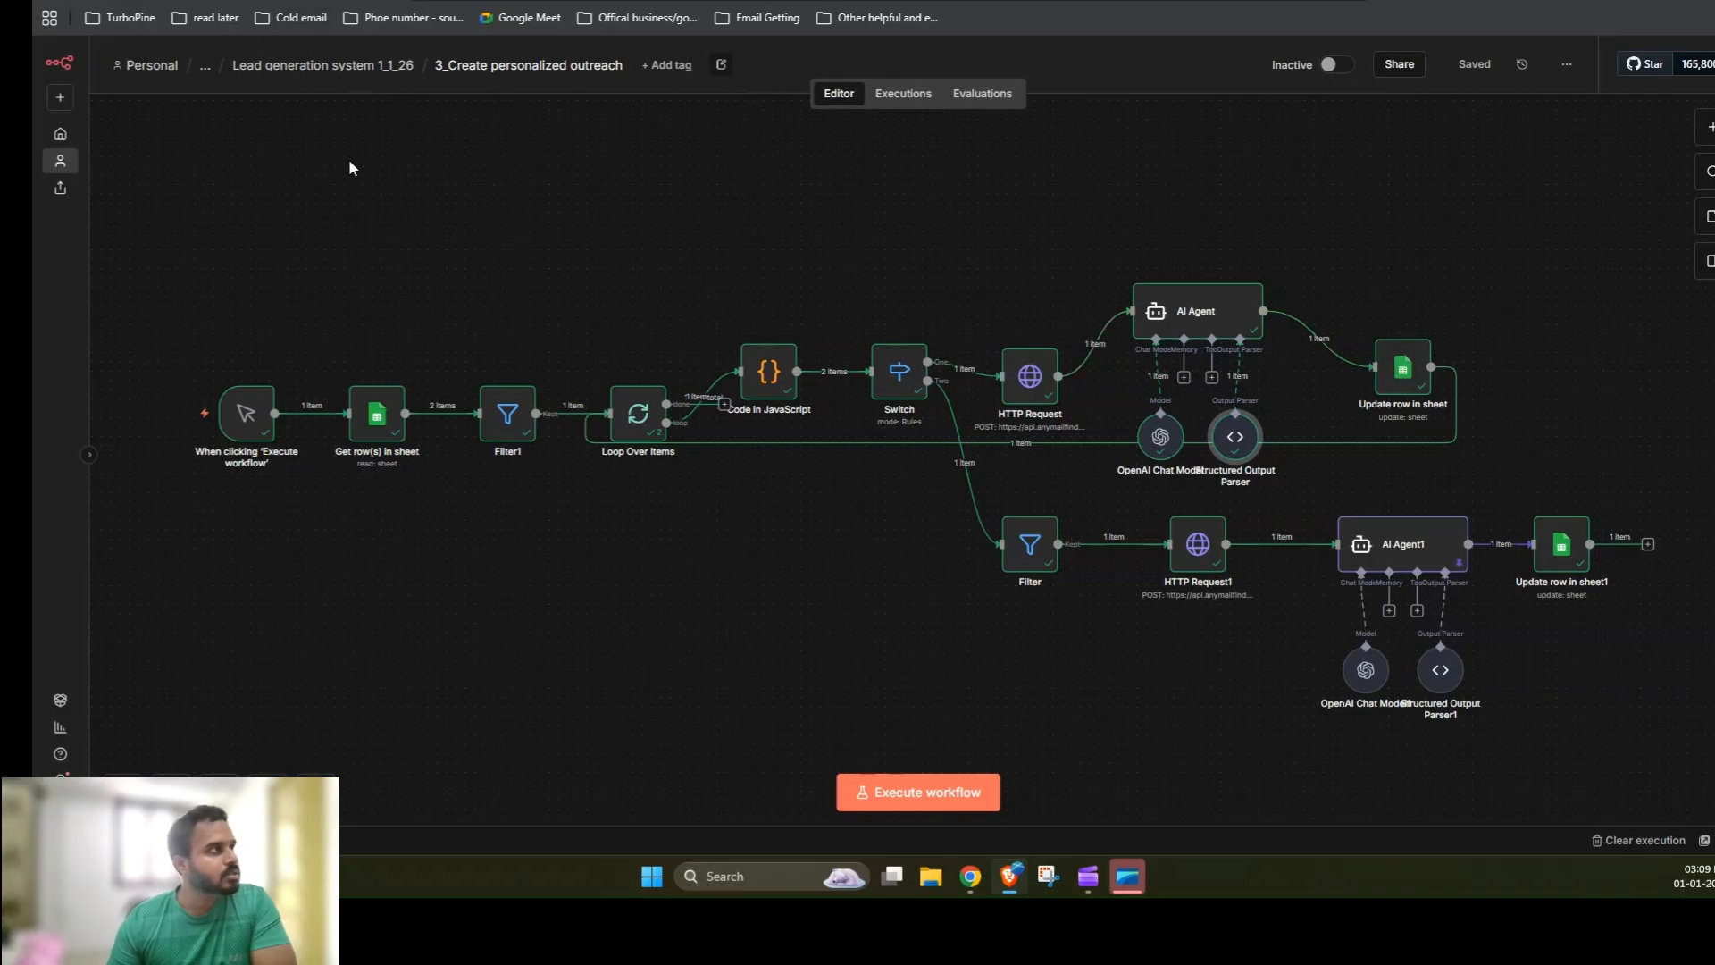
Step: Switch between the website content, LinkedIn content and personalized outreach workflows and inspect the LinkedIn Company Page Finder node's input JSON
click(608, 1)
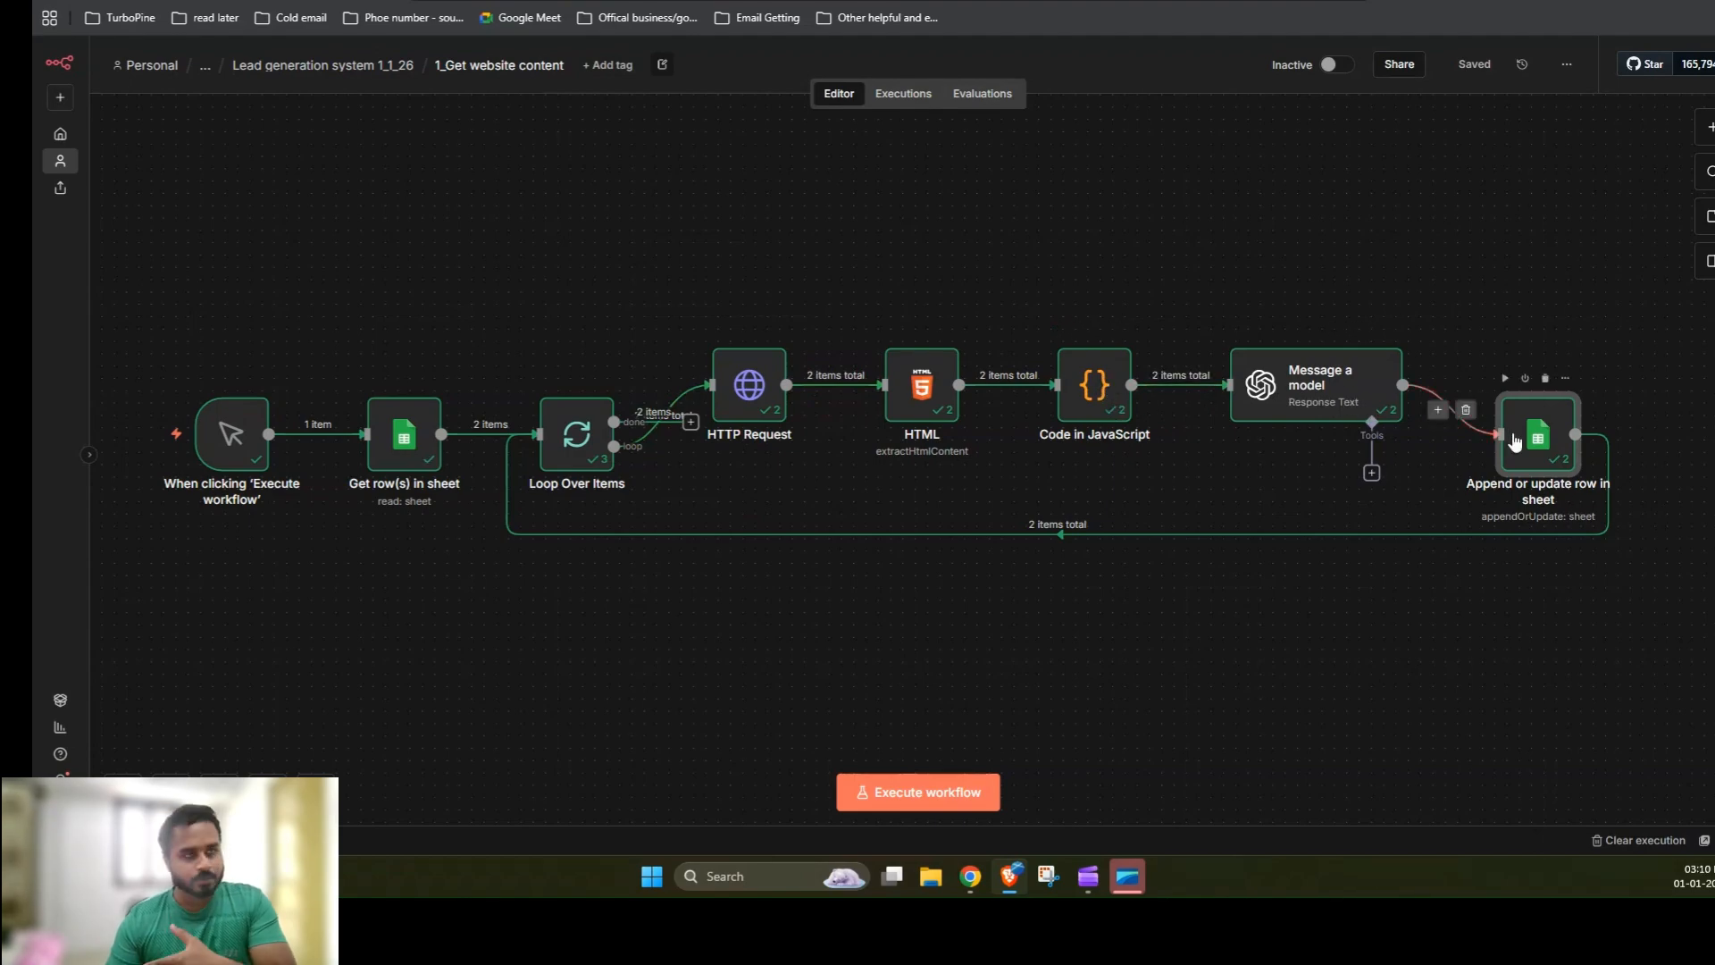
click(572, 0)
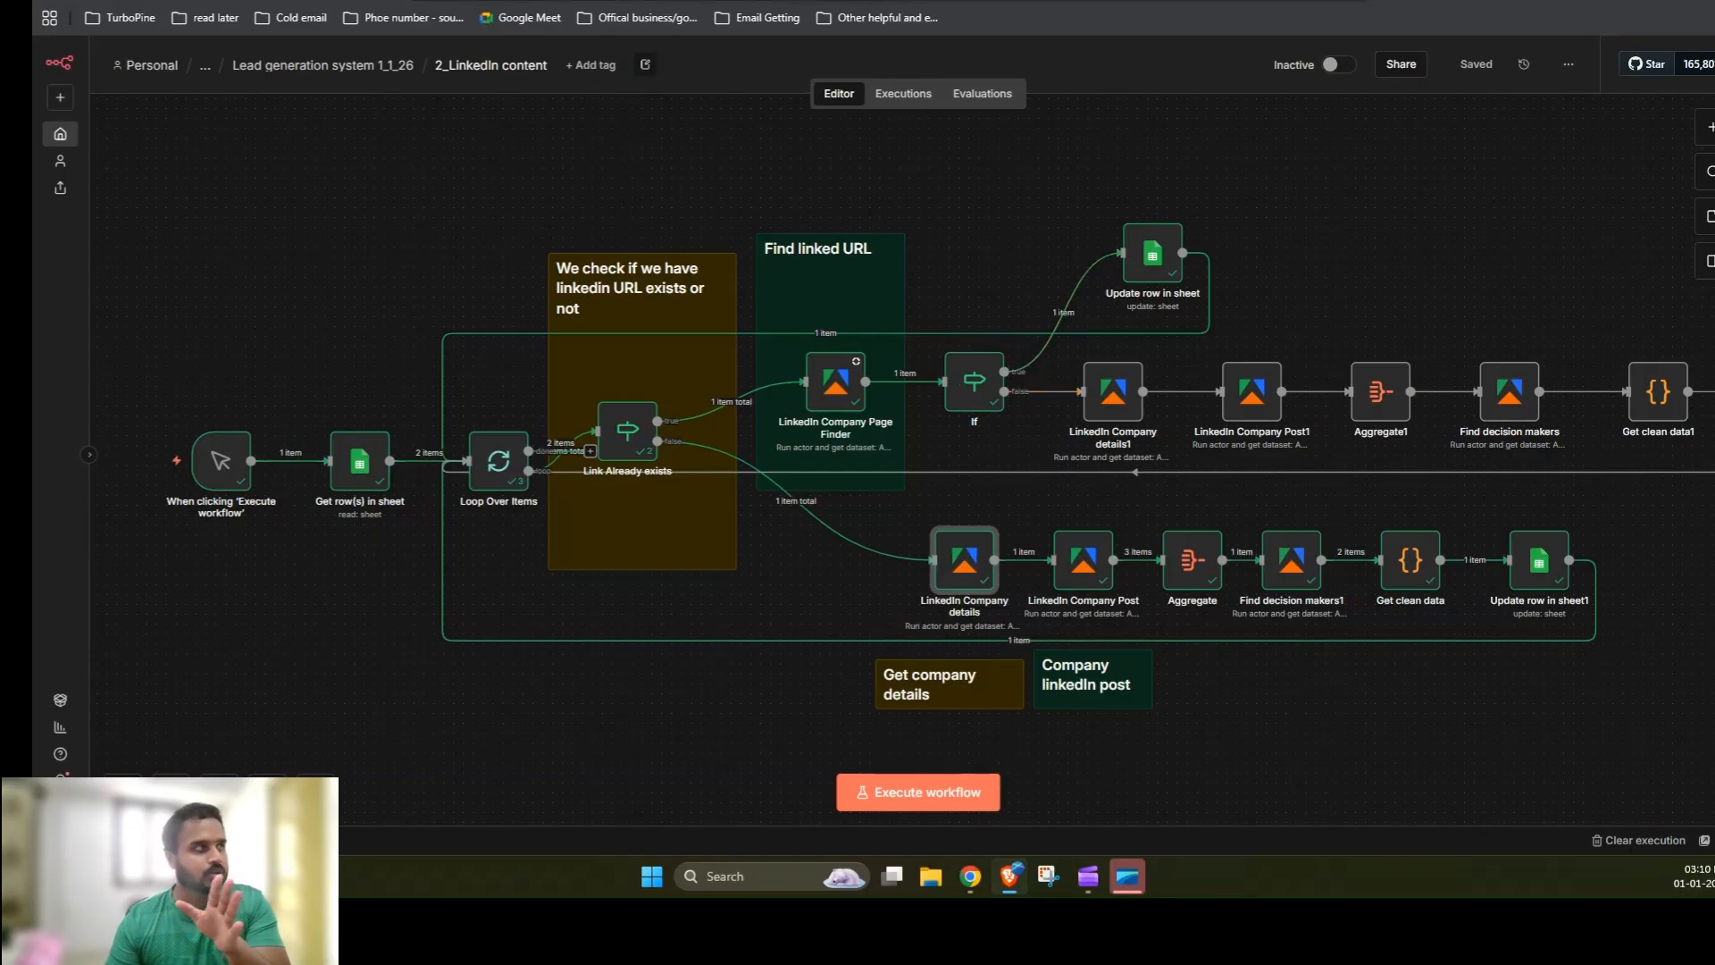
click(321, 2)
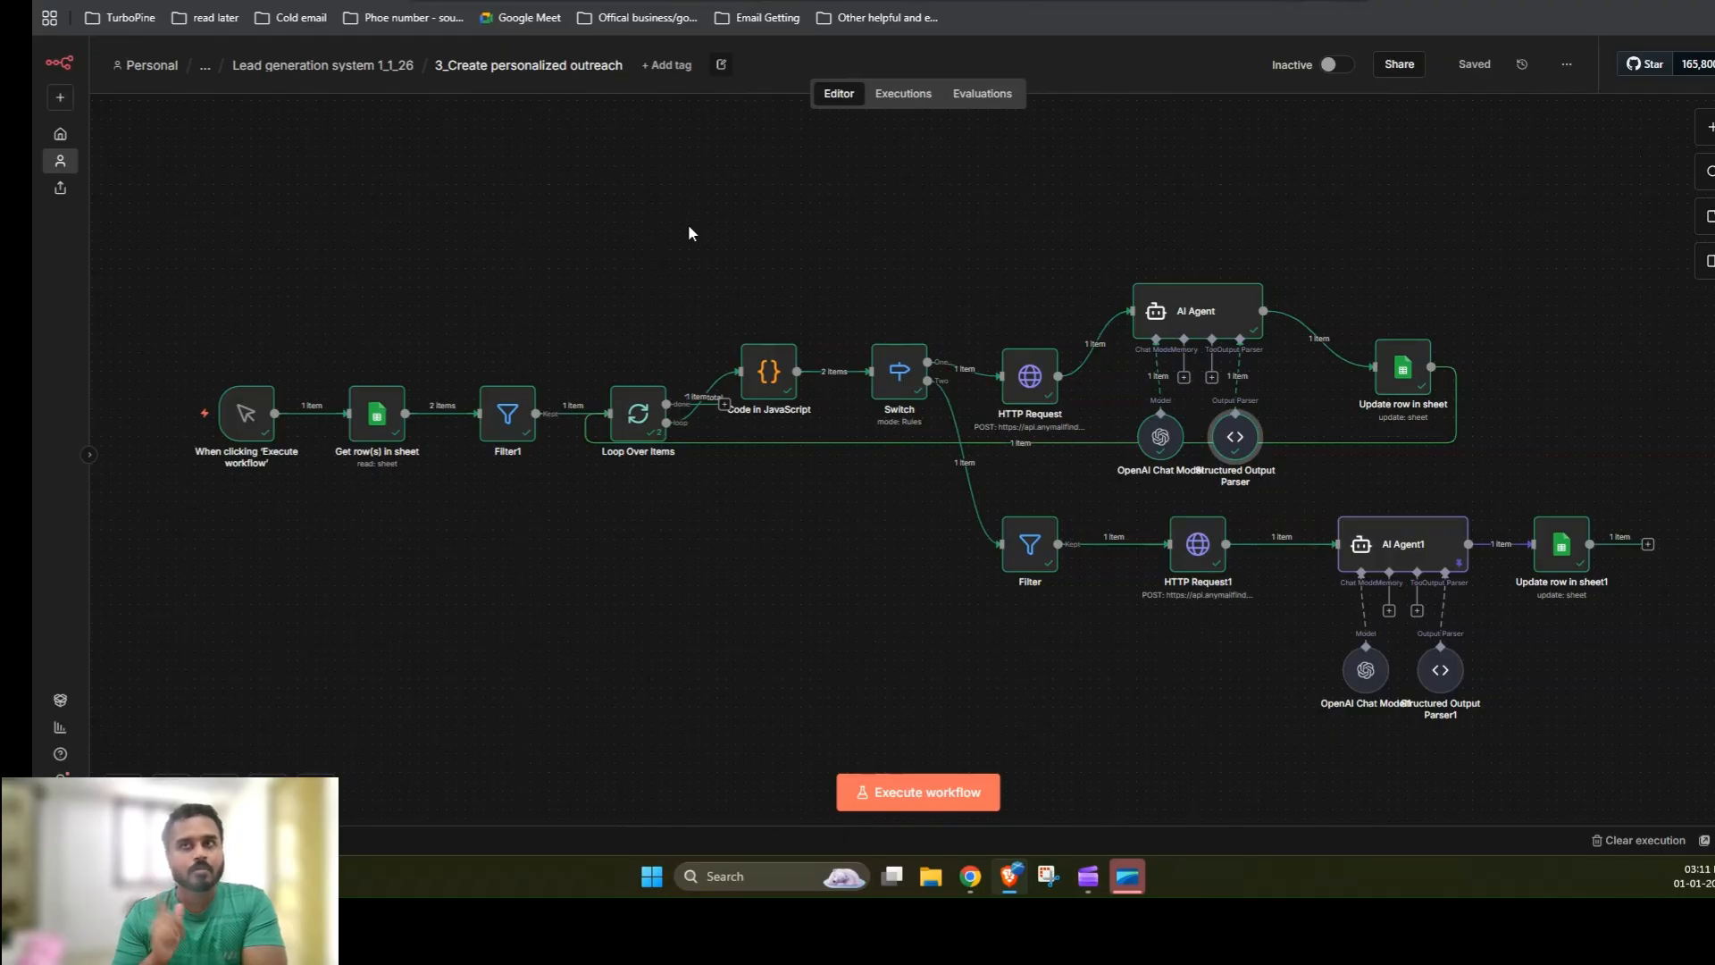
click(385, 2)
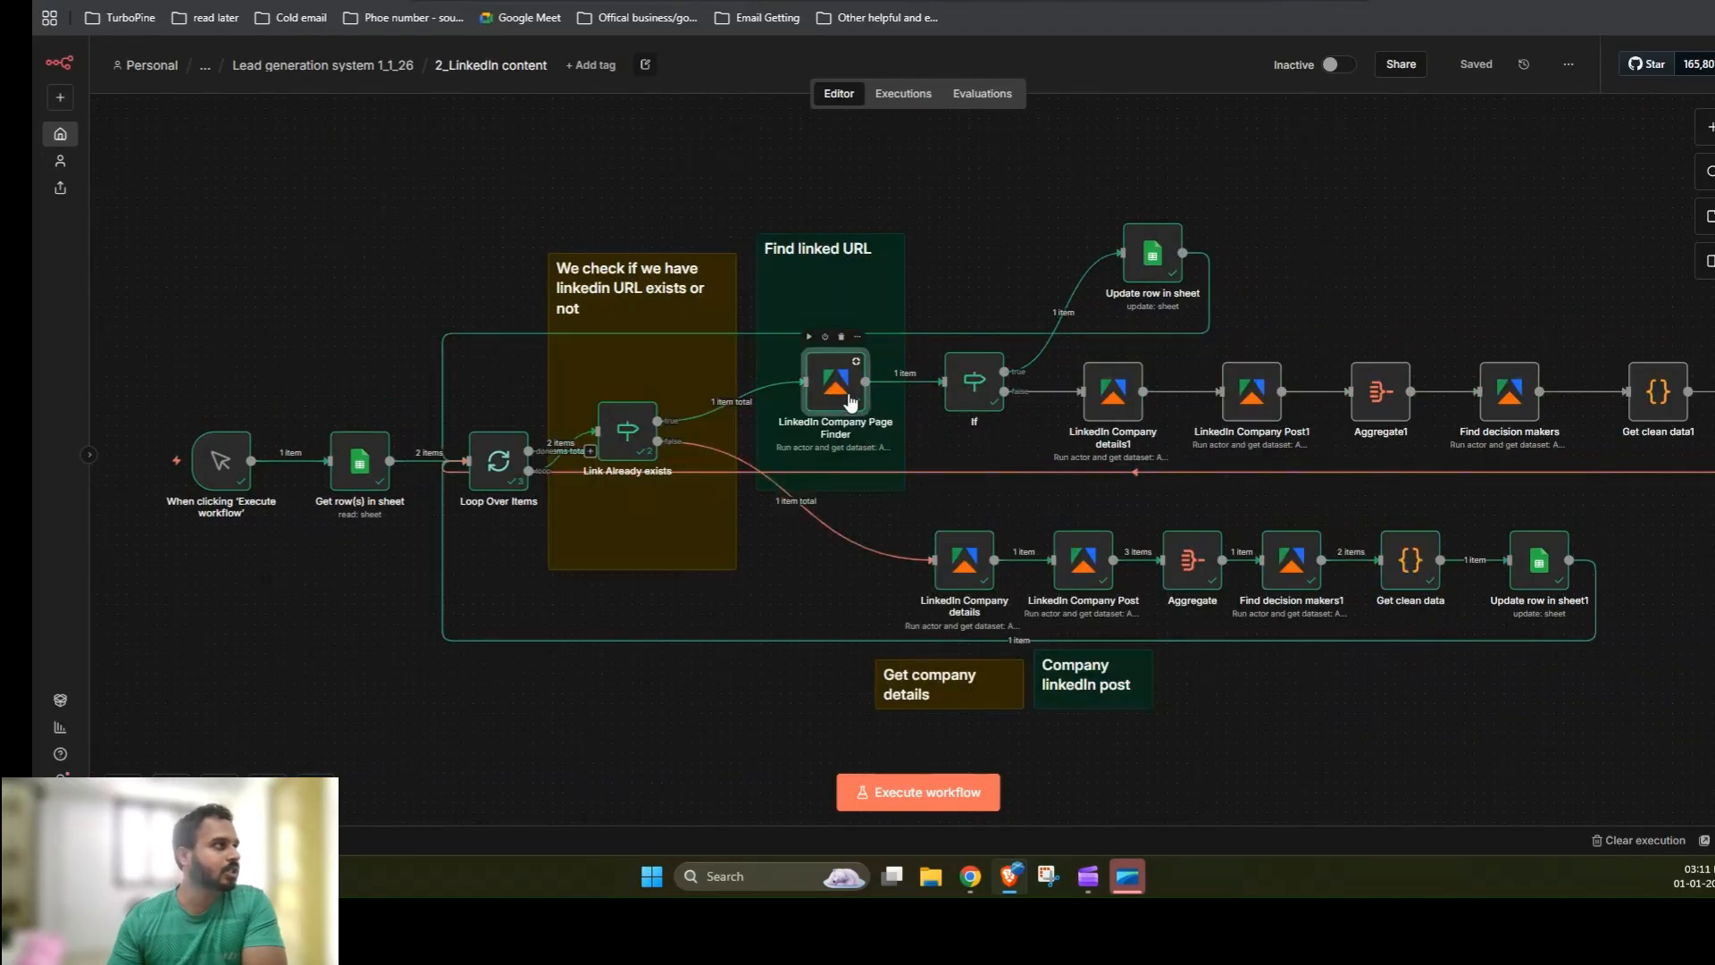
double_click(857, 335)
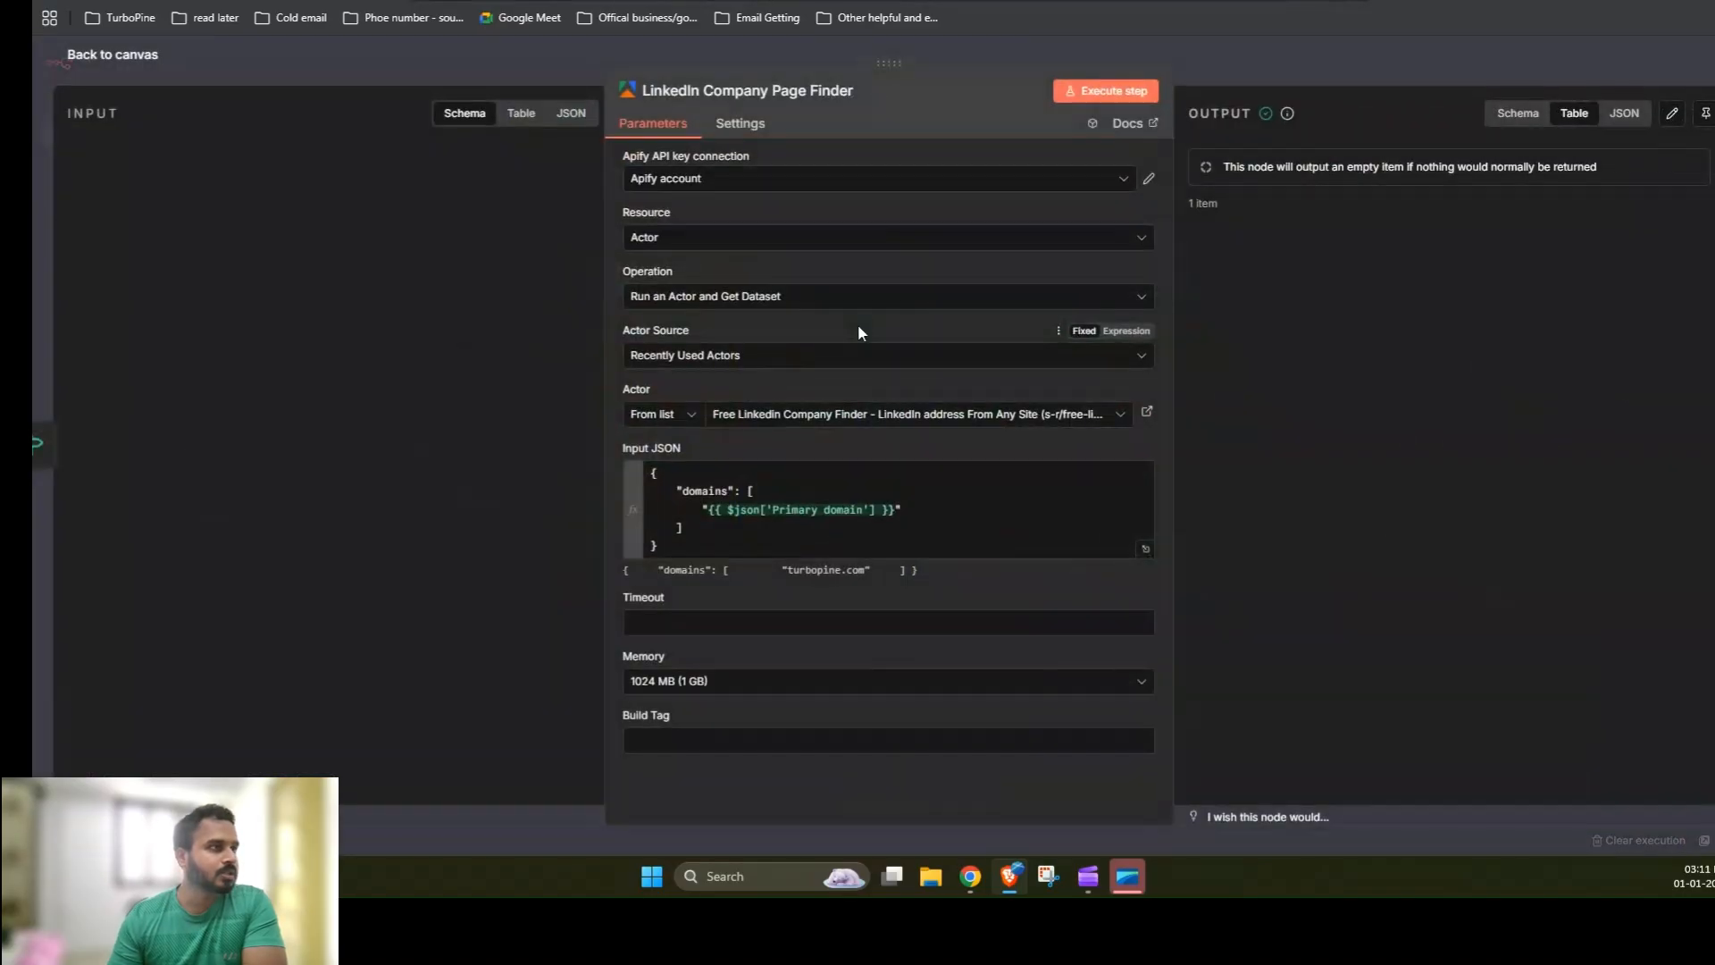
click(1229, 57)
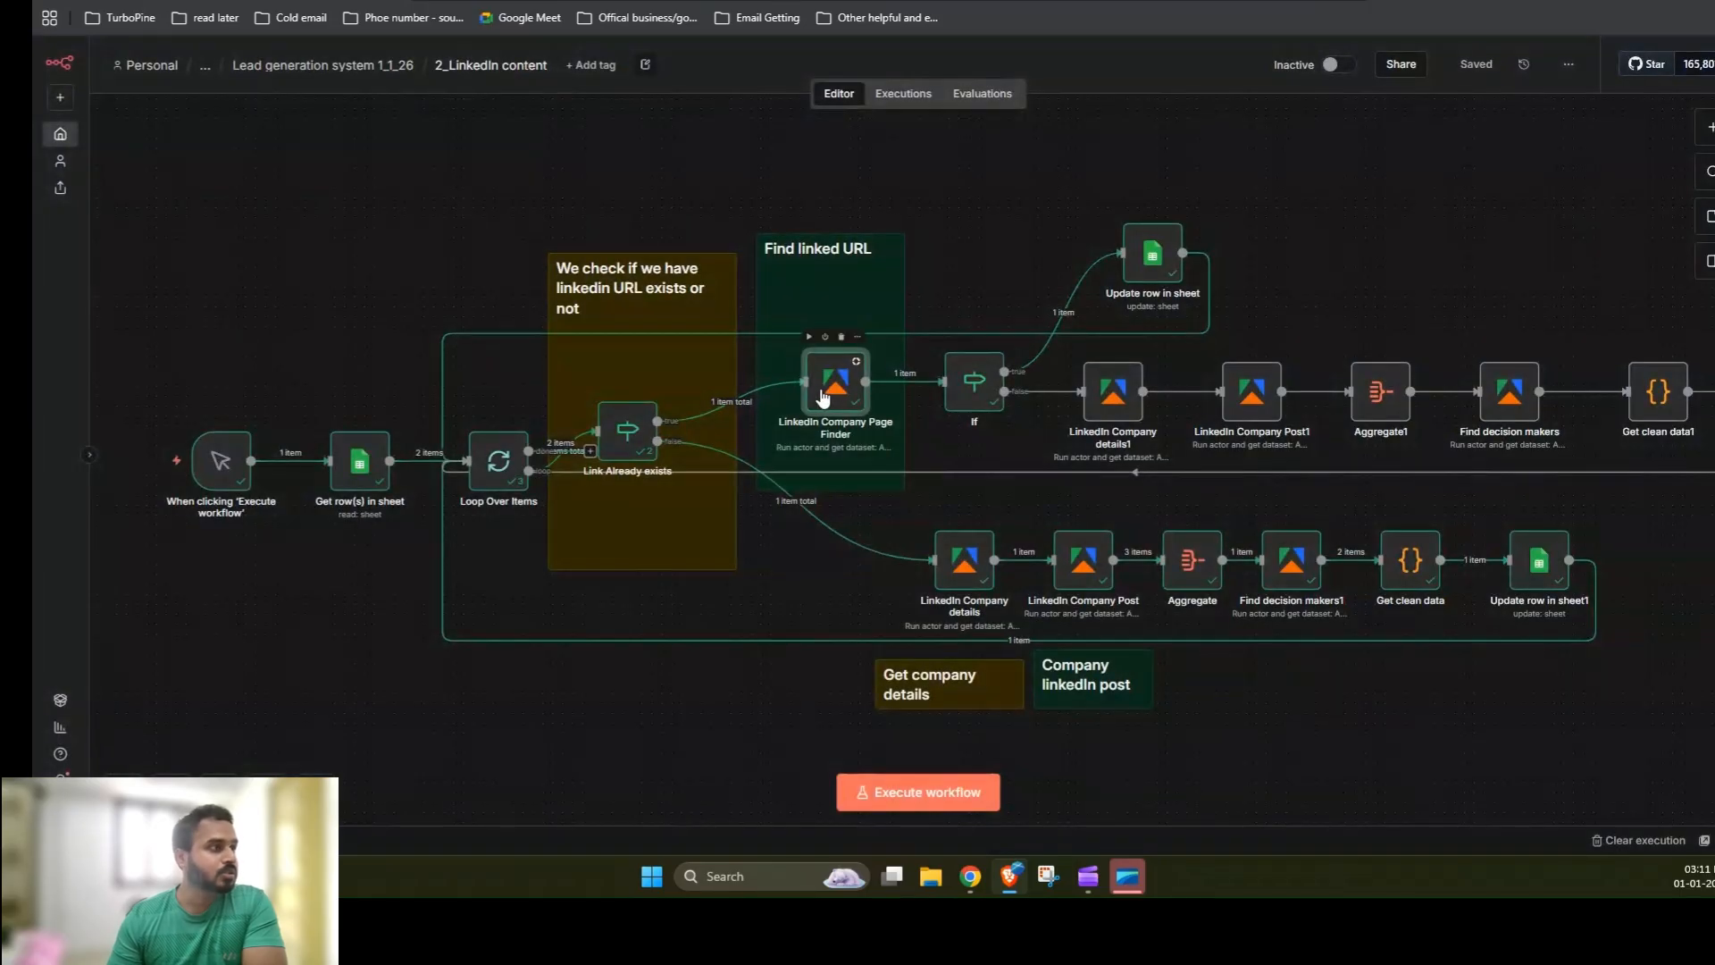